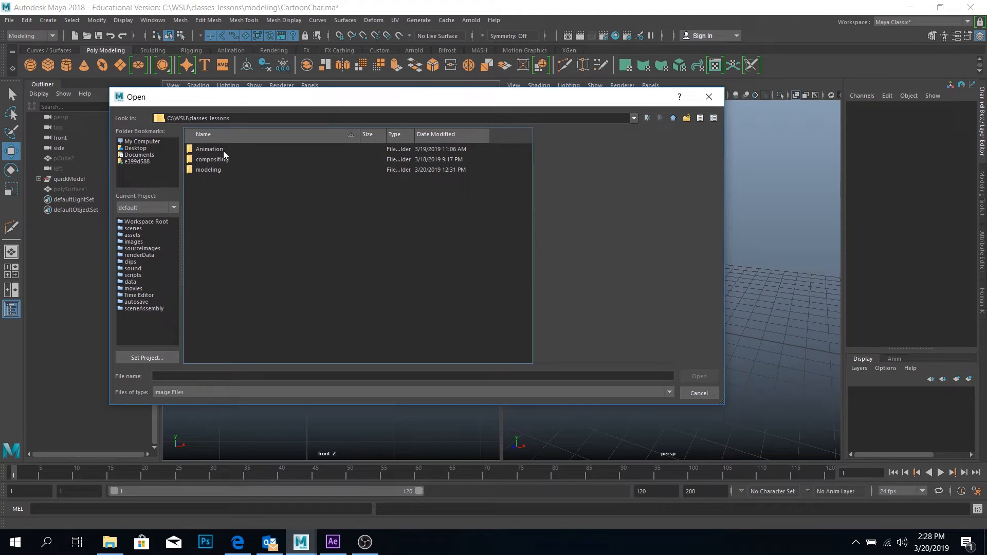
Import OrthoFront.jpg from the C:\WSU\classes_lessons\modeling folder as the front view's image plane
{"action": "double_click", "coordinate": [211, 169]}
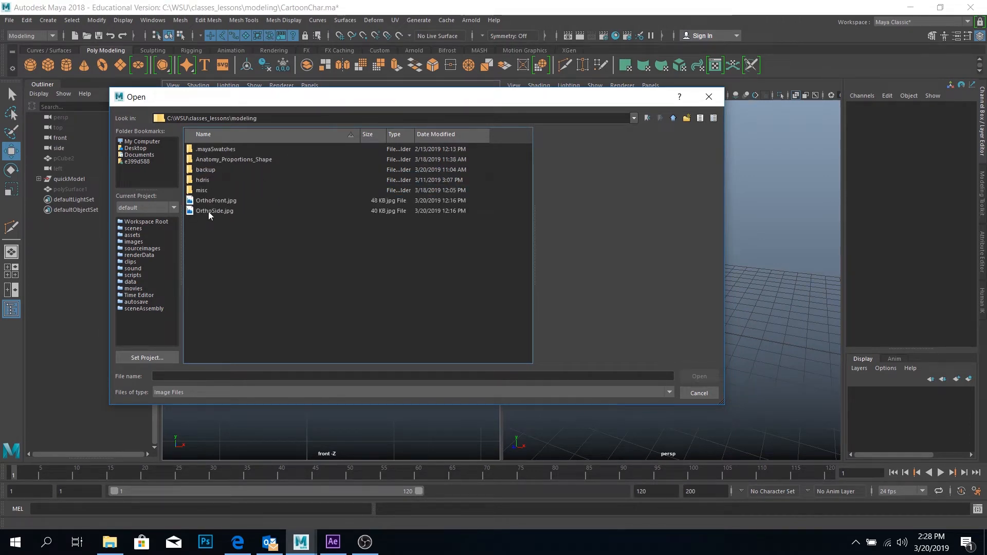
{"action": "double_click", "coordinate": [217, 201]}
{"action": "key", "text": "f"}
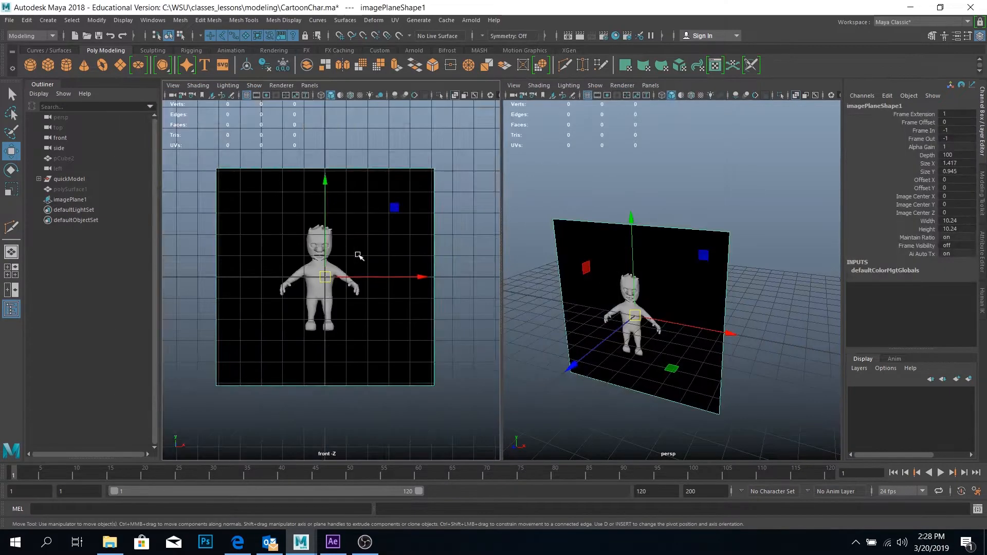
Switch the perspective viewport to the orthographic side view
{"action": "left_click", "coordinate": [651, 85]}
{"action": "mouse_move", "coordinate": [663, 105]}
{"action": "mouse_move", "coordinate": [708, 118]}
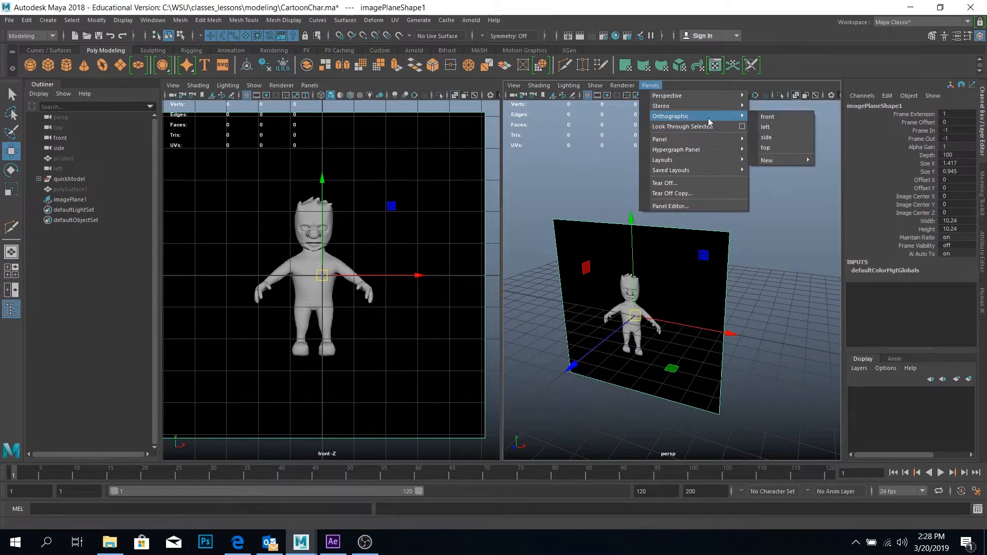
{"action": "left_click", "coordinate": [790, 136]}
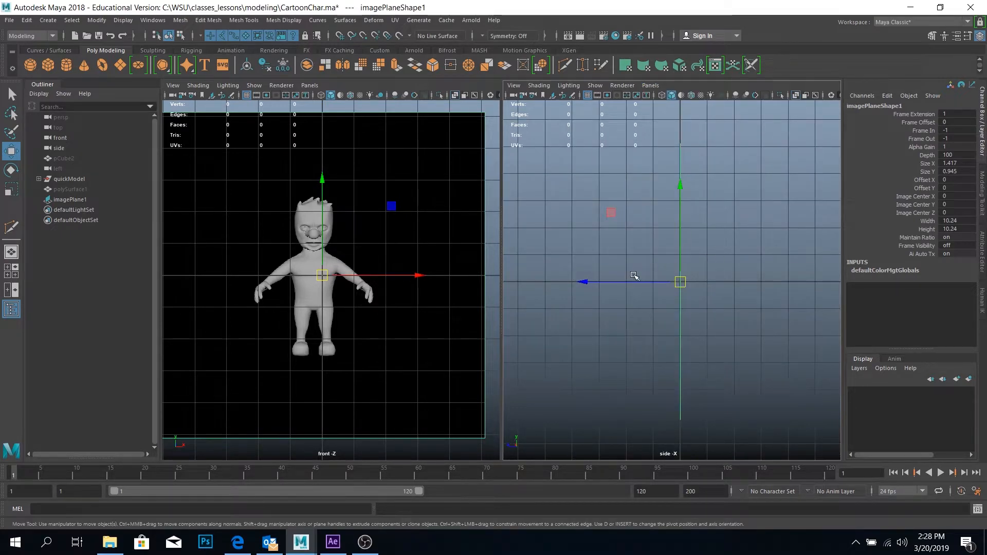
Import OrthoSide.jpg from C:\WSU\classes_lessons\modeling as the side view's image plane
{"action": "left_click", "coordinate": [512, 87]}
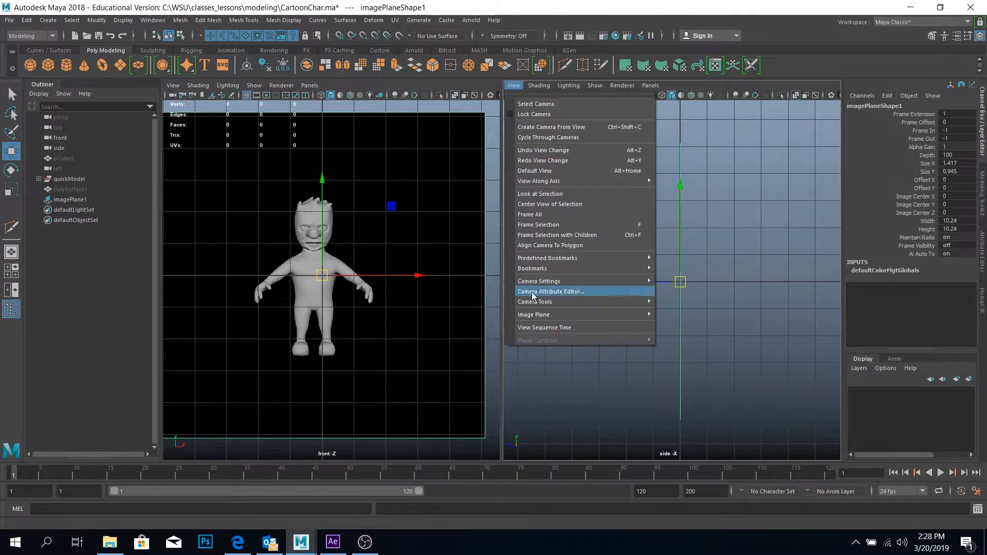
{"action": "mouse_move", "coordinate": [637, 314]}
{"action": "left_click", "coordinate": [690, 323]}
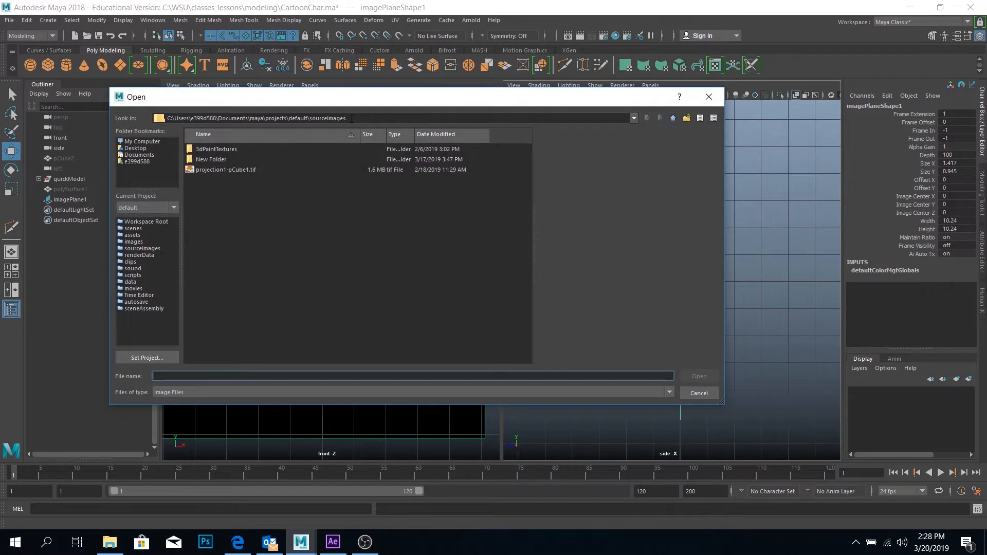
{"action": "left_click", "coordinate": [150, 142]}
{"action": "double_click", "coordinate": [214, 162]}
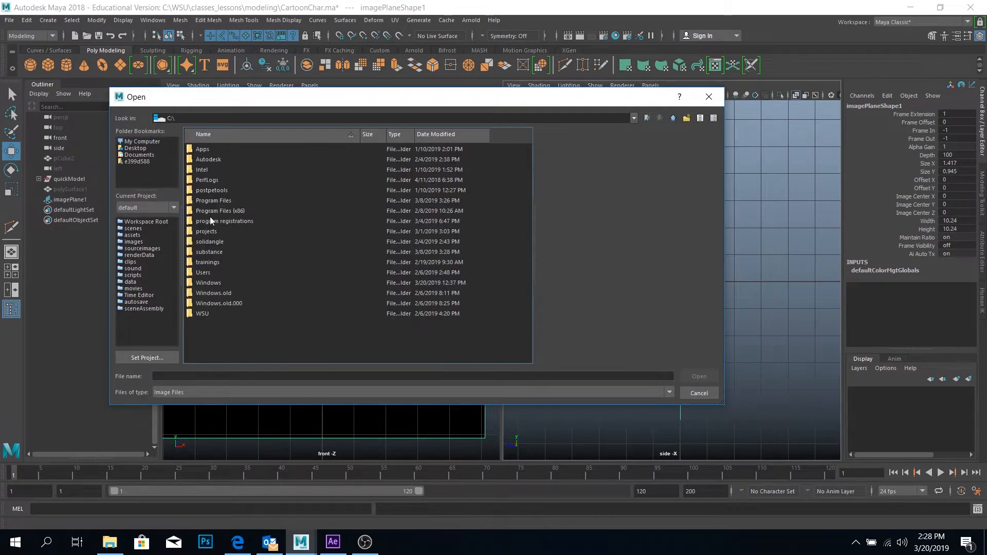
{"action": "double_click", "coordinate": [202, 314]}
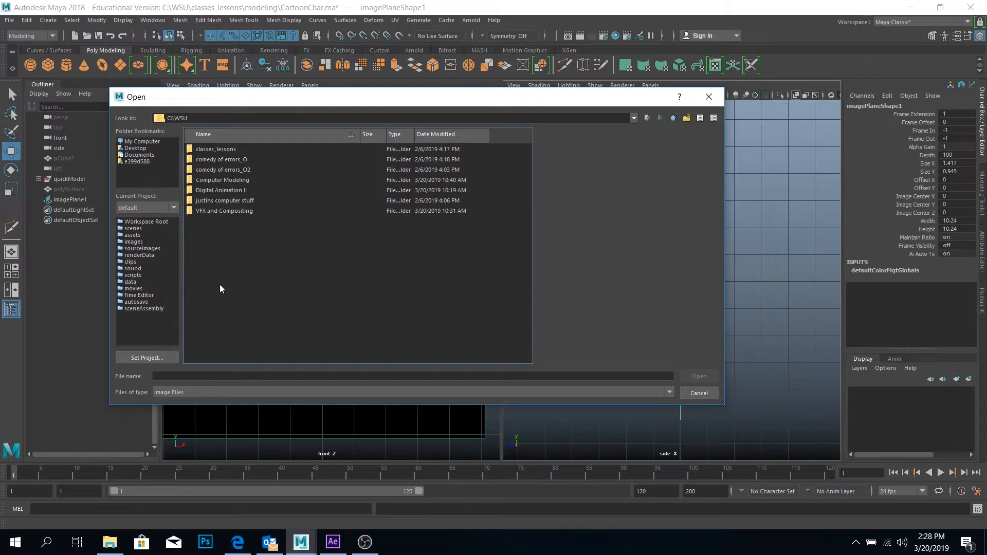
{"action": "double_click", "coordinate": [223, 150]}
{"action": "double_click", "coordinate": [214, 169]}
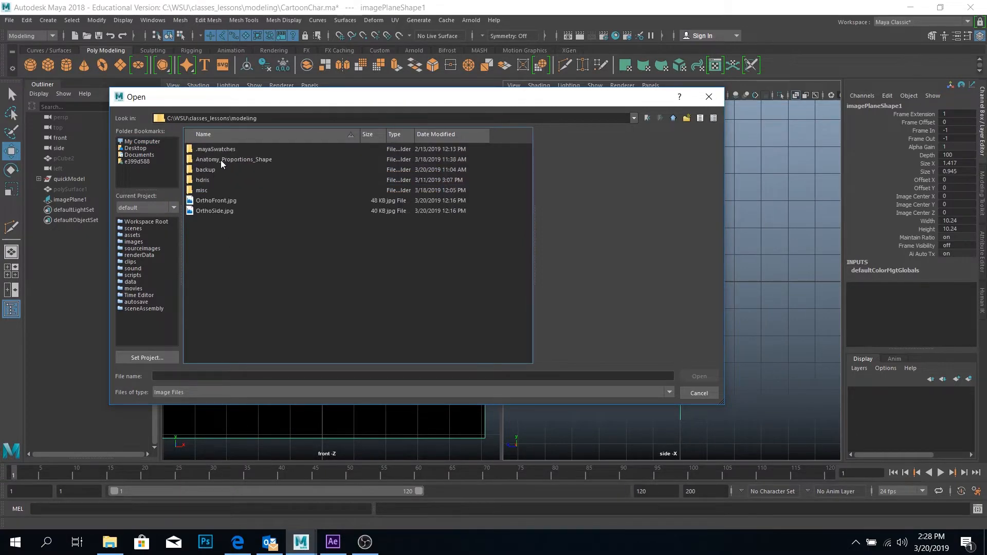
{"action": "double_click", "coordinate": [210, 211]}
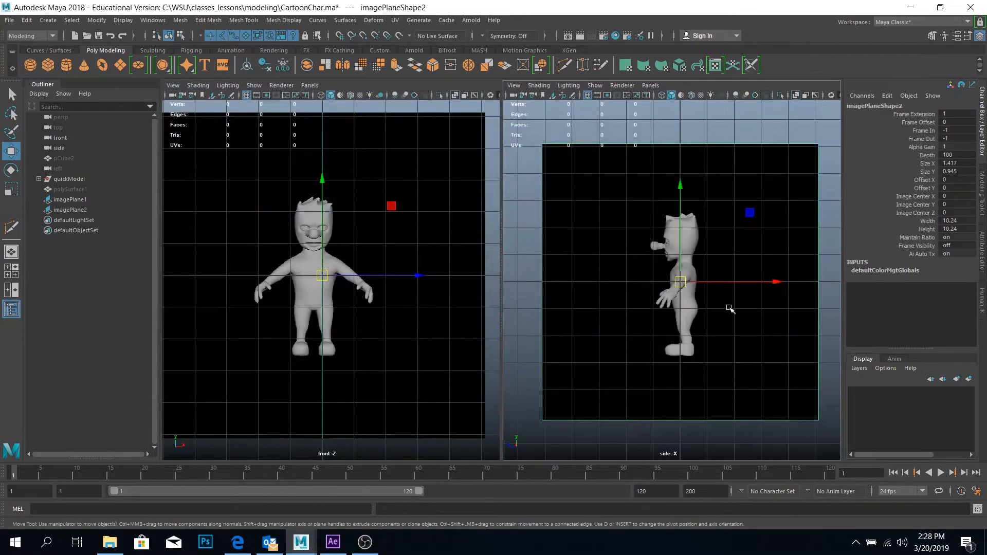
{"action": "scroll", "coordinate": [705, 264], "scroll_direction": "down", "scroll_amount": 3}
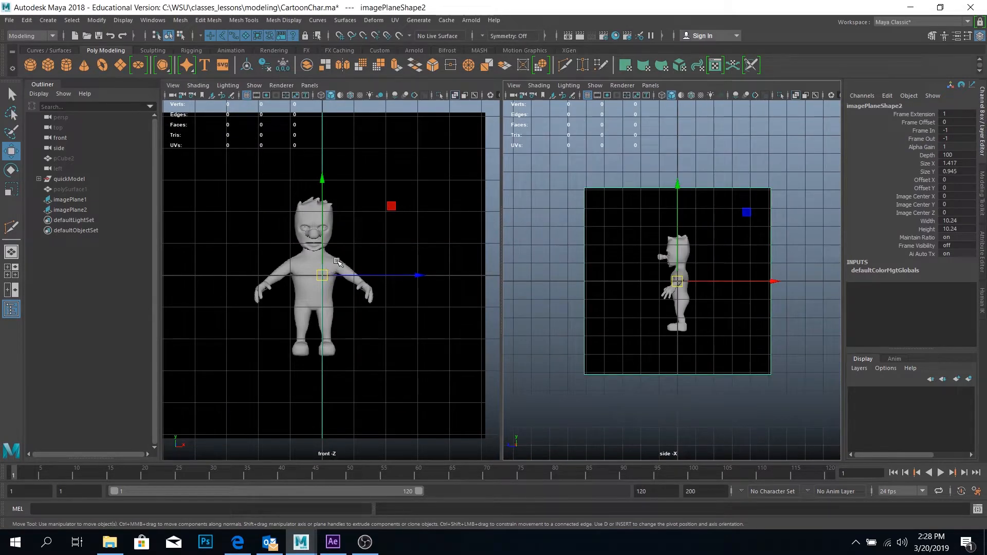
Move the front image plane along X to about 0.264 to centre the character on the grid's vertical axis
{"action": "left_click", "coordinate": [351, 263]}
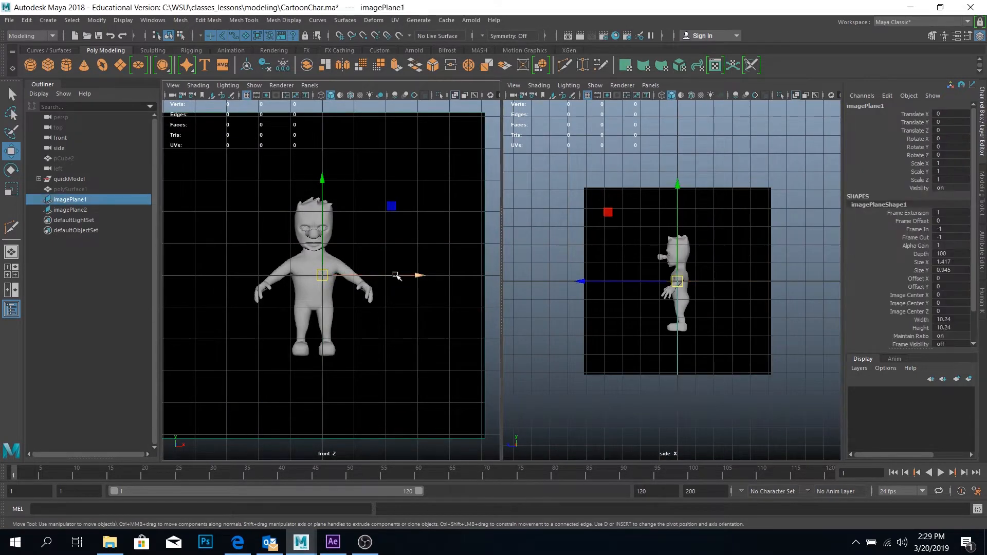
{"action": "left_click_drag", "start_coordinate": [395, 275], "coordinate": [402, 276]}
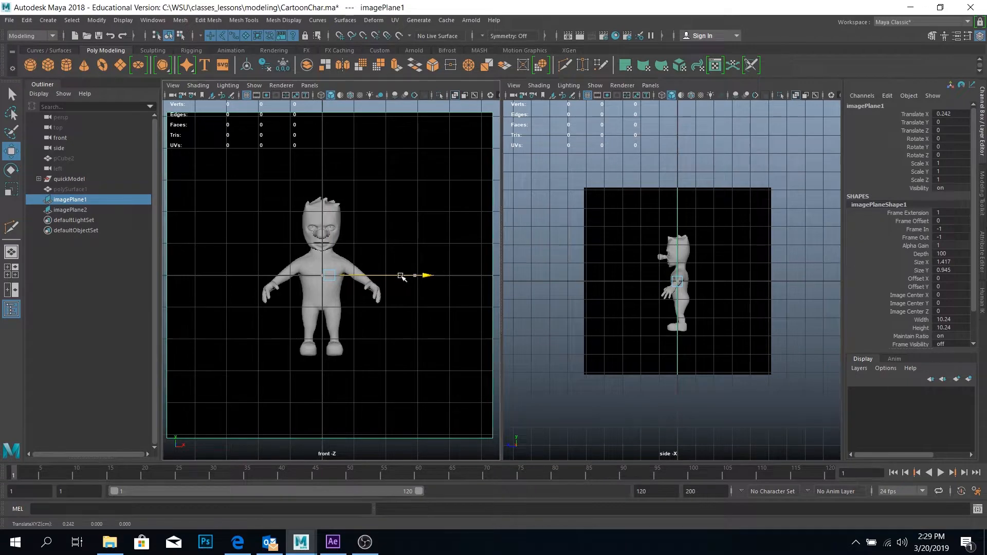
{"action": "scroll", "coordinate": [343, 274], "scroll_direction": "up", "scroll_amount": 4}
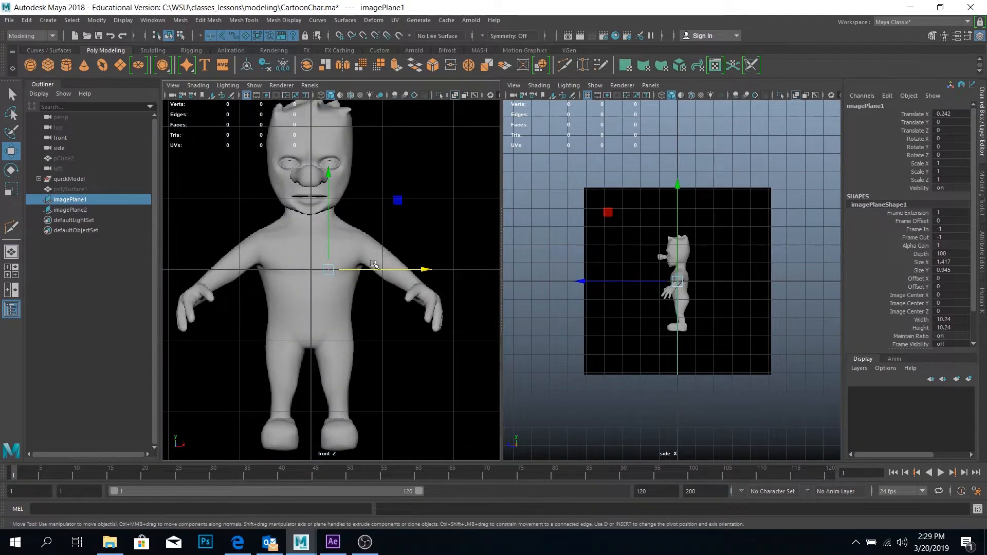
{"action": "left_click_drag", "start_coordinate": [373, 270], "coordinate": [374, 272]}
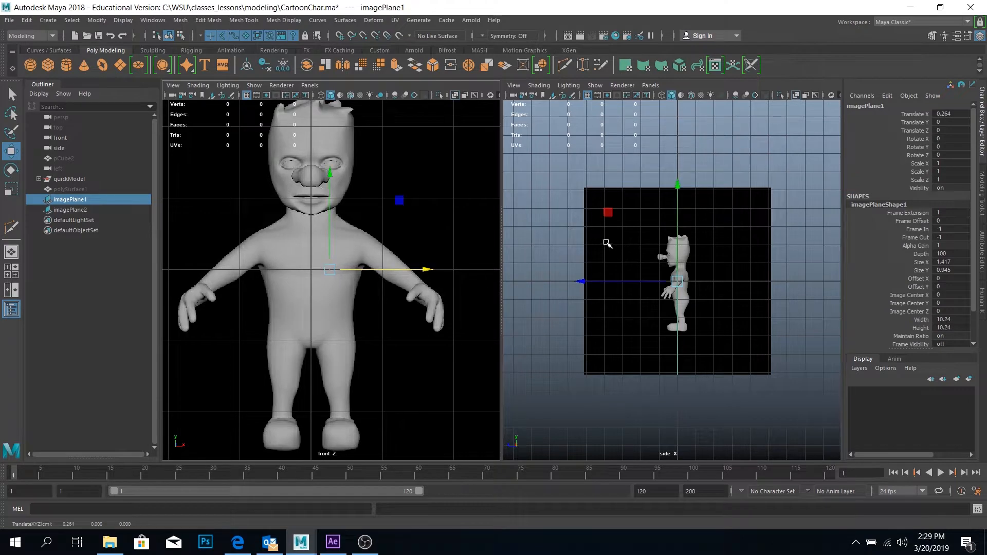
Move the side image plane to about X -4.756 and Z 5.162, forming a corner with the front plane
{"action": "left_click", "coordinate": [622, 237]}
{"action": "scroll", "coordinate": [623, 237], "scroll_direction": "down", "scroll_amount": 2}
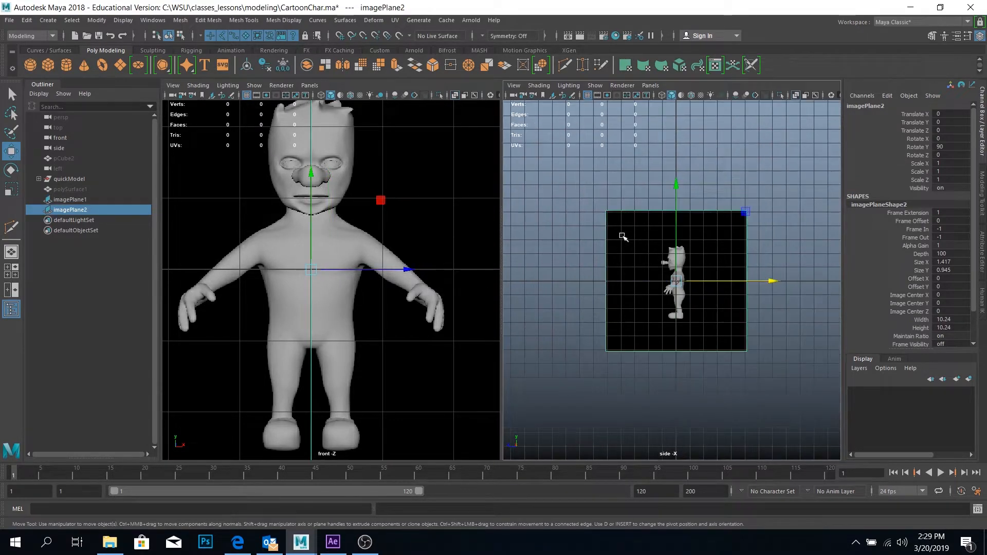
{"action": "left_click", "coordinate": [11, 252]}
{"action": "left_click_drag", "start_coordinate": [508, 355], "coordinate": [482, 262]}
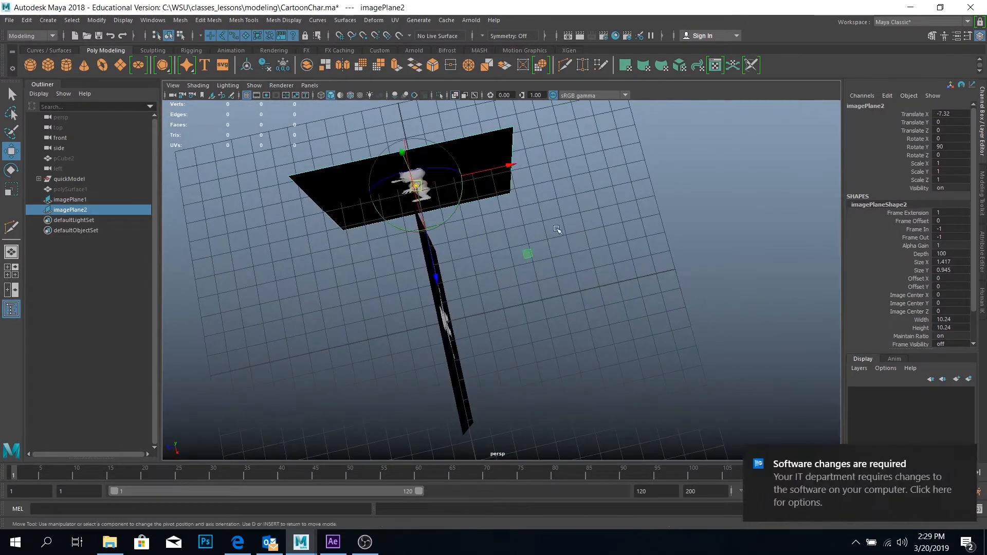
{"action": "key", "text": "v"}
{"action": "left_click_drag", "start_coordinate": [507, 167], "coordinate": [498, 217]}
{"action": "left_click_drag", "start_coordinate": [434, 259], "coordinate": [651, 235]}
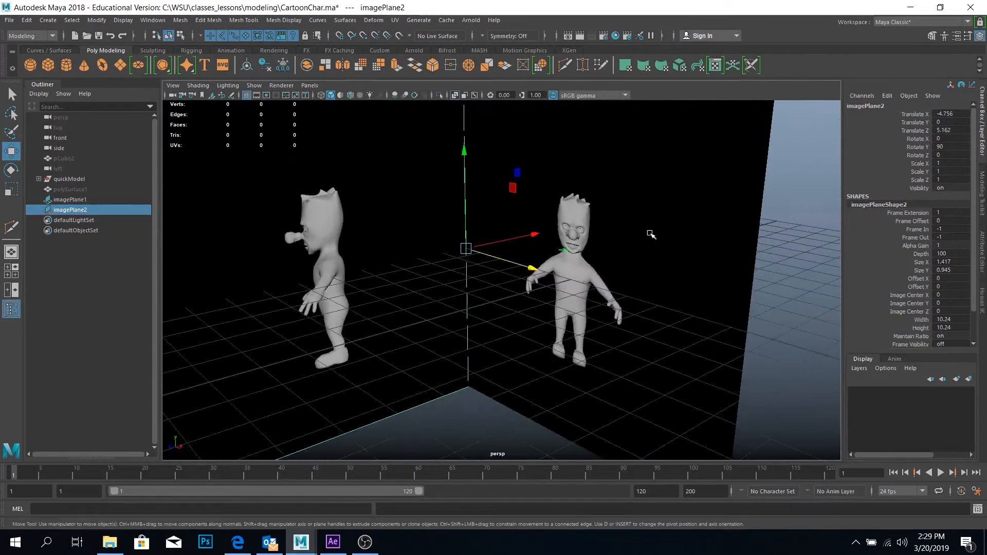
Set the Alpha Gain of the front image plane to 0.5
{"action": "left_click", "coordinate": [96, 199]}
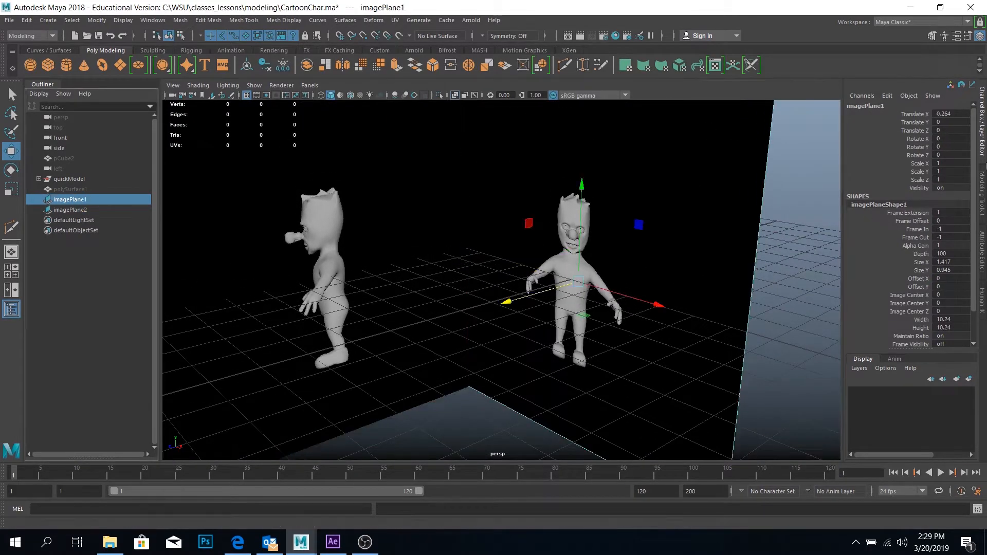
{"action": "left_click", "coordinate": [983, 271]}
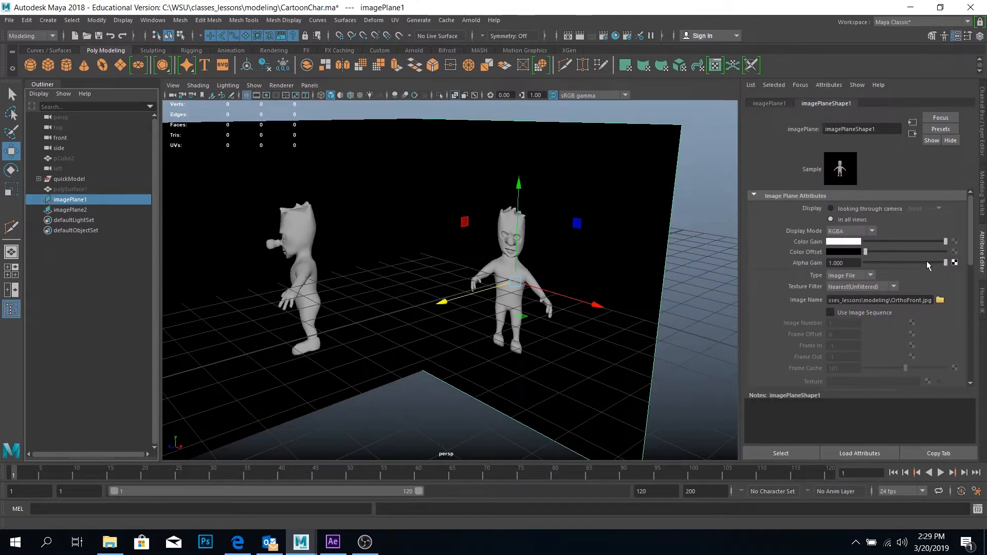
{"action": "left_click", "coordinate": [843, 263]}
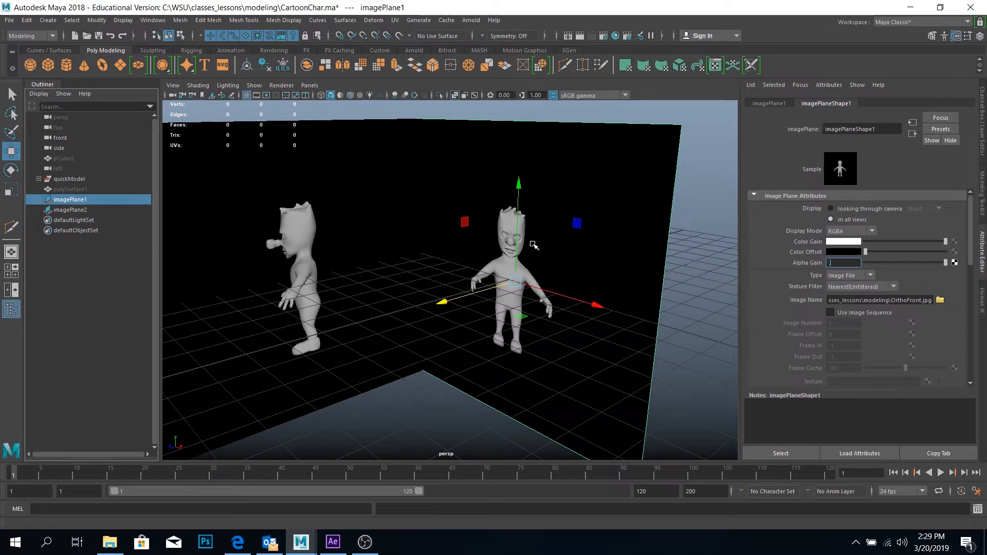
{"action": "type", "text": ".5"}
{"action": "key", "text": "Return"}
Set the Alpha Gain of the side image plane to 0.5
{"action": "left_click", "coordinate": [70, 209]}
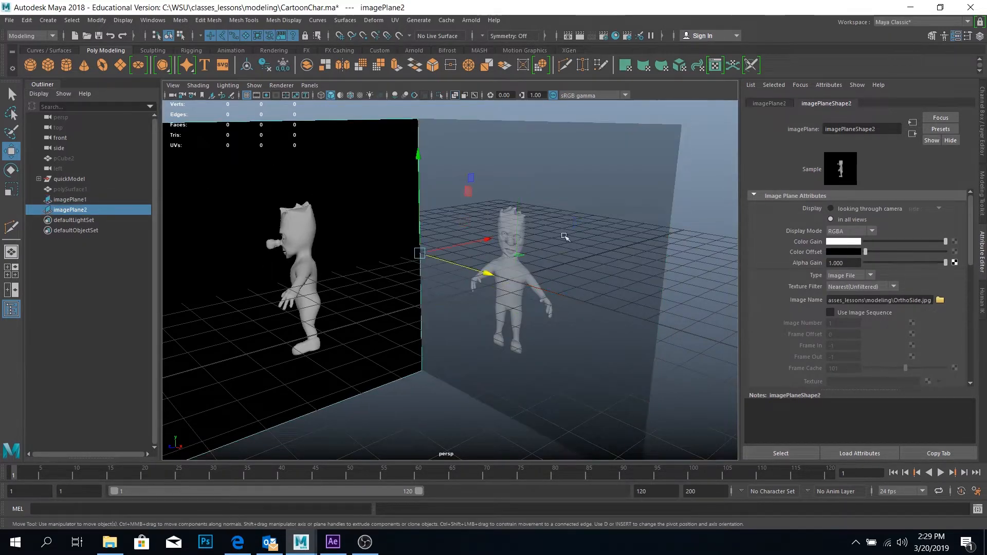
{"action": "left_click", "coordinate": [844, 263]}
{"action": "key", "text": "Return"}
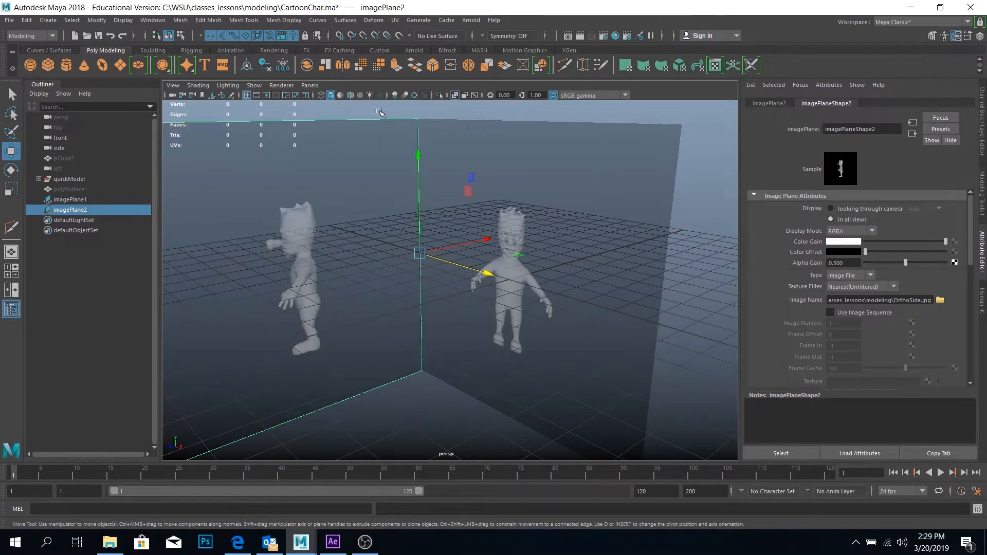
Lay out the front and perspective views side by side and create a polygon cube at the origin
{"action": "left_click", "coordinate": [15, 290]}
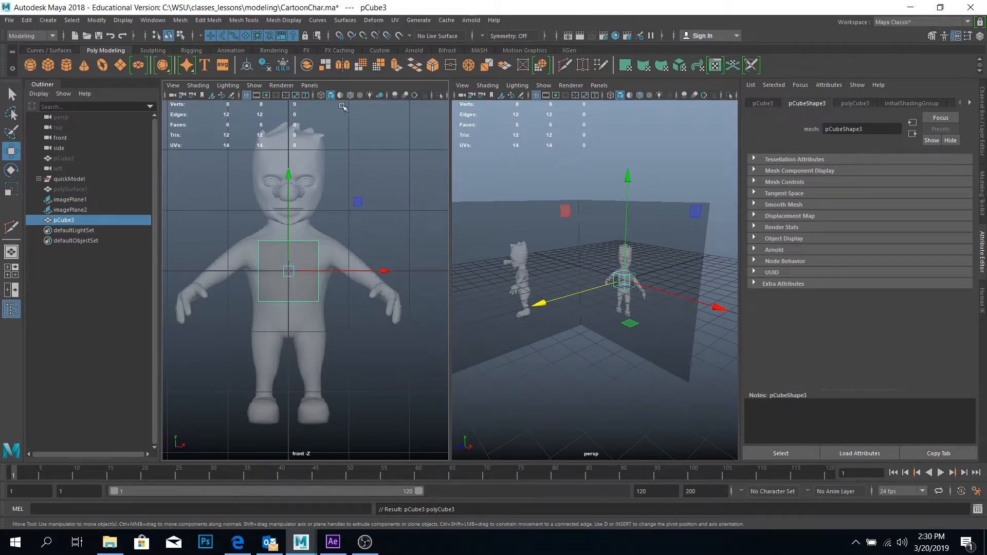
Toggle X-ray shading on and off in the front view to compare the cube against the reference image
{"action": "left_click_drag", "start_coordinate": [449, 126], "coordinate": [560, 126]}
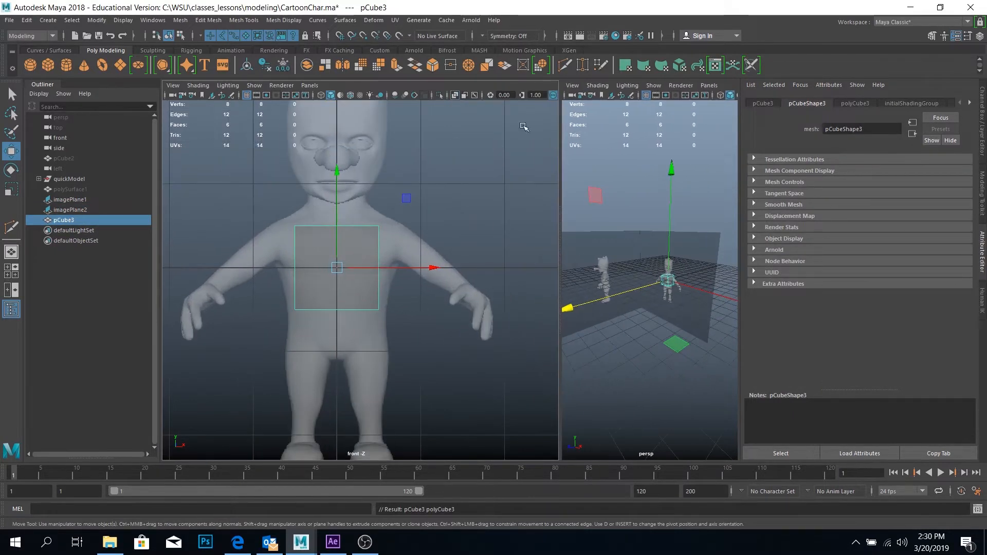
{"action": "left_click", "coordinate": [455, 94]}
{"action": "left_click", "coordinate": [456, 95]}
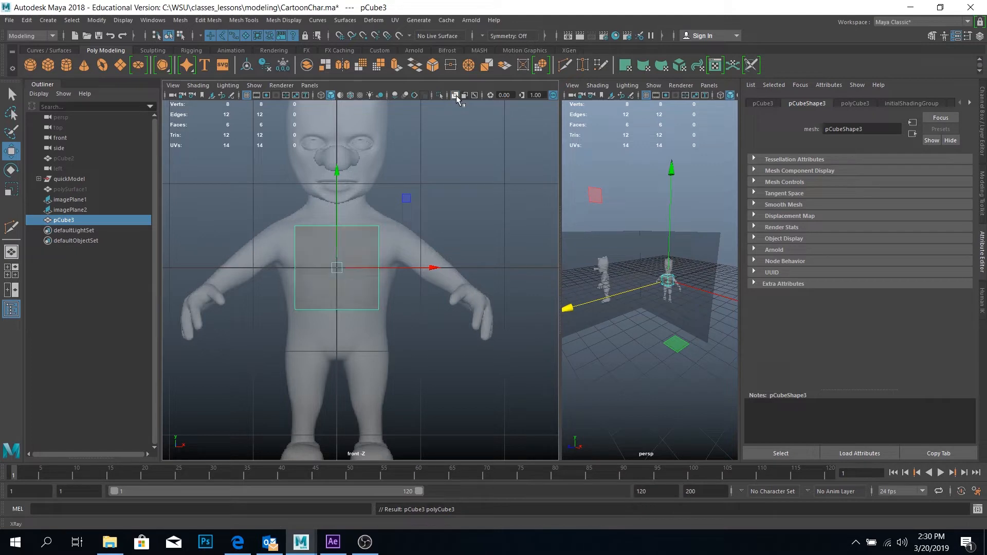
{"action": "left_click", "coordinate": [455, 95]}
{"action": "left_click", "coordinate": [456, 95]}
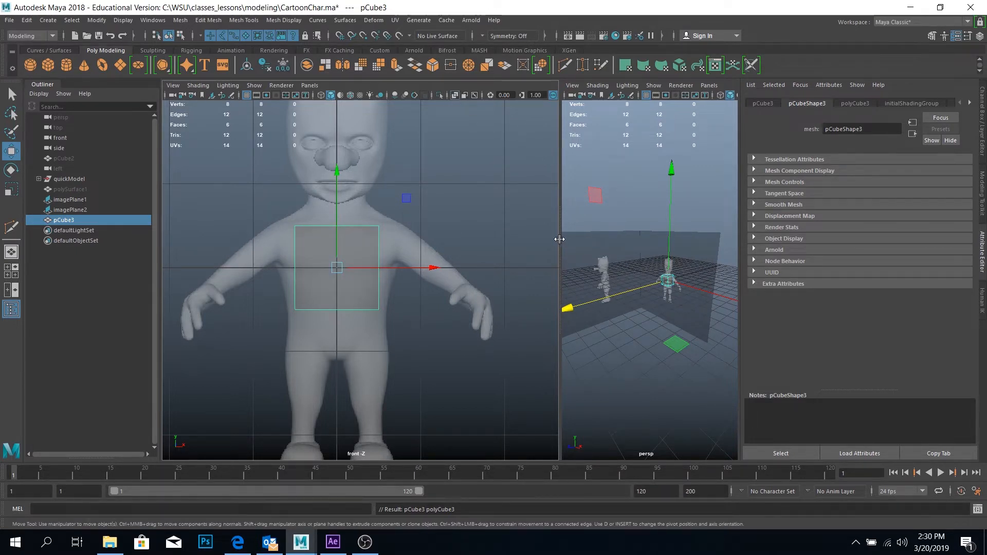
{"action": "left_click_drag", "start_coordinate": [560, 242], "coordinate": [470, 241]}
Show the Channel Box and move the cube forward off the front image plane to about 2.936 in Z
{"action": "key", "text": "ctrl+a"}
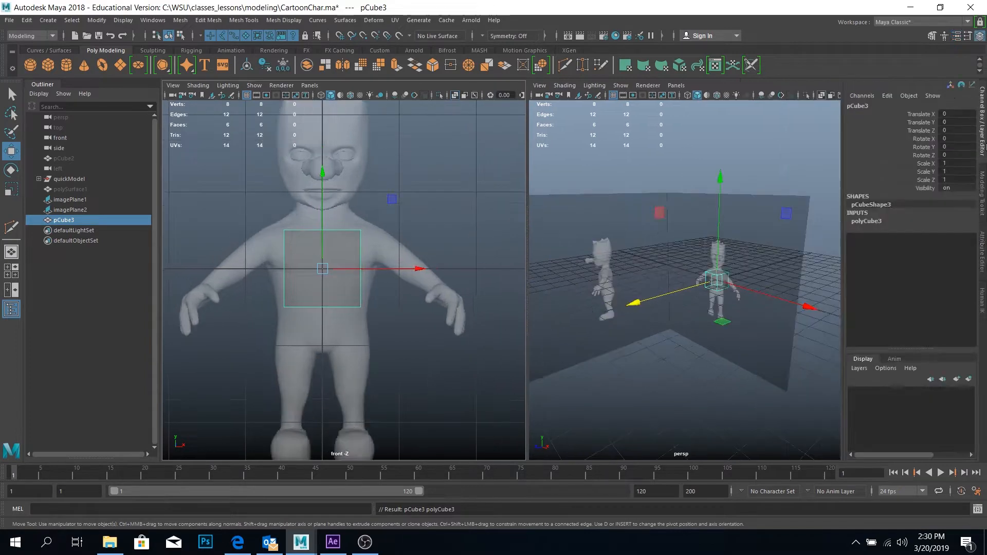
{"action": "scroll", "coordinate": [336, 247], "scroll_direction": "up", "scroll_amount": 3}
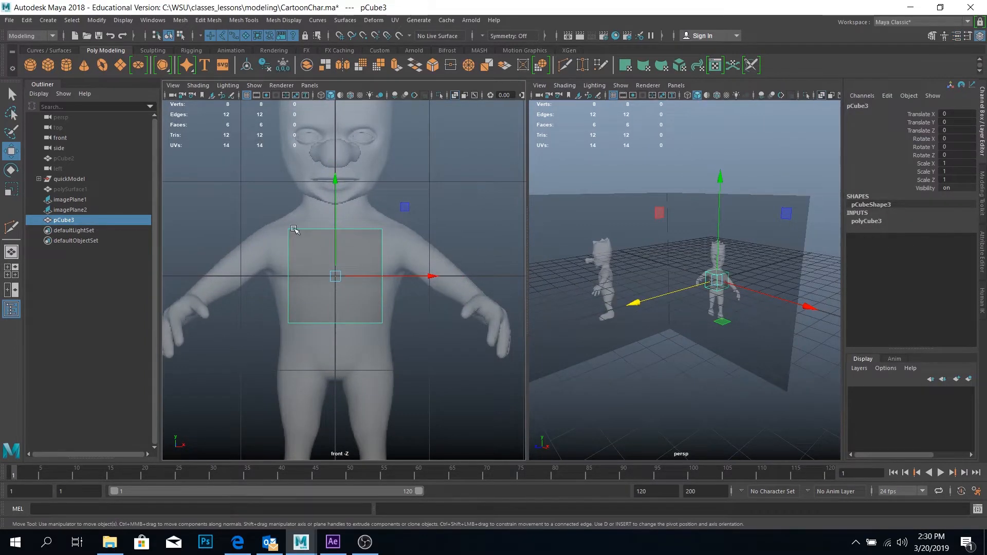
{"action": "right_click", "coordinate": [294, 229]}
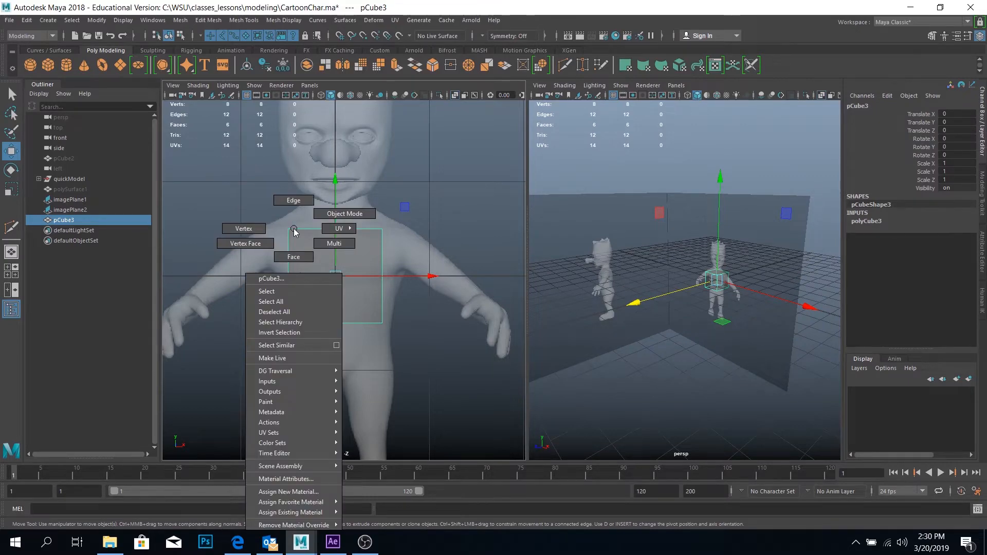
{"action": "right_click_drag", "start_coordinate": [294, 229], "coordinate": [344, 214]}
{"action": "left_click_drag", "start_coordinate": [646, 302], "coordinate": [723, 300], "text": "alt"}
{"action": "middle_click_drag", "start_coordinate": [723, 300], "coordinate": [557, 307], "text": "alt"}
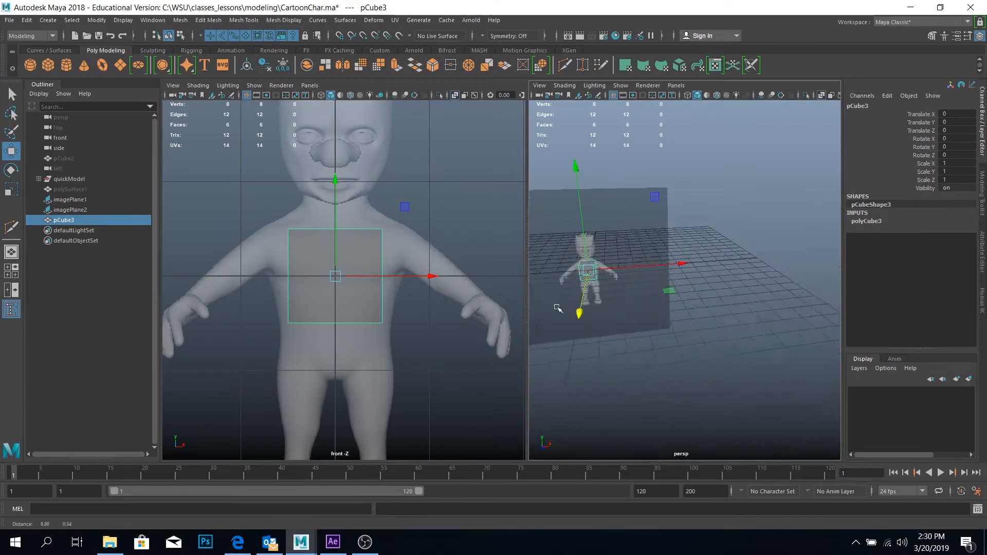
{"action": "right_click_drag", "start_coordinate": [557, 308], "coordinate": [590, 326], "text": "alt"}
{"action": "middle_click_drag", "start_coordinate": [591, 326], "coordinate": [726, 347], "text": "alt"}
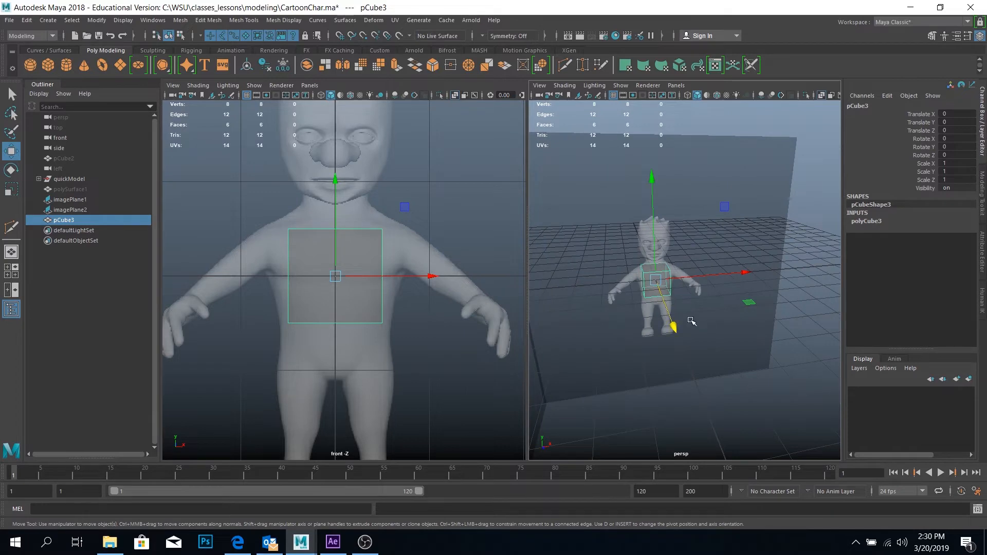
{"action": "left_click_drag", "start_coordinate": [674, 317], "coordinate": [712, 352]}
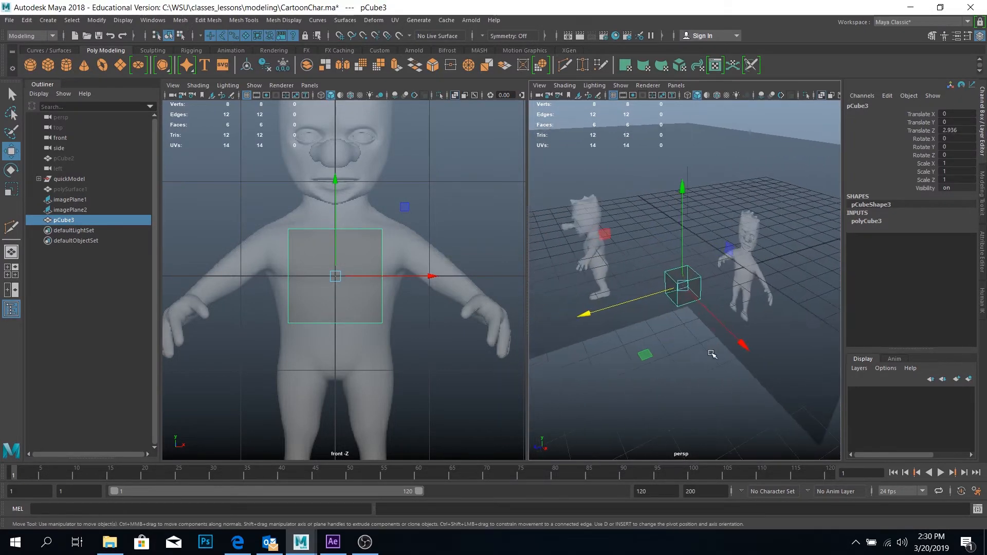
Switch the front viewport to the orthographic side view and move the cube to about 5.058 in Z, over the side reference's torso
{"action": "left_click", "coordinate": [310, 86]}
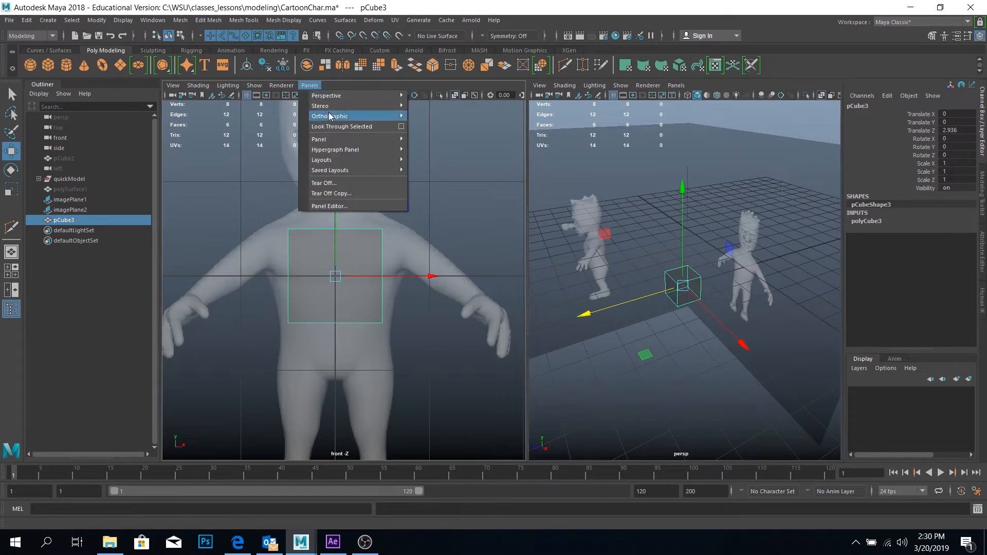
{"action": "mouse_move", "coordinate": [354, 117]}
{"action": "left_click", "coordinate": [453, 137]}
{"action": "middle_click_drag", "start_coordinate": [346, 293], "coordinate": [394, 283], "text": "alt"}
{"action": "scroll", "coordinate": [447, 288], "scroll_direction": "up", "scroll_amount": 3}
{"action": "left_click_drag", "start_coordinate": [421, 272], "coordinate": [370, 272]}
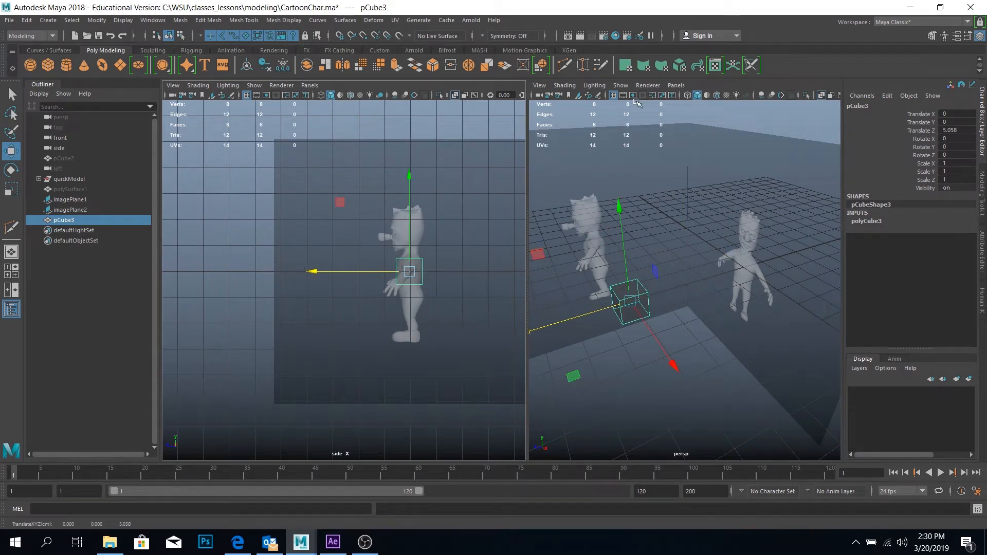
Switch to the front view and move the four vertices on the cube's outer side onto the centre line at X 0
{"action": "key", "text": "space"}
{"action": "left_click_drag", "start_coordinate": [306, 192], "coordinate": [306, 217]}
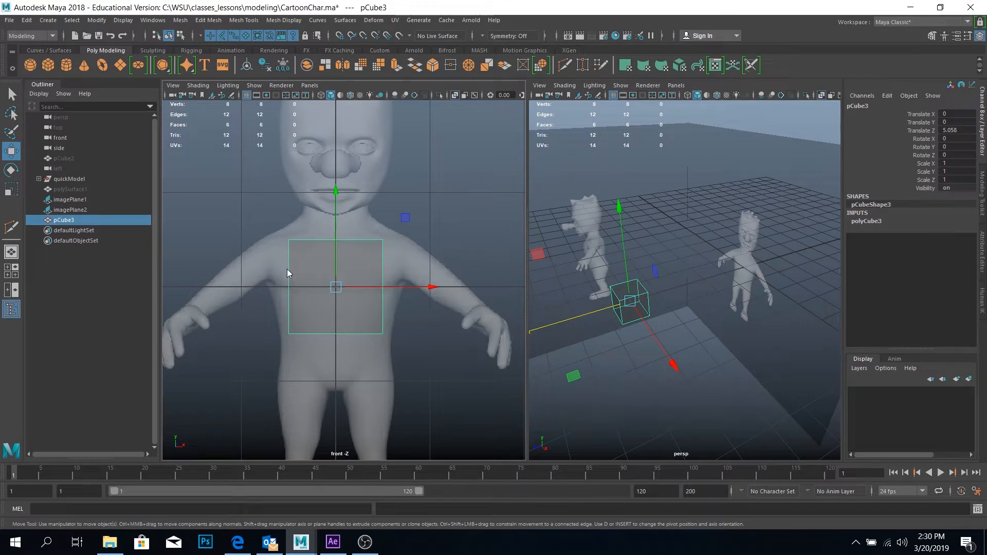
{"action": "right_click_drag", "start_coordinate": [287, 273], "coordinate": [236, 249]}
{"action": "left_click_drag", "start_coordinate": [267, 202], "coordinate": [316, 364]}
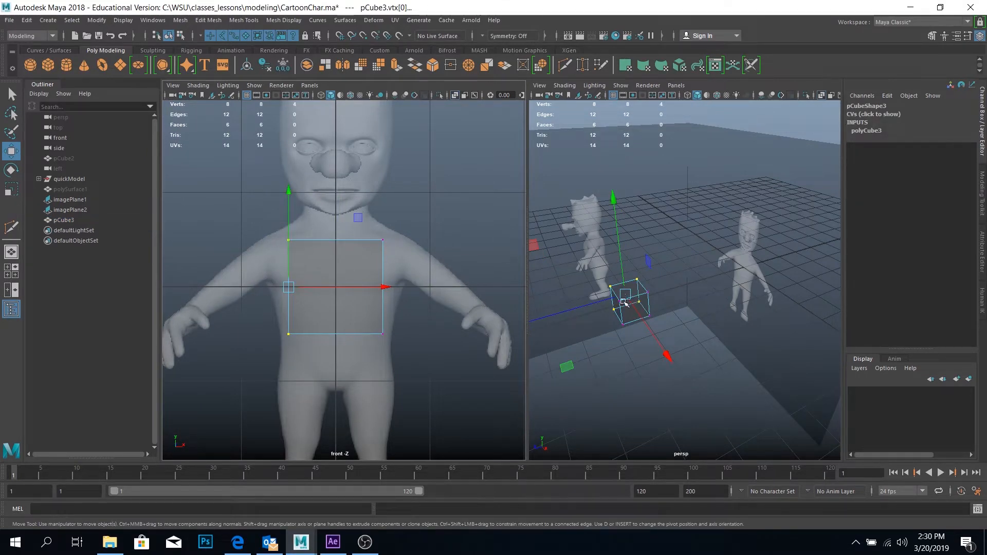
{"action": "left_click_drag", "start_coordinate": [255, 199], "coordinate": [331, 401]}
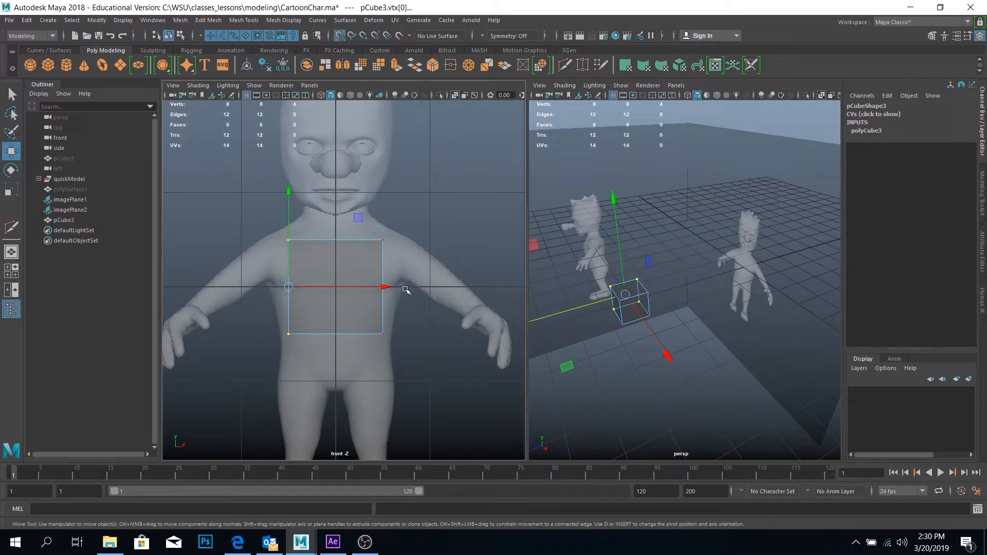
{"action": "left_click_drag", "start_coordinate": [385, 284], "coordinate": [354, 292]}
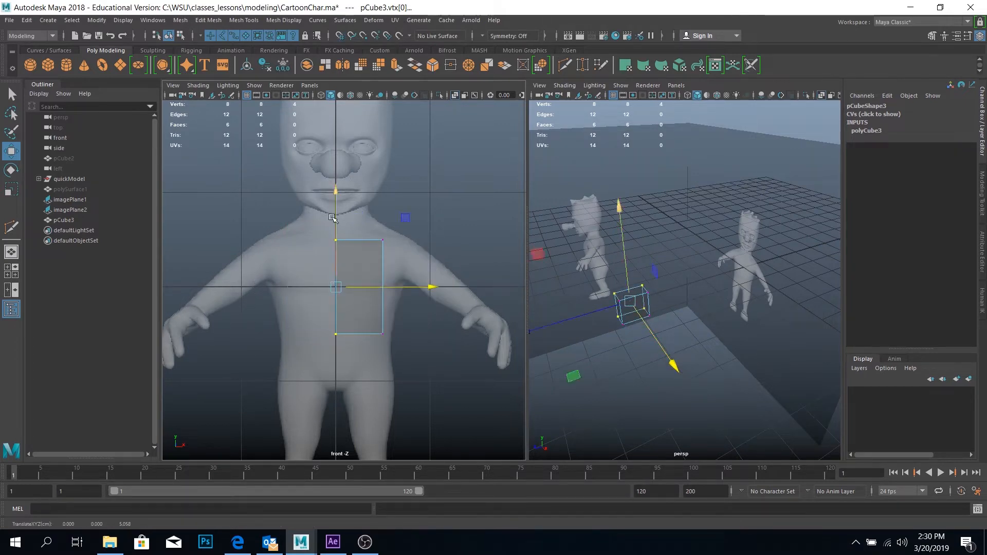
Return to object mode and create an instanced copy of the half cube with Duplicate Special, scaled -1 in X
{"action": "right_click_drag", "start_coordinate": [363, 248], "coordinate": [411, 230]}
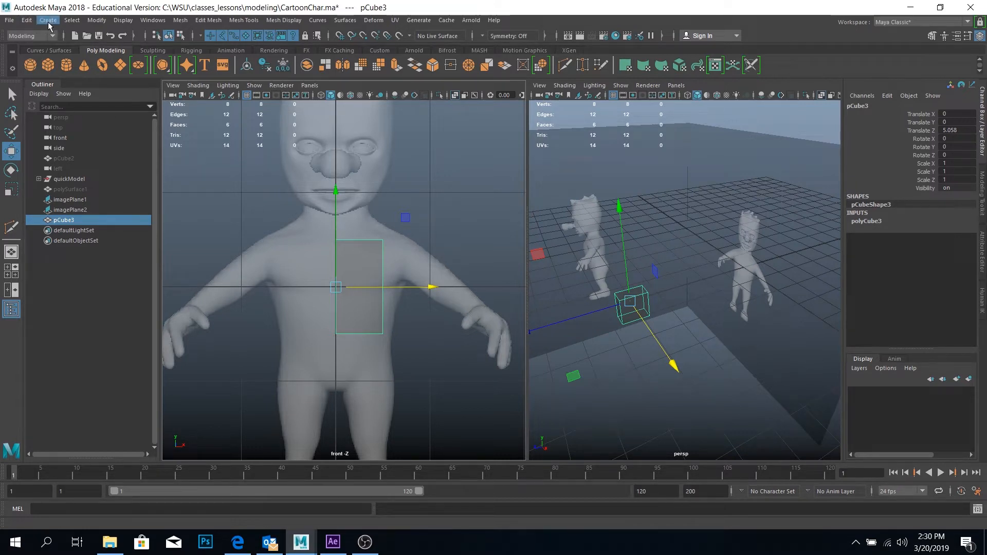
{"action": "left_click", "coordinate": [26, 20]}
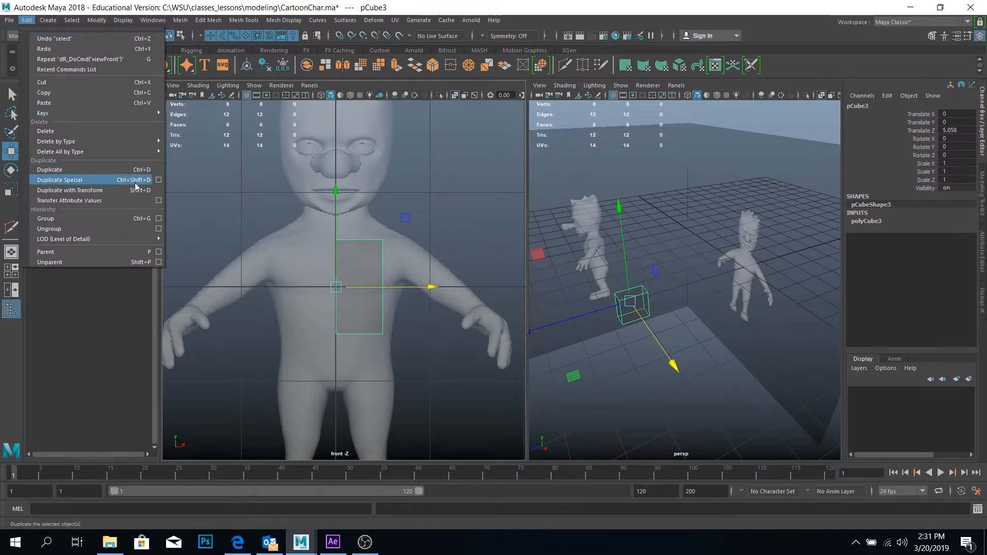
{"action": "left_click", "coordinate": [160, 181]}
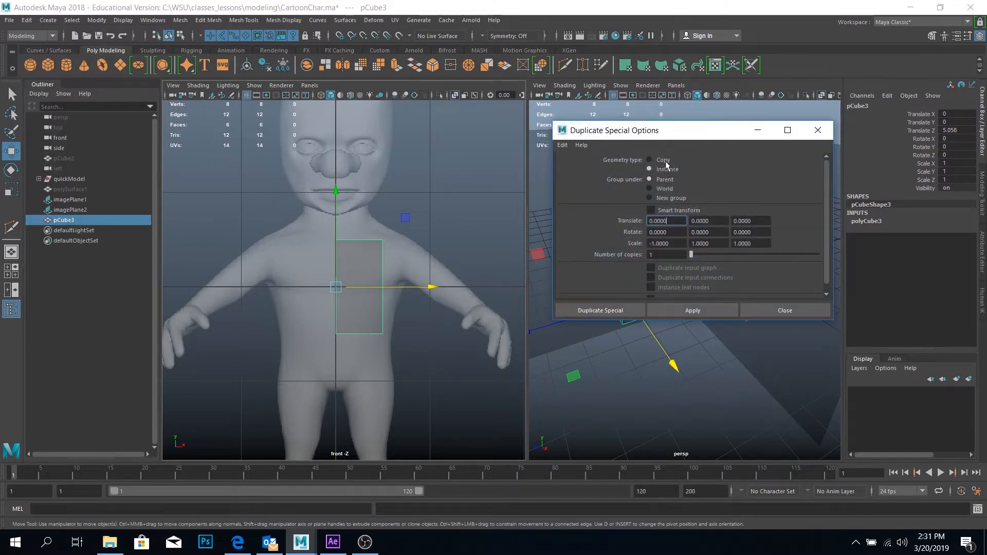
{"action": "left_click", "coordinate": [683, 225]}
{"action": "left_click", "coordinate": [597, 311]}
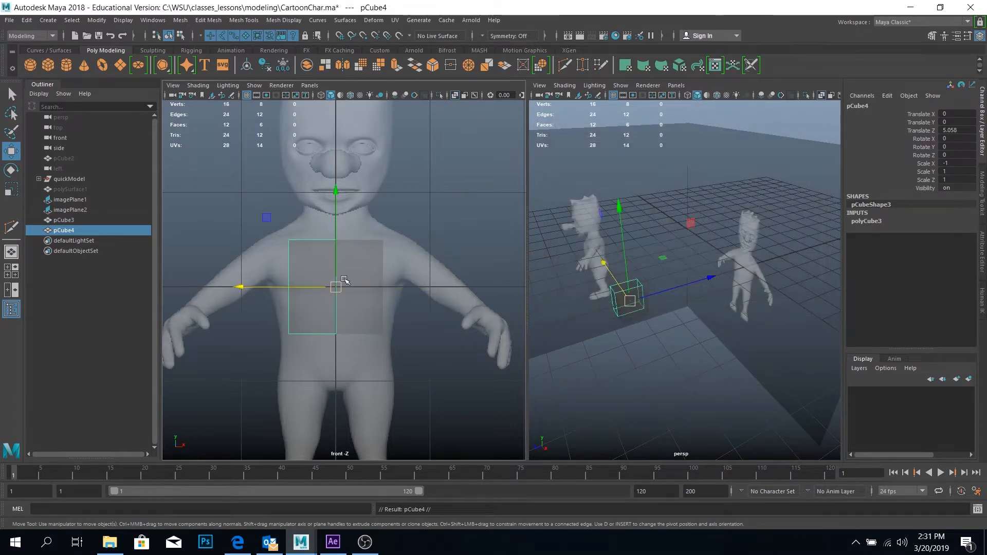
Raise the original half's top centre edge to the base of the neck, at about 0.7 in Y
{"action": "left_click", "coordinate": [367, 249]}
{"action": "right_click_drag", "start_coordinate": [366, 248], "coordinate": [319, 221]}
{"action": "scroll", "coordinate": [594, 287], "scroll_direction": "up", "scroll_amount": 3}
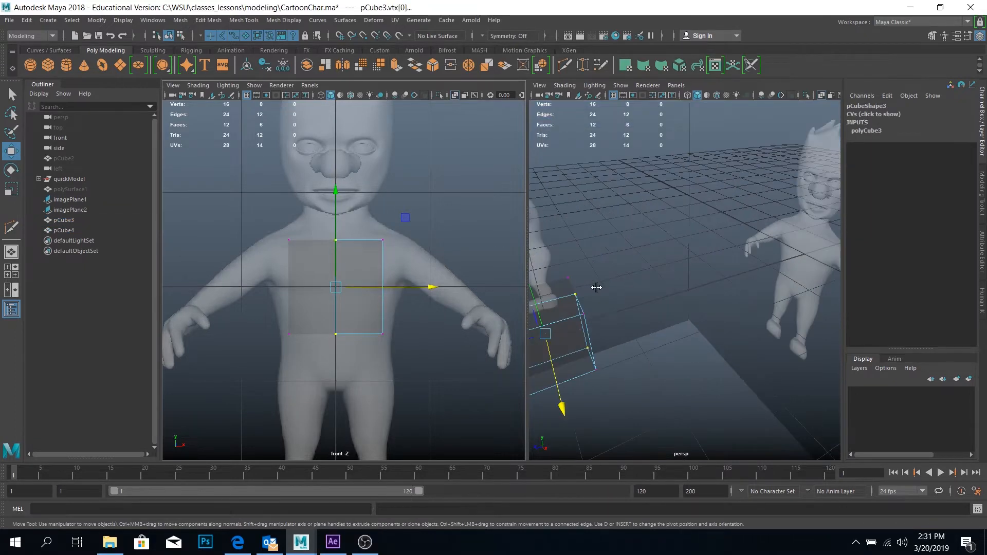
{"action": "middle_click_drag", "start_coordinate": [596, 287], "coordinate": [713, 257], "text": "alt"}
{"action": "right_click_drag", "start_coordinate": [685, 263], "coordinate": [679, 240]}
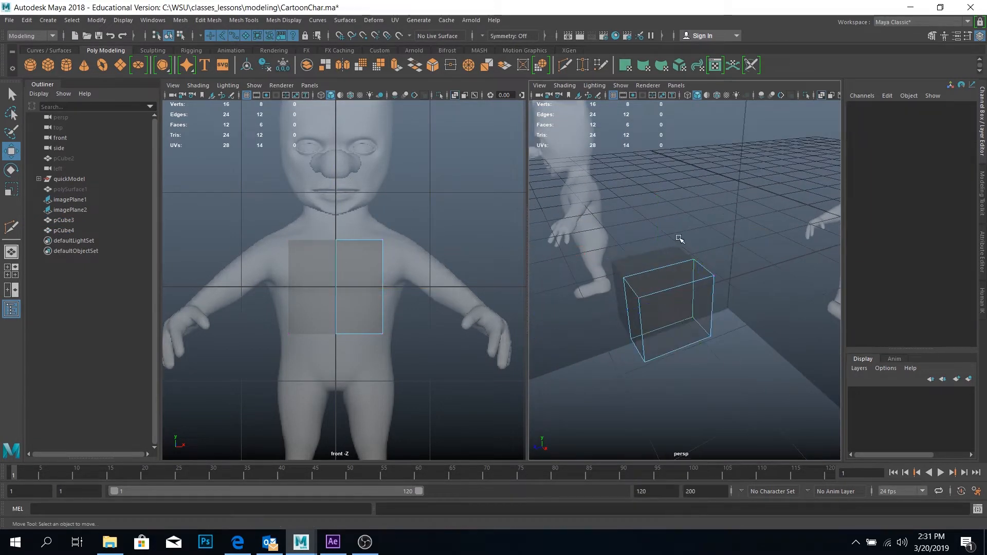
{"action": "left_click", "coordinate": [652, 280]}
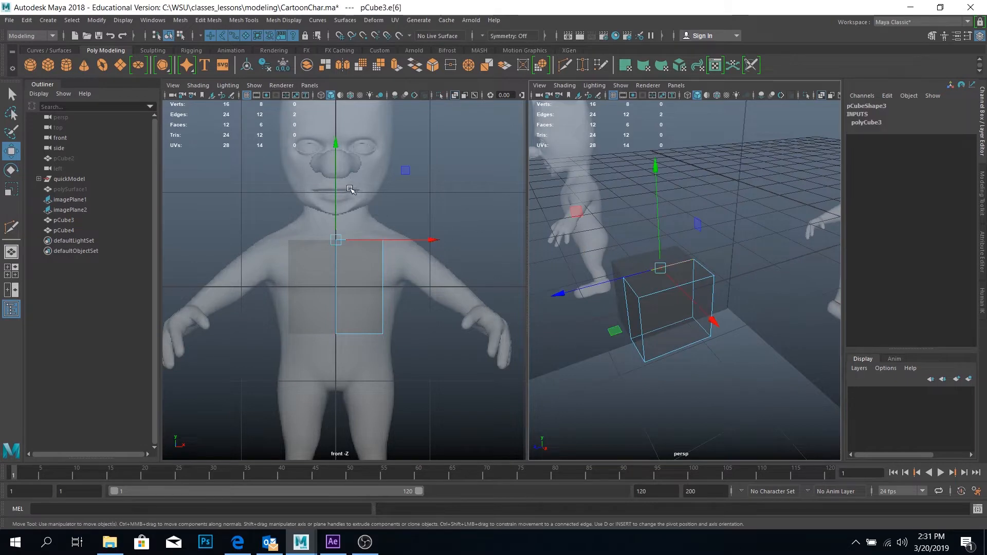
{"action": "left_click_drag", "start_coordinate": [337, 188], "coordinate": [338, 168]}
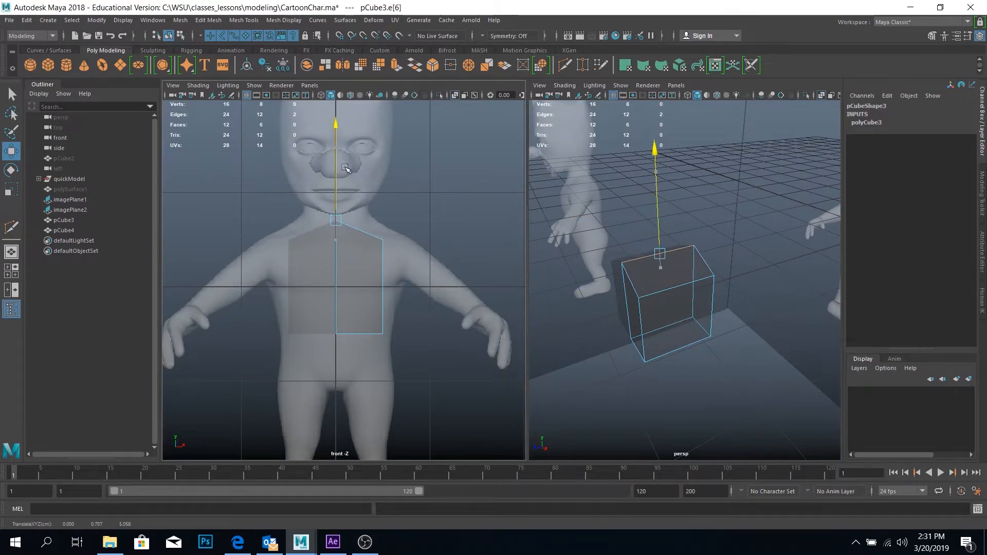
Move the top outer edge up and out to the shoulder, and lower the bottom outer edge to the hip
{"action": "left_click", "coordinate": [662, 292]}
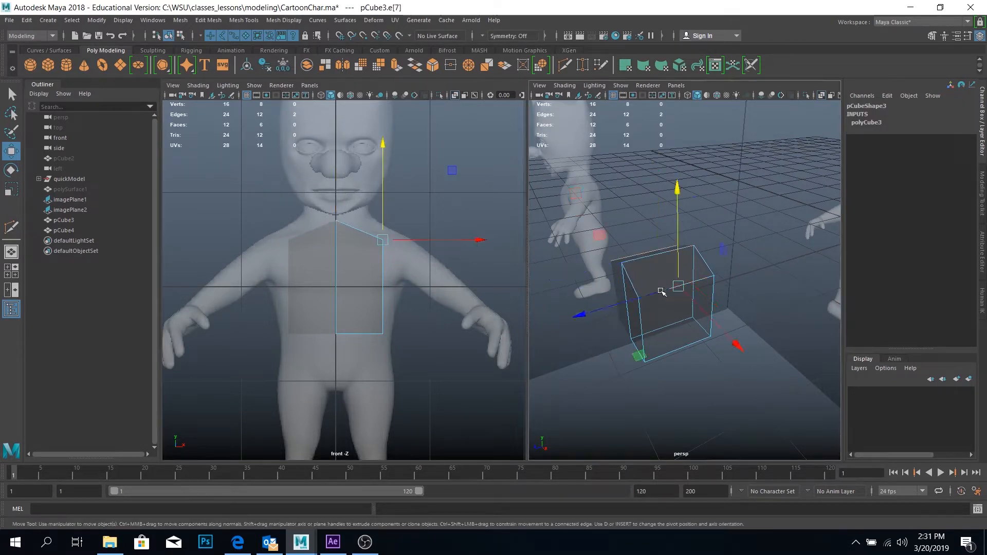
{"action": "mouse_move", "coordinate": [391, 243]}
{"action": "left_mouse_down"}
{"action": "mouse_move", "coordinate": [389, 231]}
{"action": "mouse_move", "coordinate": [401, 233]}
{"action": "left_mouse_up"}
{"action": "left_click", "coordinate": [684, 347]}
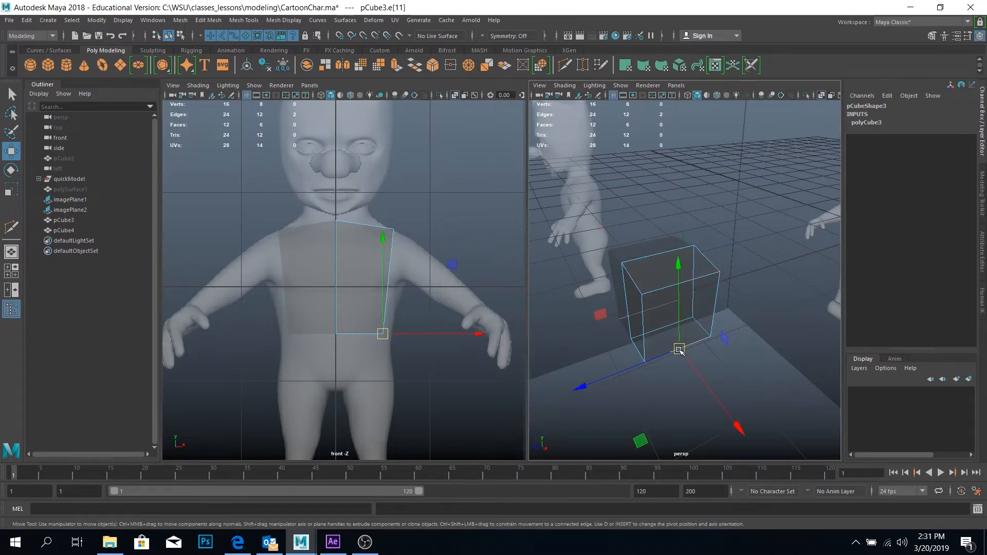
{"action": "left_click_drag", "start_coordinate": [681, 347], "coordinate": [684, 307]}
Lower the bottom centre edge to the crotch, about -1.106 in Y, and adjust the bottom outer edge to about -0.752 in Y
{"action": "left_click", "coordinate": [701, 247]}
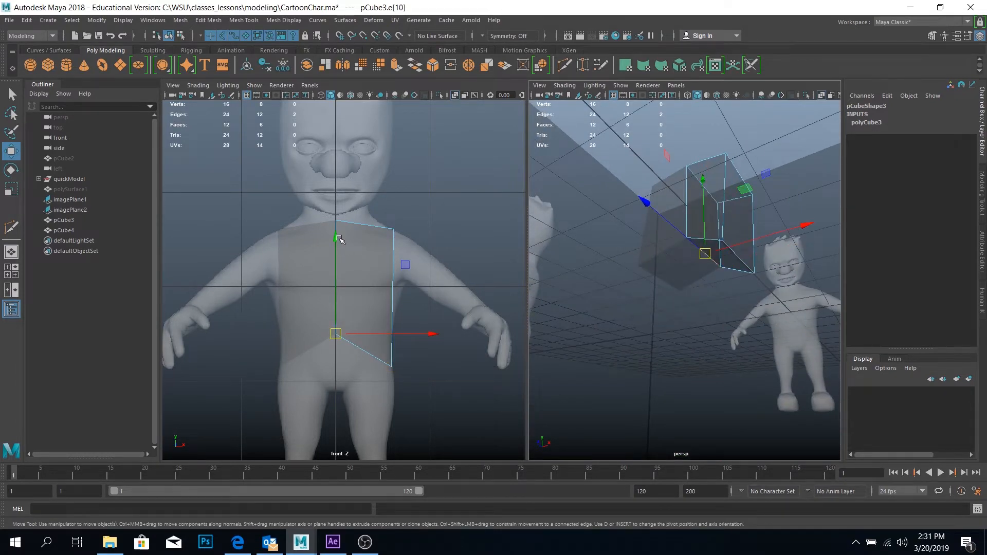
{"action": "left_click_drag", "start_coordinate": [339, 240], "coordinate": [338, 296]}
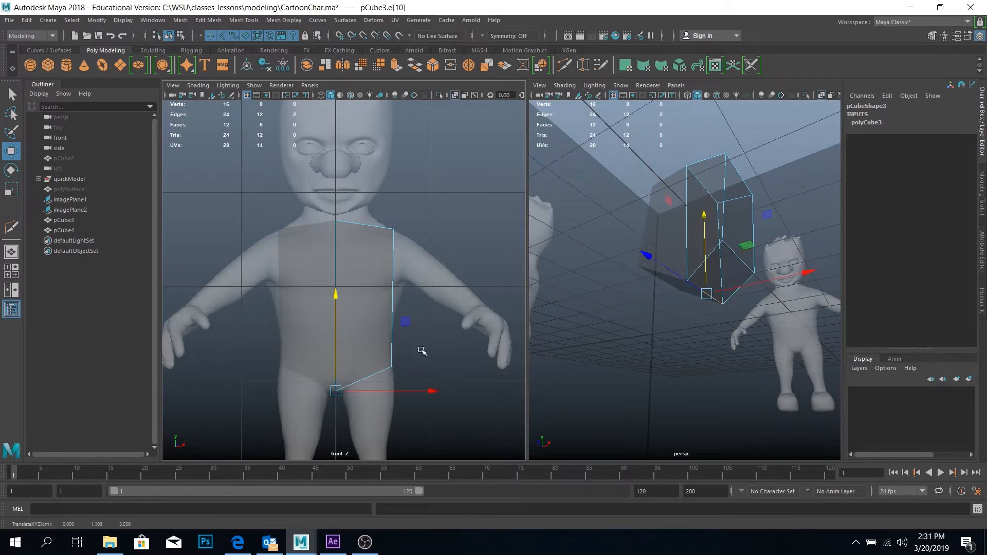
{"action": "left_click", "coordinate": [738, 262]}
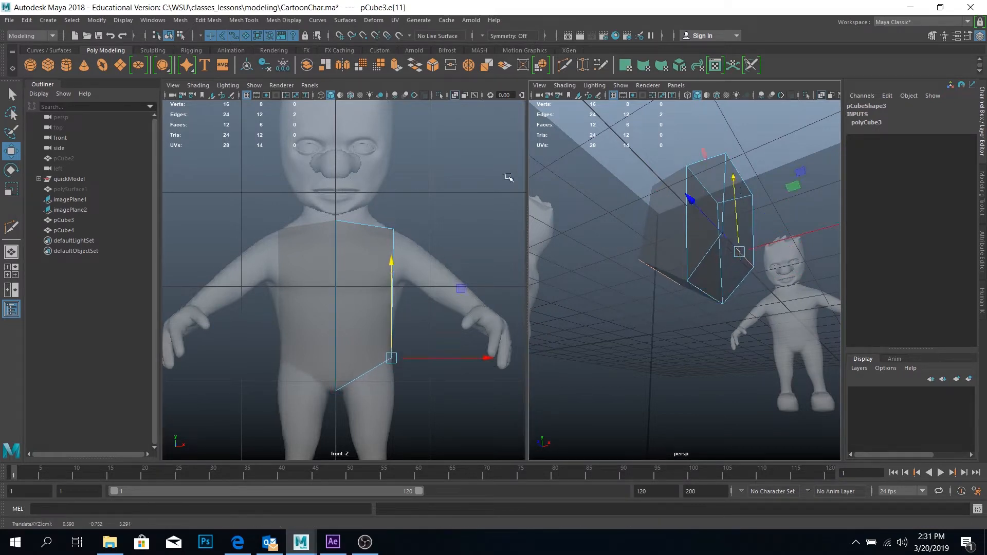
Move the half torso's top outer edge slightly inward along X to refine the shoulder width
{"action": "left_click_drag", "start_coordinate": [745, 186], "coordinate": [746, 265], "text": "alt"}
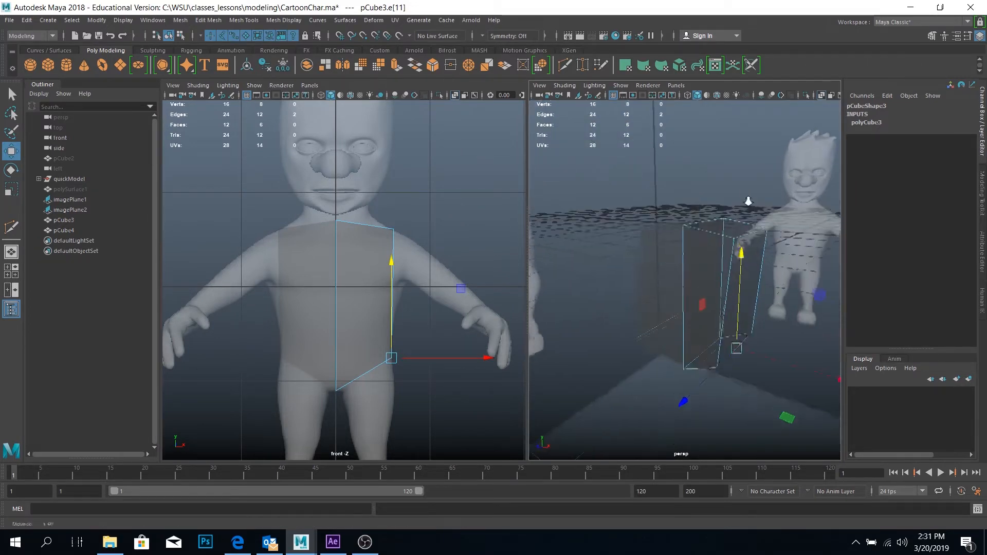
{"action": "right_click_drag", "start_coordinate": [748, 201], "coordinate": [728, 233], "text": "alt"}
{"action": "right_click_drag", "start_coordinate": [308, 238], "coordinate": [422, 361], "text": "alt"}
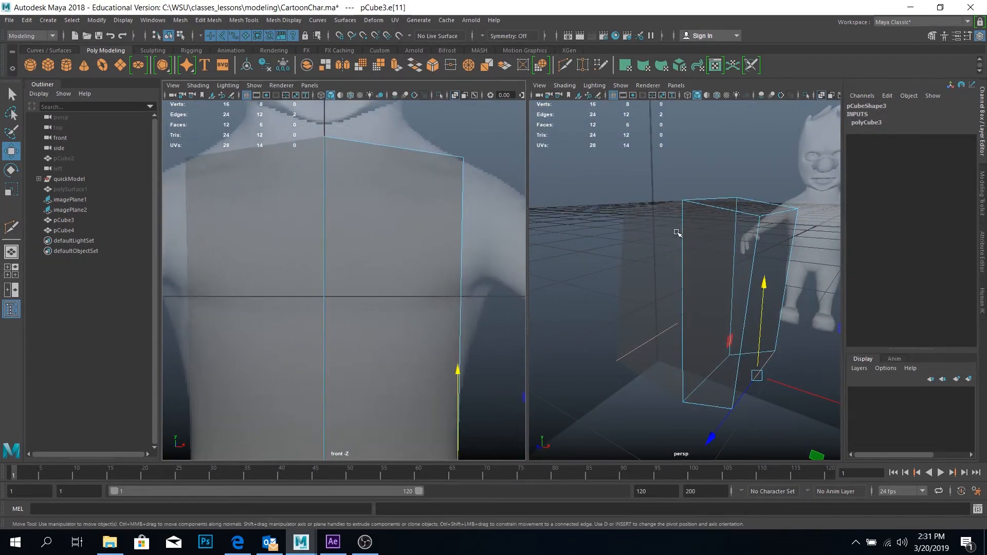
{"action": "left_click", "coordinate": [774, 214]}
{"action": "left_click_drag", "start_coordinate": [808, 214], "coordinate": [802, 213]}
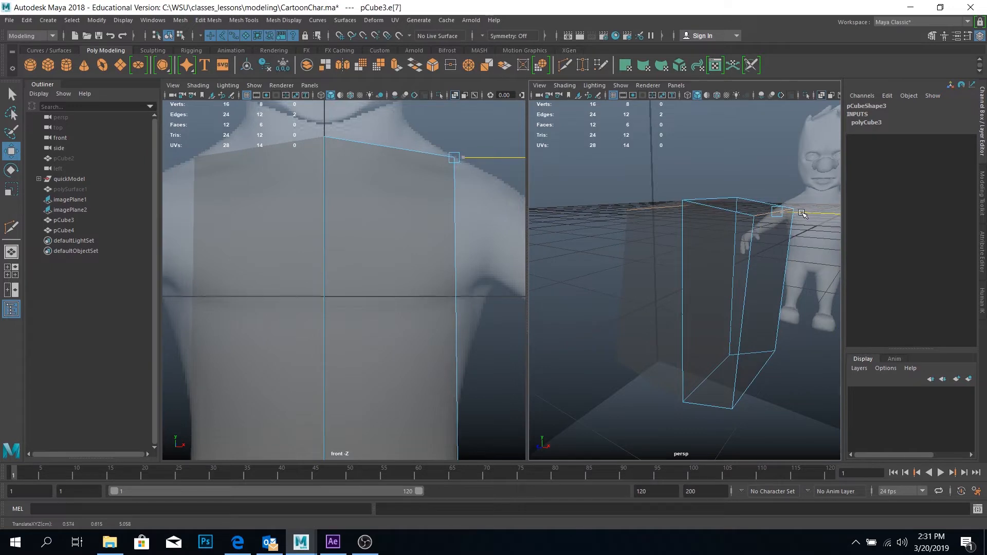
{"action": "right_click_drag", "start_coordinate": [478, 335], "coordinate": [414, 297], "text": "alt"}
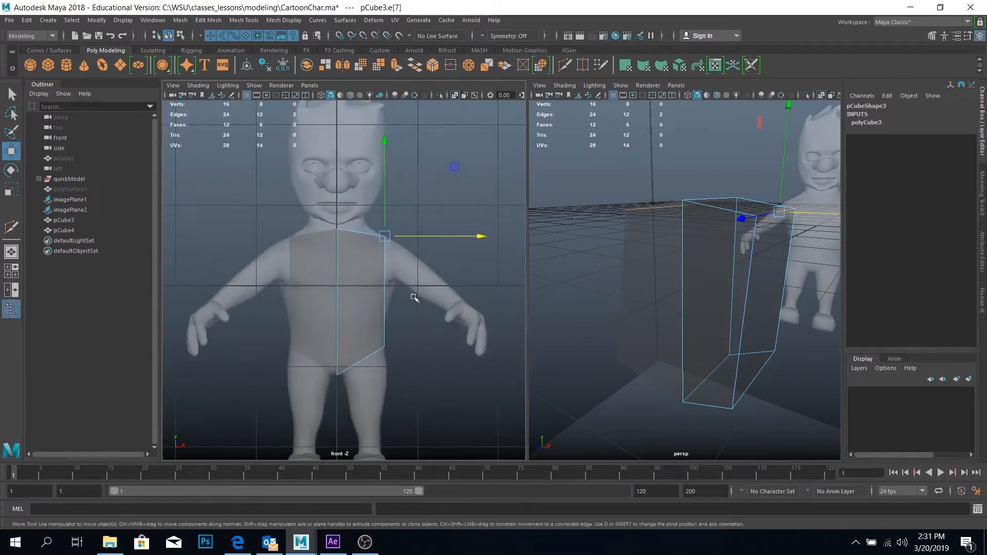
{"action": "middle_click_drag", "start_coordinate": [708, 338], "coordinate": [680, 331], "text": "alt"}
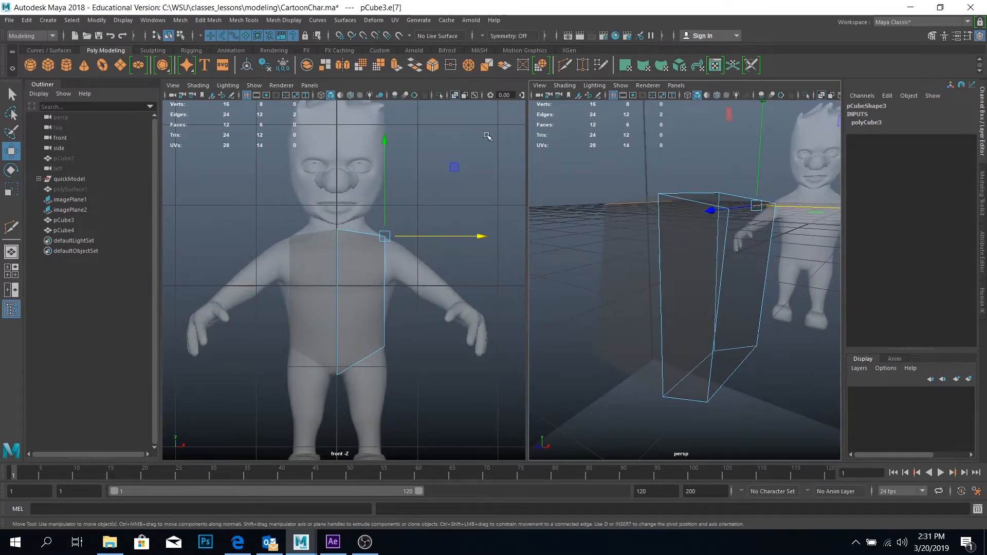
Insert an edge loop around the middle of the half torso with the Multi-Cut tool, just below the armpit
{"action": "left_click", "coordinate": [568, 65]}
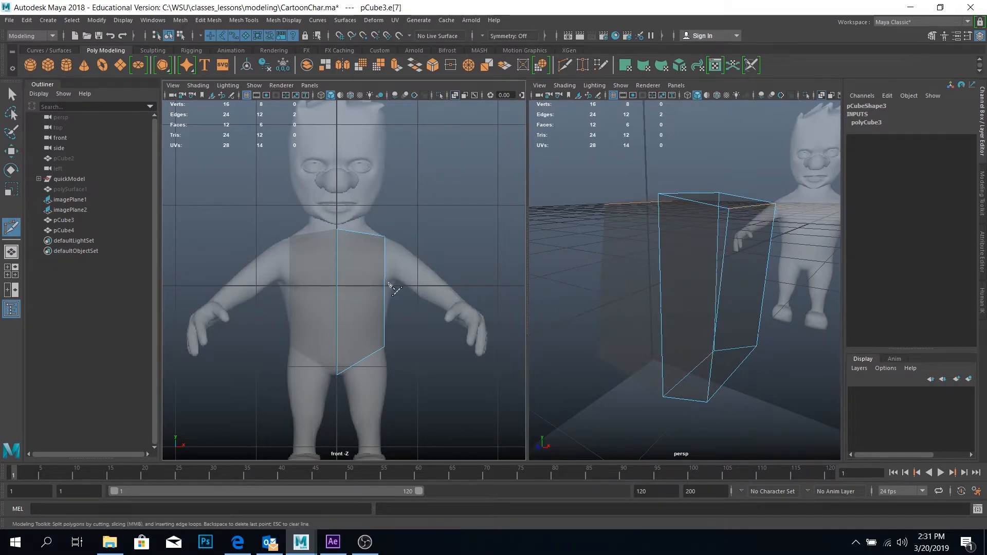
{"action": "left_click", "coordinate": [336, 292]}
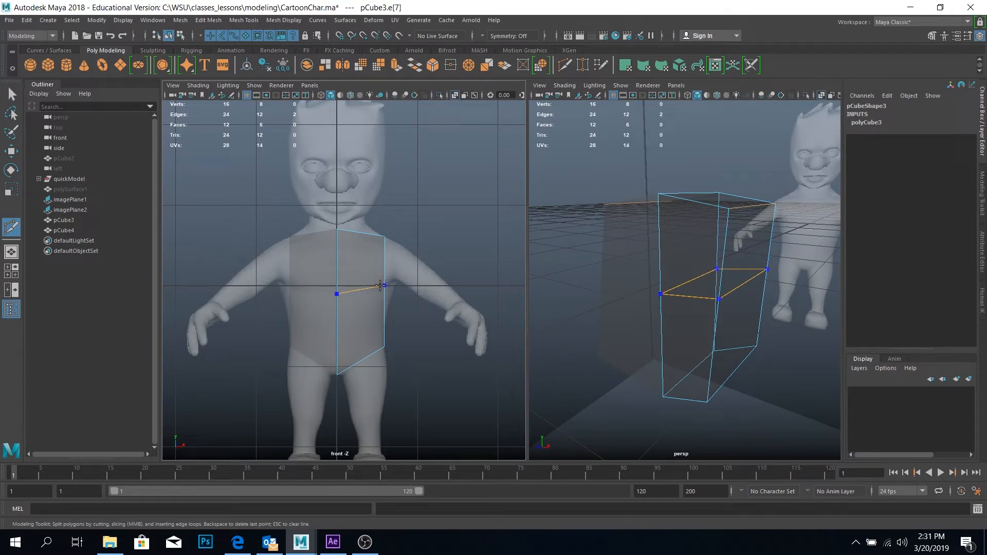
{"action": "left_click", "coordinate": [380, 285], "text": "ctrl"}
{"action": "key", "text": "w"}
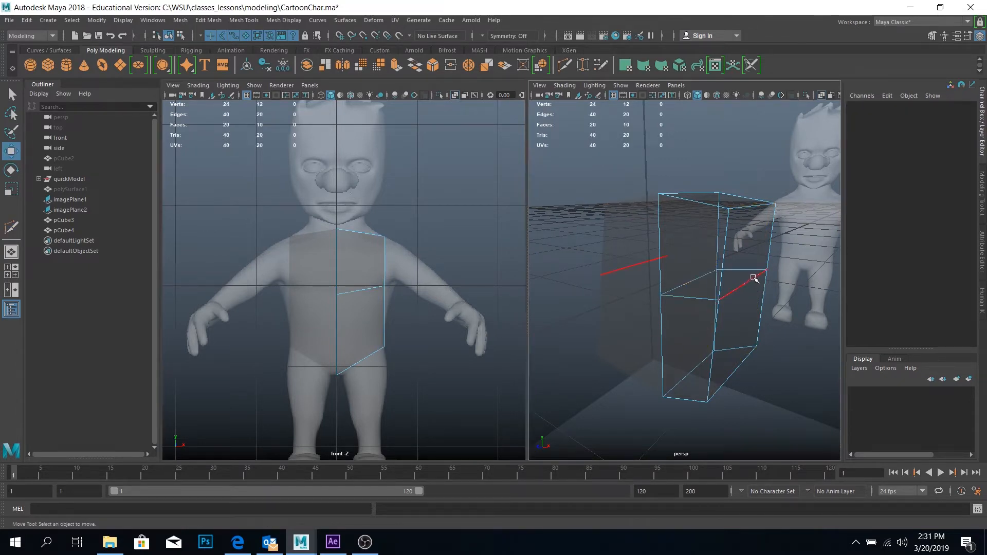
Move the new loop's outer edge outward to match the reference's body contour below the armpit
{"action": "left_click", "coordinate": [754, 278]}
{"action": "left_click_drag", "start_coordinate": [787, 292], "coordinate": [800, 294]}
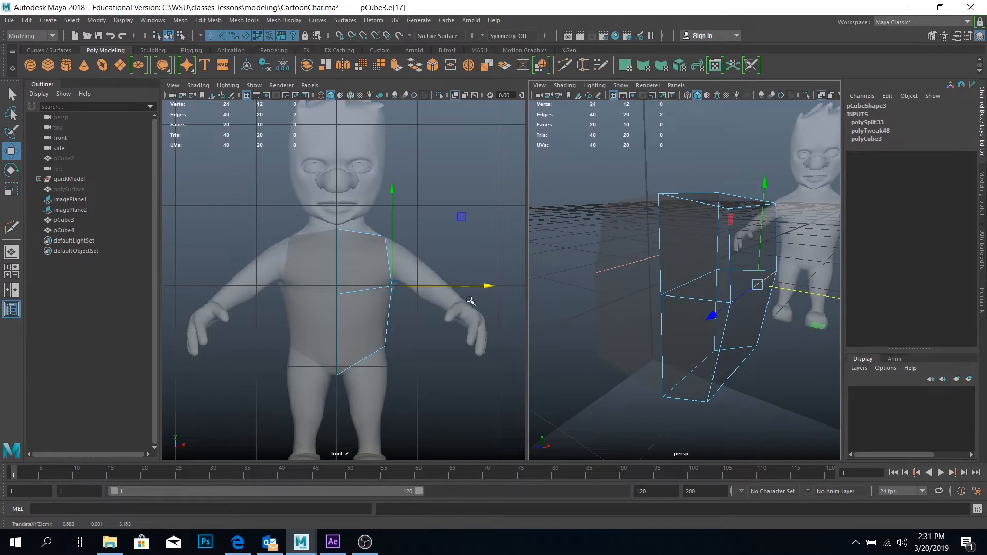
{"action": "scroll", "coordinate": [419, 283], "scroll_direction": "up", "scroll_amount": 8}
{"action": "left_click_drag", "start_coordinate": [457, 293], "coordinate": [469, 289]}
{"action": "middle_click_drag", "start_coordinate": [485, 352], "coordinate": [471, 270], "text": "alt"}
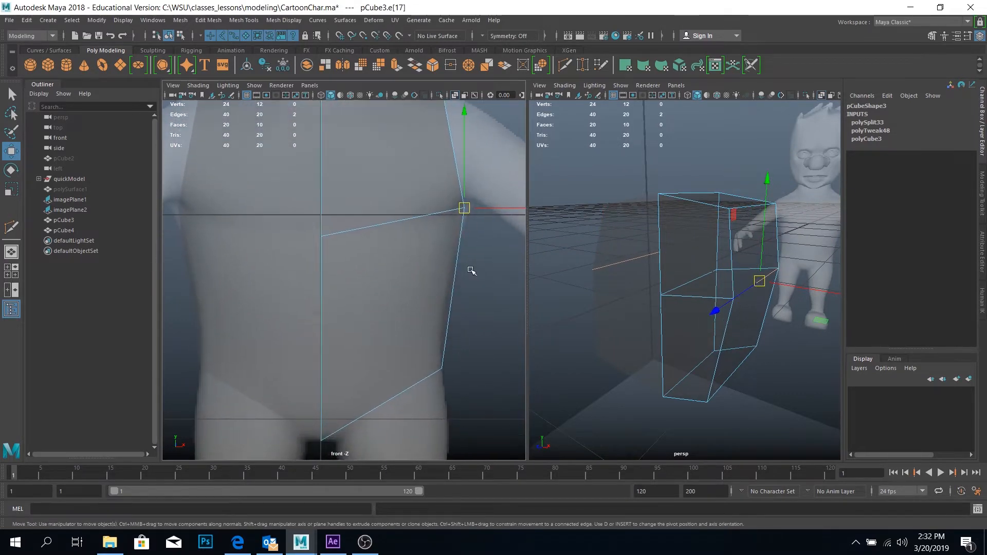
Insert a second Multi-Cut edge loop across the lower torso, between the middle loop and the bottom edges
{"action": "left_click", "coordinate": [564, 66]}
{"action": "left_click", "coordinate": [321, 342]}
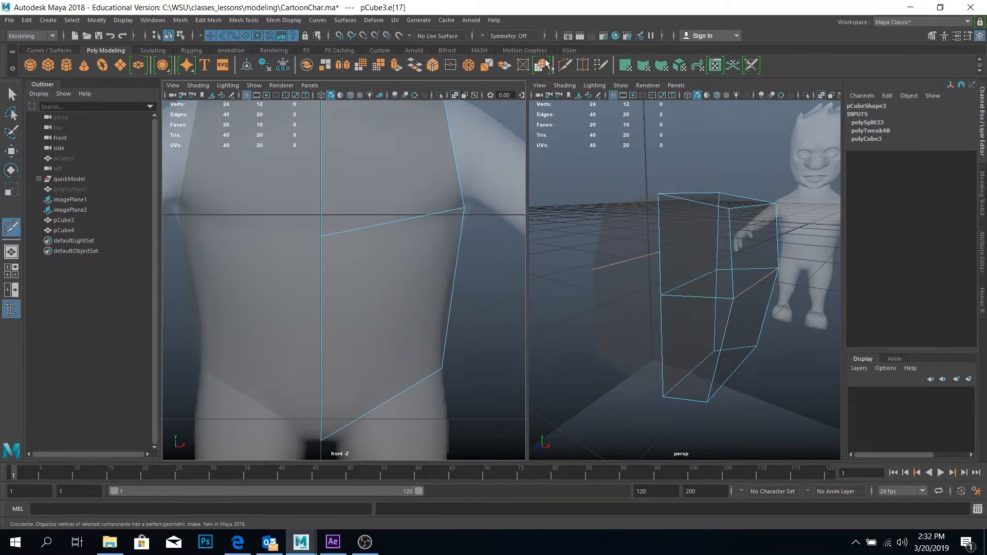
{"action": "left_click", "coordinate": [329, 339], "text": "ctrl"}
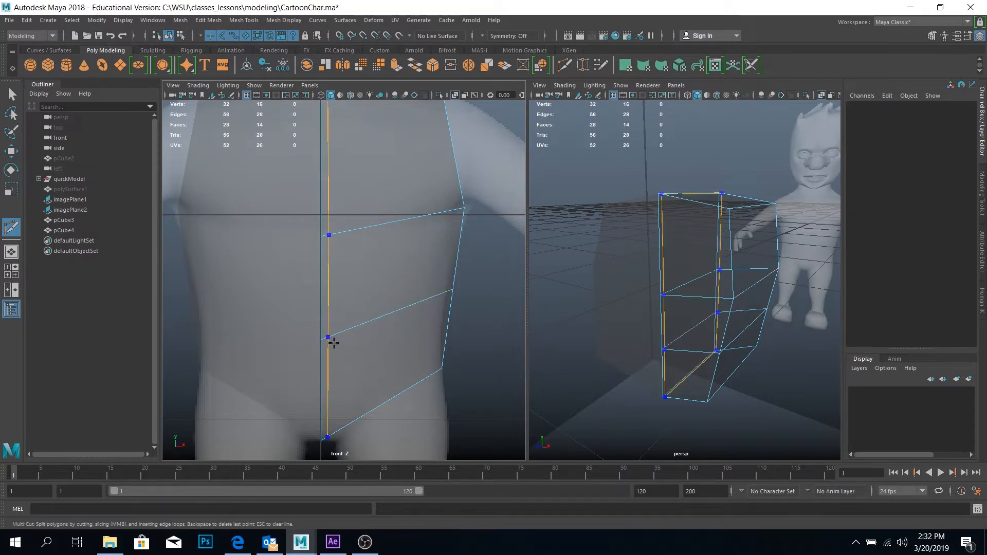
{"action": "key", "text": "w"}
{"action": "double_click", "coordinate": [749, 327]}
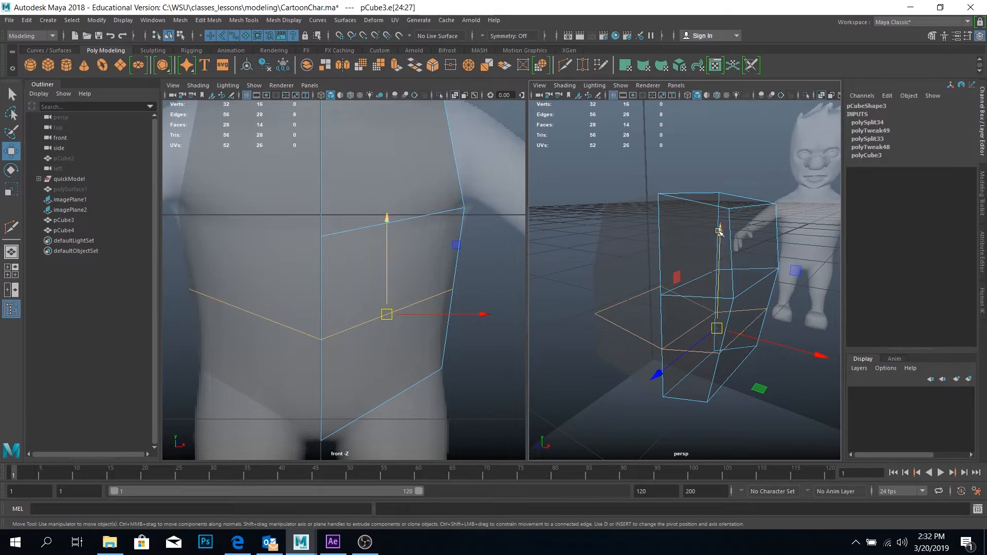
{"action": "left_click_drag", "start_coordinate": [718, 232], "coordinate": [720, 247]}
{"action": "key", "text": "ctrl+z"}
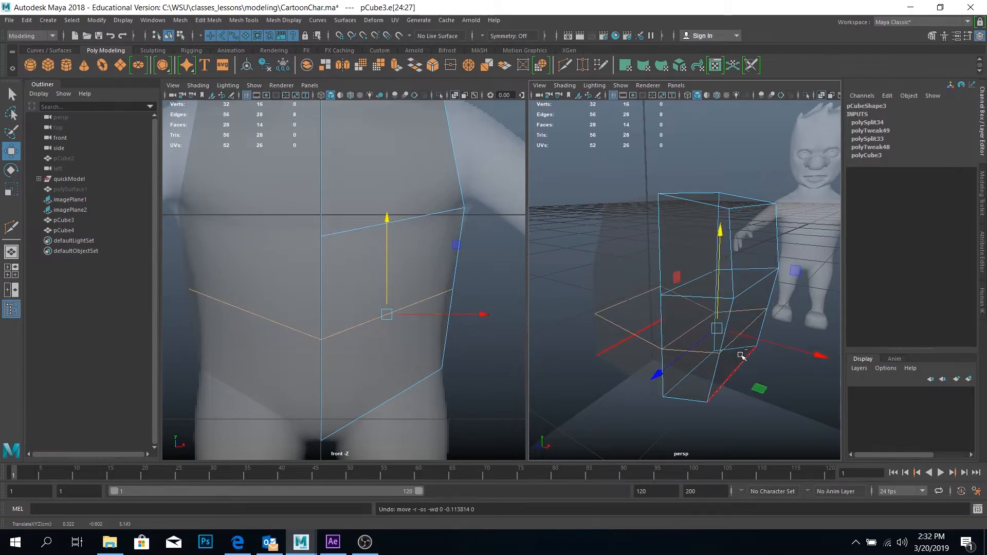
Move the lower loop's outer edge down and inward to follow the reference's waist contour
{"action": "left_click", "coordinate": [749, 331]}
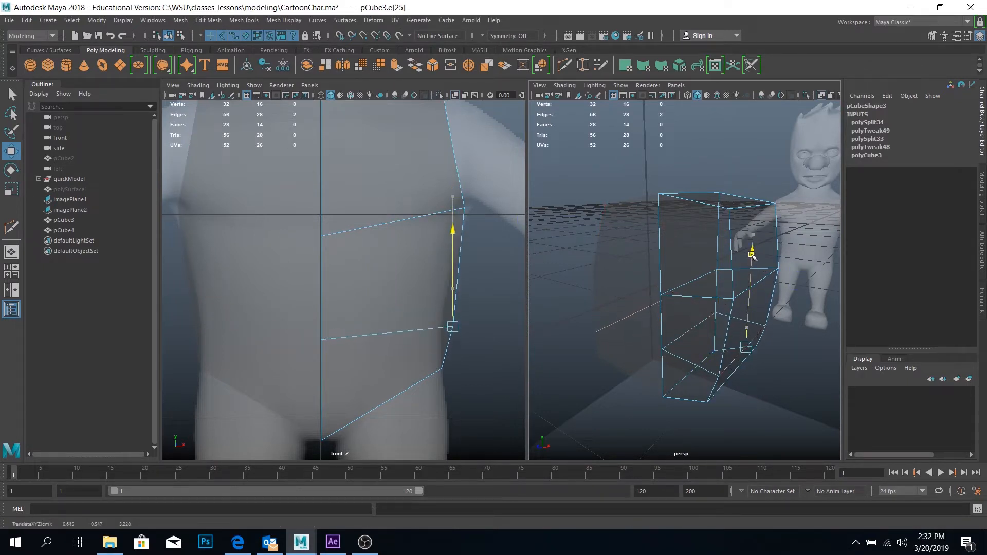
{"action": "left_click_drag", "start_coordinate": [751, 246], "coordinate": [750, 247]}
{"action": "left_click_drag", "start_coordinate": [789, 352], "coordinate": [780, 347]}
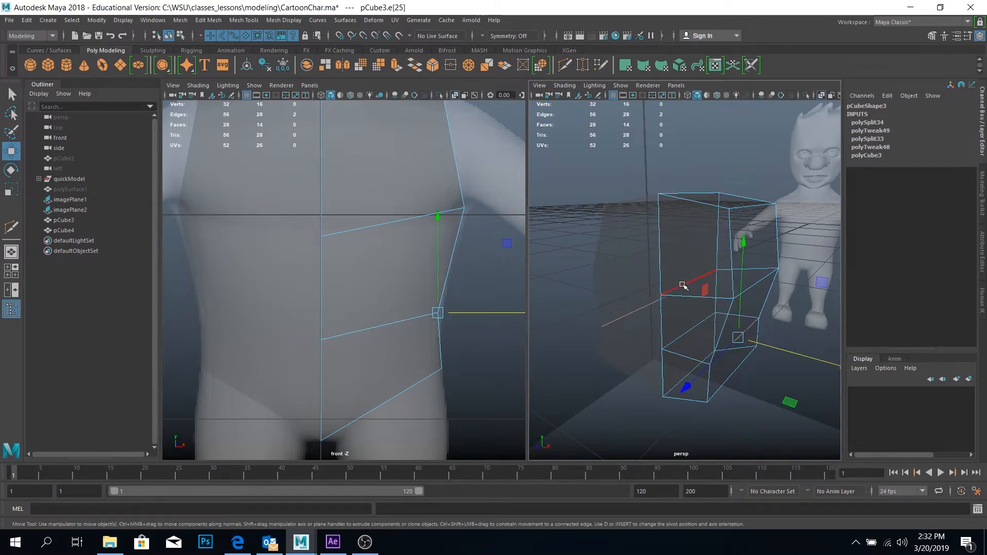
Raise the upper loop's centre edge to about -0.03 in Y, nearly level with the loop's outer edge
{"action": "left_click_drag", "start_coordinate": [683, 284], "coordinate": [734, 298], "text": "alt"}
{"action": "left_click", "coordinate": [775, 270]}
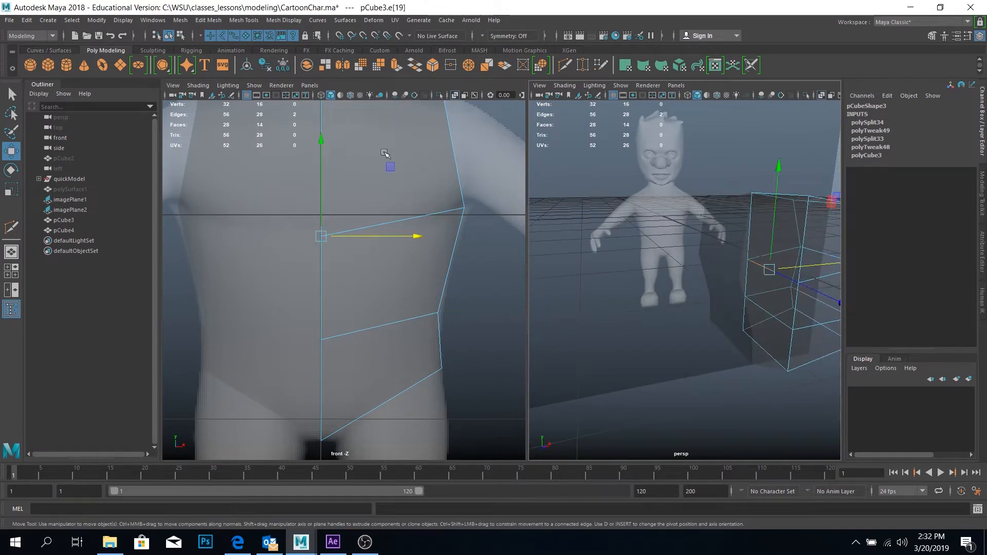
{"action": "mouse_move", "coordinate": [324, 141]}
{"action": "left_mouse_down"}
{"action": "mouse_move", "coordinate": [326, 128]}
{"action": "mouse_move", "coordinate": [340, 125]}
{"action": "mouse_move", "coordinate": [325, 125]}
{"action": "left_mouse_up"}
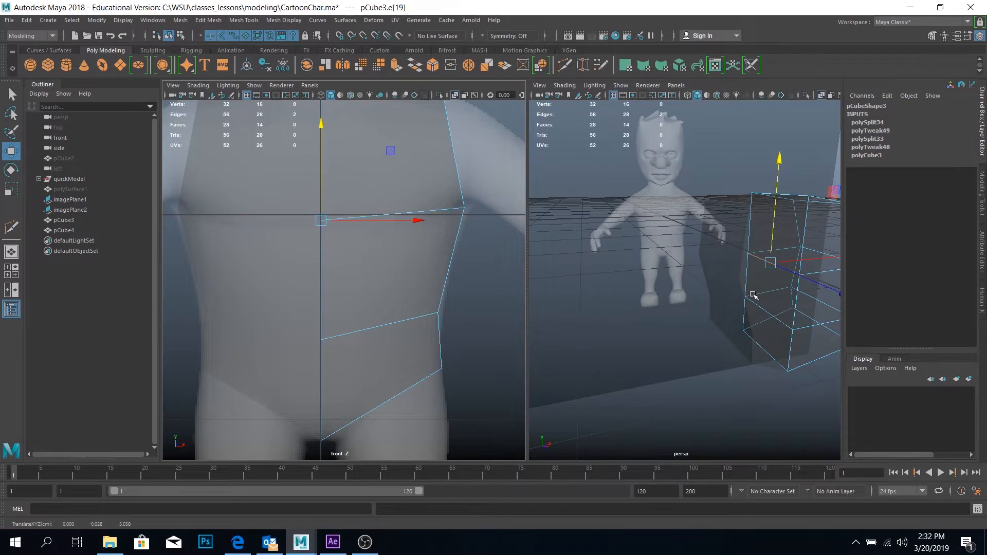
Lower the upper loop's outer edge to about 0 in Y, nearly level with its centre edge
{"action": "left_click_drag", "start_coordinate": [811, 275], "coordinate": [708, 233], "text": "alt"}
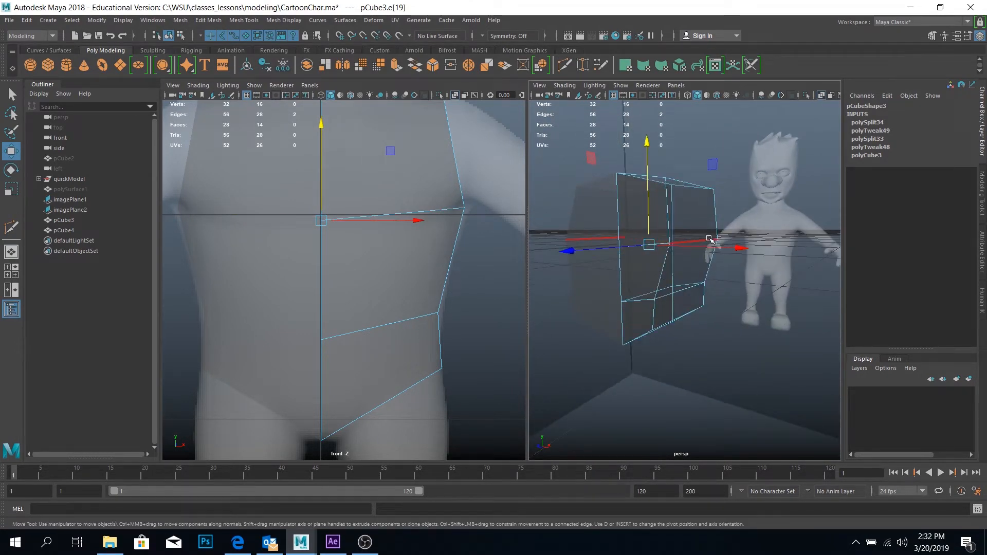
{"action": "left_click", "coordinate": [709, 239]}
{"action": "left_click_drag", "start_coordinate": [698, 139], "coordinate": [701, 145]}
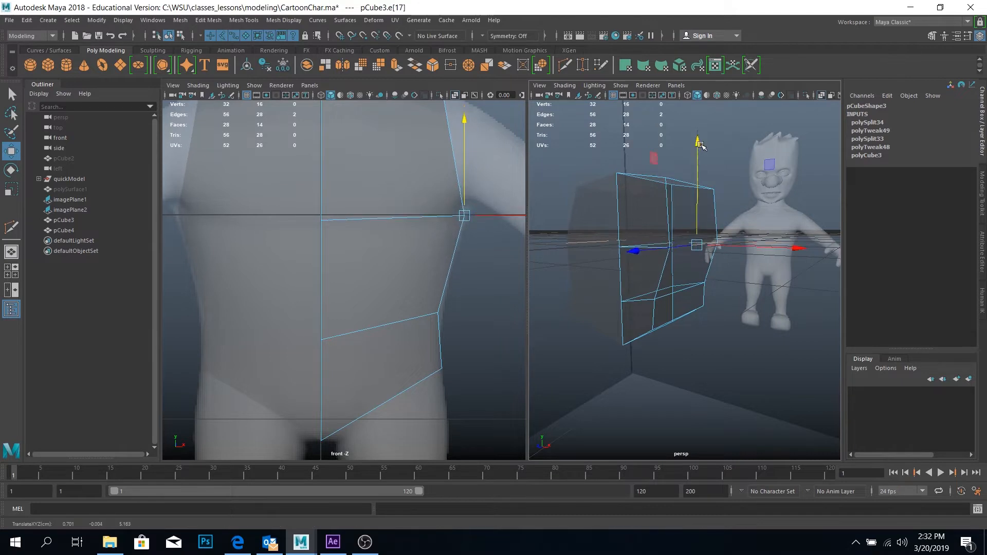
Move the lower loop's outer edge slightly outward to about 0.58 in X, following the reference's waist
{"action": "left_click", "coordinate": [679, 291]}
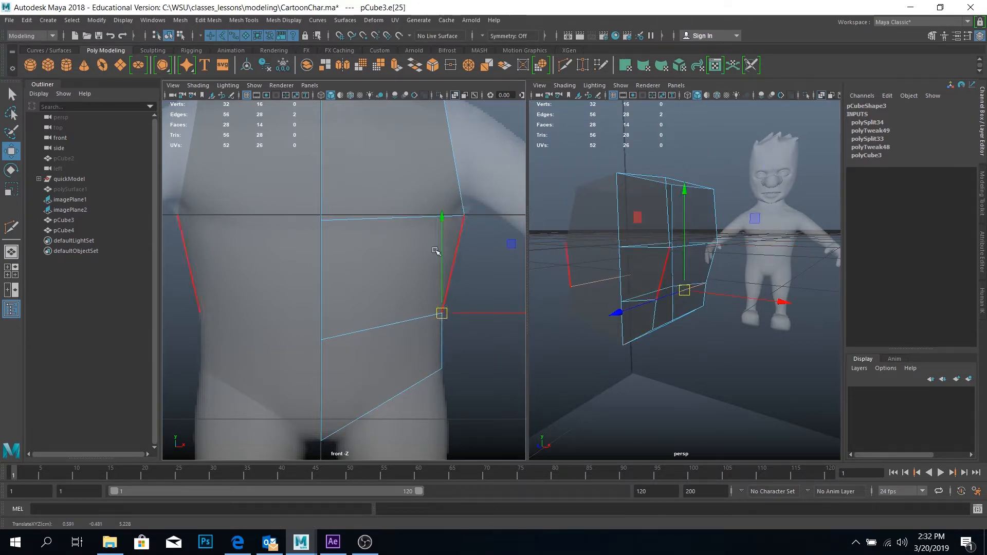
{"action": "middle_click_drag", "start_coordinate": [436, 254], "coordinate": [430, 359], "text": "alt"}
{"action": "scroll", "coordinate": [430, 359], "scroll_direction": "down", "scroll_amount": 8}
{"action": "scroll", "coordinate": [415, 234], "scroll_direction": "up", "scroll_amount": 6}
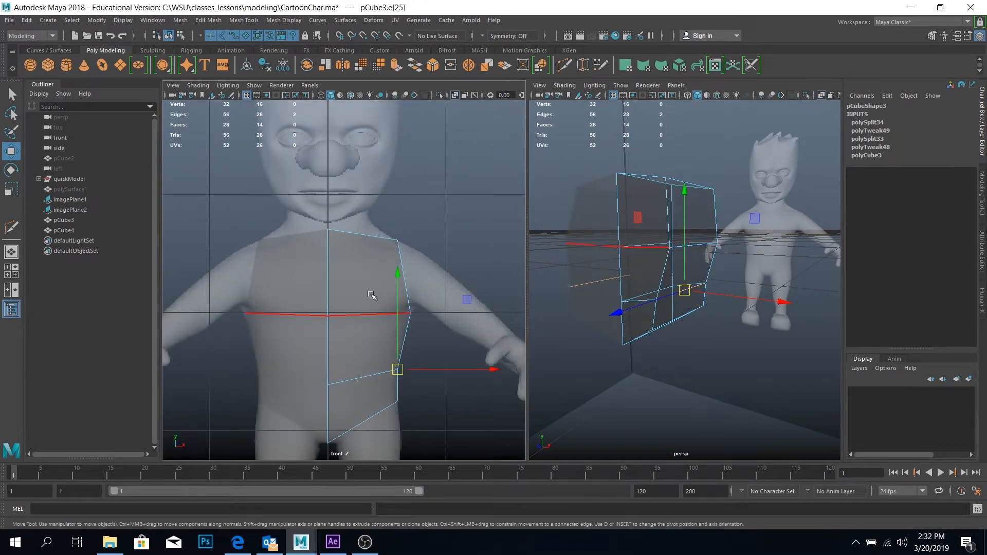
Switch the front view to the side view and frame the torso against the reference
{"action": "left_click_drag", "start_coordinate": [658, 291], "coordinate": [566, 217], "text": "alt"}
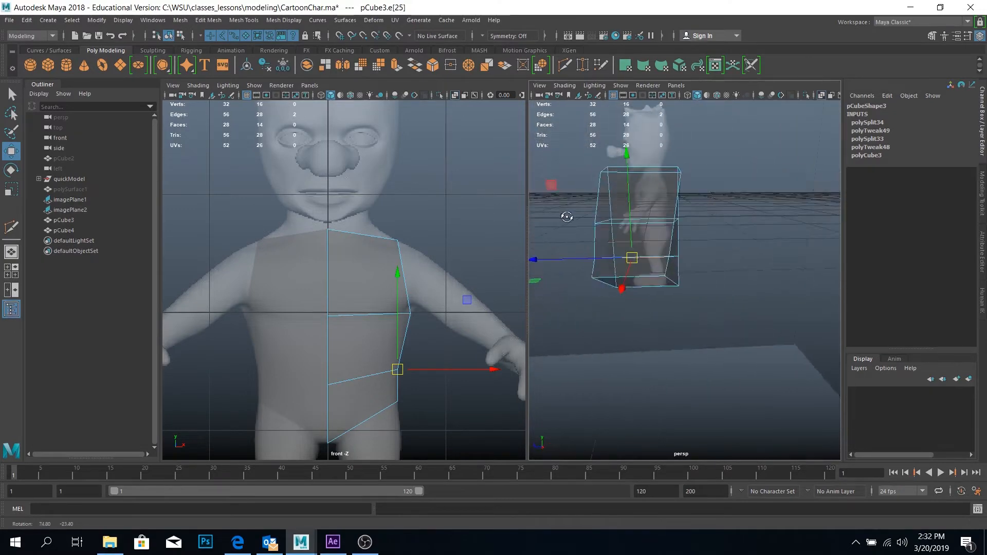
{"action": "scroll", "coordinate": [348, 293], "scroll_direction": "down", "scroll_amount": 5}
{"action": "scroll", "coordinate": [357, 309], "scroll_direction": "up", "scroll_amount": 4}
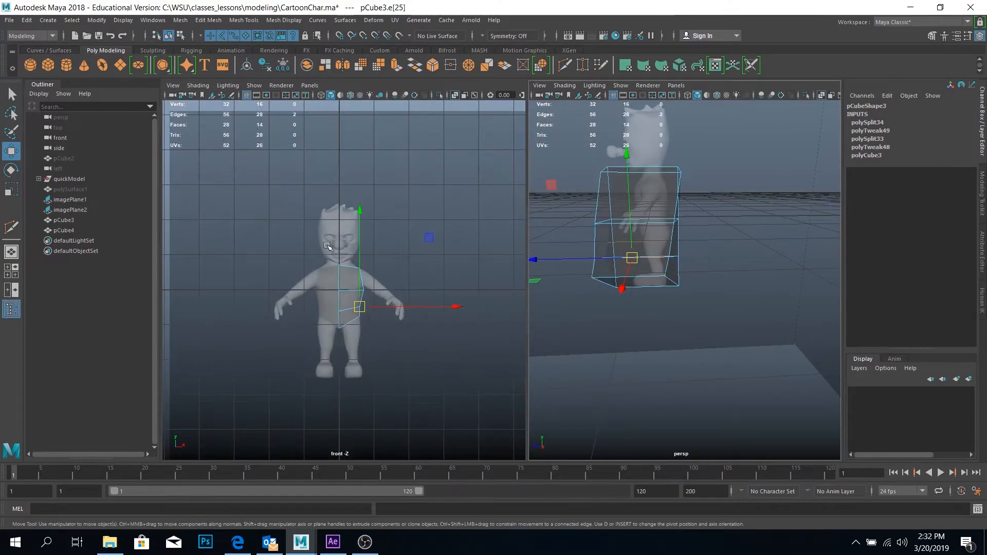
{"action": "key", "text": "space"}
{"action": "left_click_drag", "start_coordinate": [315, 197], "coordinate": [366, 198]}
{"action": "middle_click_drag", "start_coordinate": [419, 289], "coordinate": [342, 281], "text": "alt"}
{"action": "scroll", "coordinate": [401, 309], "scroll_direction": "up", "scroll_amount": 3}
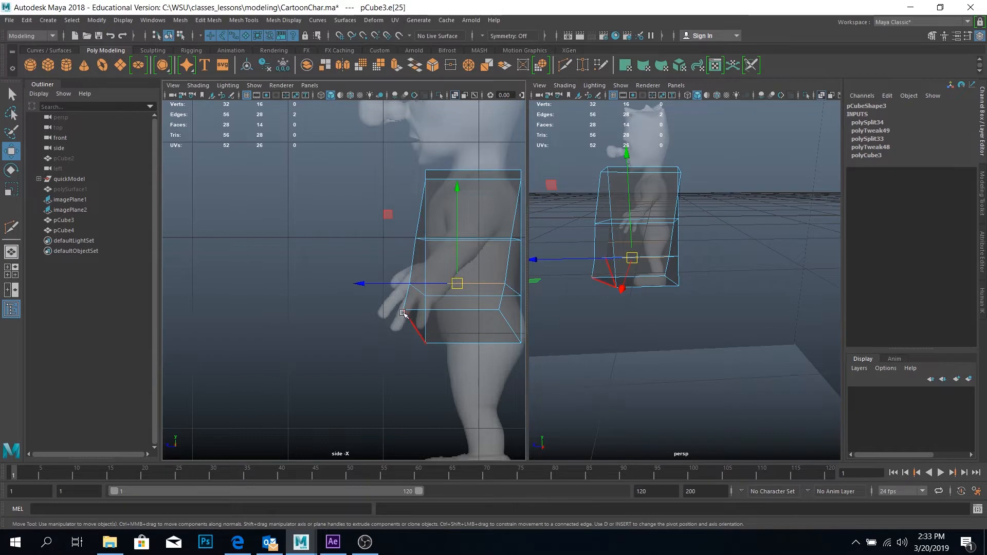
{"action": "middle_click_drag", "start_coordinate": [430, 307], "coordinate": [302, 299], "text": "alt"}
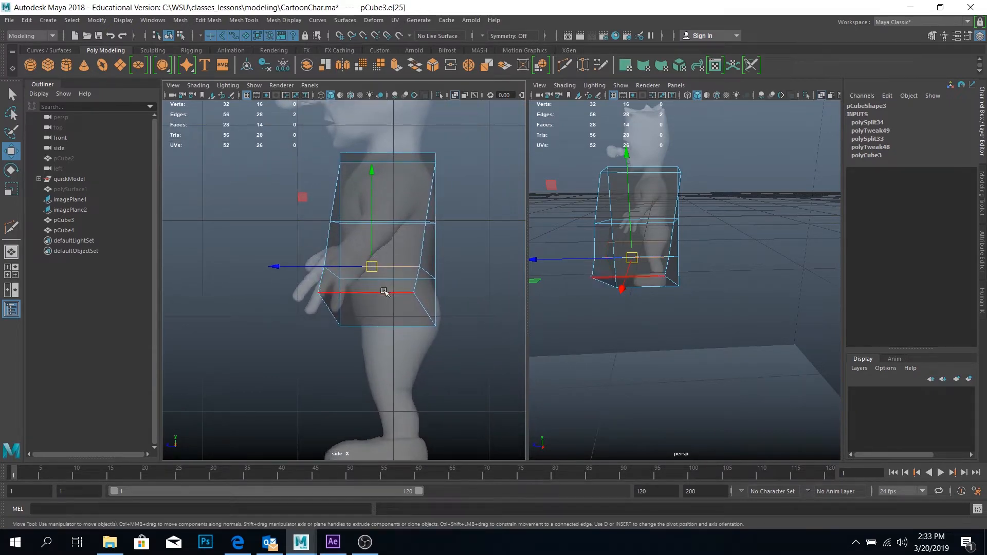
Move the bottom outer front vertex back to about 5.56 in Z, in line with the bottom centre vertex
{"action": "right_click", "coordinate": [317, 294]}
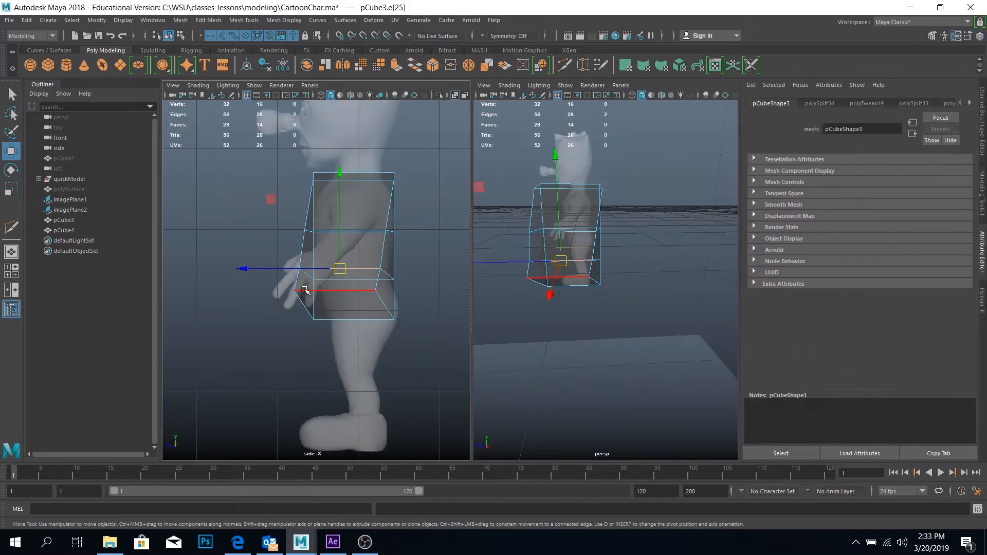
{"action": "scroll", "coordinate": [305, 290], "scroll_direction": "up", "scroll_amount": 2}
{"action": "left_click", "coordinate": [983, 149]}
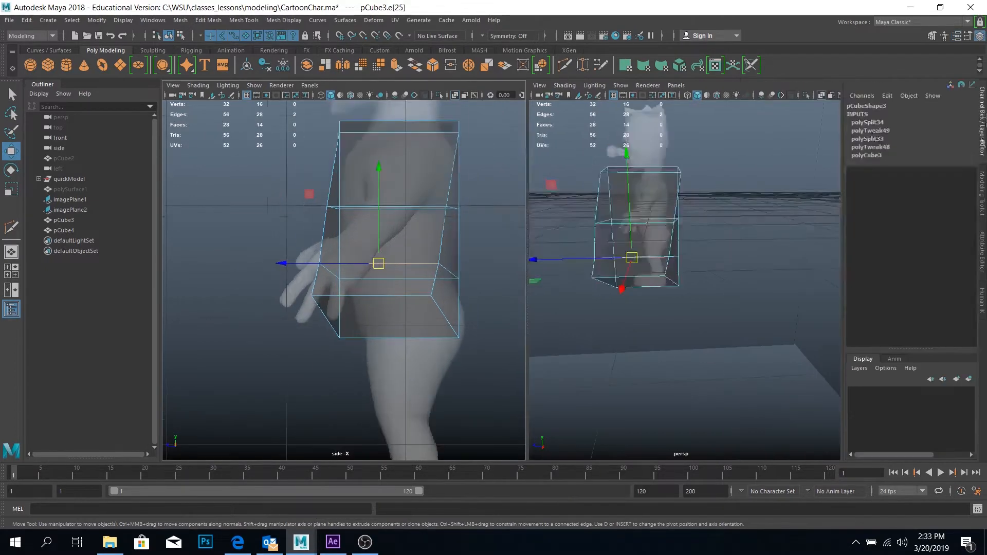
{"action": "right_click_drag", "start_coordinate": [312, 249], "coordinate": [262, 249]}
{"action": "left_click_drag", "start_coordinate": [323, 307], "coordinate": [312, 305]}
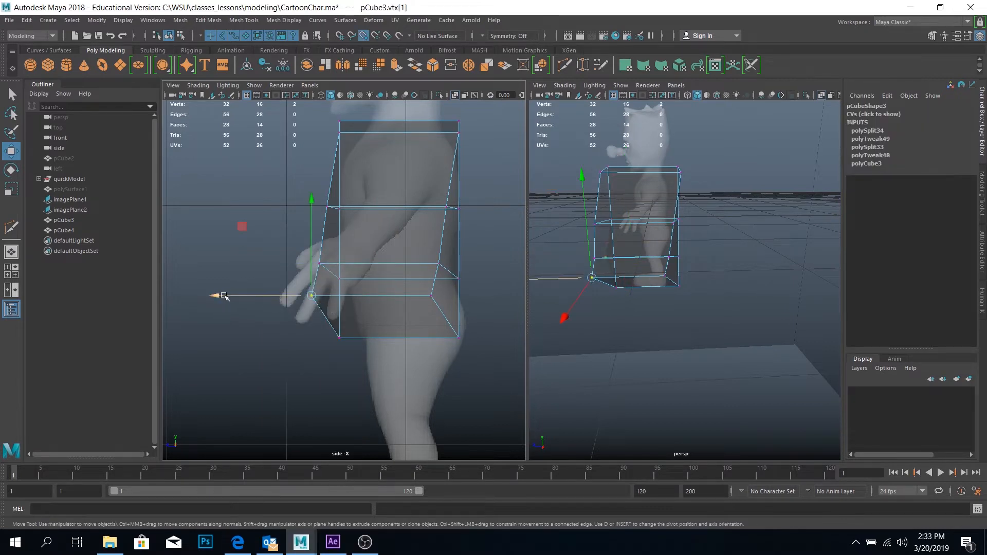
{"action": "left_click_drag", "start_coordinate": [225, 296], "coordinate": [345, 319]}
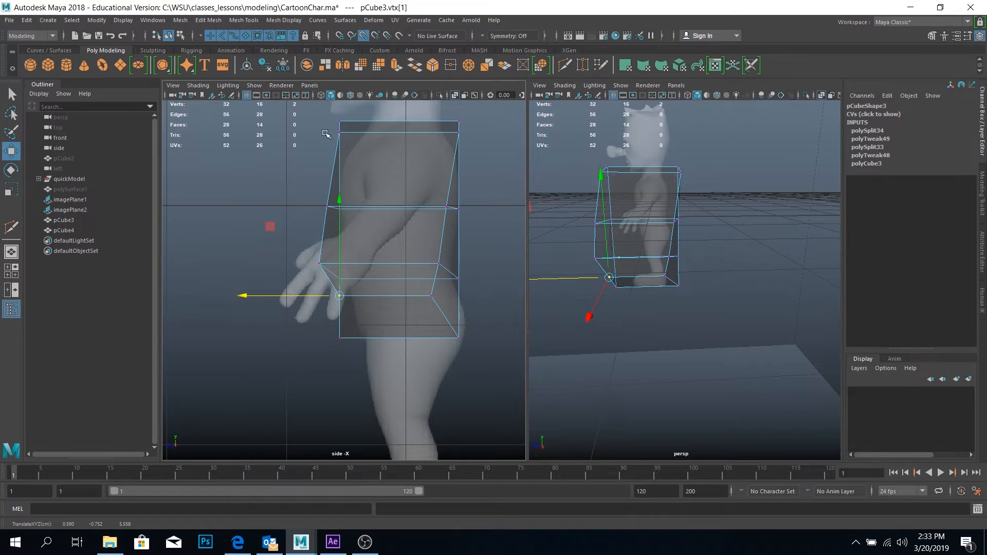
Scale all the torso's front vertices flat along Z, and flatten all the back vertices the same way
{"action": "left_click_drag", "start_coordinate": [304, 117], "coordinate": [357, 443]}
{"action": "key", "text": "r"}
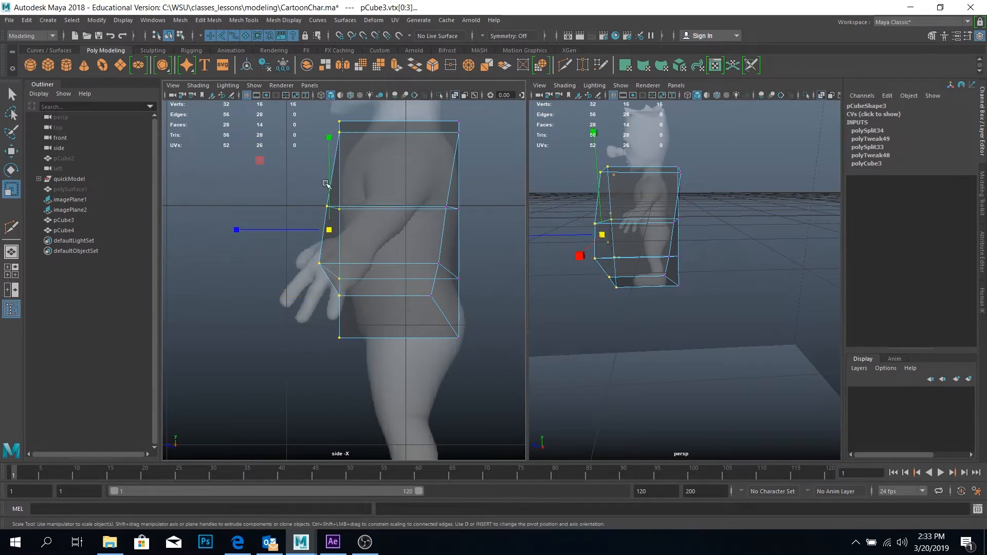
{"action": "left_click_drag", "start_coordinate": [233, 231], "coordinate": [366, 230]}
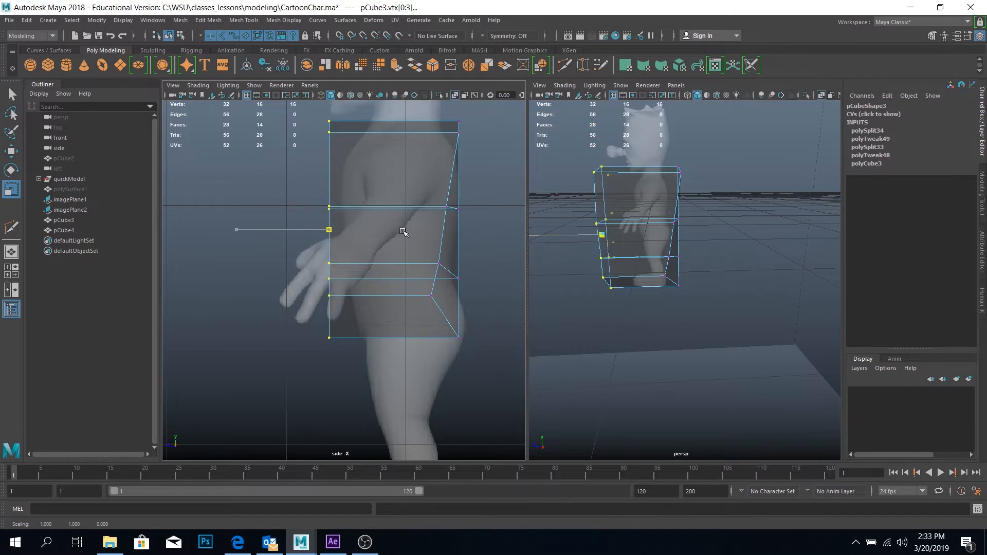
{"action": "left_click_drag", "start_coordinate": [514, 112], "coordinate": [424, 389]}
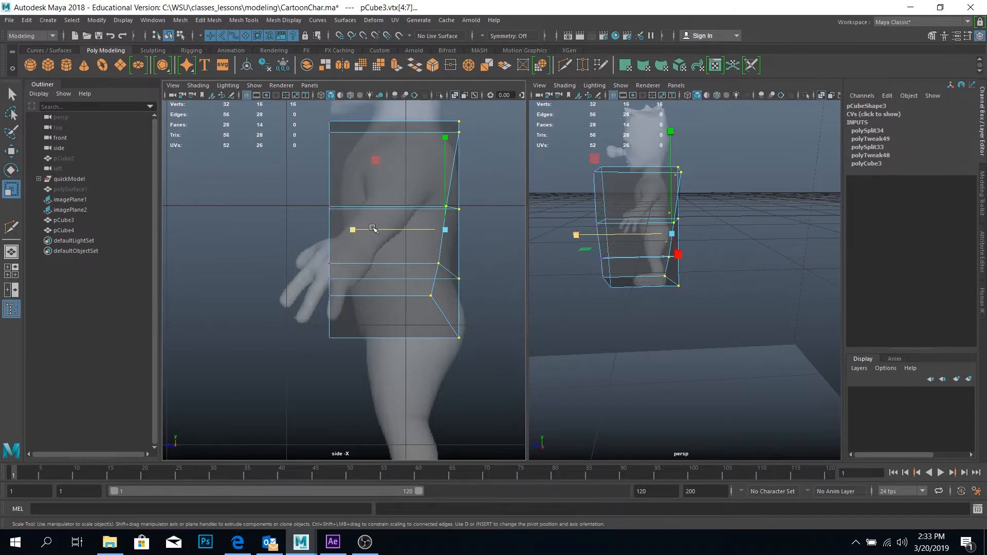
{"action": "left_click_drag", "start_coordinate": [353, 230], "coordinate": [474, 227]}
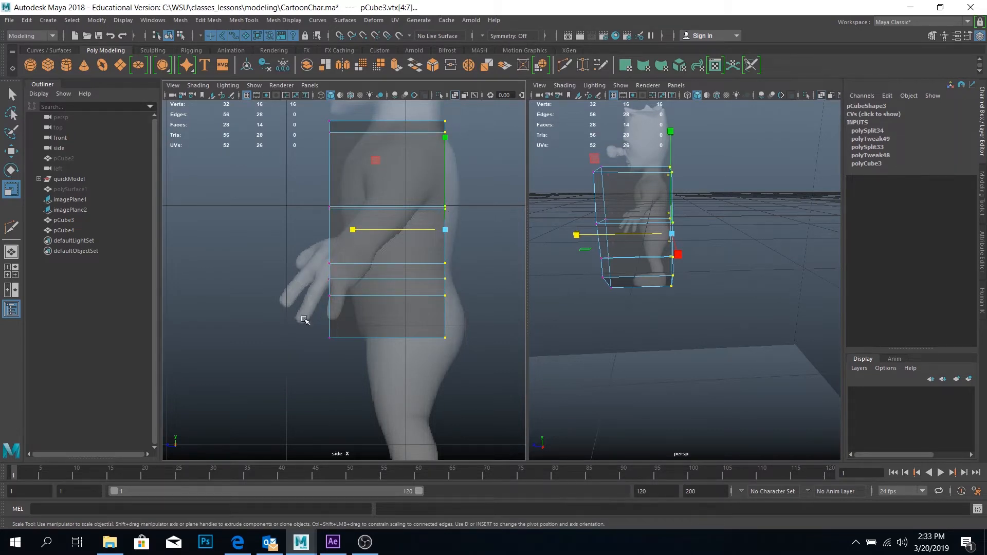
{"action": "left_click_drag", "start_coordinate": [292, 245], "coordinate": [451, 304]}
{"action": "left_click_drag", "start_coordinate": [656, 322], "coordinate": [752, 305], "text": "alt"}
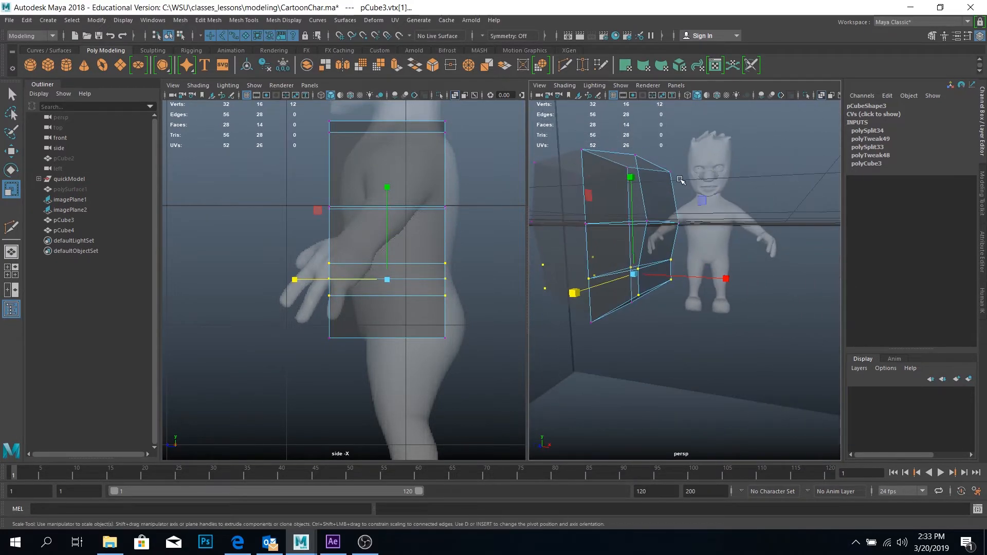
{"action": "right_click_drag", "start_coordinate": [654, 166], "coordinate": [650, 162]}
{"action": "left_click", "coordinate": [642, 158]}
{"action": "middle_click_drag", "start_coordinate": [338, 194], "coordinate": [332, 246], "text": "alt"}
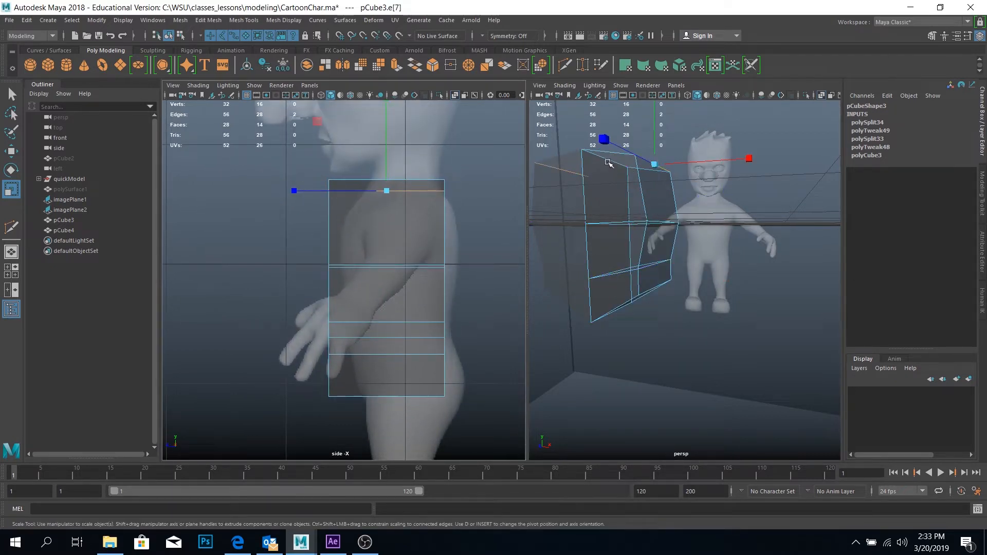
{"action": "right_click_drag", "start_coordinate": [610, 161], "coordinate": [618, 163]}
{"action": "right_click", "coordinate": [643, 300]}
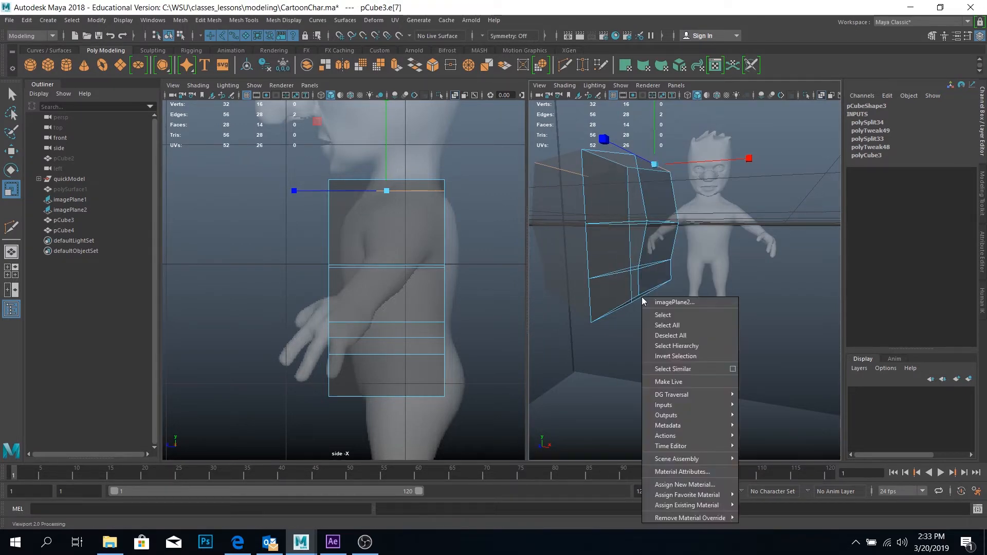
{"action": "left_click_drag", "start_coordinate": [644, 298], "coordinate": [705, 344], "text": "alt"}
{"action": "right_click_drag", "start_coordinate": [705, 344], "coordinate": [654, 248]}
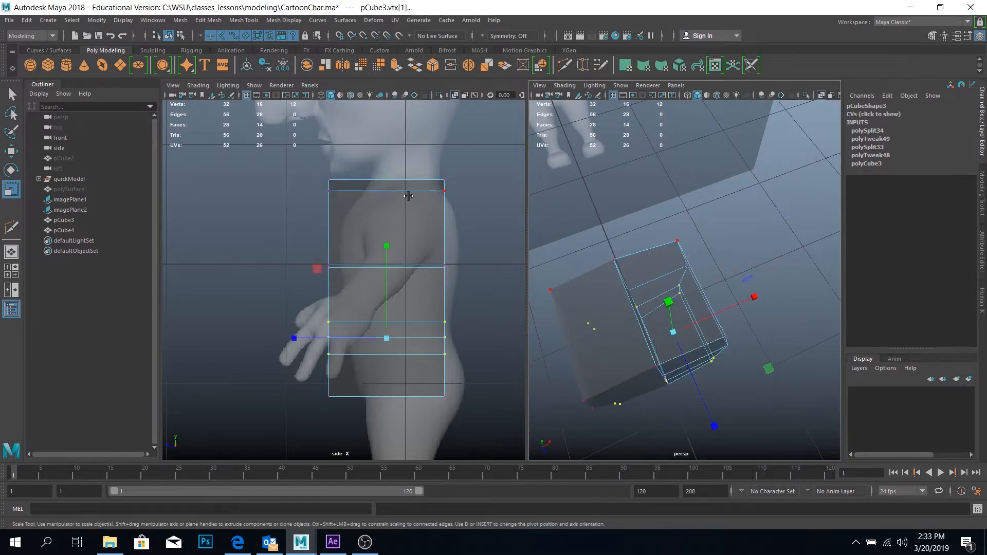
Move the top front vertices back toward the reference's upper chest, and the upper loop's front vertices back to about 5.51 in Z
{"action": "left_click_drag", "start_coordinate": [311, 173], "coordinate": [357, 208]}
{"action": "left_click", "coordinate": [304, 185]}
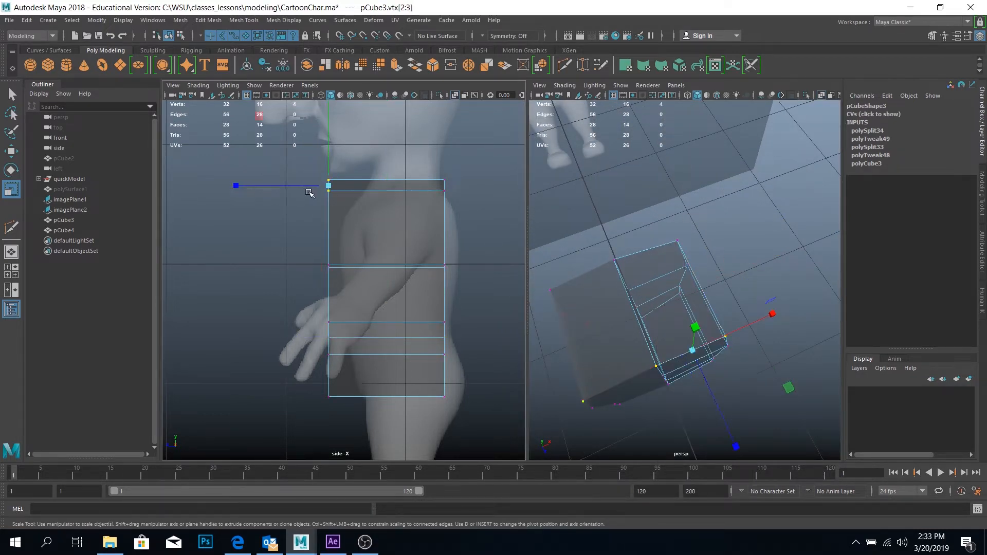
{"action": "key", "text": "w"}
{"action": "left_click_drag", "start_coordinate": [308, 187], "coordinate": [338, 180]}
{"action": "left_click_drag", "start_coordinate": [311, 245], "coordinate": [318, 265]}
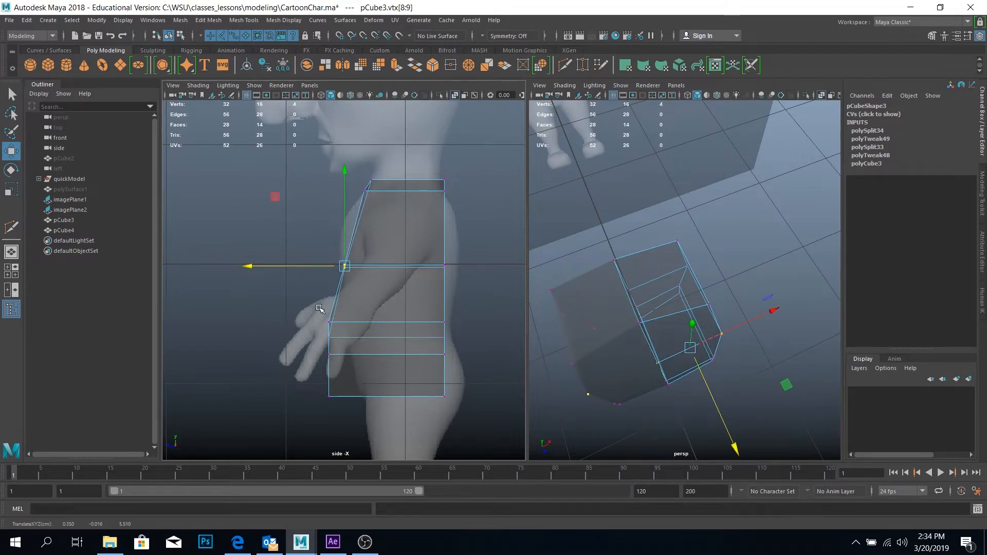
Move the lower loop's and bottom front vertices back in Z to follow the reference's belly and groin profile
{"action": "left_click_drag", "start_coordinate": [300, 301], "coordinate": [361, 419]}
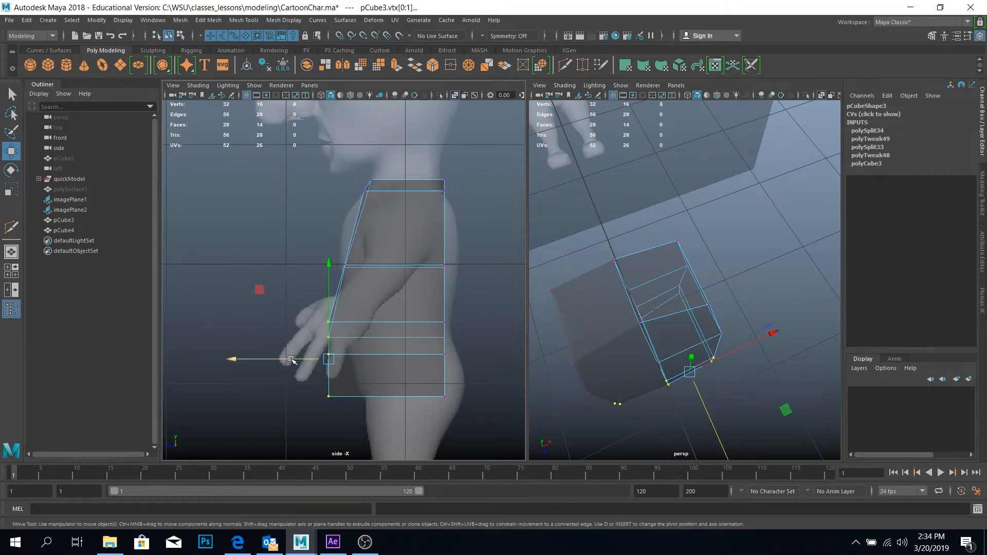
{"action": "left_click_drag", "start_coordinate": [291, 359], "coordinate": [388, 431]}
{"action": "left_click_drag", "start_coordinate": [313, 399], "coordinate": [329, 399]}
{"action": "mouse_move", "coordinate": [313, 345]}
{"action": "left_mouse_down"}
{"action": "mouse_move", "coordinate": [355, 369]}
{"action": "mouse_move", "coordinate": [320, 354]}
{"action": "left_mouse_up"}
{"action": "left_click_drag", "start_coordinate": [432, 345], "coordinate": [450, 356]}
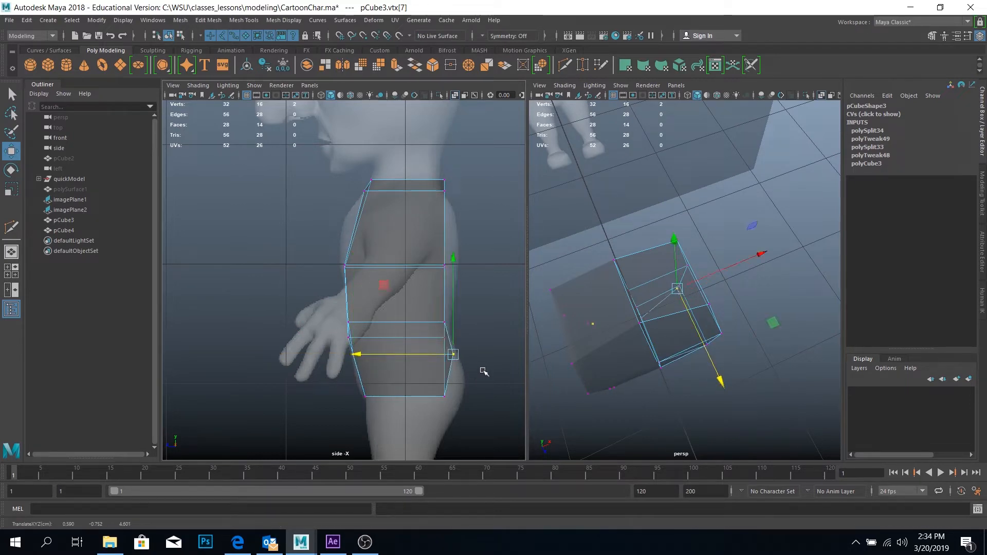
{"action": "key", "text": "ctrl+z"}
{"action": "left_click_drag", "start_coordinate": [590, 392], "coordinate": [645, 325], "text": "alt"}
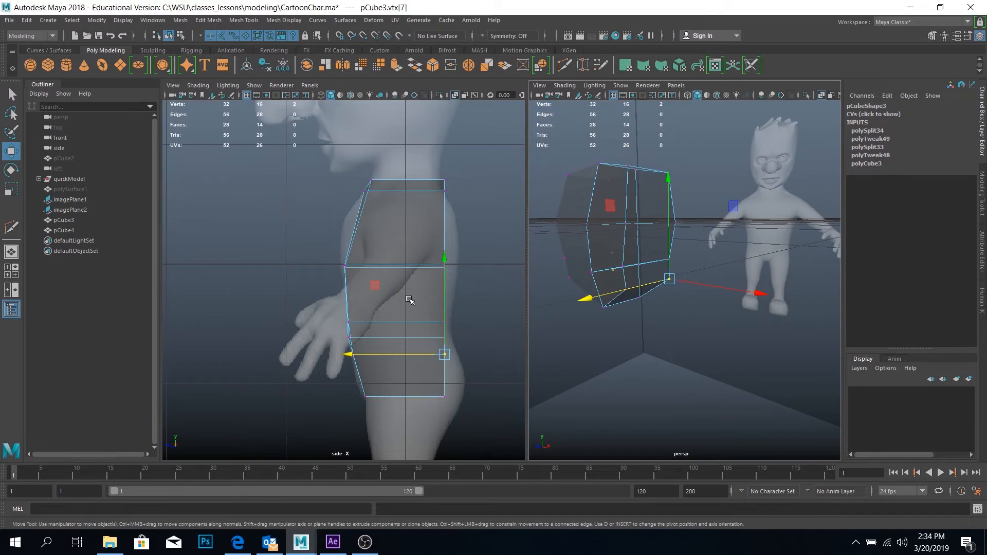
Move the lower loop's back vertices slightly outward, and the bottom outer back vertex outward to about 4.56 in Z
{"action": "left_click_drag", "start_coordinate": [406, 297], "coordinate": [462, 347]}
{"action": "left_click_drag", "start_coordinate": [401, 329], "coordinate": [472, 370]}
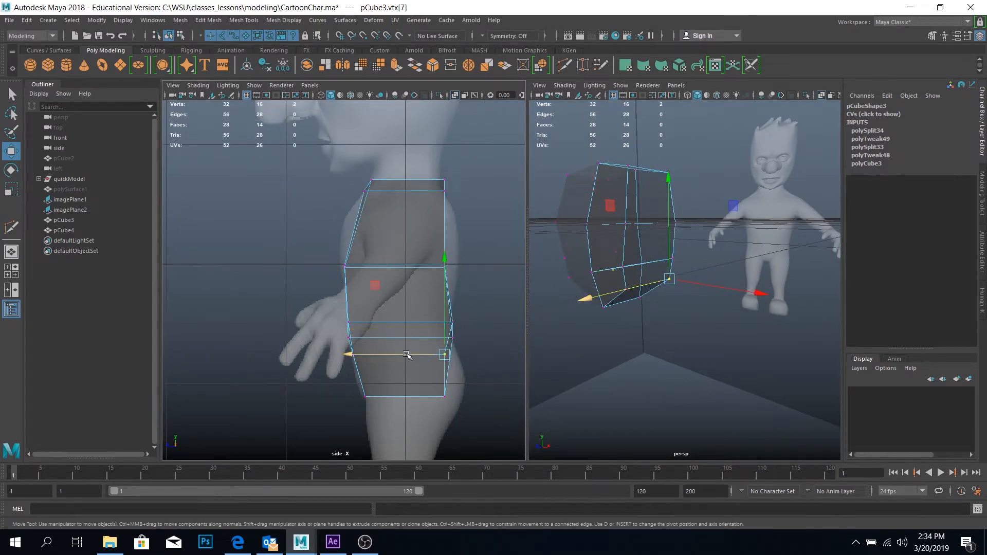
{"action": "left_click_drag", "start_coordinate": [406, 354], "coordinate": [421, 354]}
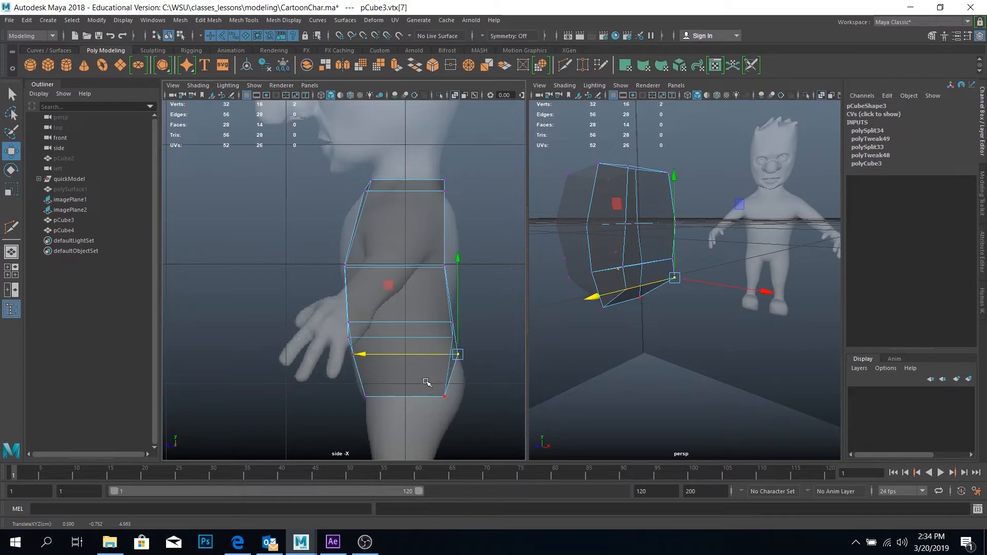
Move the upper loop's back vertices outward to about 4.56 in Z, and shift the top back vertices slightly inward
{"action": "middle_click_drag", "start_coordinate": [414, 298], "coordinate": [394, 311], "text": "alt"}
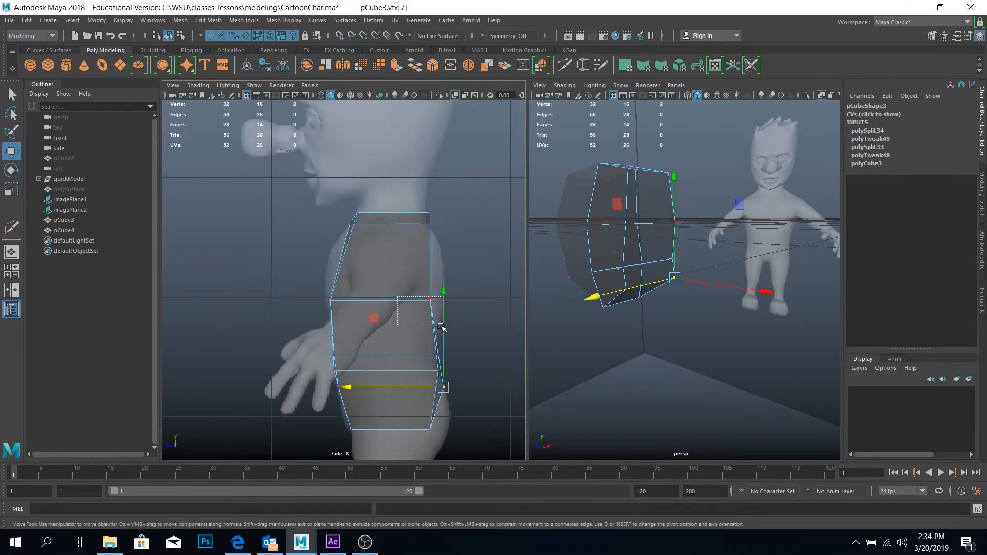
{"action": "left_click_drag", "start_coordinate": [441, 326], "coordinate": [441, 327]}
{"action": "left_click_drag", "start_coordinate": [407, 299], "coordinate": [419, 302]}
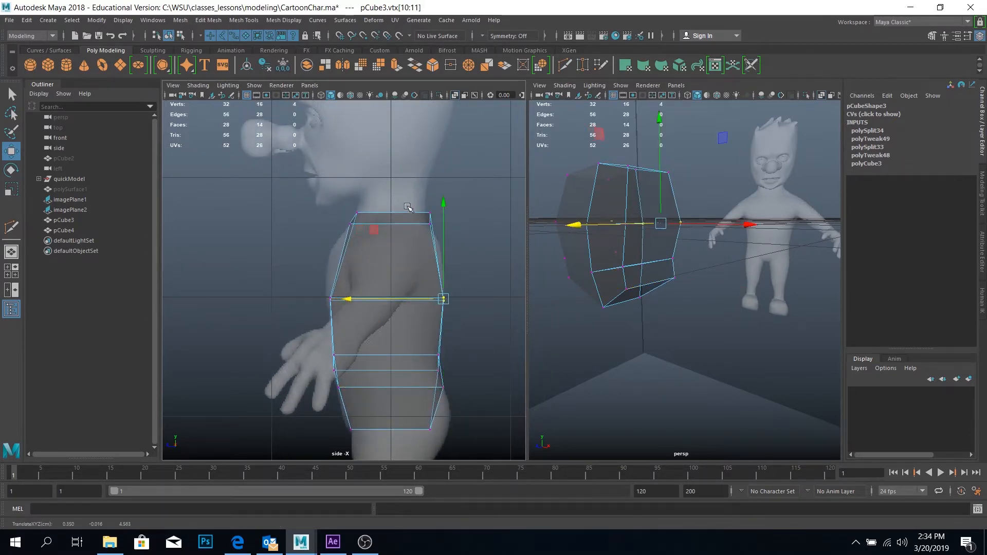
{"action": "left_click_drag", "start_coordinate": [410, 196], "coordinate": [414, 225]}
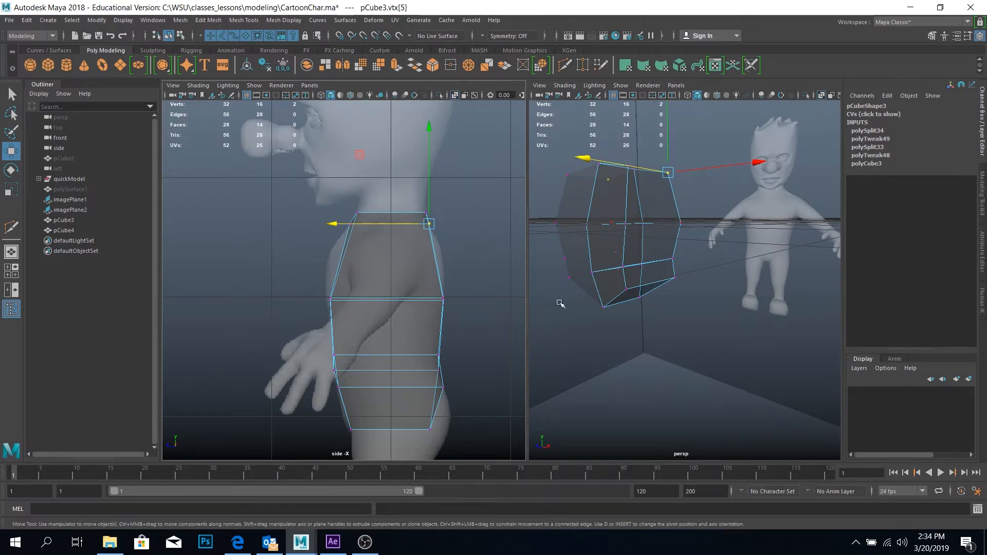
Select the torso's outer side face above the upper loop, and switch the side view back to the front view
{"action": "left_click_drag", "start_coordinate": [560, 304], "coordinate": [651, 209], "text": "alt"}
{"action": "right_click_drag", "start_coordinate": [662, 204], "coordinate": [658, 228]}
{"action": "left_click_drag", "start_coordinate": [657, 276], "coordinate": [705, 257], "text": "alt"}
{"action": "left_click", "coordinate": [705, 257]}
{"action": "key", "text": "space"}
{"action": "left_click_drag", "start_coordinate": [260, 156], "coordinate": [263, 184]}
{"action": "right_click_drag", "start_coordinate": [402, 253], "coordinate": [445, 312], "text": "alt"}
{"action": "middle_click_drag", "start_coordinate": [439, 312], "coordinate": [340, 302], "text": "alt"}
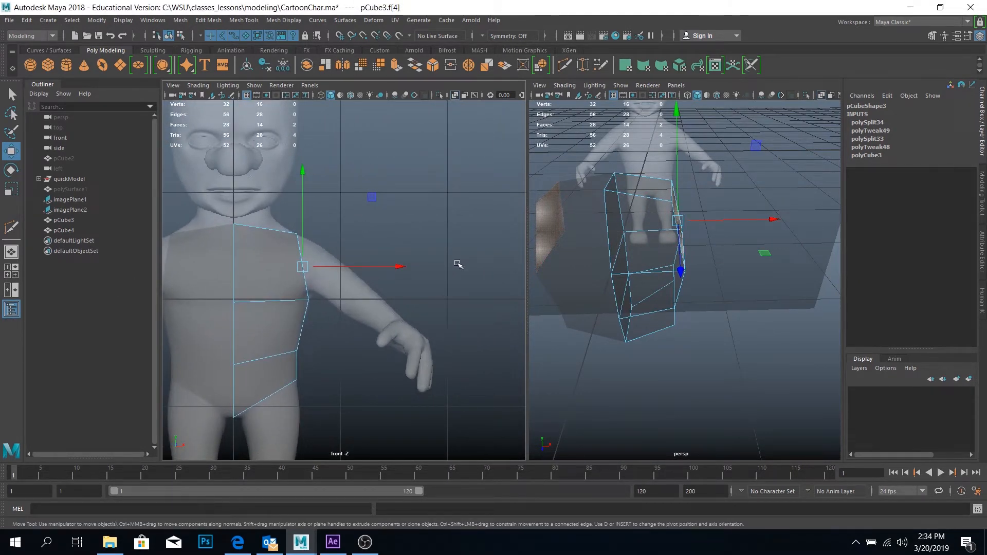
Extrude the selected shoulder face and pull it outward to about 0.85 in X to start the arm
{"action": "left_click", "coordinate": [11, 190]}
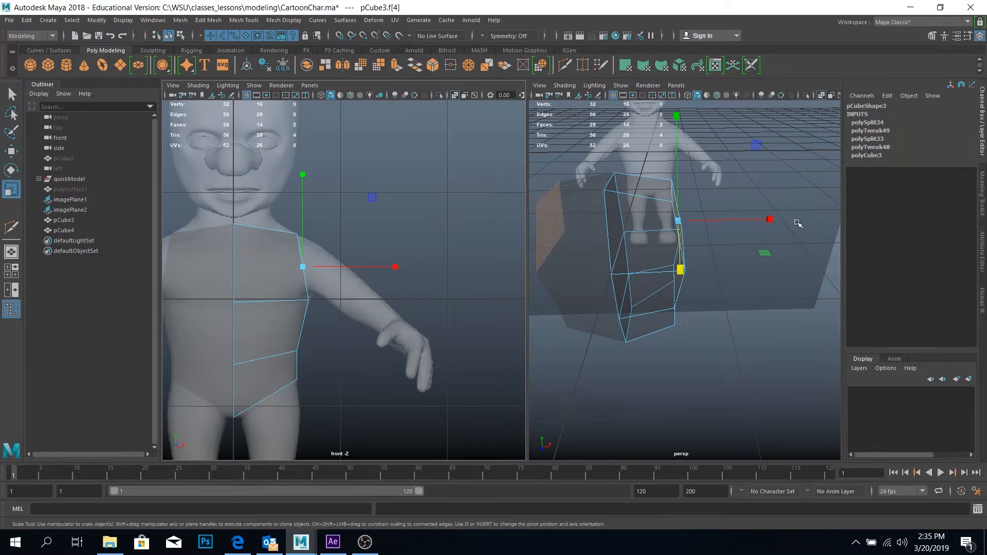
{"action": "left_click_drag", "start_coordinate": [771, 242], "coordinate": [639, 220], "text": "alt"}
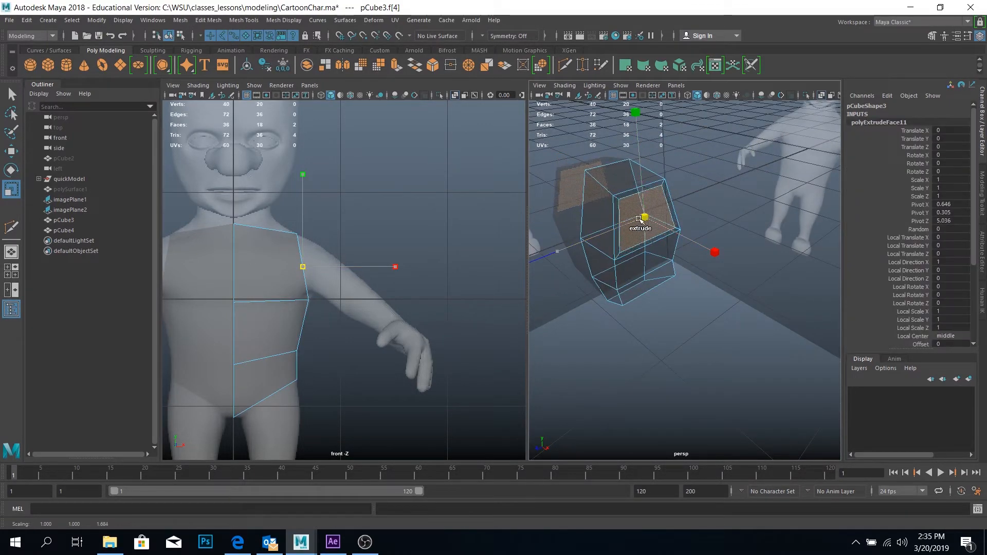
{"action": "key", "text": "w"}
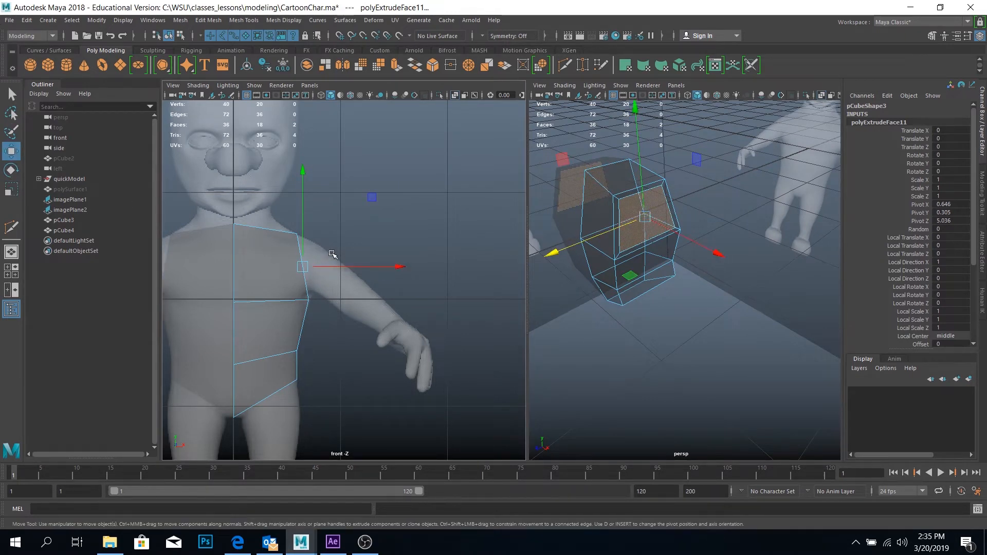
{"action": "left_click_drag", "start_coordinate": [330, 263], "coordinate": [335, 266], "text": "shift"}
{"action": "left_click_drag", "start_coordinate": [364, 265], "coordinate": [362, 265]}
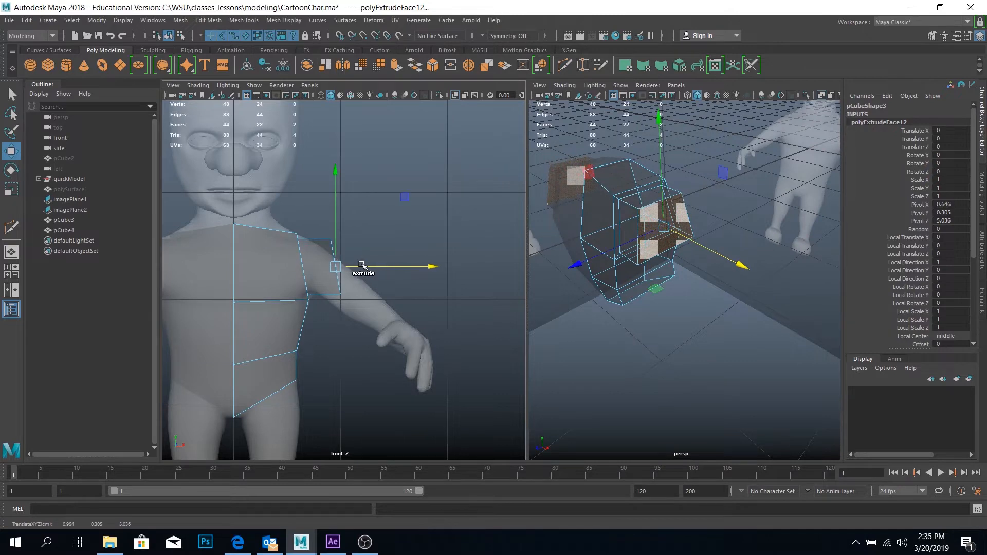
Rotate the extruded shoulder face to follow the arm's slope in the front view, and nudge it slightly outward and down
{"action": "key", "text": "e"}
{"action": "left_click_drag", "start_coordinate": [395, 181], "coordinate": [427, 228]}
{"action": "key", "text": "w"}
{"action": "left_click_drag", "start_coordinate": [332, 263], "coordinate": [339, 270]}
{"action": "scroll", "coordinate": [344, 269], "scroll_direction": "up", "scroll_amount": 5}
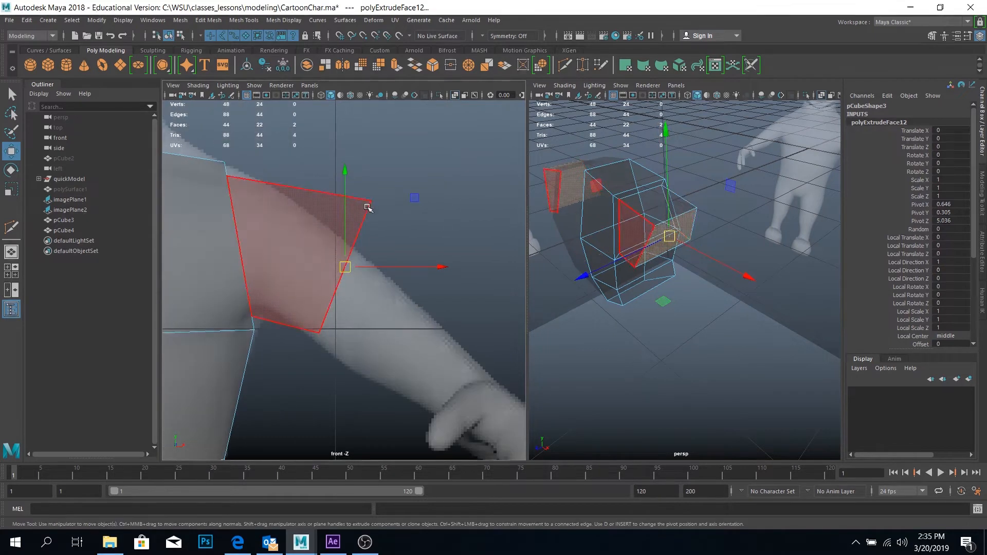
Select both reference image planes and add them to a new display layer
{"action": "mouse_move", "coordinate": [698, 211]}
{"action": "right_mouse_down"}
{"action": "mouse_move", "coordinate": [681, 210]}
{"action": "mouse_move", "coordinate": [691, 209]}
{"action": "right_mouse_up"}
{"action": "left_click_drag", "start_coordinate": [684, 241], "coordinate": [649, 259], "text": "alt"}
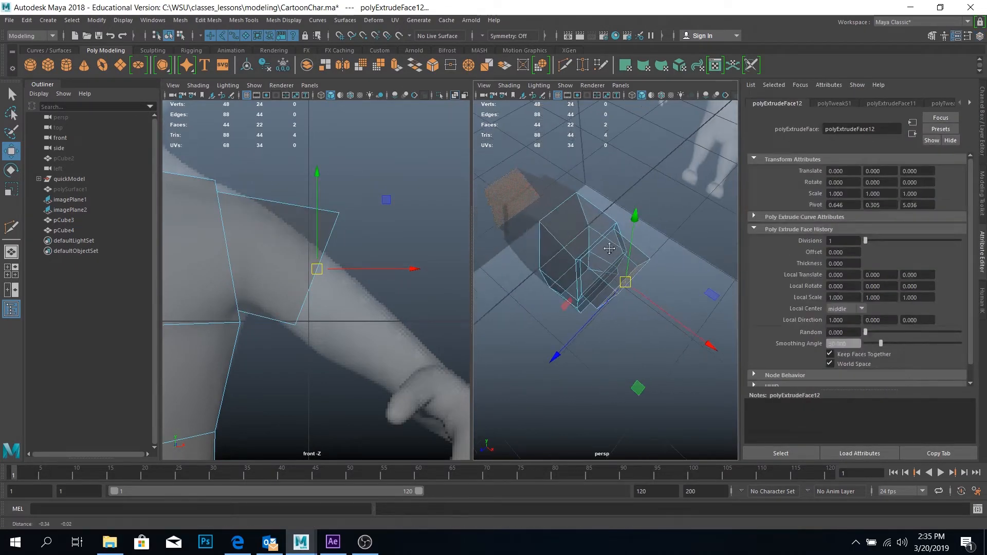
{"action": "left_click", "coordinate": [650, 259]}
{"action": "left_click_drag", "start_coordinate": [558, 132], "coordinate": [618, 146]}
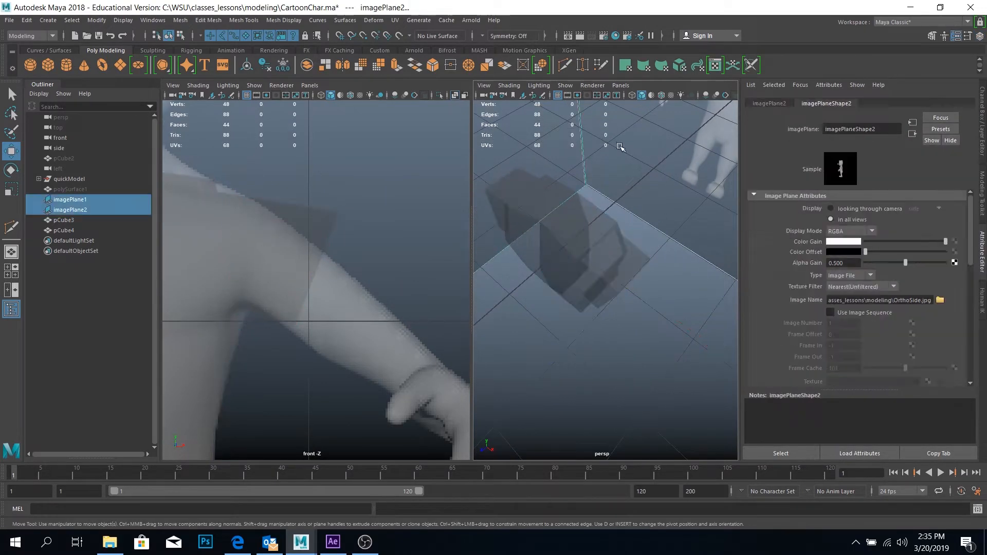
{"action": "left_click", "coordinate": [982, 122]}
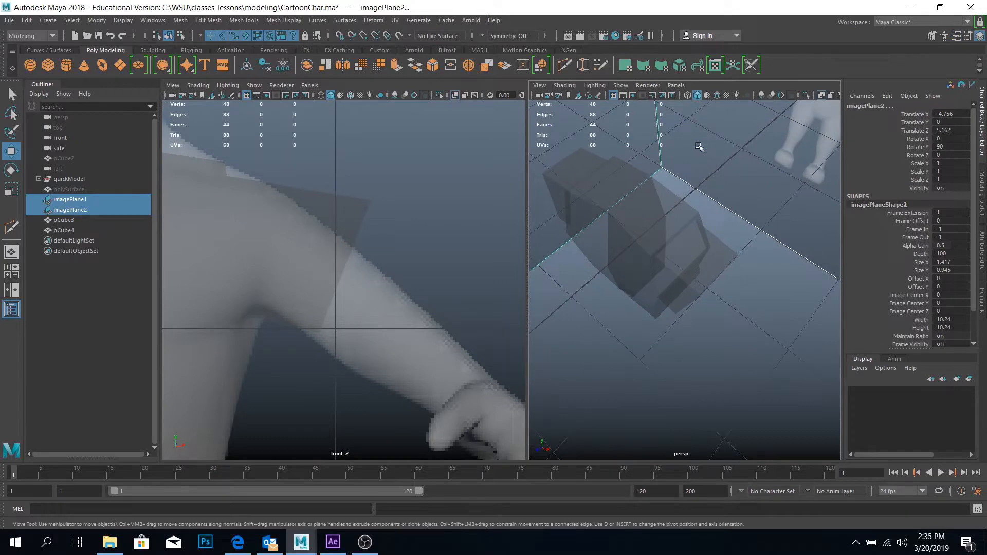
{"action": "right_click_drag", "start_coordinate": [701, 147], "coordinate": [653, 121], "text": "alt"}
{"action": "middle_click_drag", "start_coordinate": [669, 156], "coordinate": [676, 214], "text": "alt"}
{"action": "left_click_drag", "start_coordinate": [660, 176], "coordinate": [642, 210], "text": "alt"}
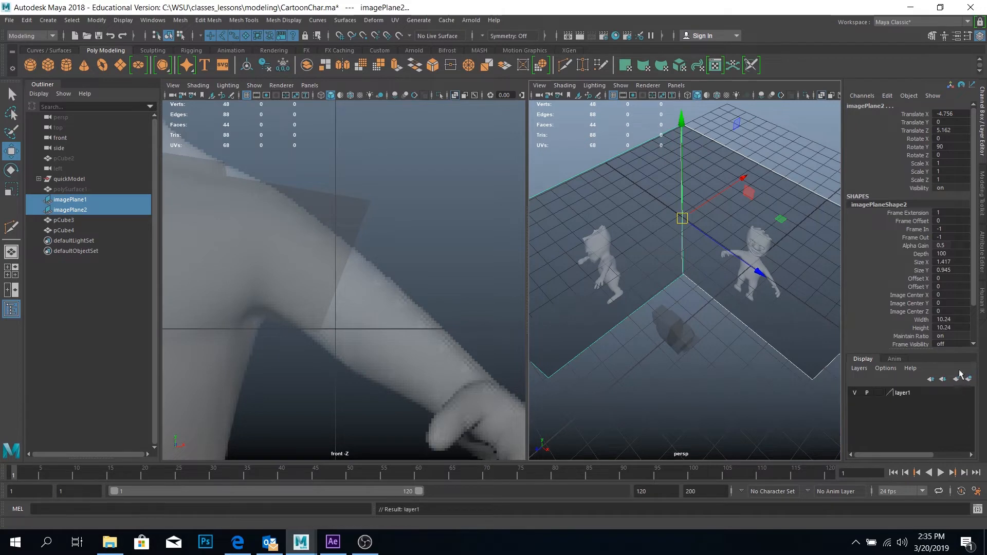
Set the image planes' display layer to Reference so they cannot be picked, and clear the selection
{"action": "left_click", "coordinate": [879, 392]}
{"action": "left_click", "coordinate": [879, 393]}
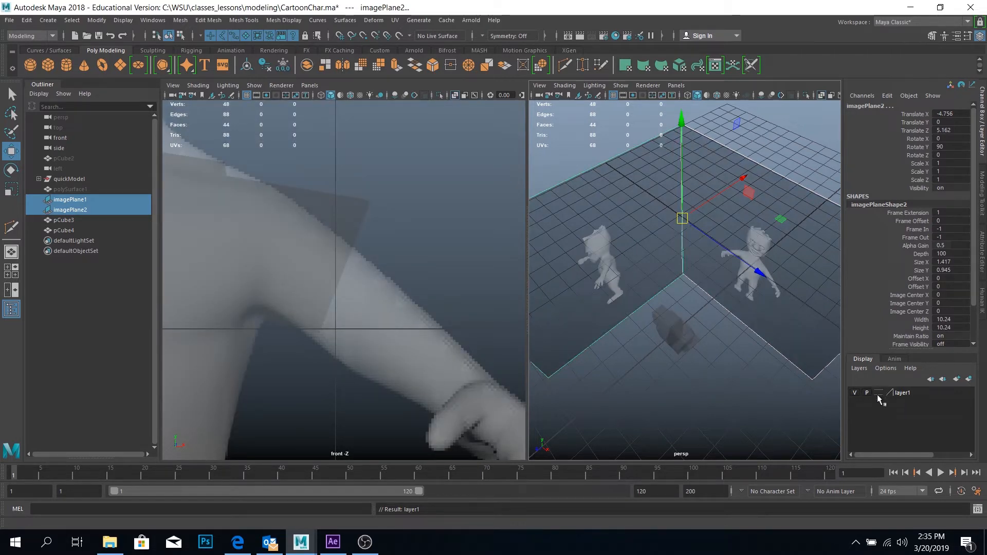
{"action": "left_click", "coordinate": [879, 393]}
{"action": "left_click", "coordinate": [878, 393]}
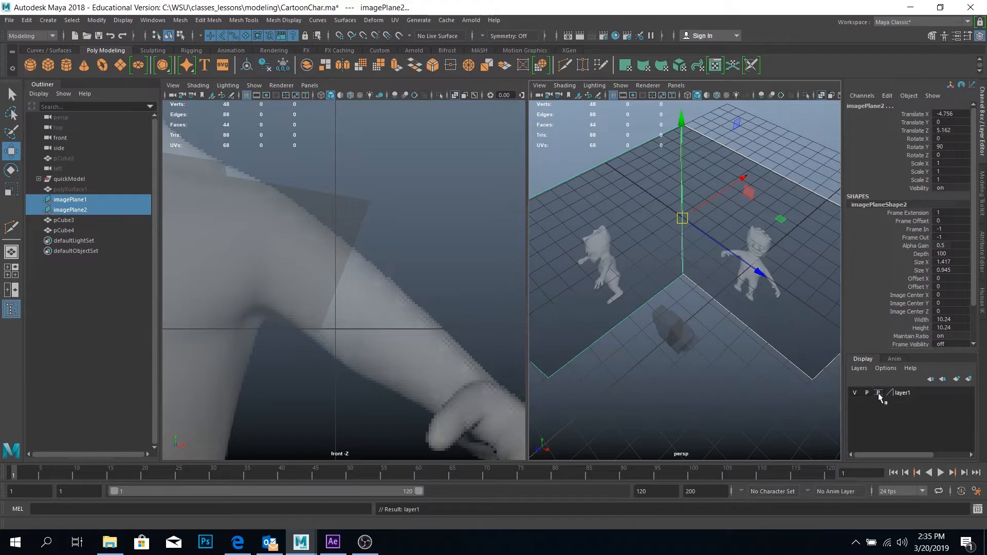
{"action": "left_click", "coordinate": [700, 239]}
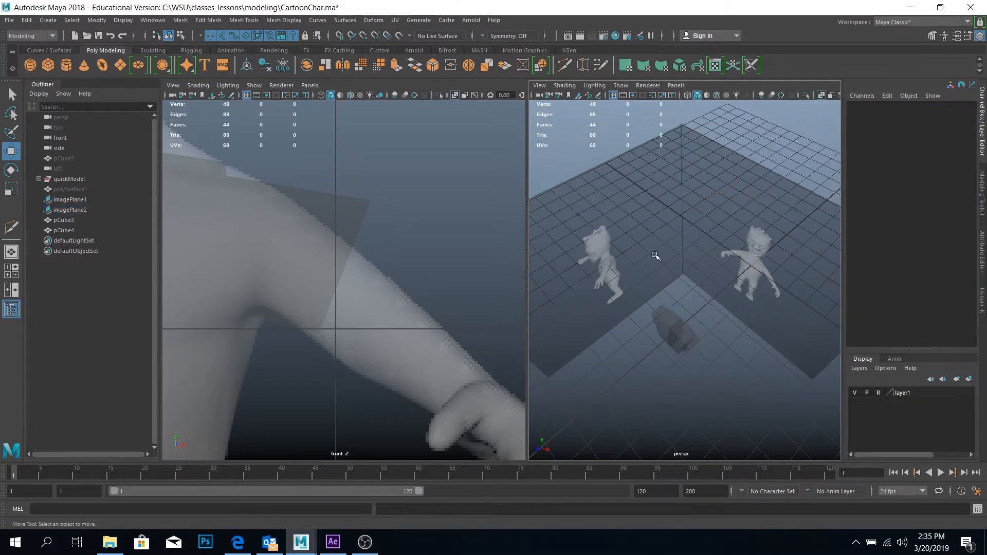
Select the top edge of the arm's end face and lower it onto the reference arm's outline, at about 1.07 in X
{"action": "scroll", "coordinate": [669, 287], "scroll_direction": "up", "scroll_amount": 4}
{"action": "scroll", "coordinate": [718, 247], "scroll_direction": "up", "scroll_amount": 6}
{"action": "middle_click_drag", "start_coordinate": [679, 328], "coordinate": [612, 280], "text": "alt"}
{"action": "scroll", "coordinate": [704, 236], "scroll_direction": "down", "scroll_amount": 4}
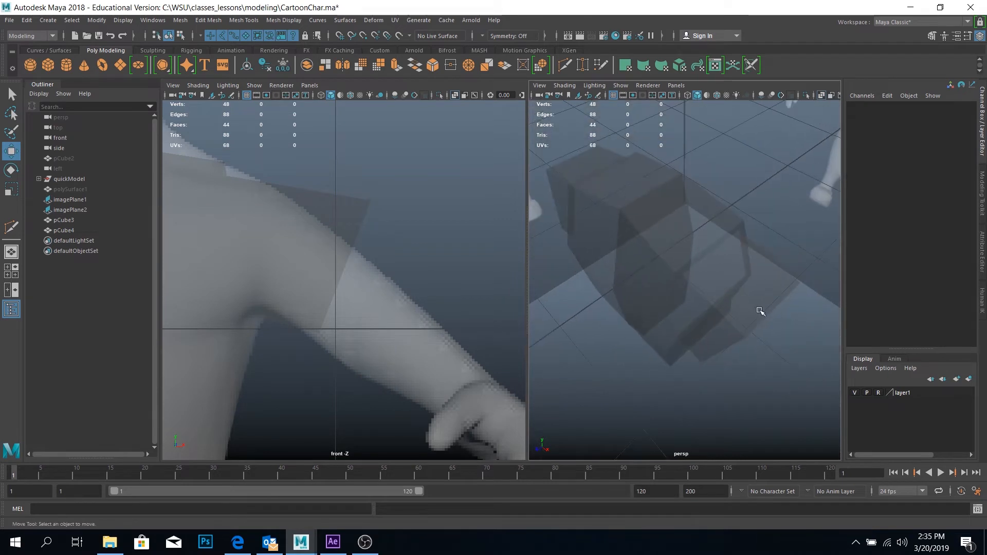
{"action": "right_click_drag", "start_coordinate": [760, 311], "coordinate": [767, 225]}
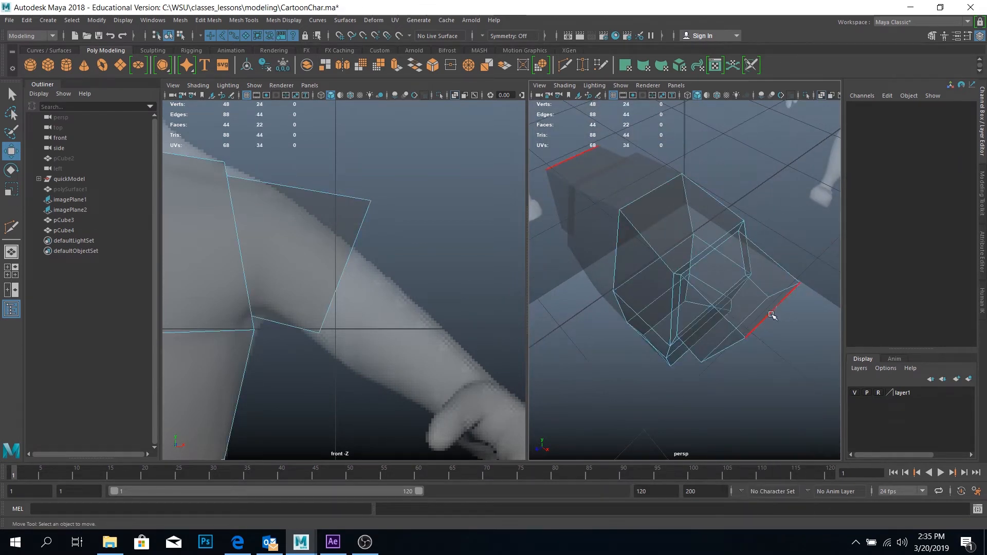
{"action": "left_click", "coordinate": [771, 315]}
{"action": "left_click_drag", "start_coordinate": [374, 196], "coordinate": [358, 247]}
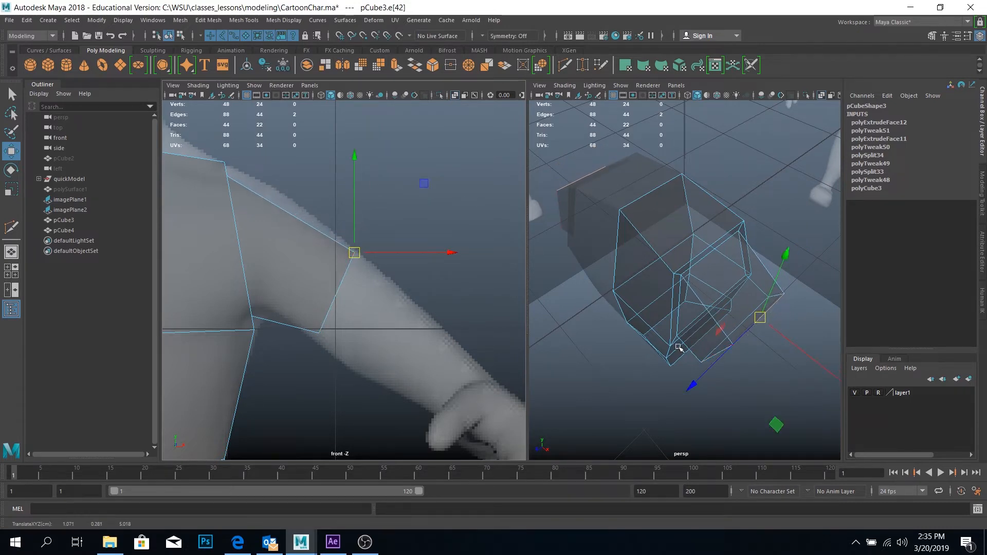
Select the bottom edge of the arm's end face and lower it slightly onto the reference arm's underside
{"action": "left_click_drag", "start_coordinate": [730, 350], "coordinate": [764, 346], "text": "alt"}
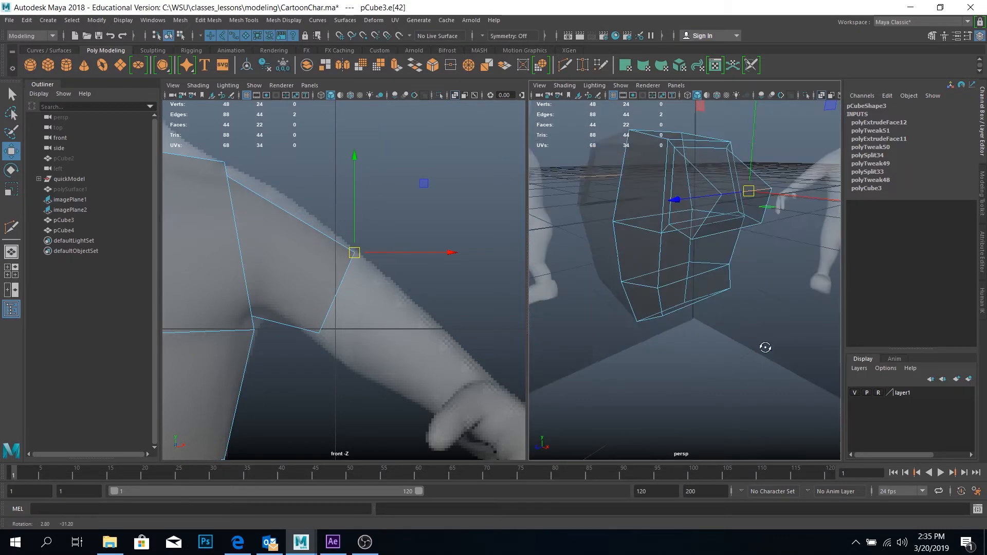
{"action": "left_click", "coordinate": [725, 233]}
{"action": "left_click_drag", "start_coordinate": [723, 234], "coordinate": [720, 252]}
{"action": "key", "text": "ctrl+z"}
{"action": "left_click_drag", "start_coordinate": [322, 333], "coordinate": [322, 340]}
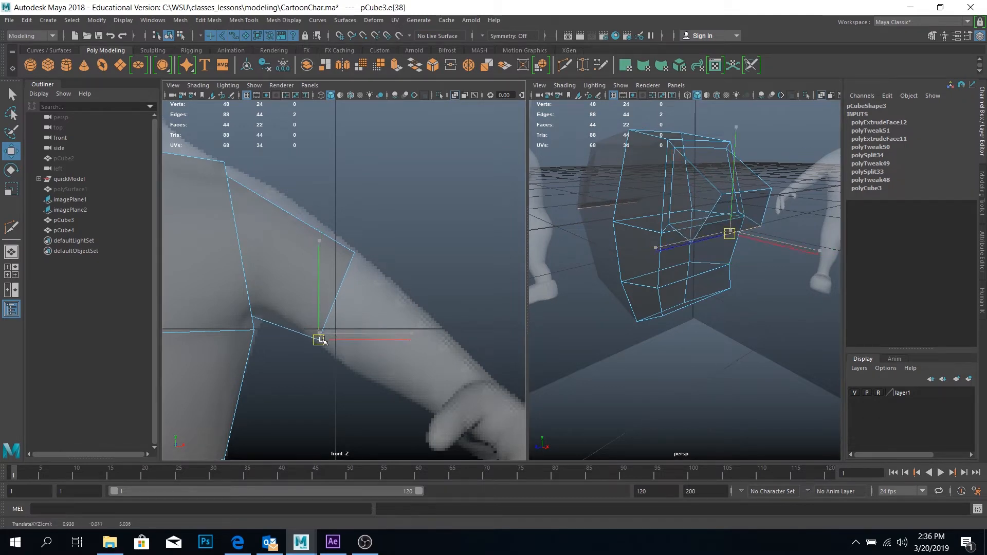
Select the arm's end face, move it outward to about 1.10 in X and 0.05 in Y, and rotate it square to the arm
{"action": "scroll", "coordinate": [358, 312], "scroll_direction": "down", "scroll_amount": 8}
{"action": "left_click_drag", "start_coordinate": [374, 301], "coordinate": [378, 288], "text": "alt"}
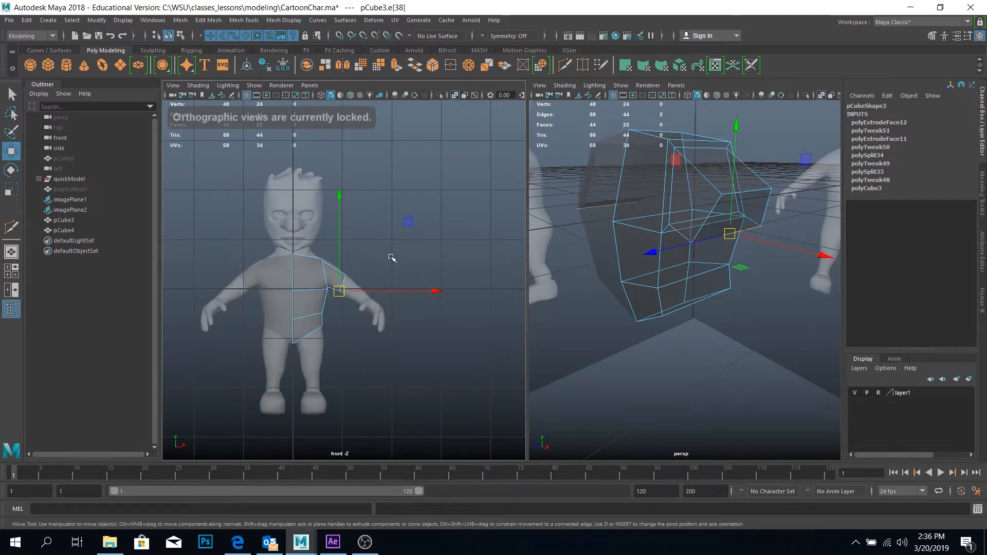
{"action": "scroll", "coordinate": [412, 265], "scroll_direction": "up", "scroll_amount": 6}
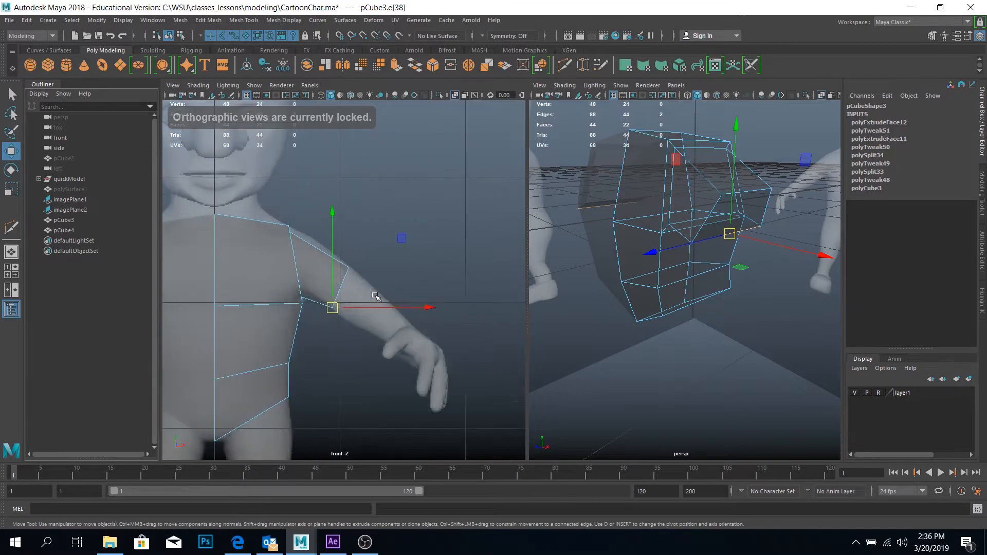
{"action": "left_click_drag", "start_coordinate": [727, 245], "coordinate": [727, 218], "text": "alt"}
{"action": "right_click_drag", "start_coordinate": [725, 198], "coordinate": [721, 215]}
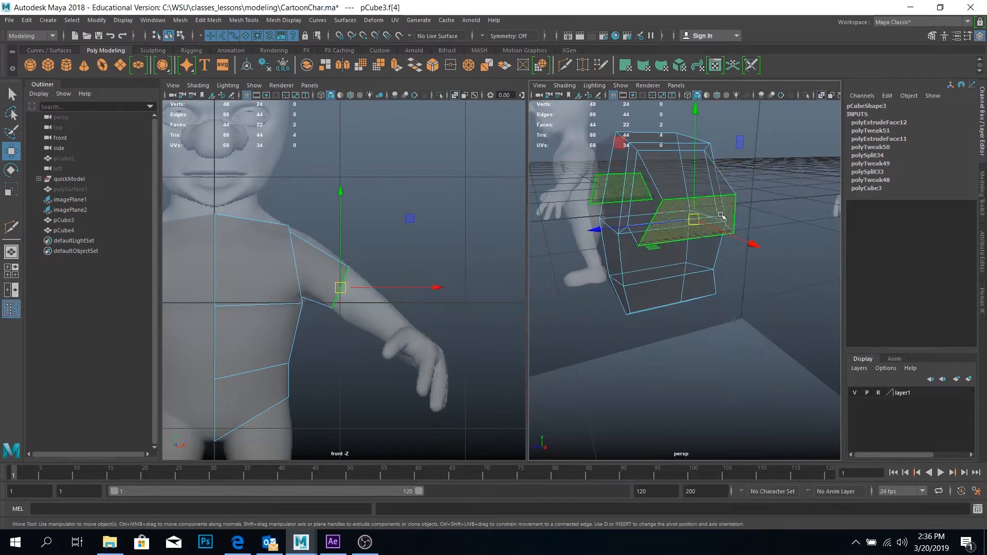
{"action": "scroll", "coordinate": [403, 314], "scroll_direction": "up", "scroll_amount": 5}
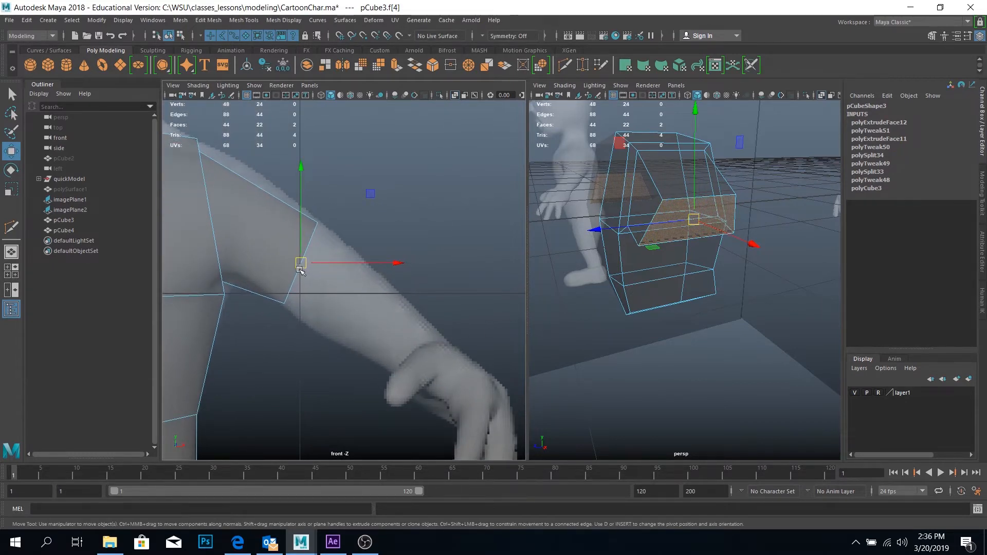
{"action": "left_click_drag", "start_coordinate": [300, 269], "coordinate": [324, 278]}
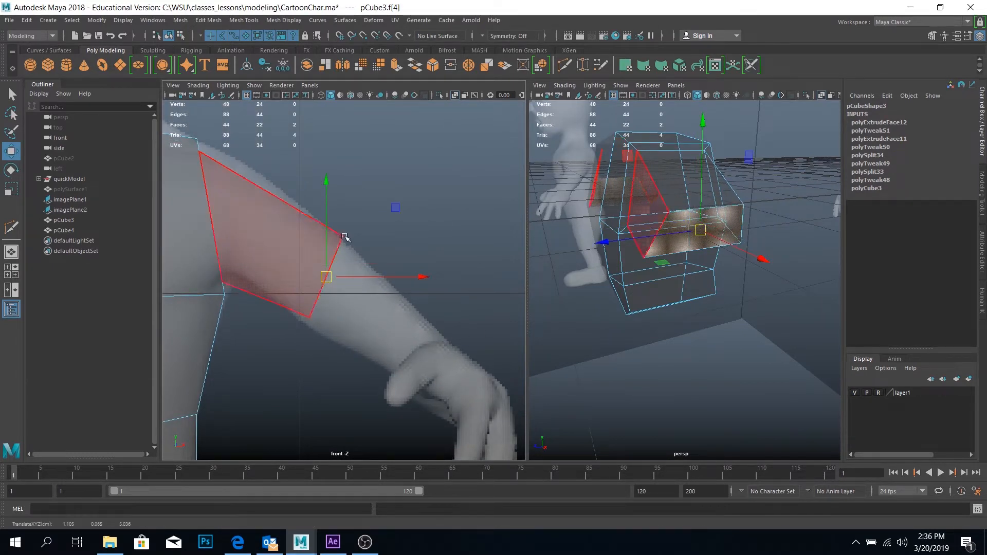
{"action": "key", "text": "e"}
{"action": "left_click_drag", "start_coordinate": [414, 216], "coordinate": [429, 239]}
{"action": "key", "text": "w"}
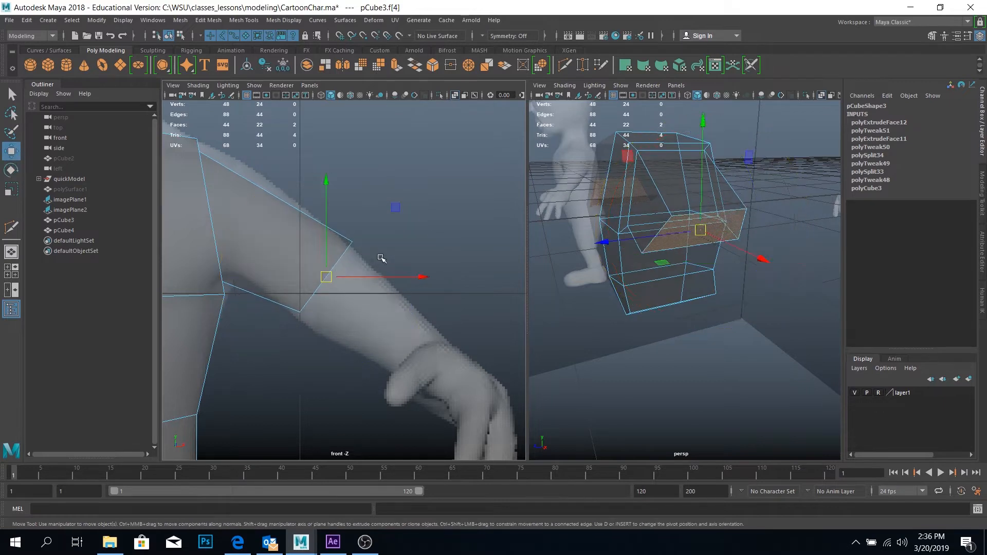
{"action": "left_click_drag", "start_coordinate": [326, 276], "coordinate": [327, 279]}
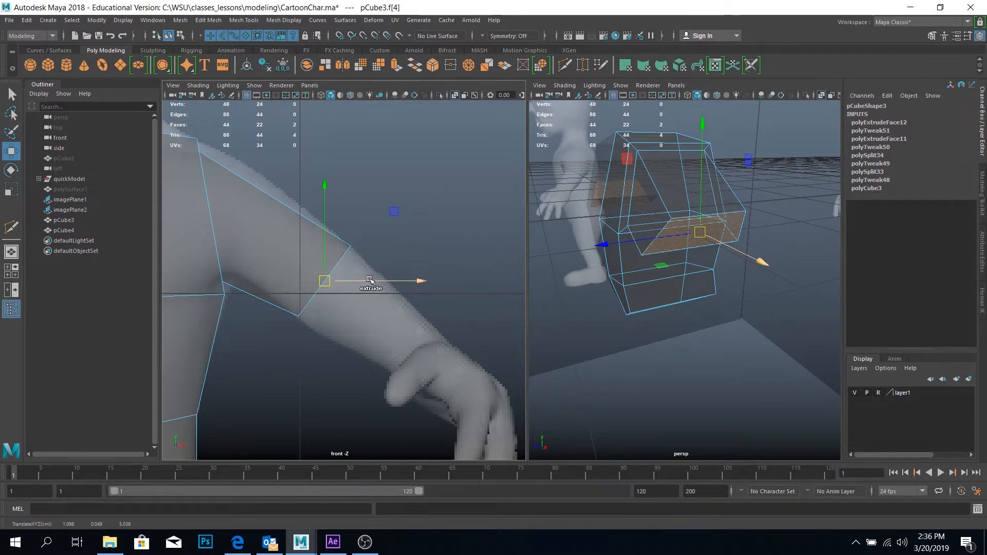
Extrude the arm's end face down to the wrist at about 1.56 in X and -0.32 in Y, shifted to about 5.19 in Z
{"action": "key", "text": "ctrl+e"}
{"action": "left_click_drag", "start_coordinate": [378, 281], "coordinate": [441, 374]}
{"action": "left_click_drag", "start_coordinate": [810, 360], "coordinate": [678, 402], "text": "alt"}
{"action": "left_click_drag", "start_coordinate": [622, 358], "coordinate": [608, 356]}
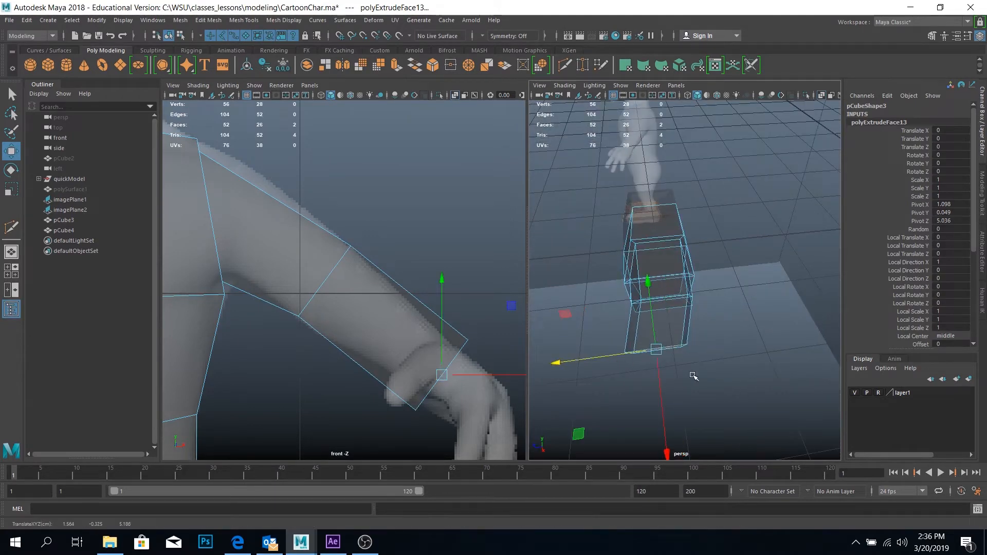
{"action": "key", "text": "e"}
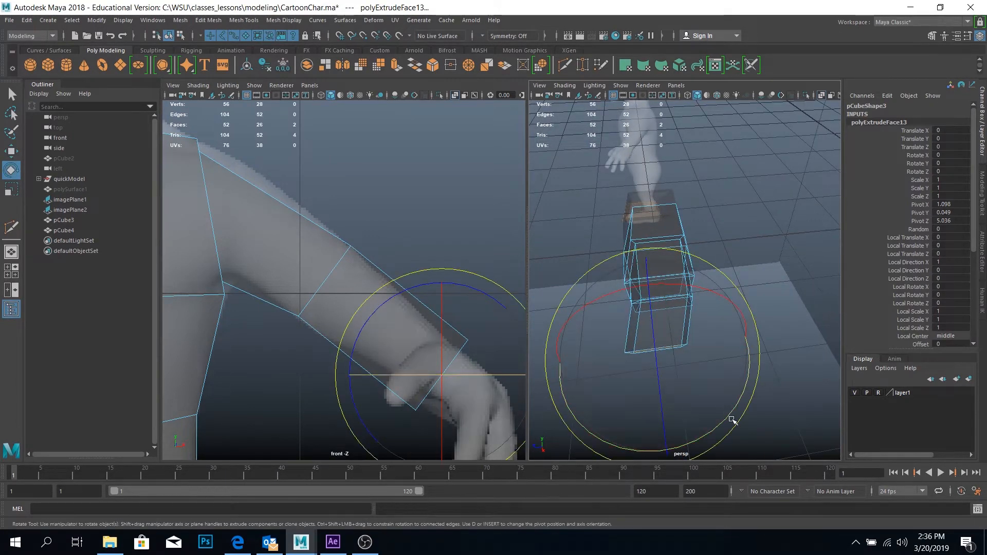
{"action": "left_click_drag", "start_coordinate": [731, 413], "coordinate": [716, 430]}
{"action": "key", "text": "ctrl+z"}
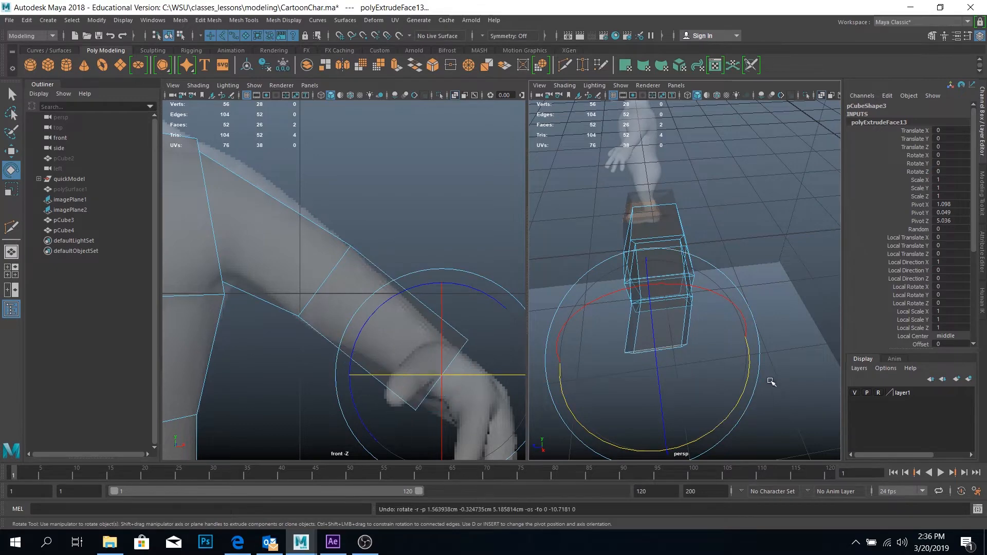
Scale the wrist face down to the reference wrist's width and nudge it to about 1.55 in X and -0.335 in Y
{"action": "left_click_drag", "start_coordinate": [766, 385], "coordinate": [766, 358], "text": "alt"}
{"action": "left_click_drag", "start_coordinate": [706, 308], "coordinate": [695, 307]}
{"action": "key", "text": "r"}
{"action": "mouse_move", "coordinate": [441, 375]}
{"action": "left_mouse_down"}
{"action": "mouse_move", "coordinate": [381, 379]}
{"action": "mouse_move", "coordinate": [438, 378]}
{"action": "left_mouse_up"}
{"action": "key", "text": "w"}
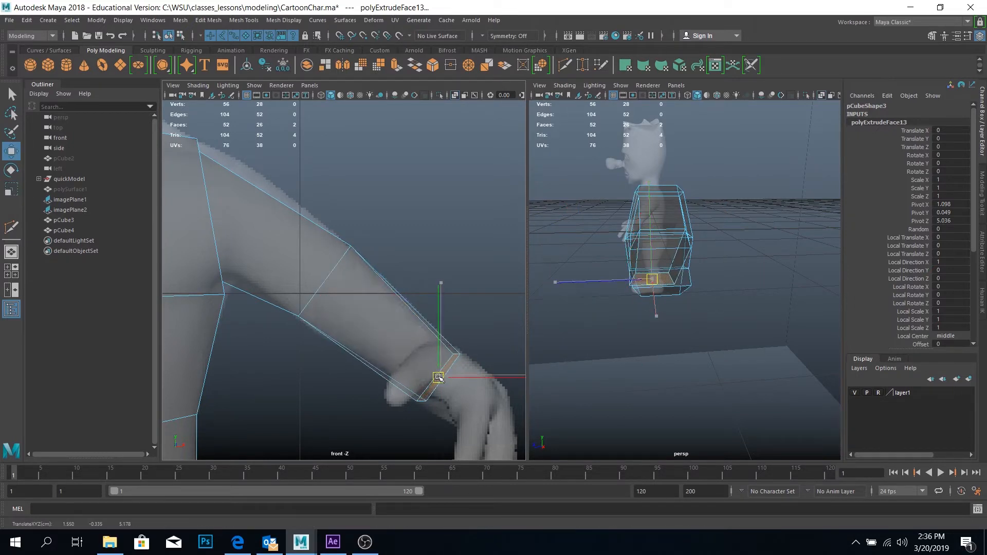
Select the front and back faces along the arm and scale them closer together in Z to about 0.865
{"action": "left_click_drag", "start_coordinate": [695, 346], "coordinate": [619, 311], "text": "alt"}
{"action": "left_click", "coordinate": [708, 244]}
{"action": "left_click", "coordinate": [623, 254], "text": "shift"}
{"action": "left_click", "coordinate": [612, 278], "text": "shift"}
{"action": "key", "text": "r"}
{"action": "left_click_drag", "start_coordinate": [546, 309], "coordinate": [560, 306]}
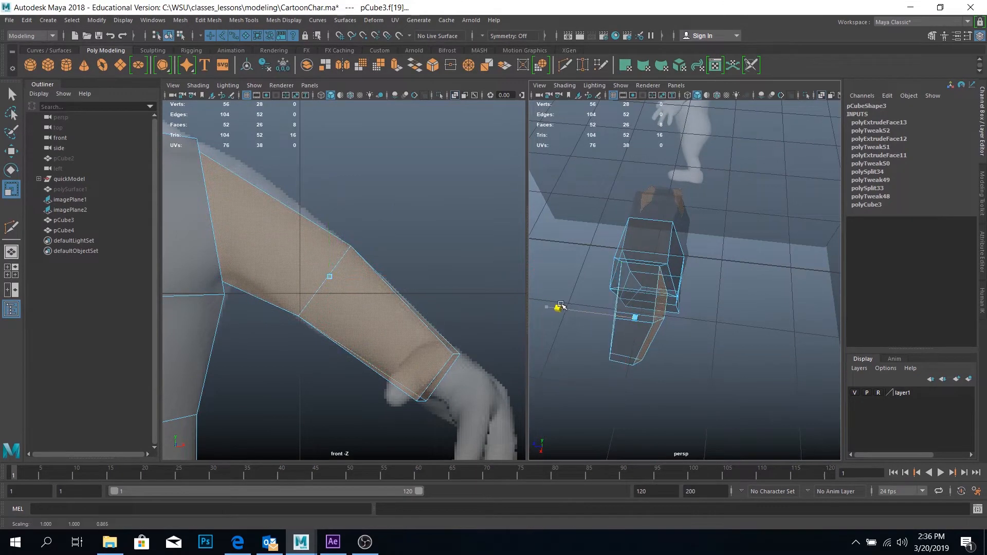
Select the edge loop where the arm meets the torso and move it slightly outward in X
{"action": "left_click_drag", "start_coordinate": [592, 352], "coordinate": [703, 292], "text": "alt"}
{"action": "middle_click_drag", "start_coordinate": [703, 292], "coordinate": [675, 312], "text": "alt"}
{"action": "right_click_drag", "start_coordinate": [674, 312], "coordinate": [693, 296], "text": "alt"}
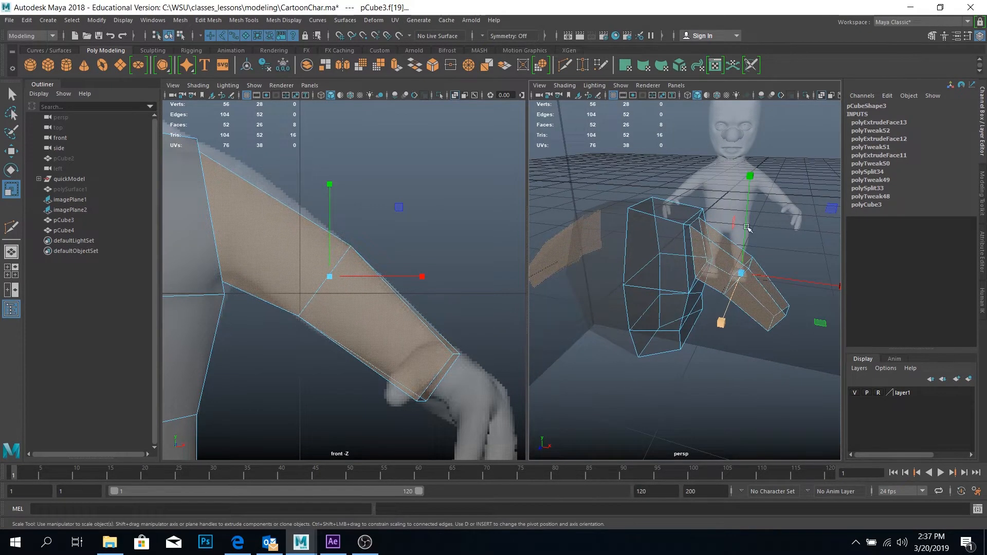
{"action": "right_click_drag", "start_coordinate": [702, 222], "coordinate": [695, 216]}
{"action": "double_click", "coordinate": [694, 223]}
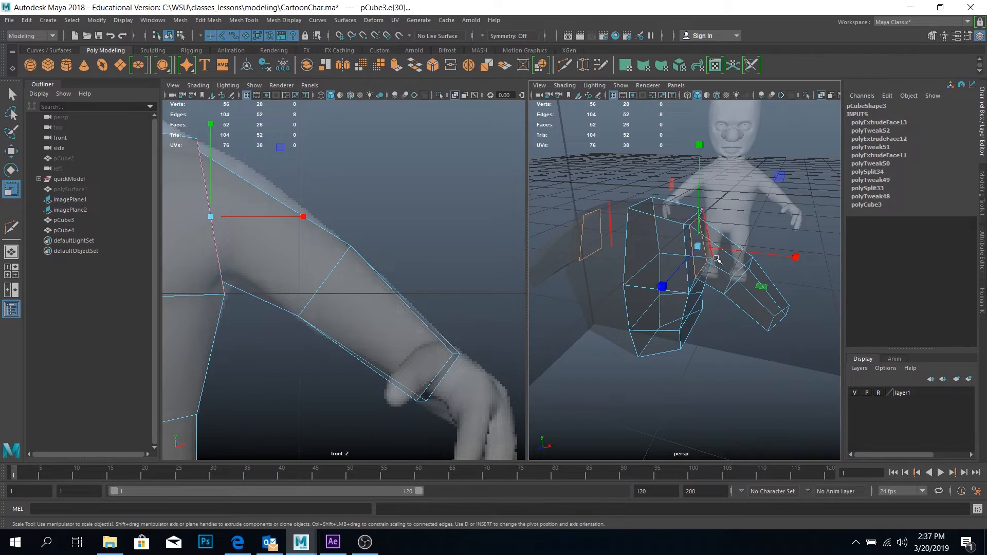
{"action": "key", "text": "w"}
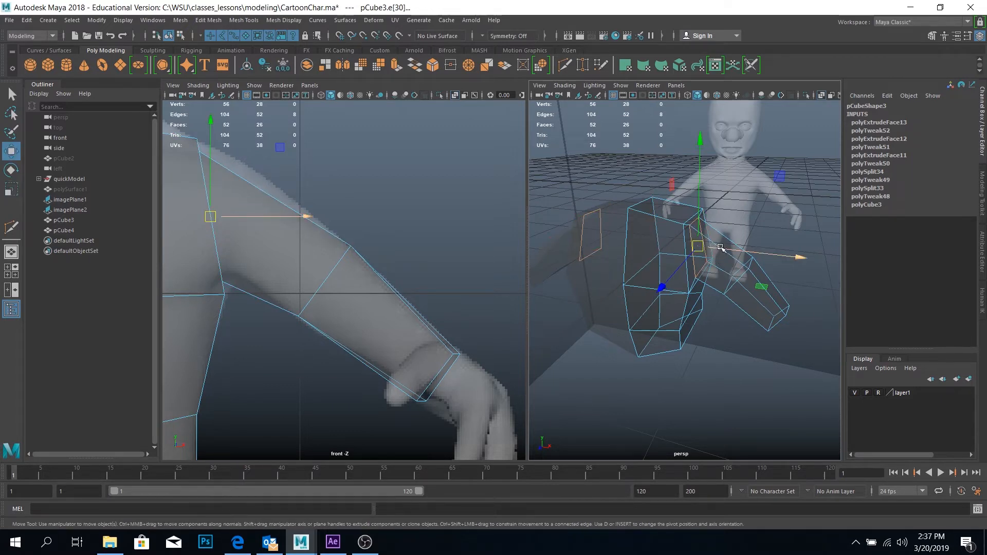
{"action": "left_click_drag", "start_coordinate": [720, 247], "coordinate": [710, 204]}
{"action": "right_click_drag", "start_coordinate": [710, 205], "coordinate": [676, 241], "text": "alt"}
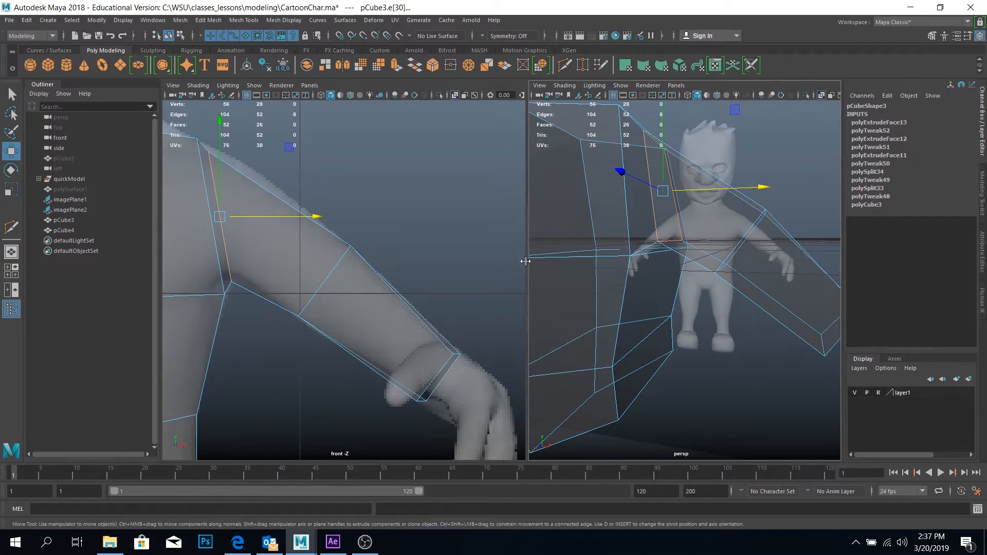
Use Multi-Cut to insert one edge loop around the upper torso and along the arm, and another down the torso's side and arm's top and underside
{"action": "left_click_drag", "start_coordinate": [677, 344], "coordinate": [699, 288], "text": "alt"}
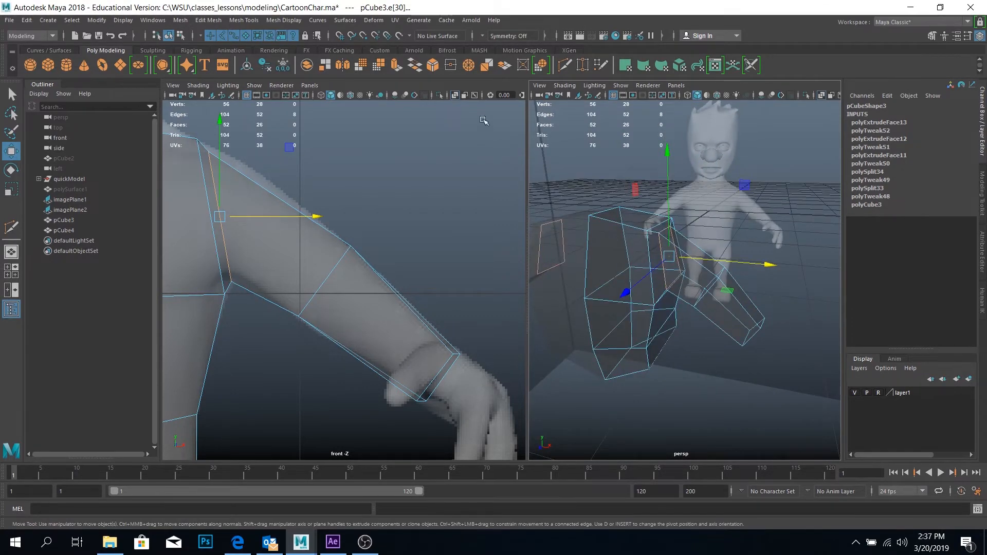
{"action": "left_click", "coordinate": [564, 66]}
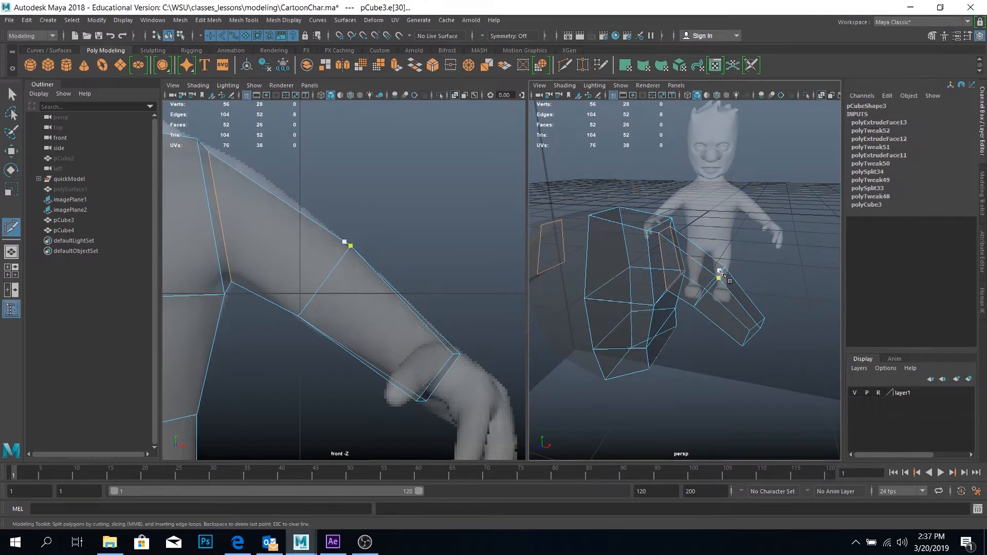
{"action": "left_click", "coordinate": [701, 289], "text": "ctrl"}
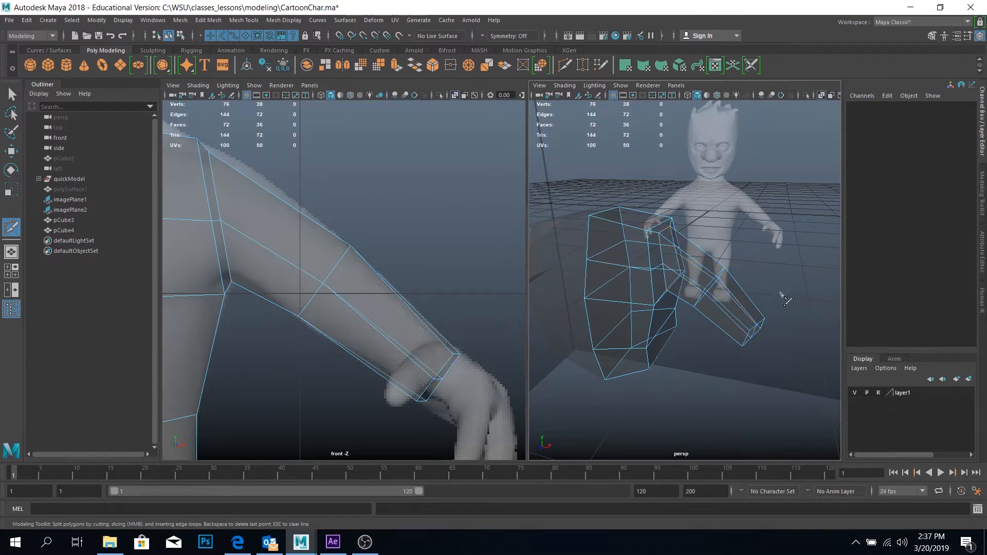
{"action": "left_click_drag", "start_coordinate": [700, 289], "coordinate": [650, 274], "text": "alt"}
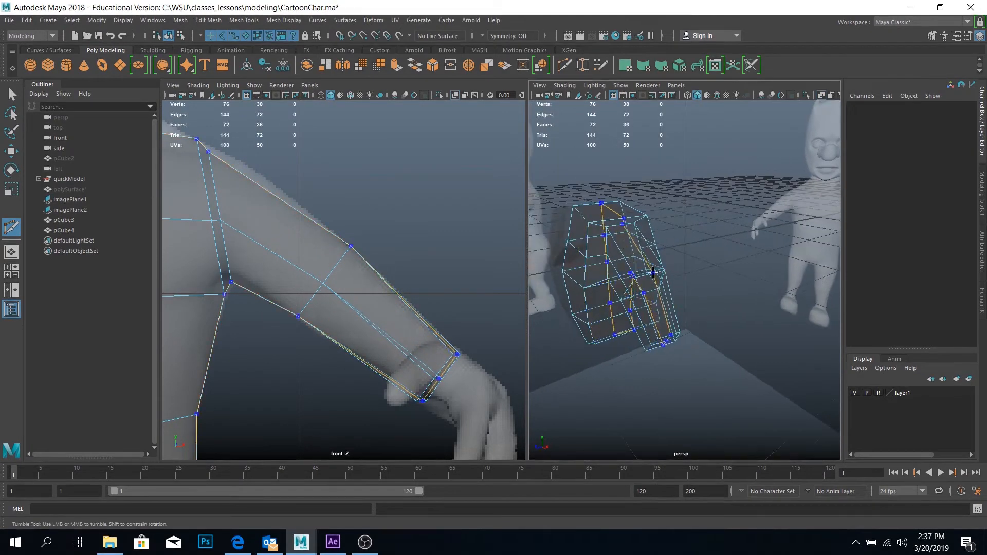
{"action": "left_click", "coordinate": [650, 273], "text": "ctrl"}
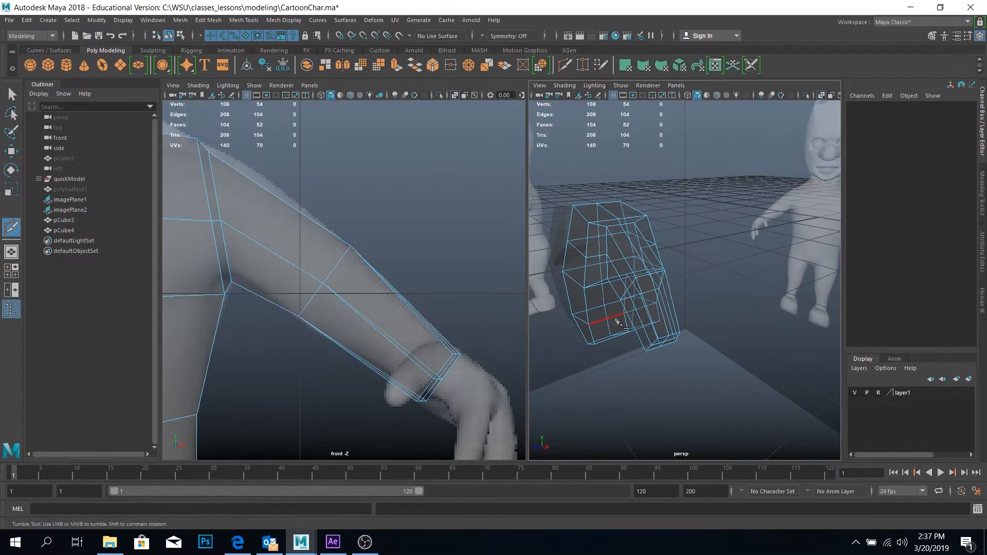
{"action": "key", "text": "w"}
Widen the perspective viewport beside the front view to inspect the arm and torso mesh
{"action": "left_click_drag", "start_coordinate": [642, 318], "coordinate": [675, 300], "text": "alt"}
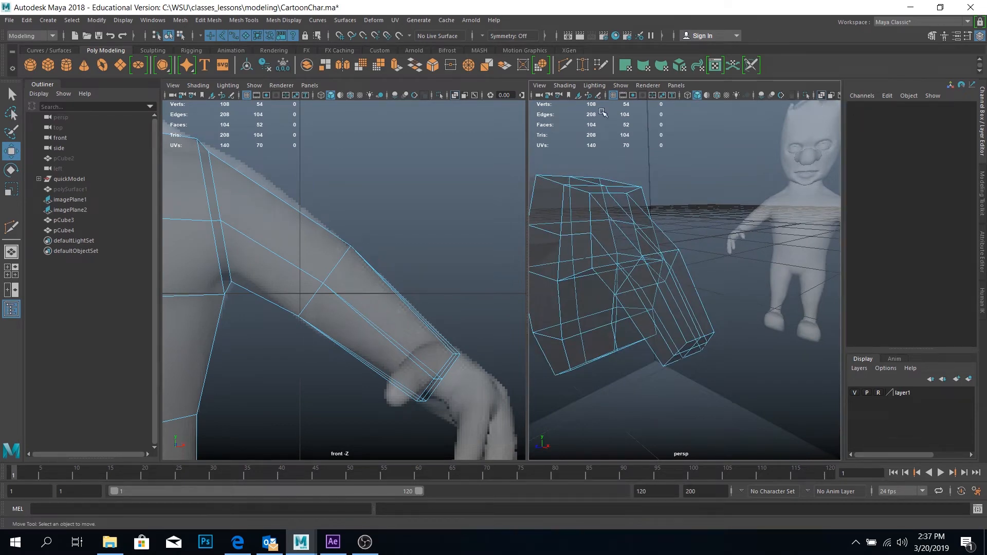
{"action": "left_click_drag", "start_coordinate": [527, 119], "coordinate": [431, 112]}
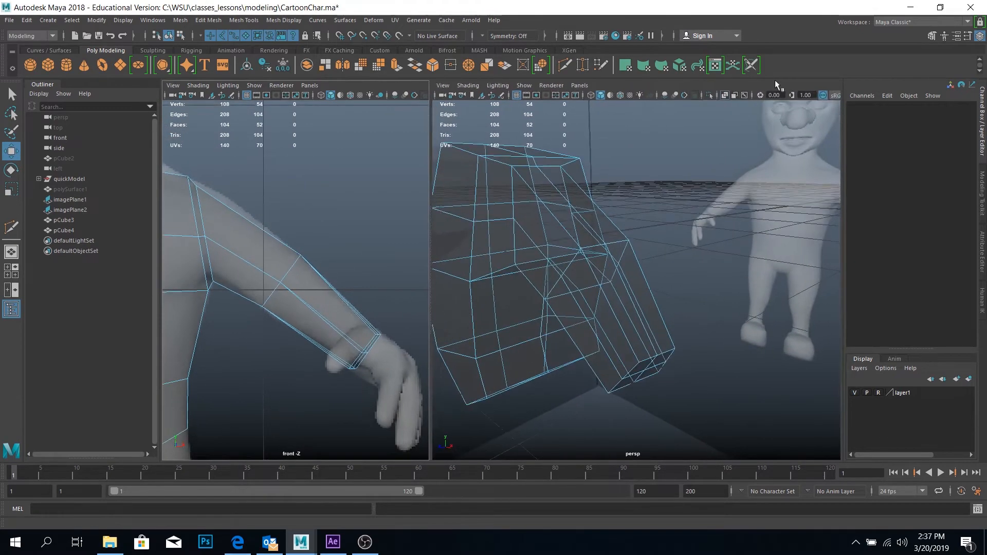
Turn off X-Ray shading, select the arm's upper front edges, and move them inward in the YZ plane to round the arm
{"action": "left_click", "coordinate": [727, 92]}
{"action": "left_click_drag", "start_coordinate": [624, 262], "coordinate": [611, 248], "text": "alt"}
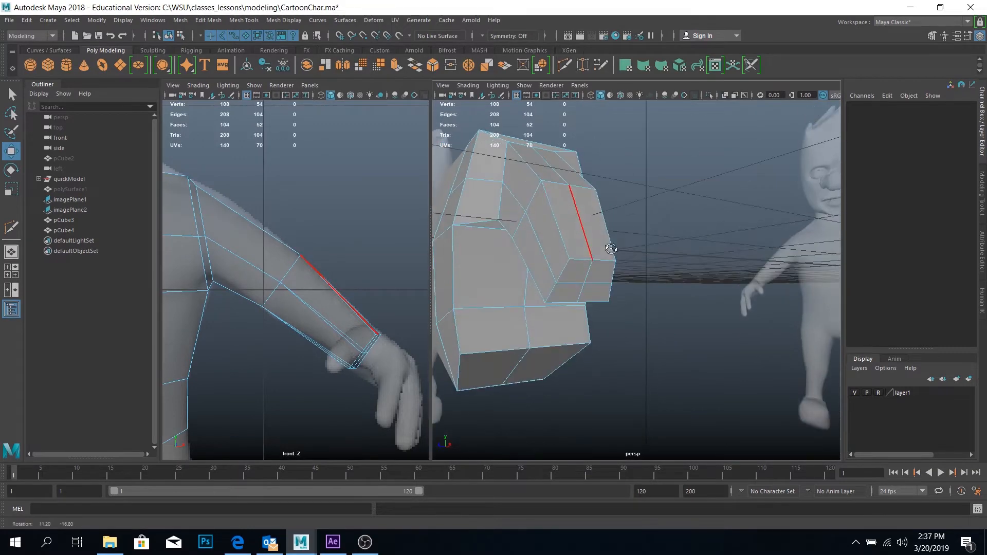
{"action": "left_click", "coordinate": [562, 231]}
{"action": "left_click", "coordinate": [531, 163], "text": "shift"}
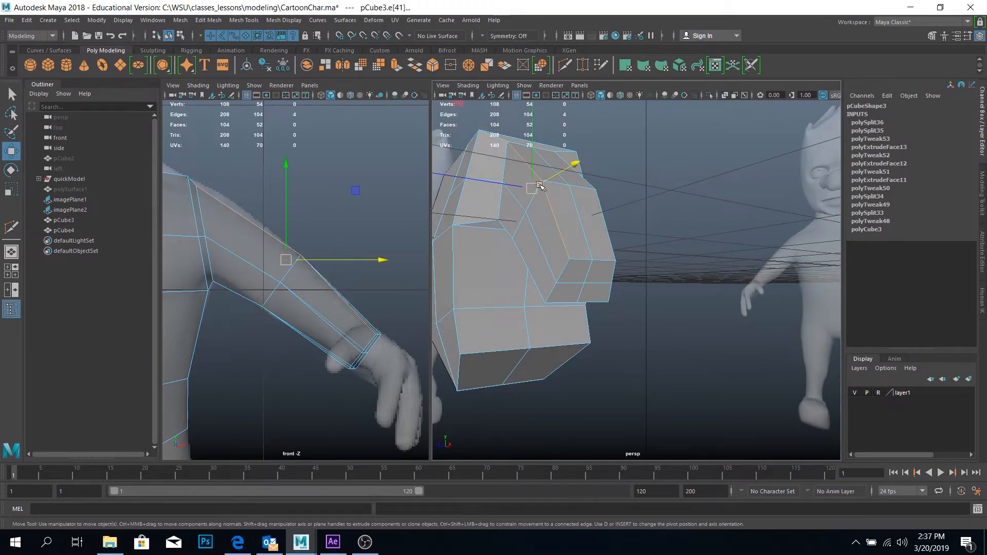
{"action": "left_click_drag", "start_coordinate": [570, 216], "coordinate": [544, 237], "text": "alt"}
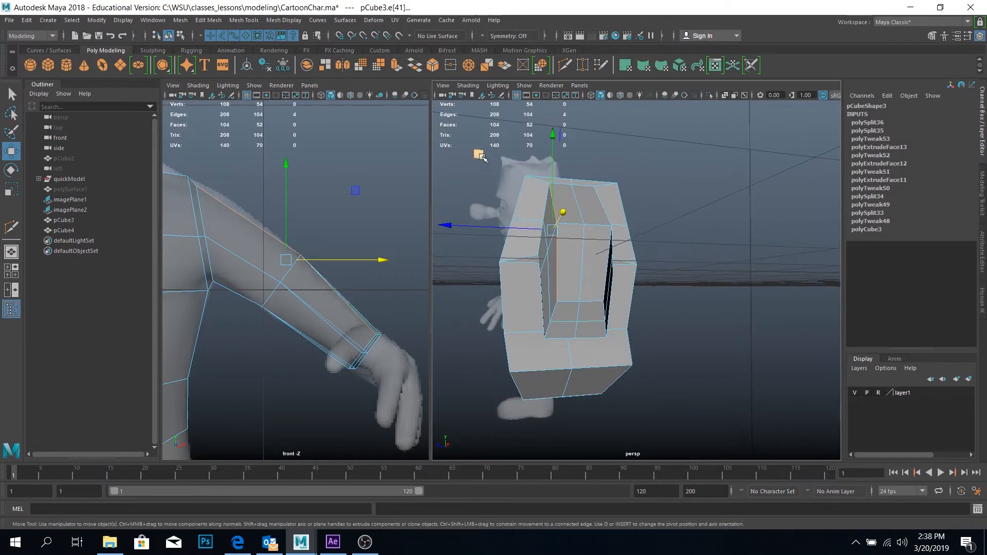
{"action": "middle_click_drag", "start_coordinate": [471, 150], "coordinate": [477, 154]}
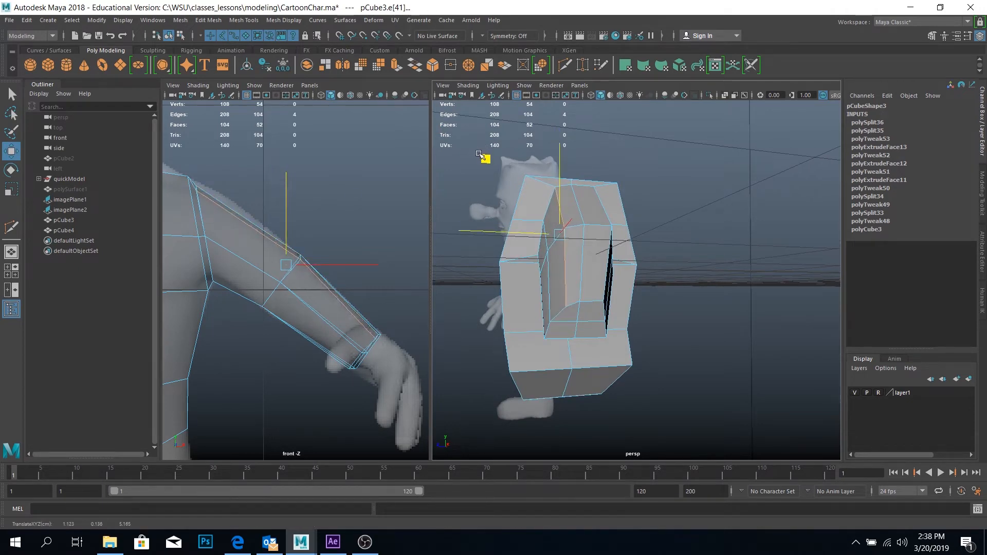
Select the arm's lower front edges and move them inward in the YZ plane to round the underside
{"action": "left_click_drag", "start_coordinate": [628, 303], "coordinate": [649, 265], "text": "alt"}
{"action": "left_click", "coordinate": [612, 231]}
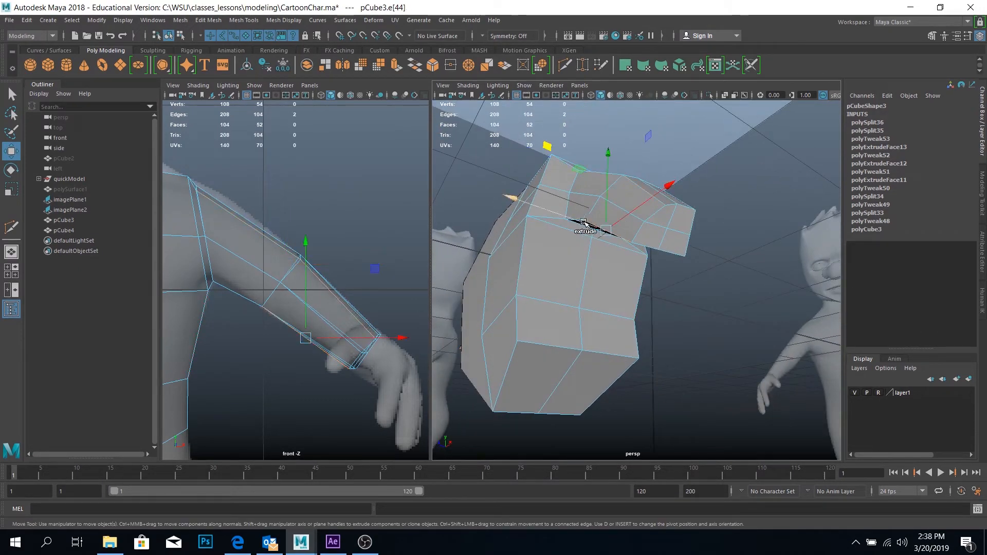
{"action": "left_click_drag", "start_coordinate": [594, 238], "coordinate": [546, 266], "text": "alt"}
{"action": "left_click", "coordinate": [591, 265], "text": "shift"}
{"action": "left_click_drag", "start_coordinate": [481, 186], "coordinate": [613, 293], "text": "shift"}
Select only the arm's lower back edges and move them up and inward in the YZ plane
{"action": "left_click", "coordinate": [578, 257], "text": "shift"}
{"action": "left_click", "coordinate": [557, 258], "text": "shift"}
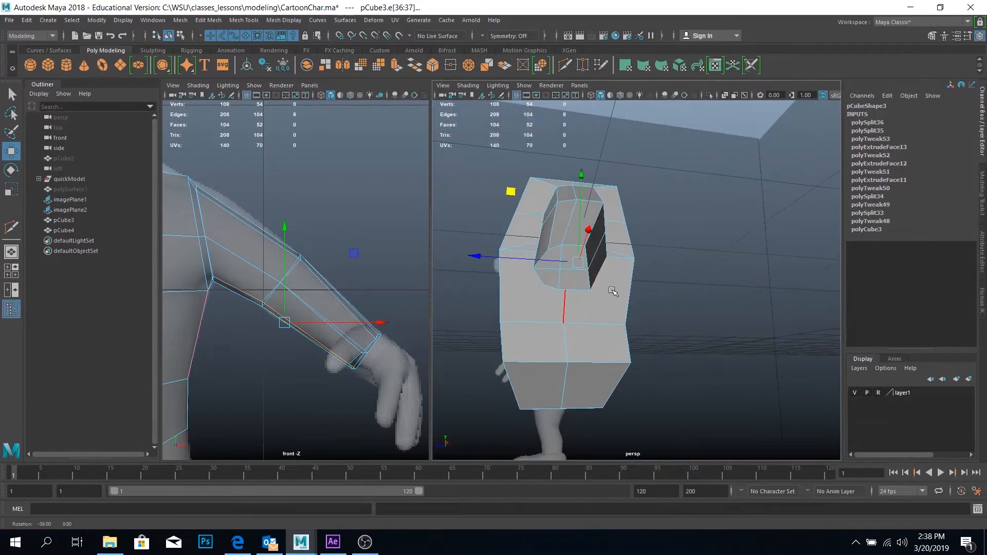
{"action": "left_click_drag", "start_coordinate": [514, 190], "coordinate": [659, 276]}
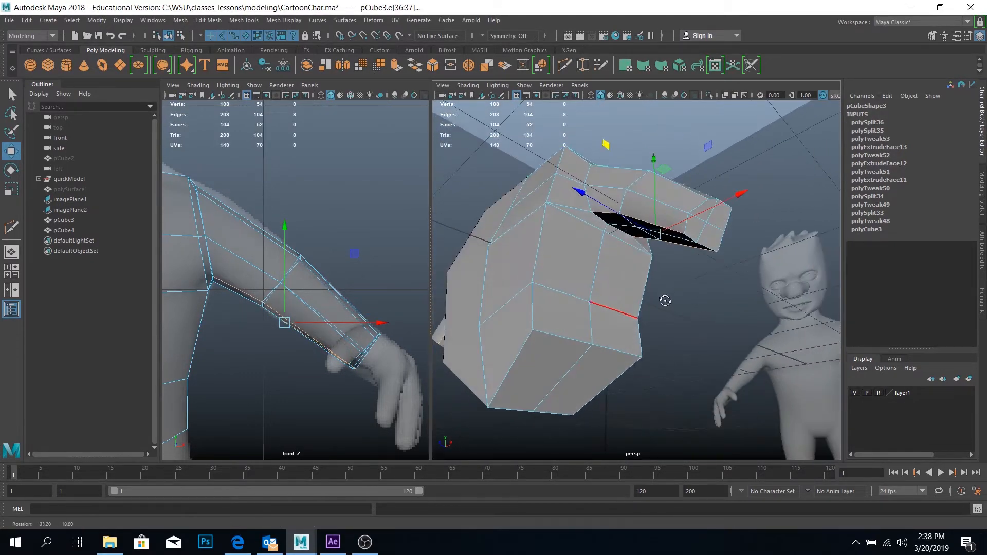
{"action": "left_click", "coordinate": [600, 213], "text": "shift"}
{"action": "left_click", "coordinate": [667, 225], "text": "shift"}
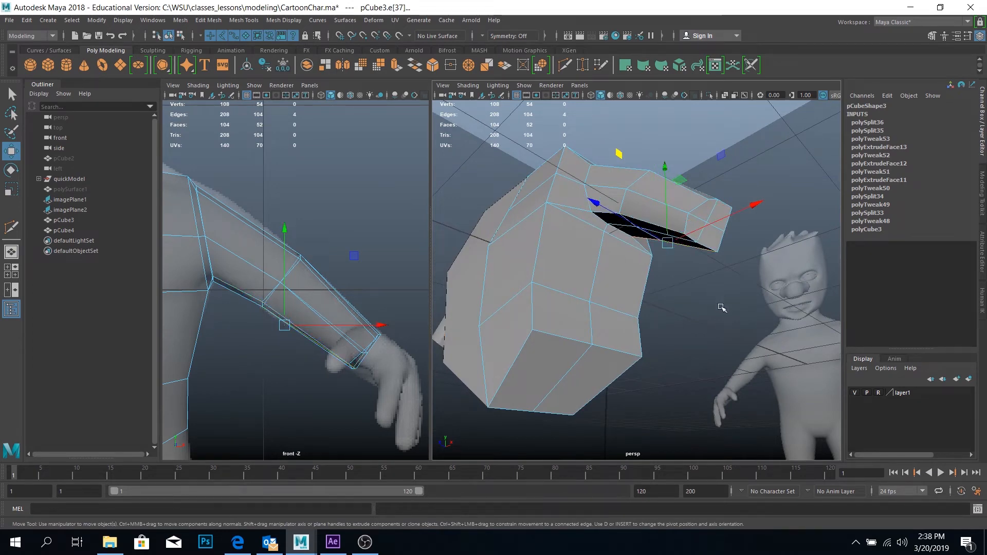
{"action": "left_click_drag", "start_coordinate": [716, 304], "coordinate": [652, 307], "text": "alt"}
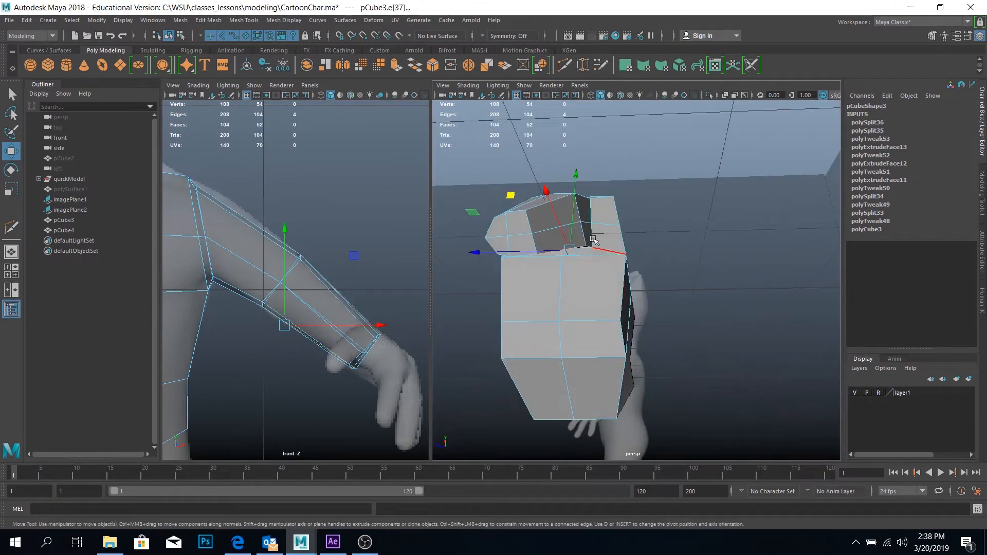
{"action": "left_click_drag", "start_coordinate": [512, 192], "coordinate": [505, 187]}
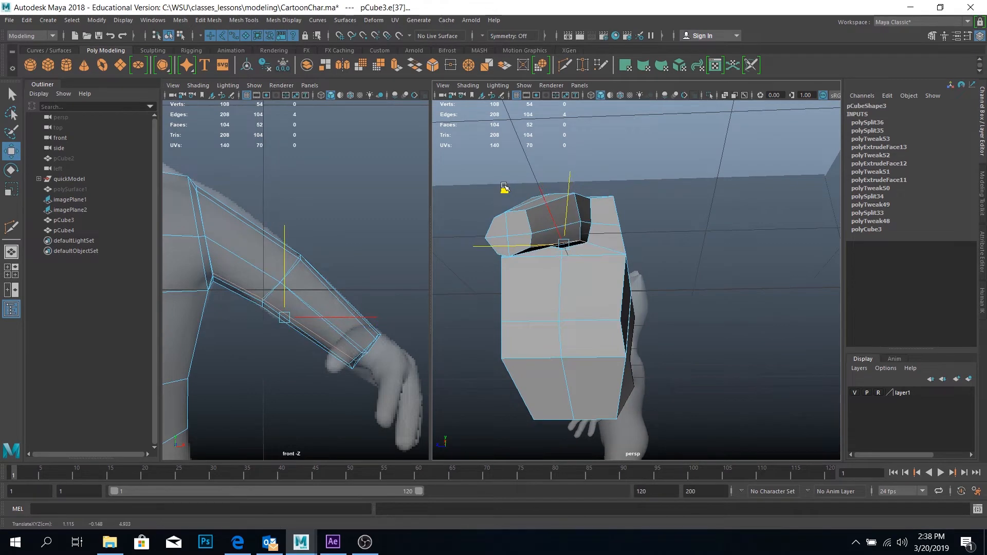
Select the arm's upper back edges and move them inward in the YZ plane to match the rounded front side
{"action": "left_click_drag", "start_coordinate": [566, 174], "coordinate": [605, 232], "text": "alt"}
{"action": "left_click", "coordinate": [579, 213]}
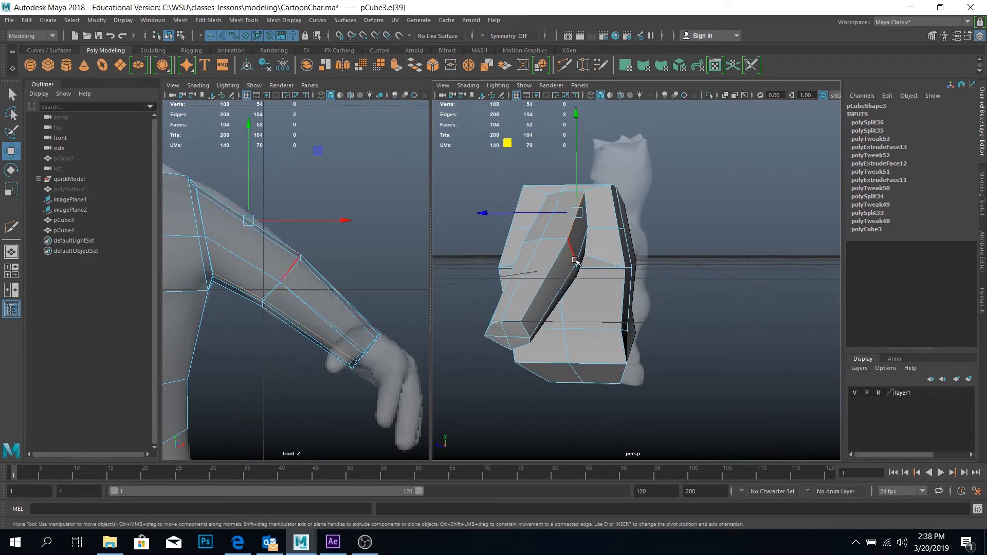
{"action": "left_click", "coordinate": [556, 263], "text": "shift"}
{"action": "left_click_drag", "start_coordinate": [555, 288], "coordinate": [535, 278], "text": "alt"}
{"action": "left_click", "coordinate": [519, 190]}
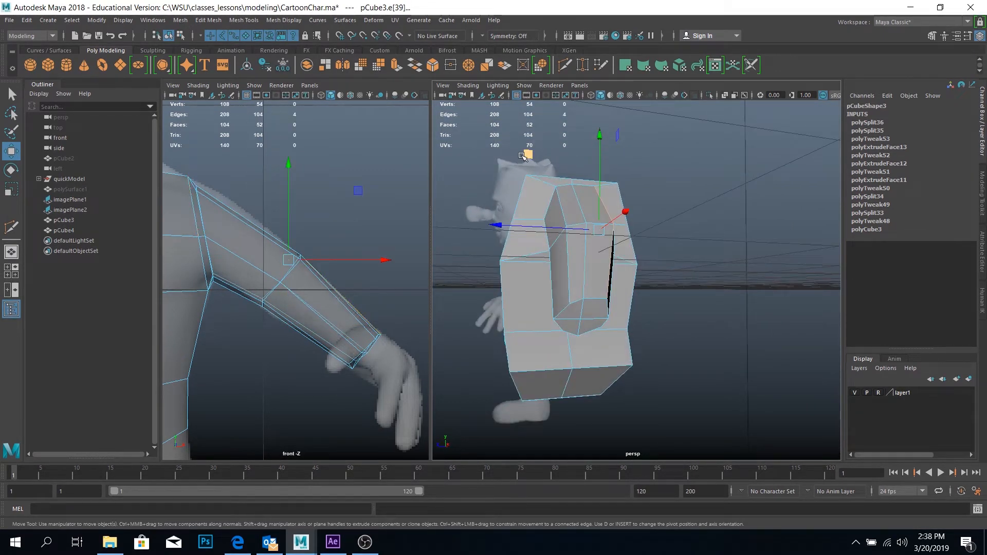
{"action": "middle_click_drag", "start_coordinate": [524, 155], "coordinate": [520, 161]}
Select the vertices at the wrist end of the arm and activate the Rotate tool
{"action": "left_click_drag", "start_coordinate": [604, 259], "coordinate": [624, 249], "text": "alt"}
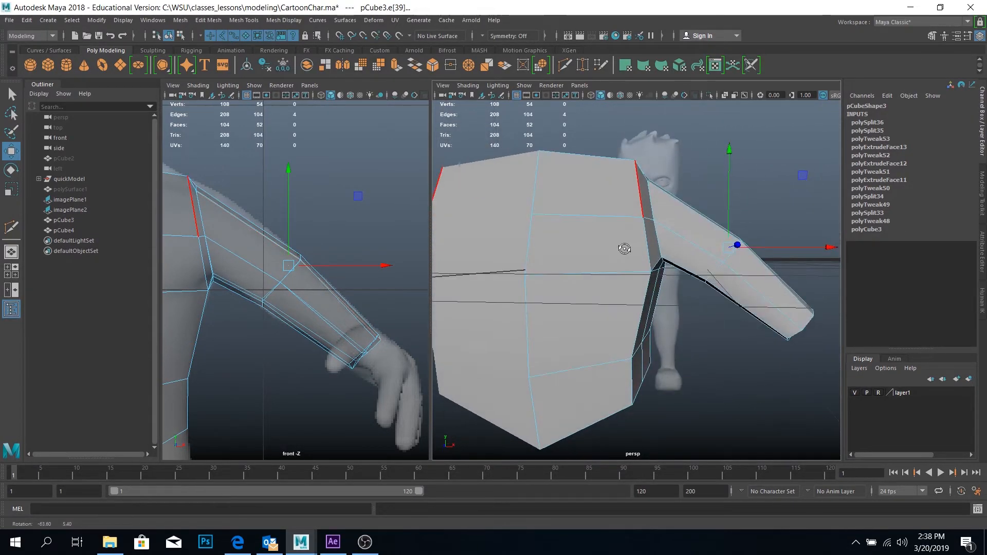
{"action": "right_click_drag", "start_coordinate": [715, 270], "coordinate": [630, 256], "text": "alt"}
{"action": "left_click_drag", "start_coordinate": [630, 256], "coordinate": [718, 284], "text": "alt"}
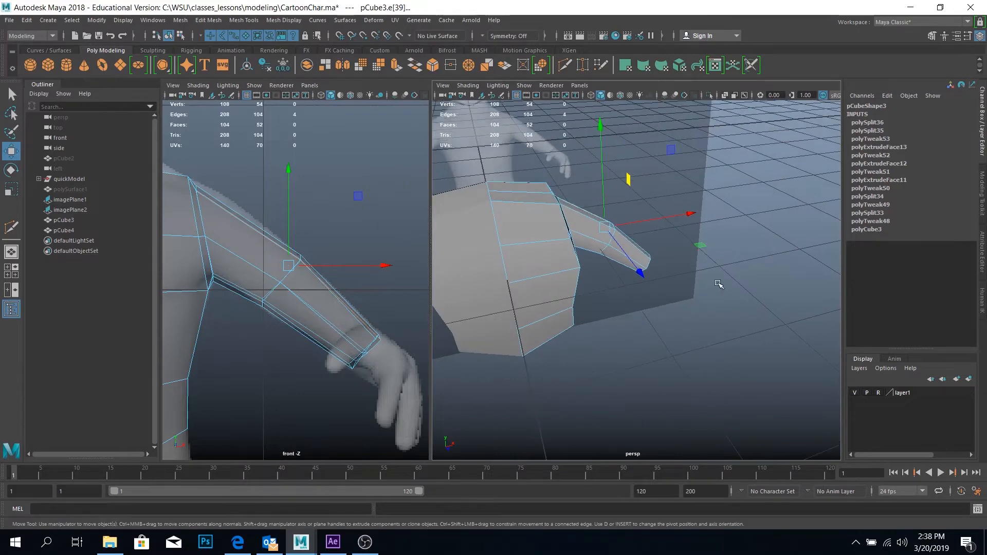
{"action": "right_click_drag", "start_coordinate": [646, 259], "coordinate": [633, 242]}
{"action": "left_click_drag", "start_coordinate": [644, 276], "coordinate": [620, 264]}
{"action": "key", "text": "e"}
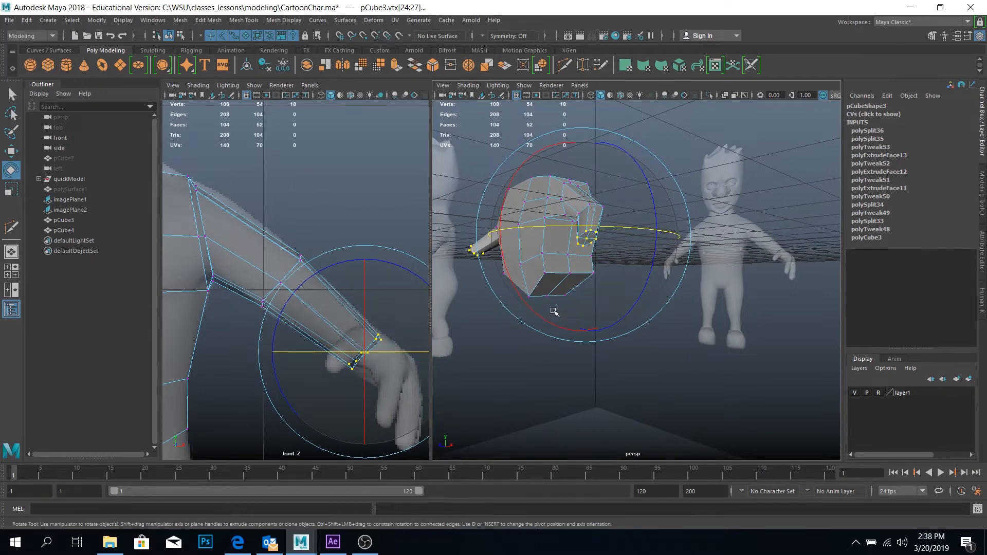
{"action": "left_click_drag", "start_coordinate": [555, 309], "coordinate": [581, 262], "text": "alt"}
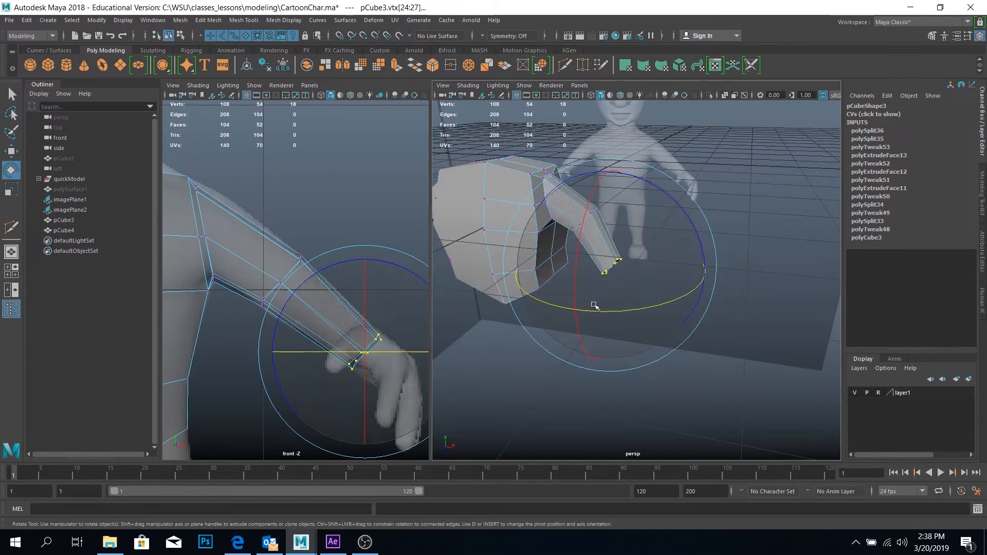
Switch the Rotate tool's axis orientation to World and back to Object, and minimize the tool settings
{"action": "left_click", "coordinate": [968, 37]}
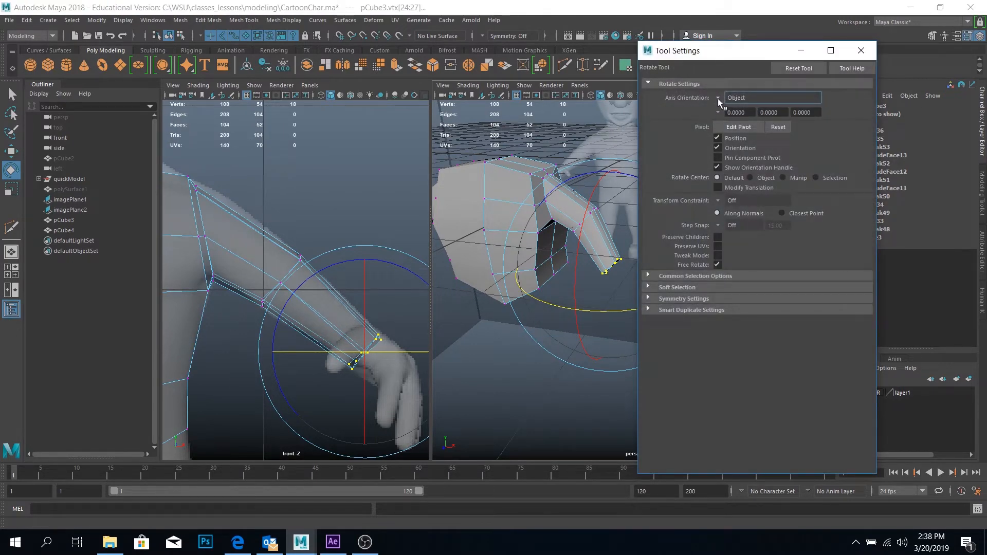
{"action": "left_click", "coordinate": [718, 97]}
{"action": "left_click", "coordinate": [749, 109]}
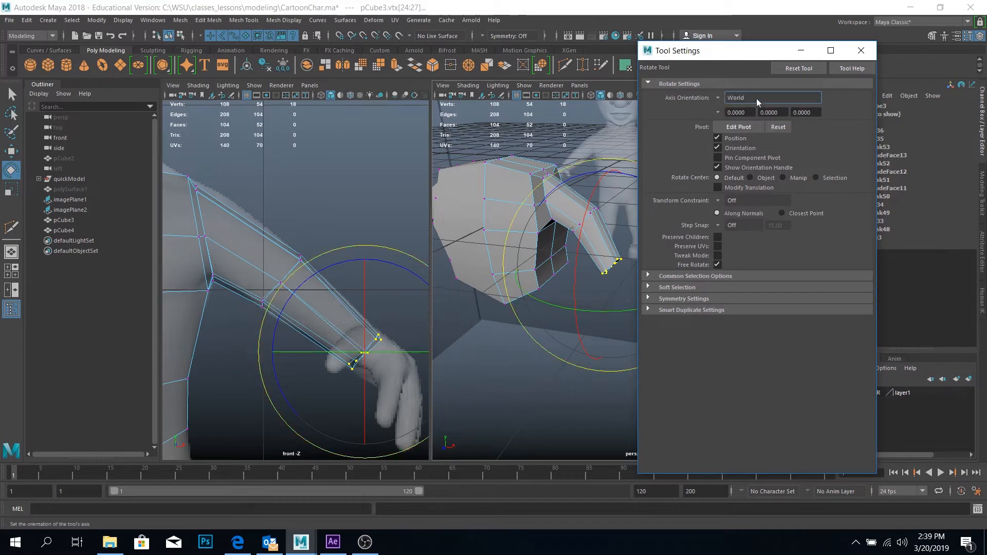
{"action": "left_click", "coordinate": [721, 99]}
{"action": "left_click", "coordinate": [747, 102]}
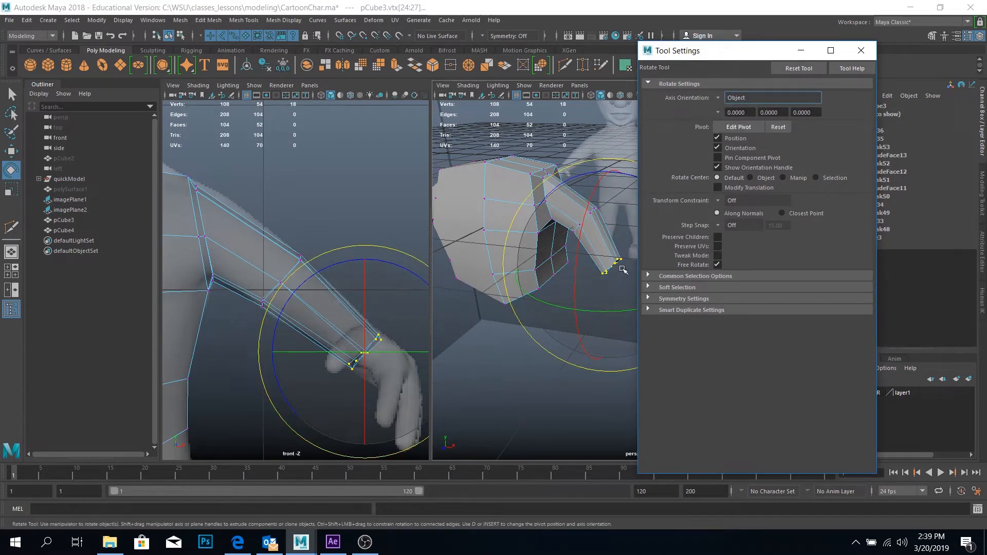
{"action": "left_click", "coordinate": [809, 52]}
Change to face selection and select the four end faces of the arm at the wrist
{"action": "left_click_drag", "start_coordinate": [617, 249], "coordinate": [598, 206], "text": "alt"}
{"action": "right_click", "coordinate": [597, 206]}
{"action": "right_click_drag", "start_coordinate": [598, 206], "coordinate": [620, 267]}
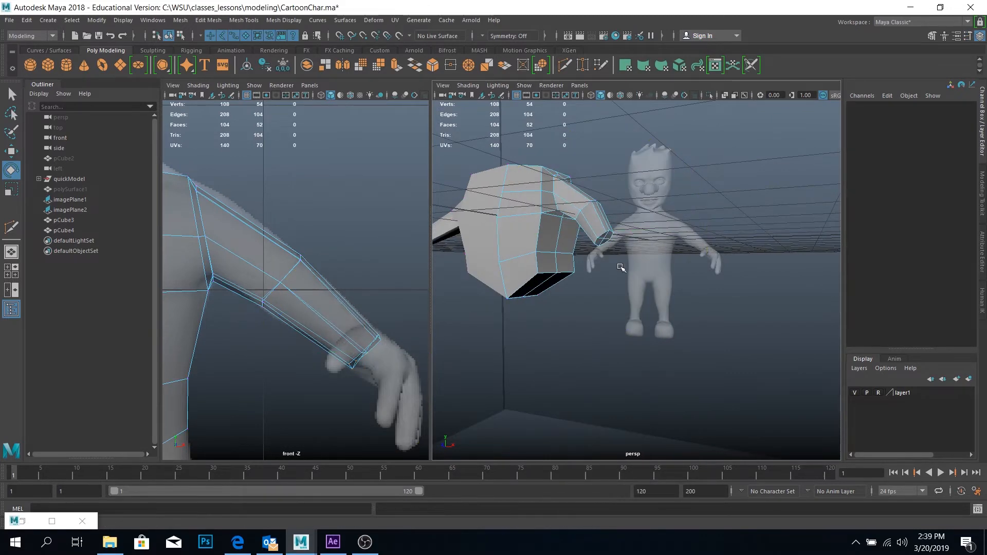
{"action": "left_click", "coordinate": [604, 237]}
{"action": "key", "text": "q"}
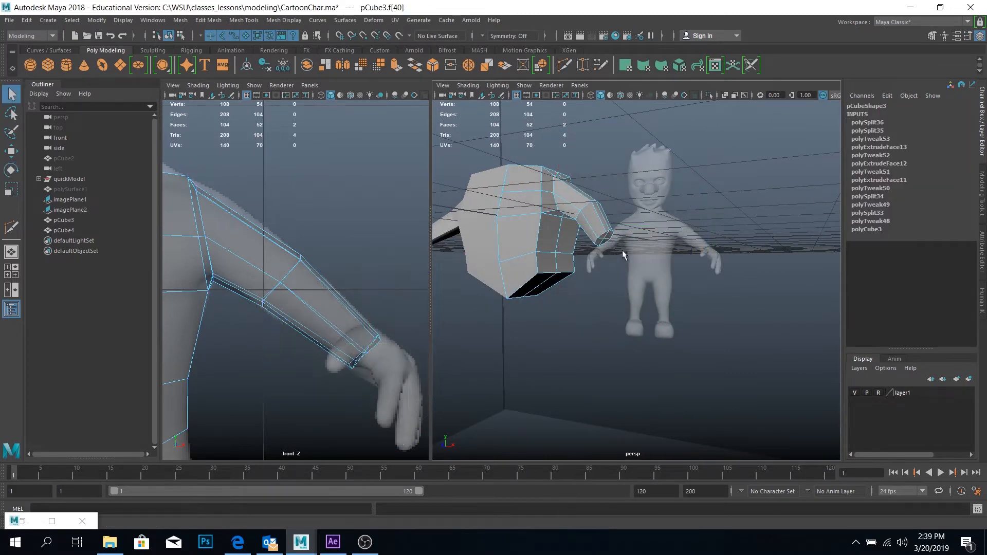
{"action": "left_click", "coordinate": [606, 240], "text": "shift"}
{"action": "left_click", "coordinate": [601, 240], "text": "shift"}
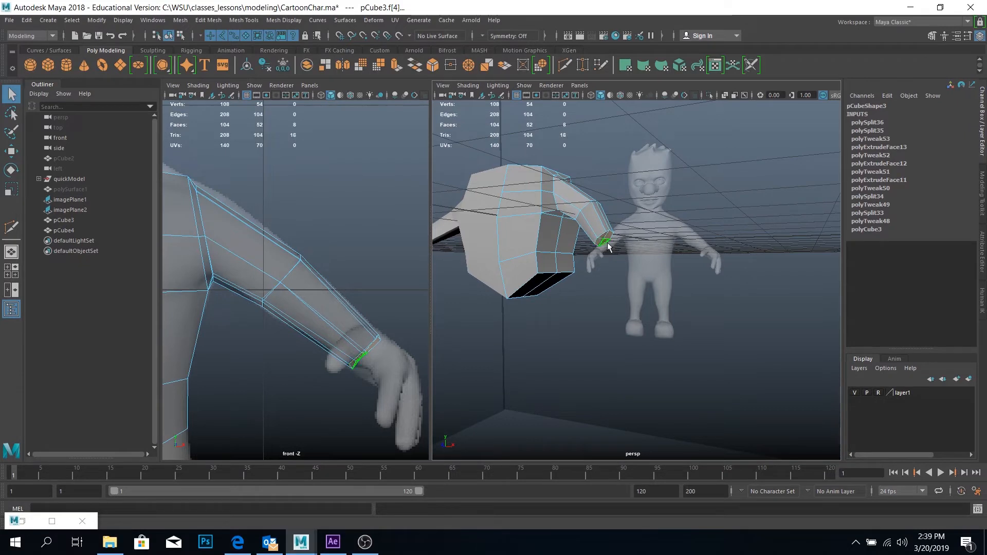
Try rotating the wrist's end faces by about -22 degrees in Y
{"action": "left_click_drag", "start_coordinate": [606, 245], "coordinate": [591, 294], "text": "alt"}
{"action": "key", "text": "e"}
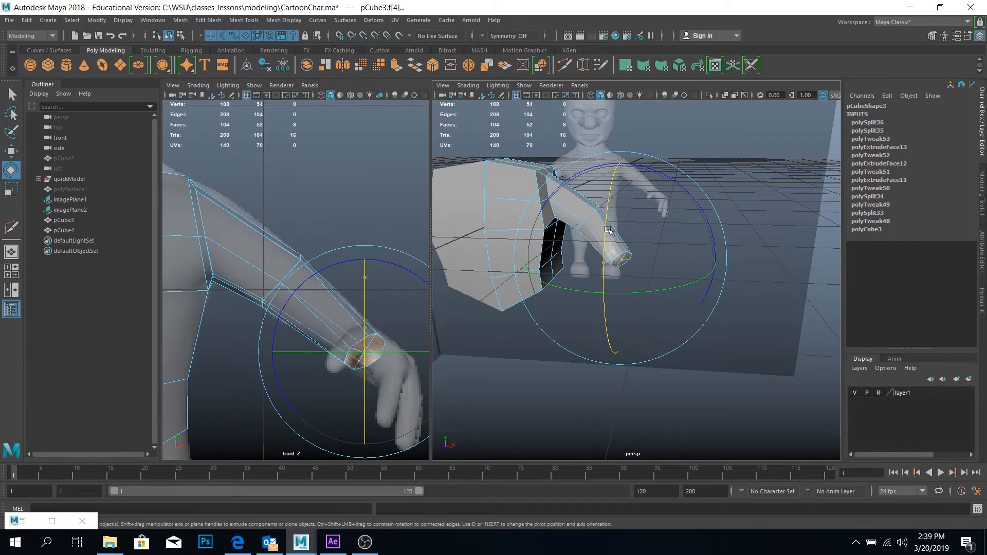
{"action": "left_click_drag", "start_coordinate": [610, 227], "coordinate": [612, 236]}
{"action": "left_click_drag", "start_coordinate": [661, 272], "coordinate": [656, 298], "text": "alt"}
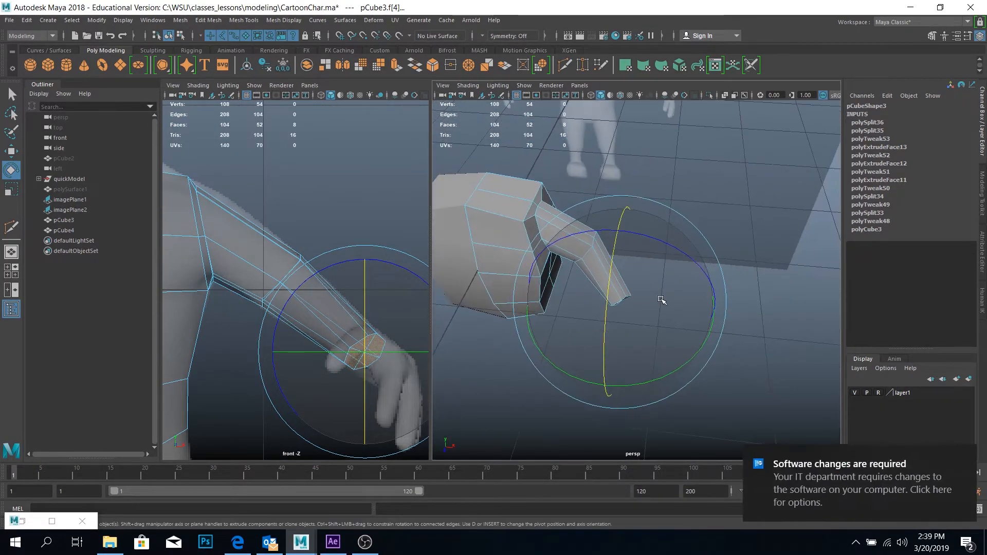
{"action": "key", "text": "ctrl+z"}
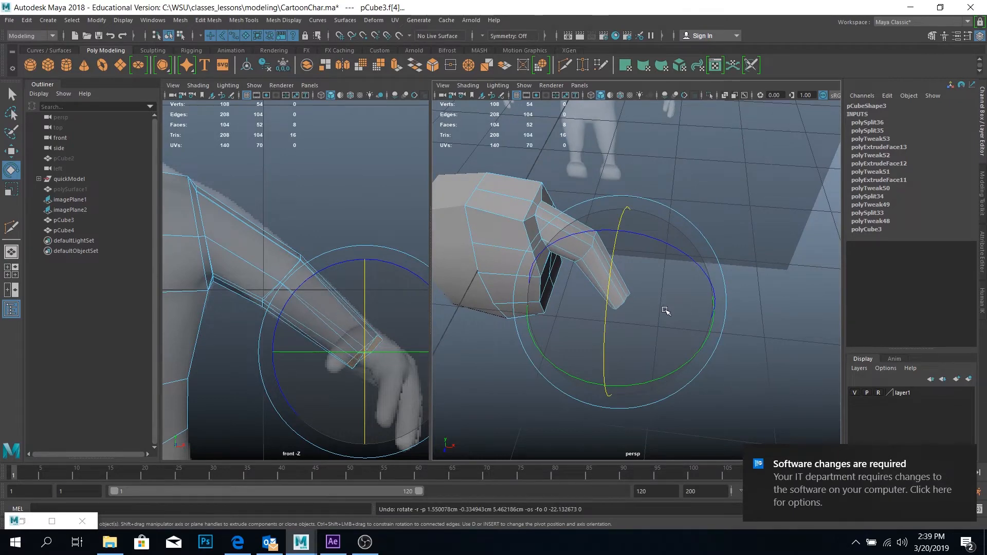
Rotate the wrist's end faces so they turn toward the front, and check the forearm's shape
{"action": "left_click_drag", "start_coordinate": [693, 357], "coordinate": [661, 364]}
{"action": "left_click_drag", "start_coordinate": [605, 336], "coordinate": [619, 282]}
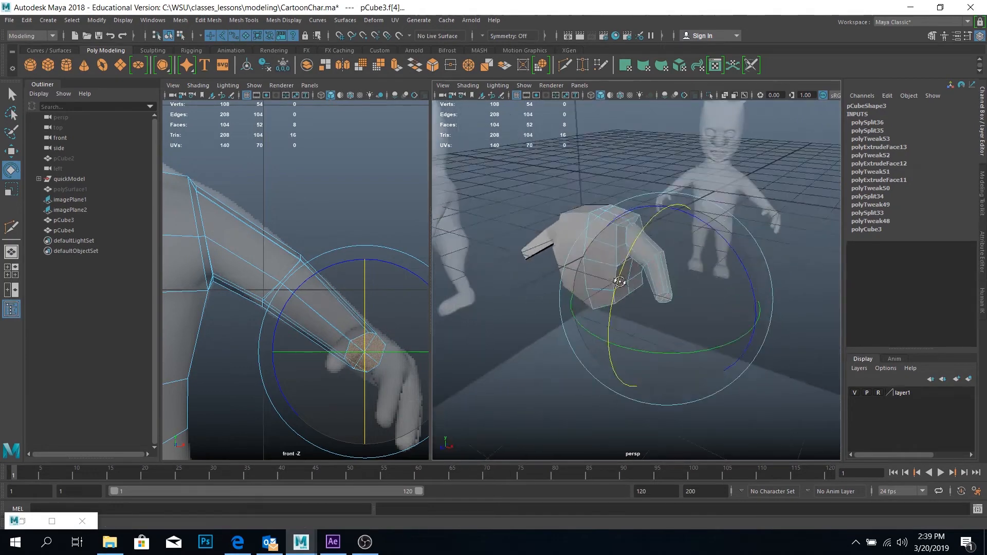
{"action": "scroll", "coordinate": [620, 281], "scroll_direction": "up", "scroll_amount": 6}
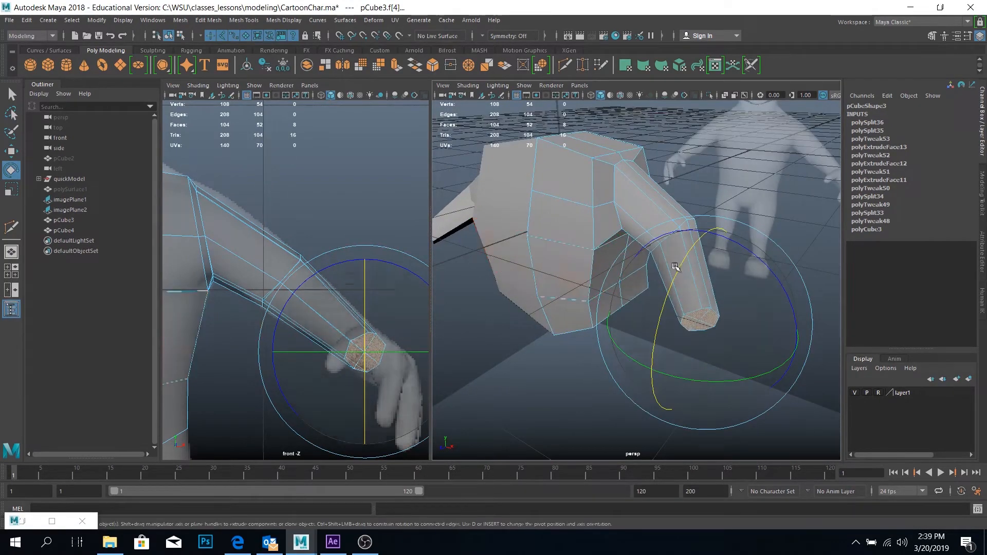
{"action": "left_click_drag", "start_coordinate": [675, 266], "coordinate": [664, 238], "text": "alt"}
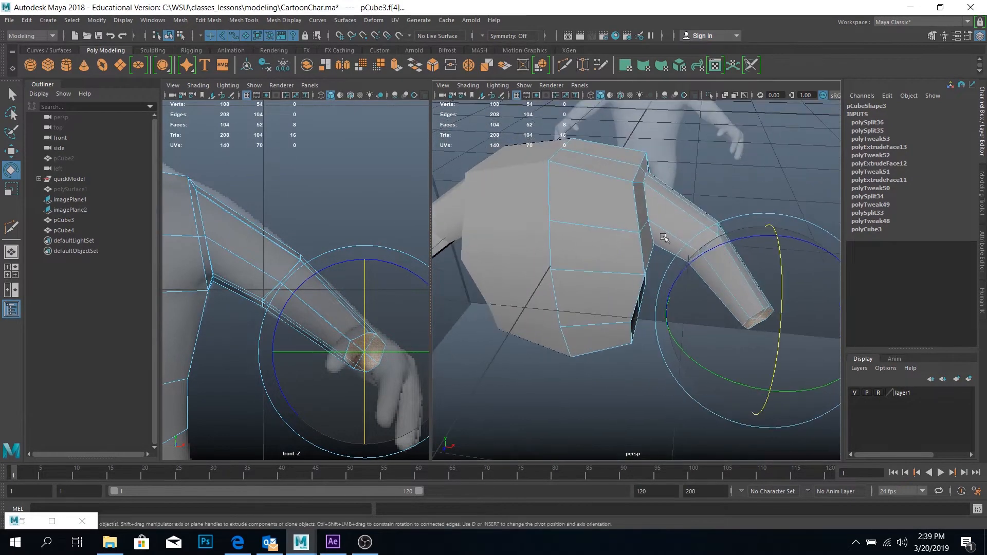
{"action": "key", "text": "y"}
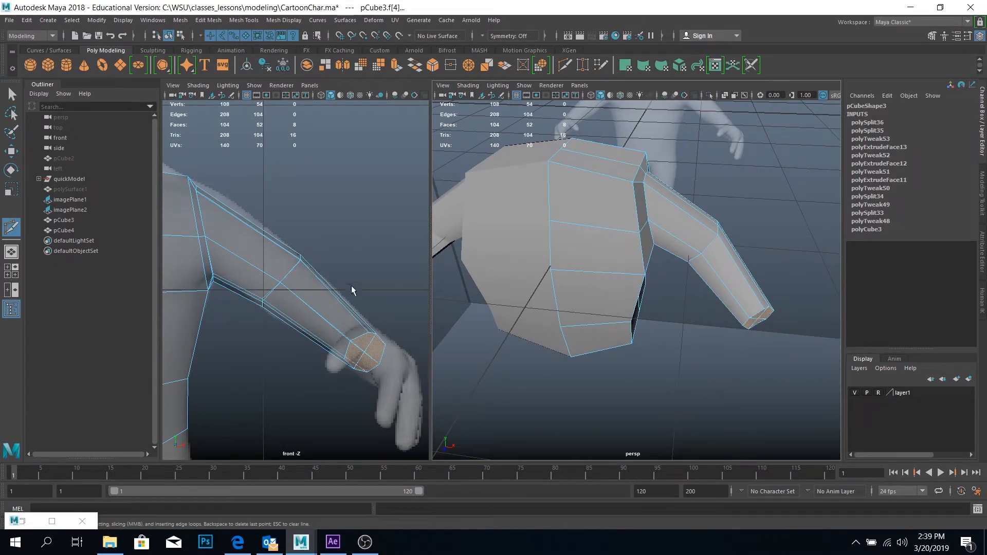
{"action": "left_click", "coordinate": [301, 260]}
{"action": "key", "text": "super"}
{"action": "key", "text": "super"}
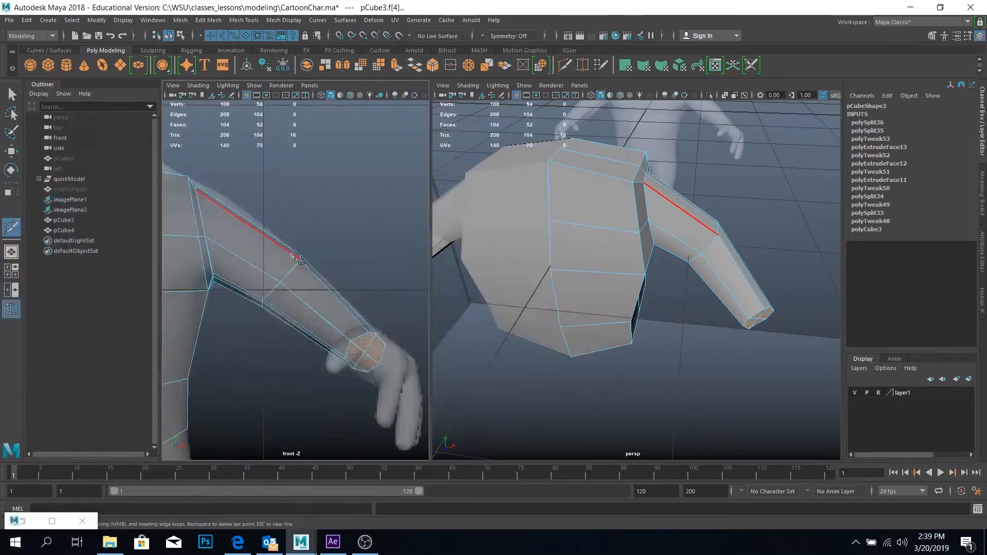
{"action": "middle_click_drag", "start_coordinate": [291, 254], "coordinate": [382, 237], "text": "alt"}
{"action": "right_click_drag", "start_coordinate": [381, 237], "coordinate": [322, 253], "text": "alt"}
{"action": "scroll", "coordinate": [321, 252], "scroll_direction": "up", "scroll_amount": 3}
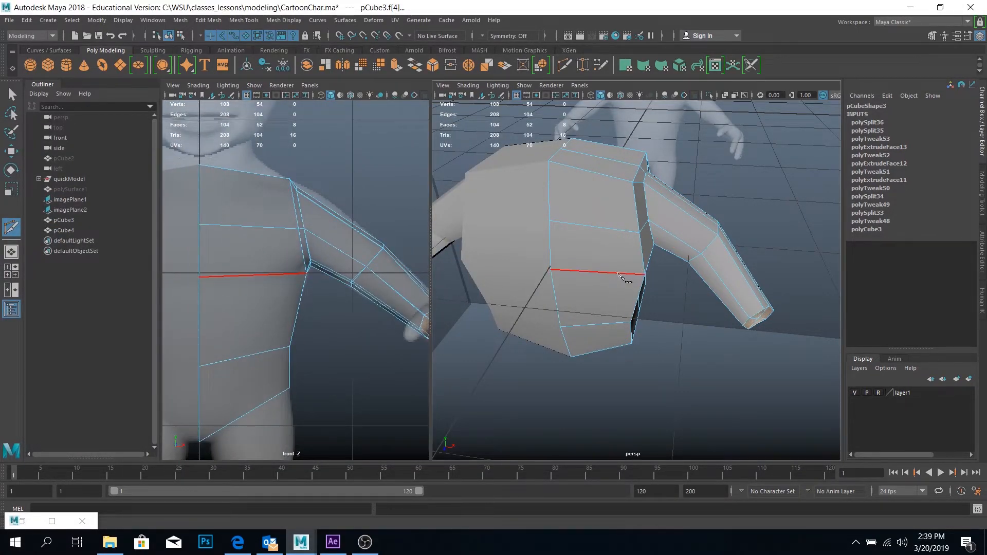
{"action": "left_click_drag", "start_coordinate": [626, 276], "coordinate": [630, 217], "text": "alt"}
{"action": "scroll", "coordinate": [655, 181], "scroll_direction": "up", "scroll_amount": 4}
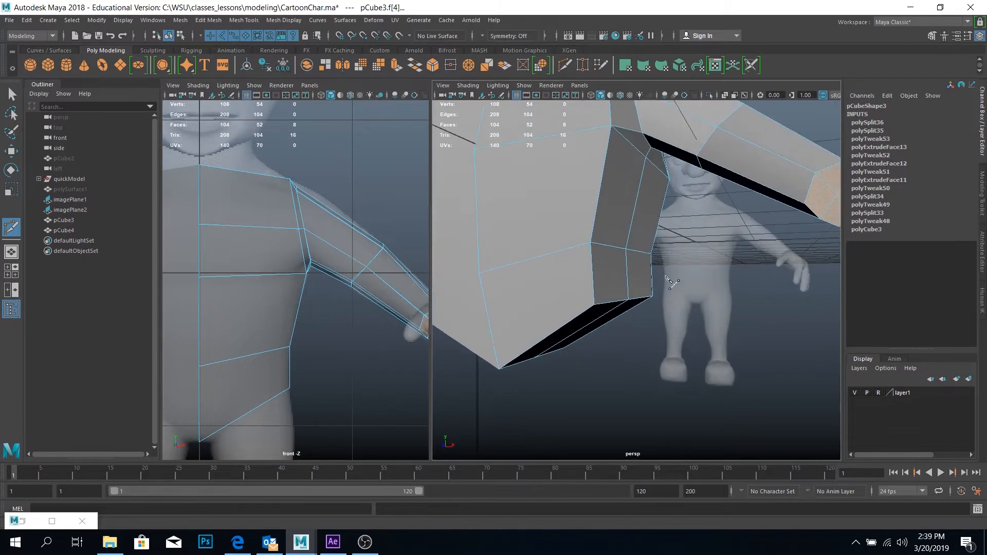
{"action": "middle_click_drag", "start_coordinate": [655, 182], "coordinate": [650, 271], "text": "alt"}
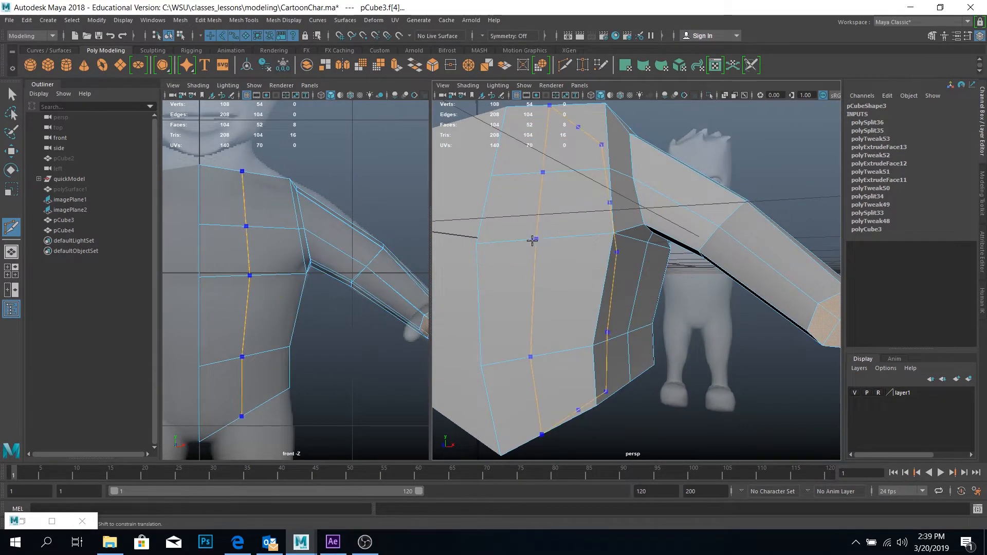
{"action": "left_click_drag", "start_coordinate": [594, 260], "coordinate": [617, 278], "text": "alt"}
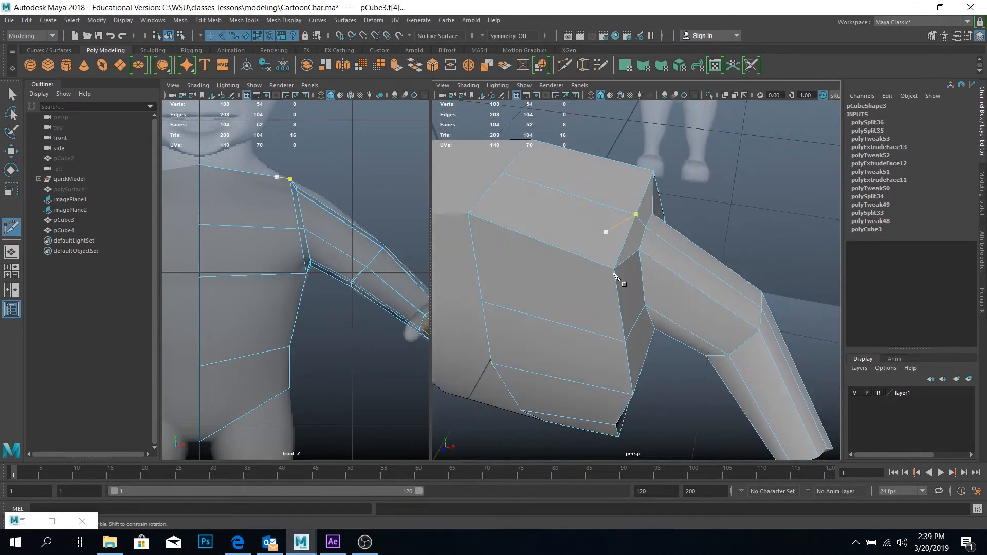
{"action": "key", "text": "w"}
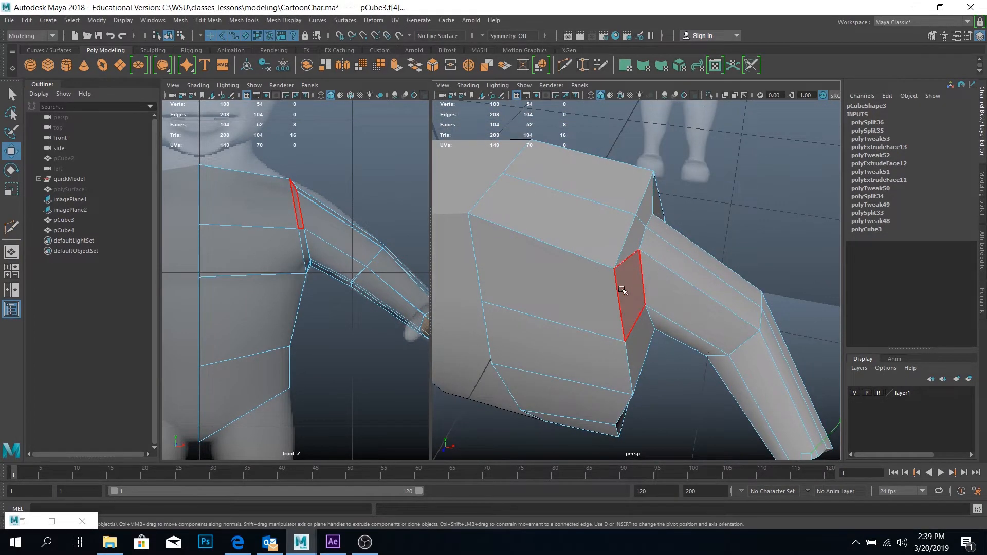
Select the vertical edges along the torso's front outer corner and move them inward to round the side of the body
{"action": "left_click_drag", "start_coordinate": [617, 295], "coordinate": [615, 312], "text": "alt"}
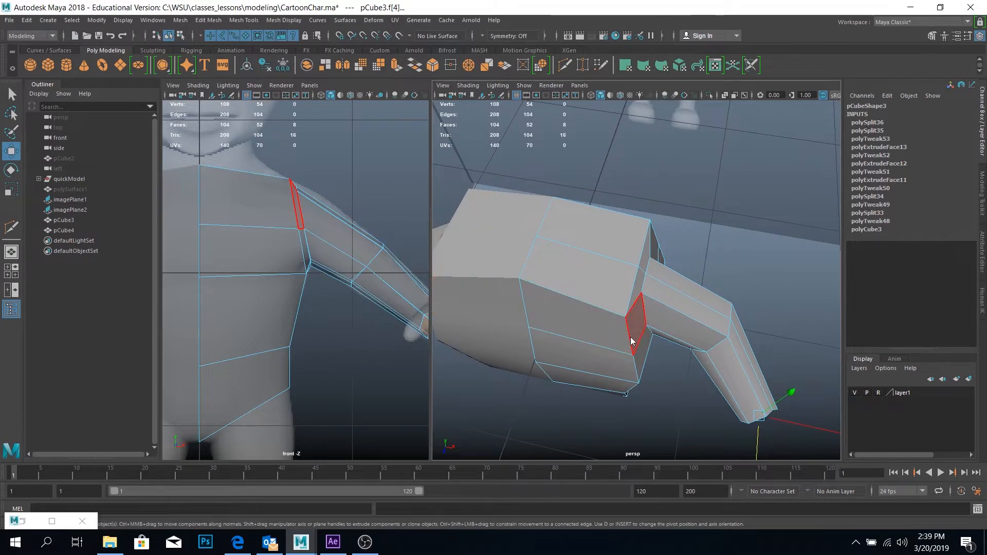
{"action": "right_click_drag", "start_coordinate": [630, 248], "coordinate": [629, 218]}
{"action": "left_click", "coordinate": [641, 368]}
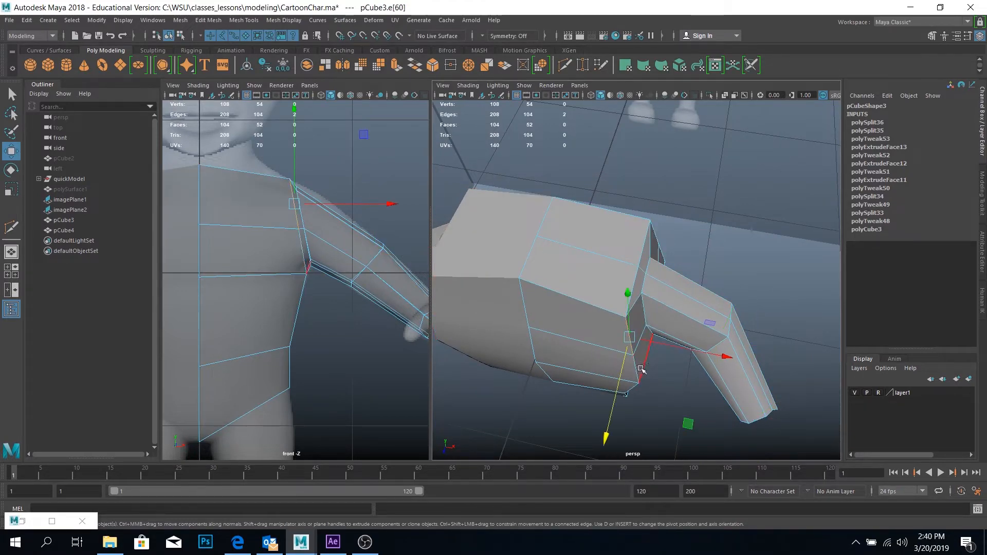
{"action": "left_click", "coordinate": [635, 366], "text": "shift"}
{"action": "left_click_drag", "start_coordinate": [655, 412], "coordinate": [549, 236], "text": "alt"}
{"action": "left_click", "coordinate": [653, 267], "text": "shift"}
{"action": "left_click", "coordinate": [649, 317], "text": "shift"}
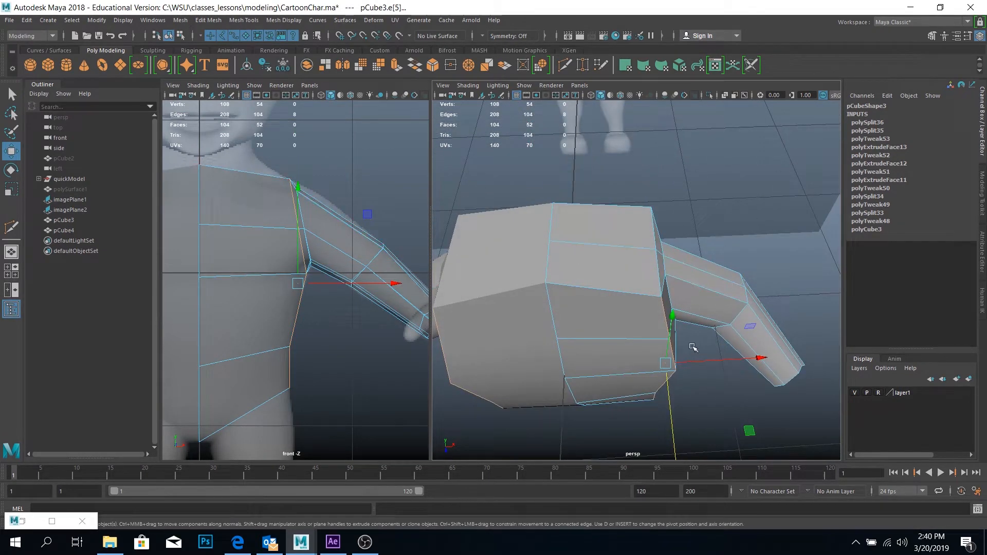
{"action": "middle_click_drag", "start_coordinate": [749, 430], "coordinate": [724, 410]}
{"action": "mouse_move", "coordinate": [723, 409]}
{"action": "left_mouse_down", "text": "alt"}
{"action": "mouse_move", "coordinate": [641, 253]}
{"action": "mouse_move", "coordinate": [642, 327]}
{"action": "mouse_move", "coordinate": [710, 396]}
{"action": "mouse_move", "coordinate": [708, 419]}
{"action": "left_mouse_up", "text": "alt"}
Move the torso's back outer corner edges inward and shift the front and back vertices on top of the shoulder slightly outward
{"action": "double_click", "coordinate": [641, 254]}
{"action": "left_click_drag", "start_coordinate": [613, 383], "coordinate": [673, 257]}
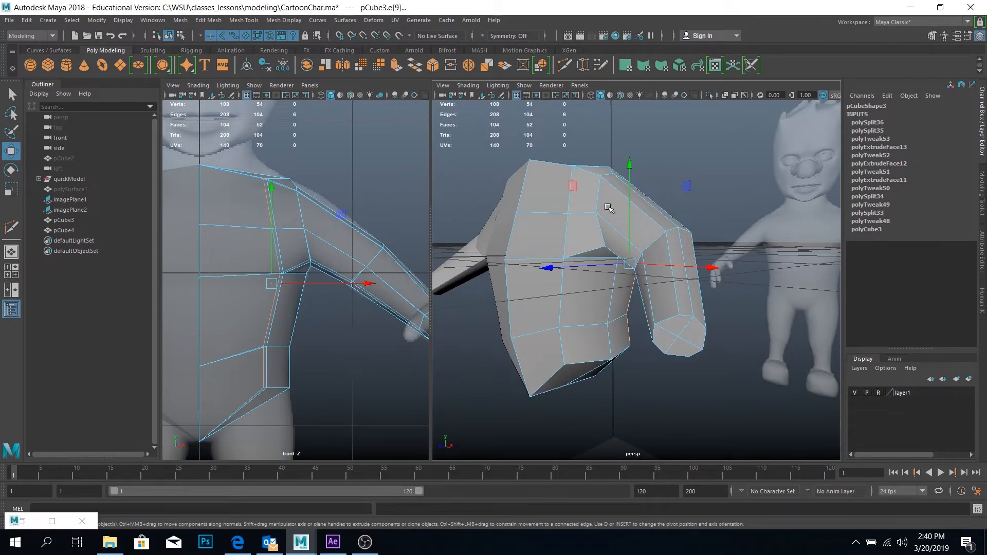
{"action": "left_click_drag", "start_coordinate": [608, 207], "coordinate": [634, 252], "text": "alt"}
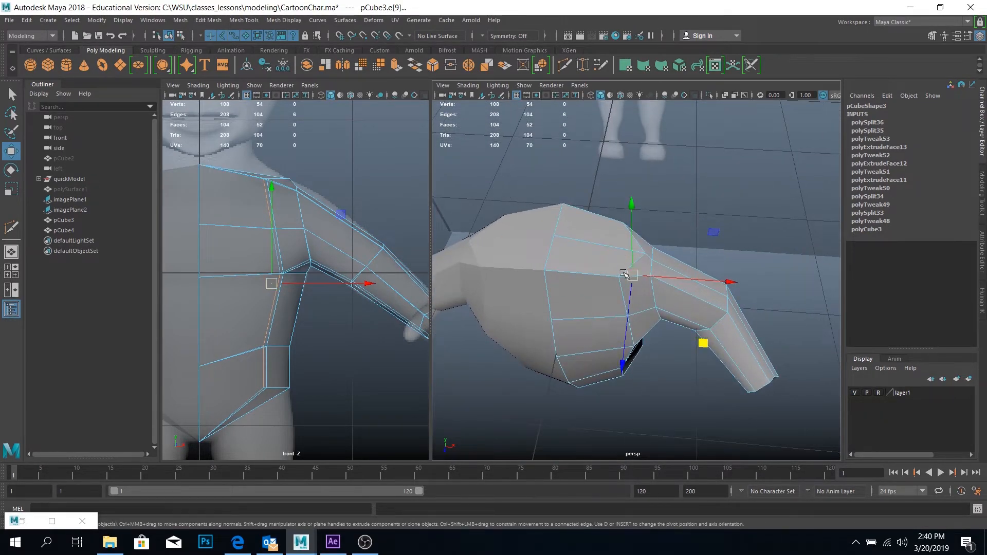
{"action": "right_click_drag", "start_coordinate": [620, 276], "coordinate": [612, 271]}
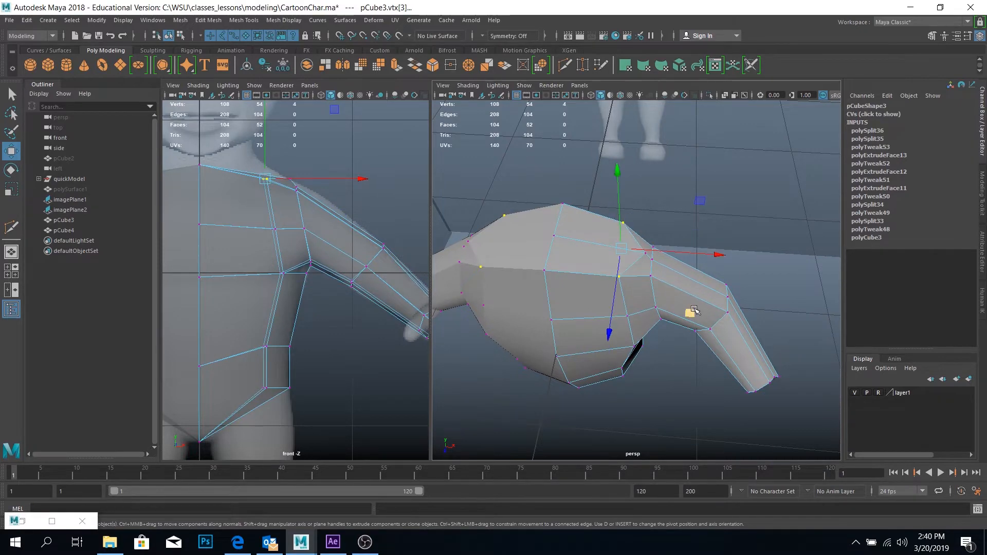
{"action": "middle_click_drag", "start_coordinate": [692, 310], "coordinate": [704, 315]}
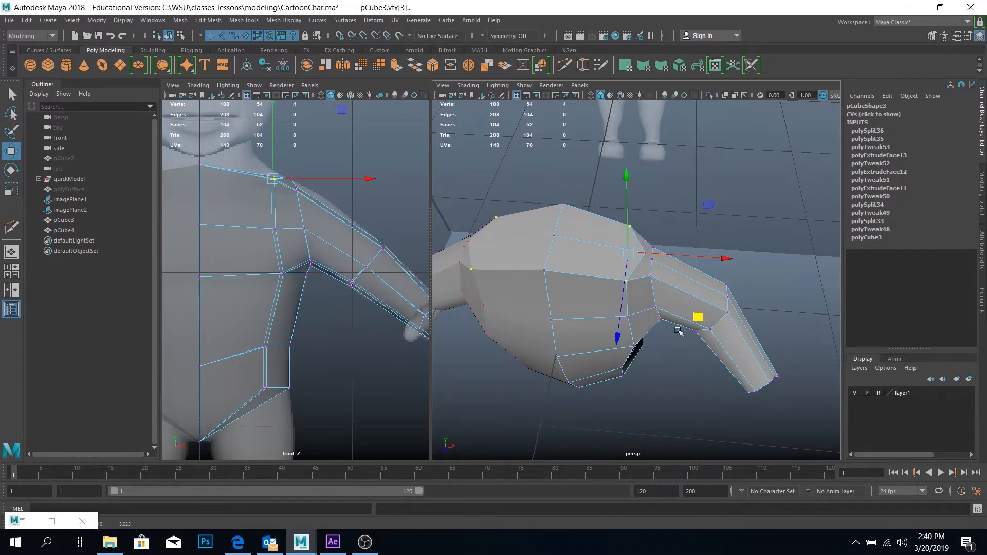
Preview the torso smoothed, restore the unsmoothed display and return to object mode
{"action": "left_click_drag", "start_coordinate": [679, 332], "coordinate": [631, 287], "text": "alt"}
{"action": "key", "text": "3"}
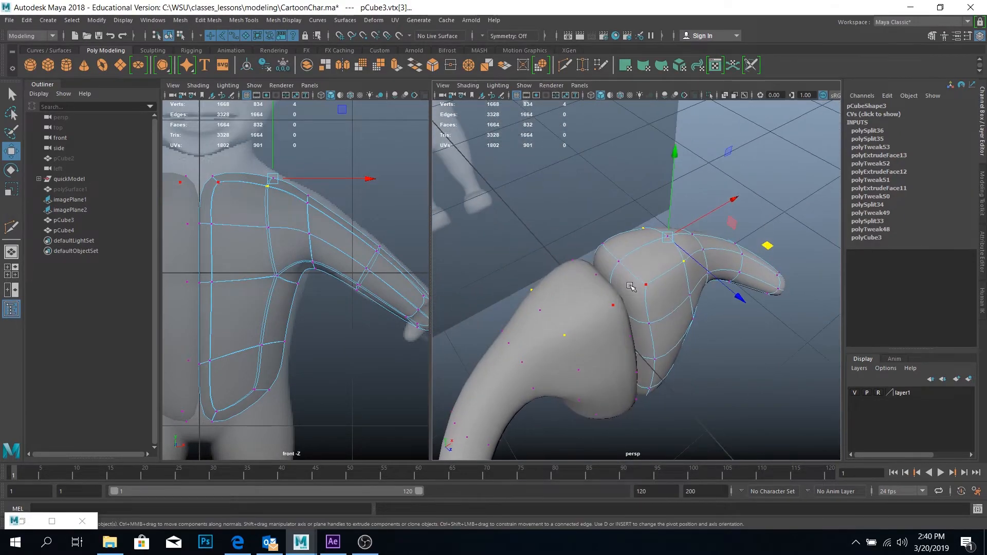
{"action": "key", "text": "1"}
{"action": "right_click_drag", "start_coordinate": [639, 252], "coordinate": [653, 238]}
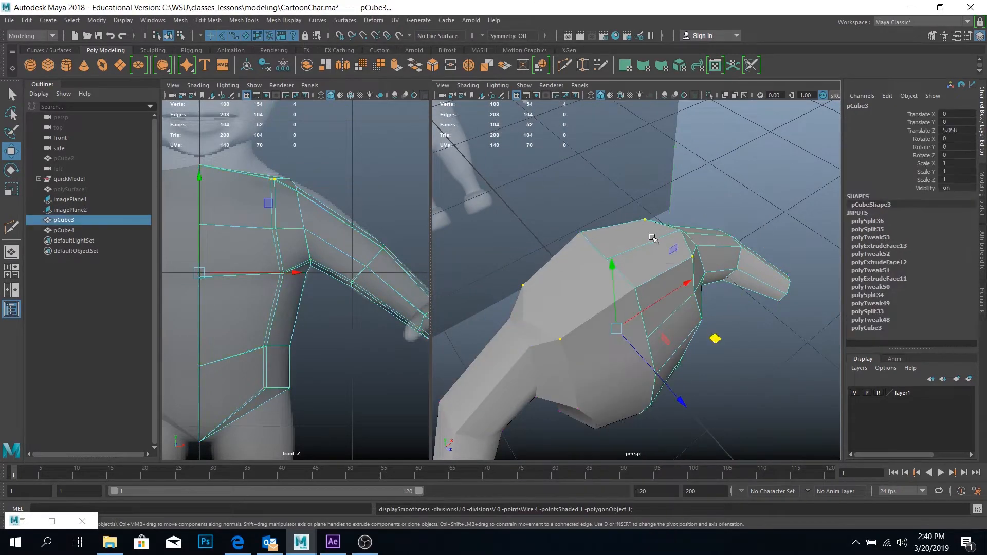
Isolate the half body pCube3 in the perspective view and select it so its whole inner side can be reached
{"action": "key", "text": "space"}
{"action": "left_click_drag", "start_coordinate": [612, 263], "coordinate": [617, 272]}
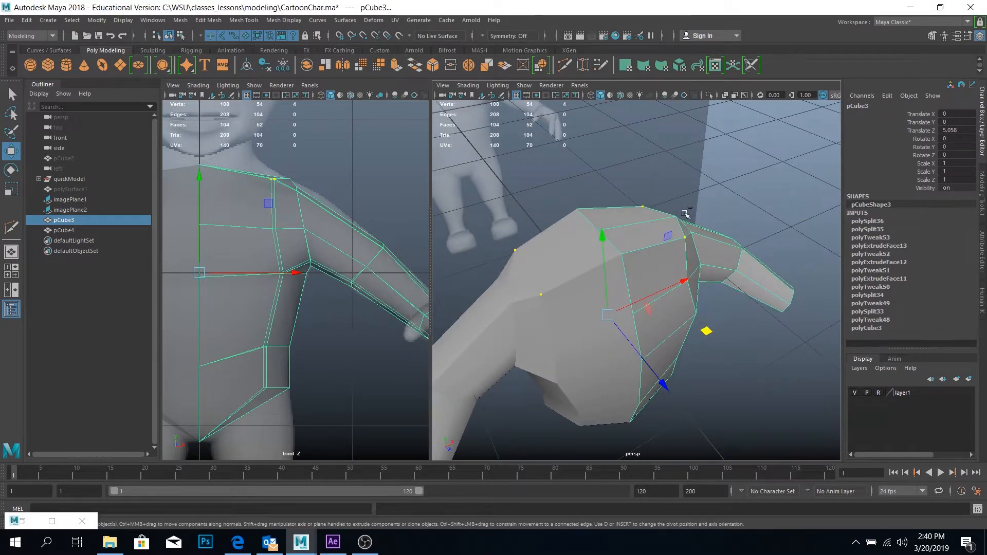
{"action": "key", "text": "ctrl+1"}
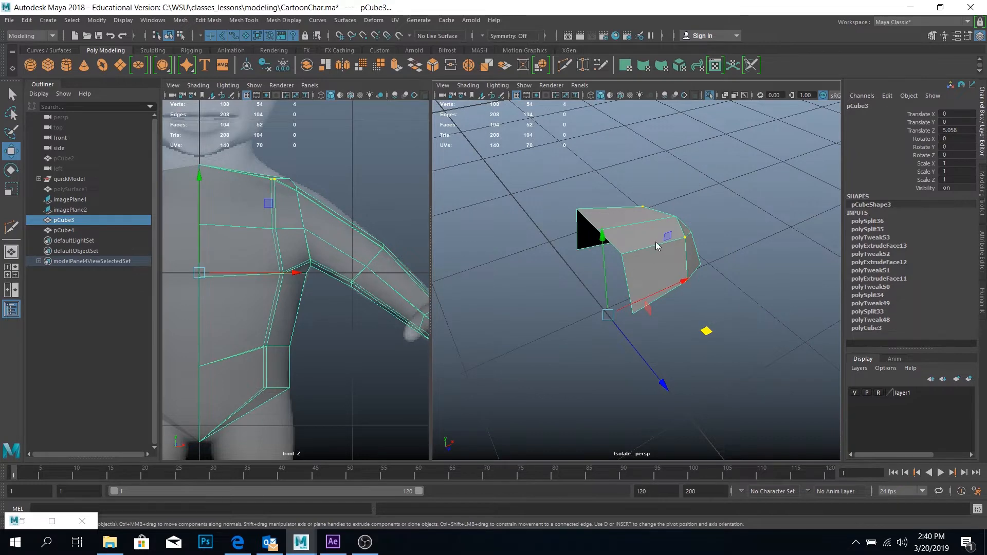
{"action": "right_click_drag", "start_coordinate": [656, 245], "coordinate": [705, 226]}
{"action": "left_click", "coordinate": [714, 261]}
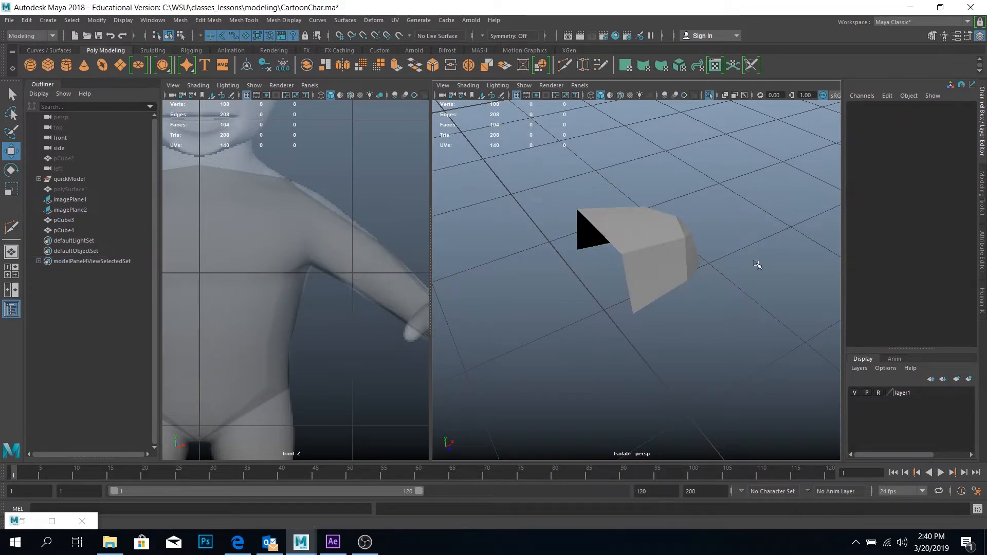
{"action": "left_click", "coordinate": [651, 278]}
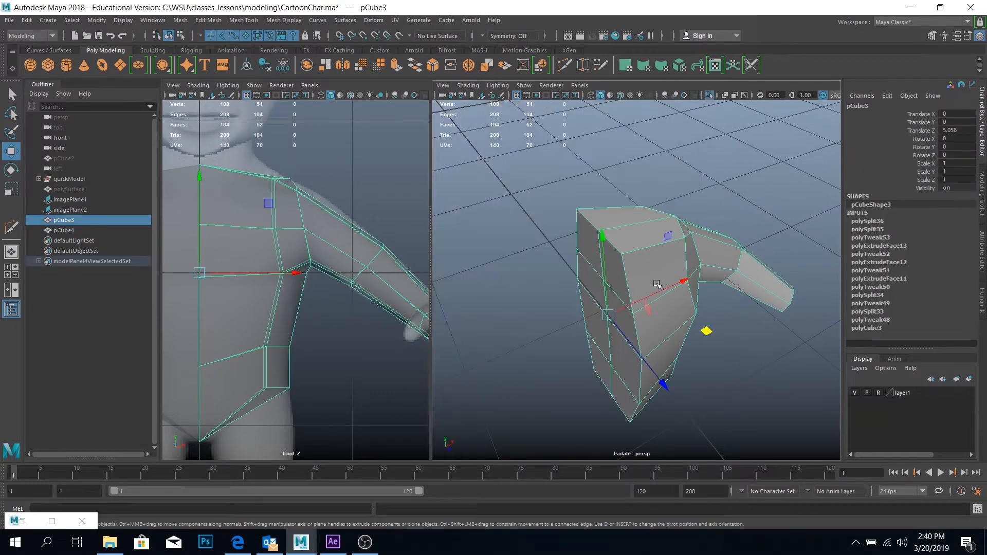
Select both columns of faces on the half body's inner wall along the mirror plane
{"action": "left_click_drag", "start_coordinate": [623, 239], "coordinate": [597, 215], "text": "alt"}
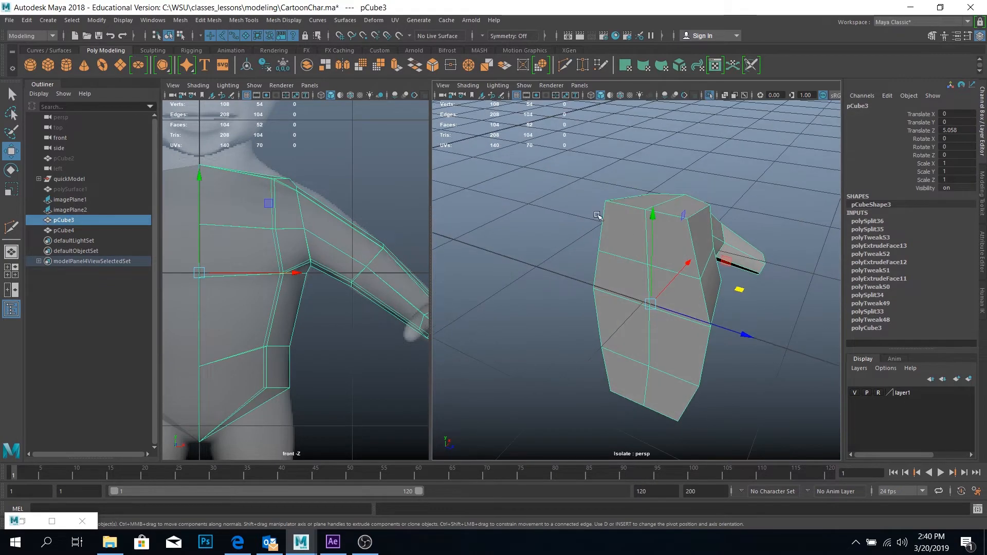
{"action": "right_click_drag", "start_coordinate": [617, 231], "coordinate": [615, 253]}
{"action": "left_click", "coordinate": [624, 231]}
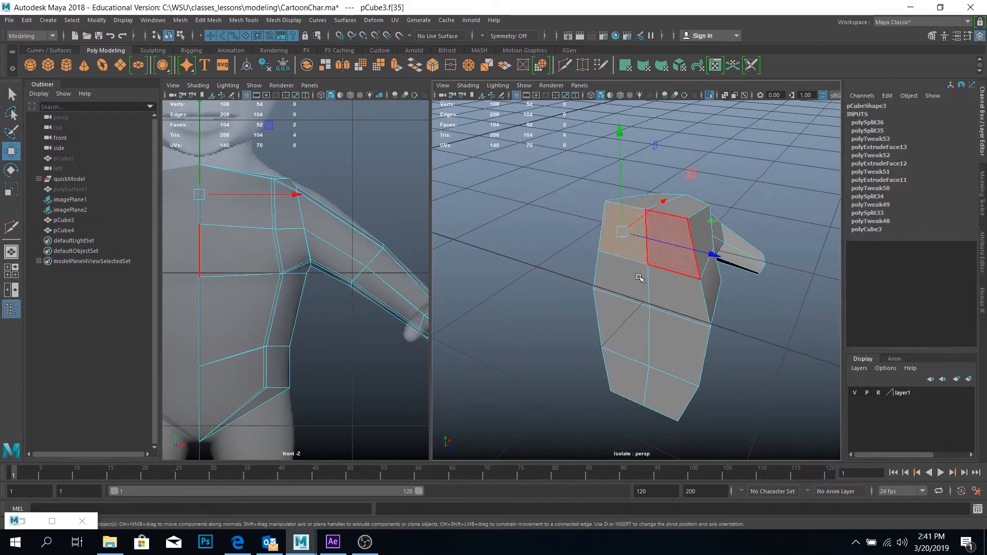
{"action": "double_click", "coordinate": [636, 382], "text": "shift"}
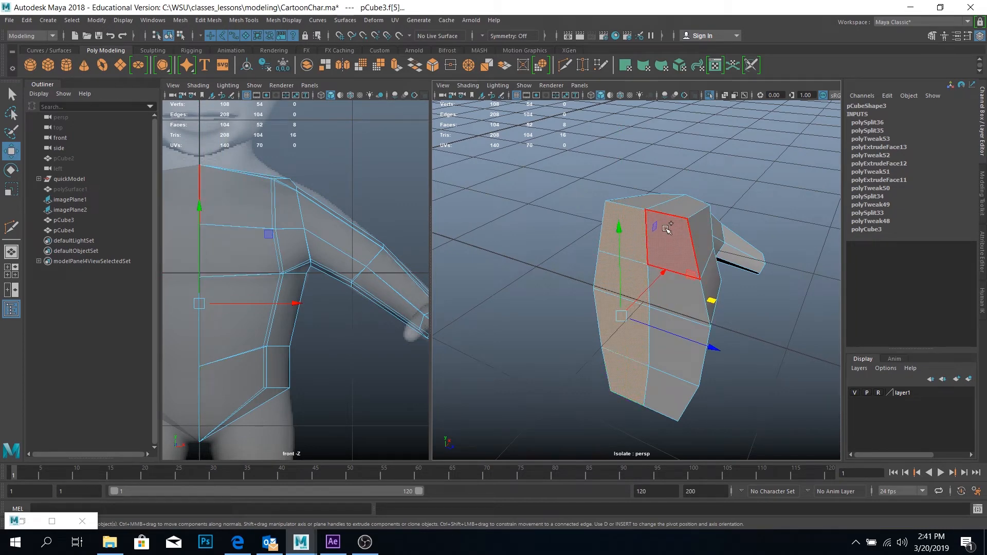
{"action": "left_click", "coordinate": [667, 230], "text": "shift"}
{"action": "double_click", "coordinate": [670, 384], "text": "shift"}
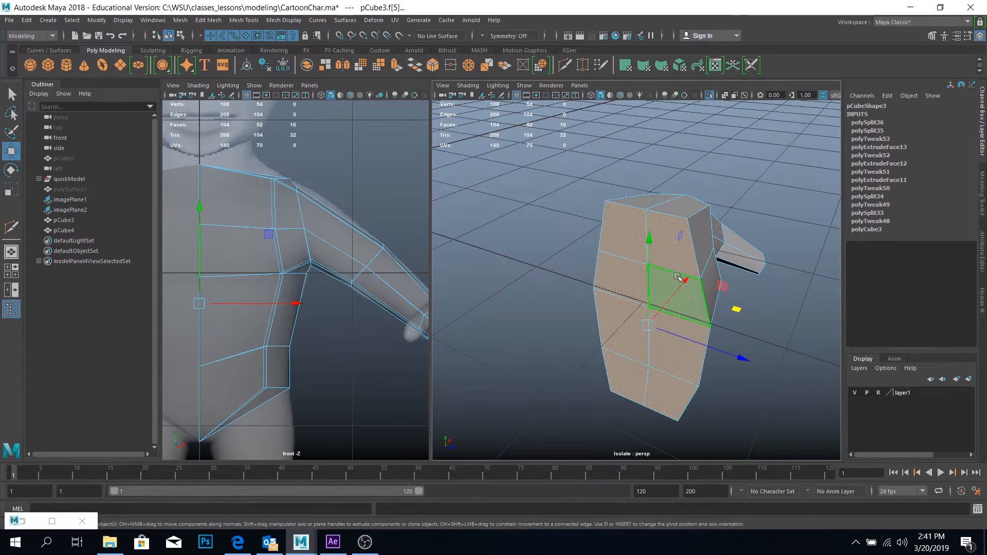
{"action": "mouse_move", "coordinate": [649, 276]}
{"action": "left_mouse_down", "text": "alt"}
{"action": "mouse_move", "coordinate": [802, 275]}
{"action": "mouse_move", "coordinate": [724, 252]}
{"action": "mouse_move", "coordinate": [634, 273]}
{"action": "left_mouse_up", "text": "alt"}
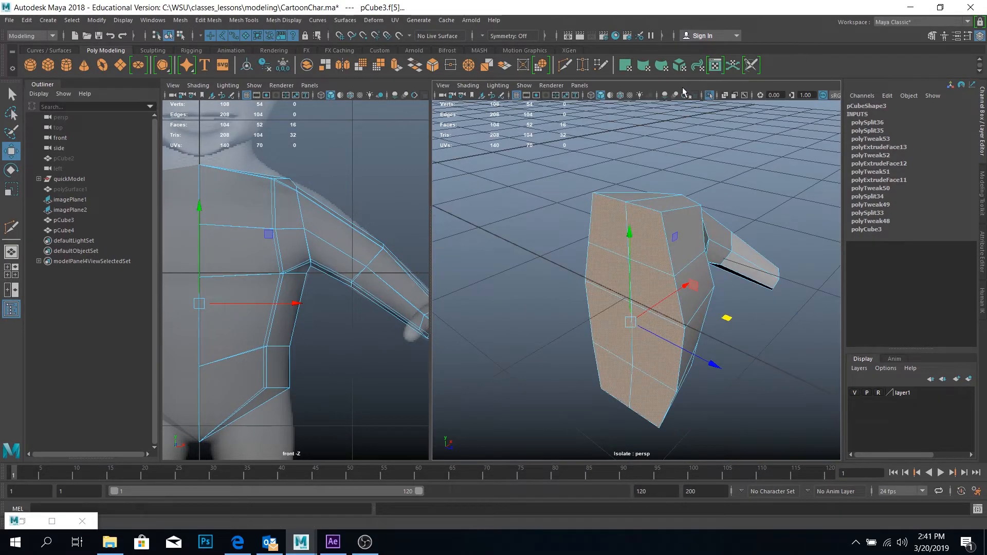
Check the inner wall selection by isolating it, delete those faces and turn the isolation off
{"action": "left_click", "coordinate": [709, 95]}
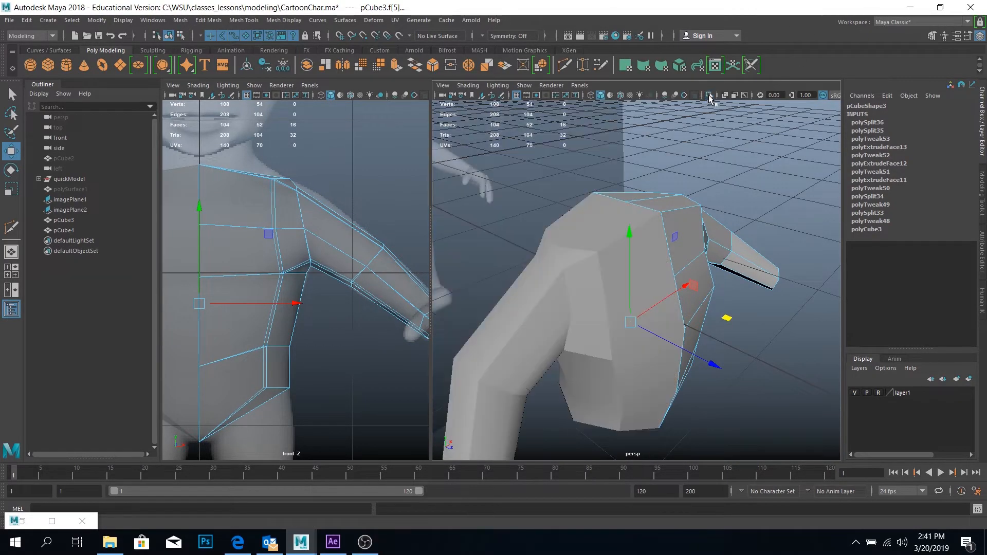
{"action": "left_click", "coordinate": [709, 95]}
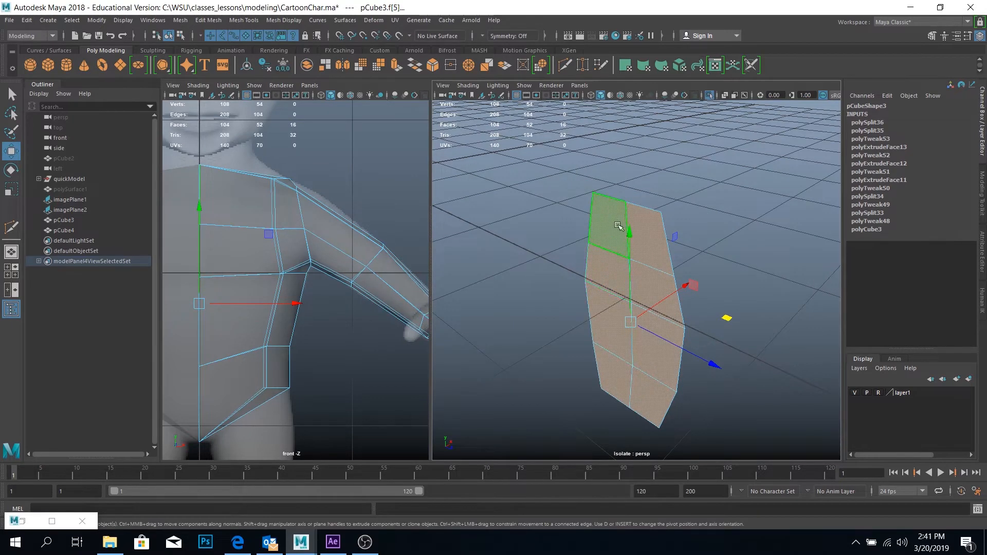
{"action": "left_click", "coordinate": [709, 95]}
{"action": "left_click", "coordinate": [708, 96]}
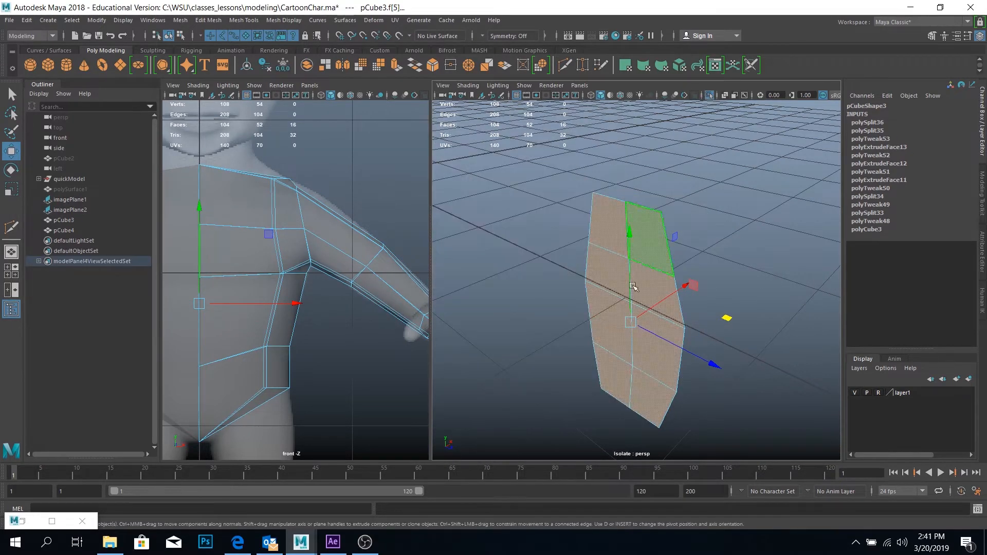
{"action": "key", "text": "Delete"}
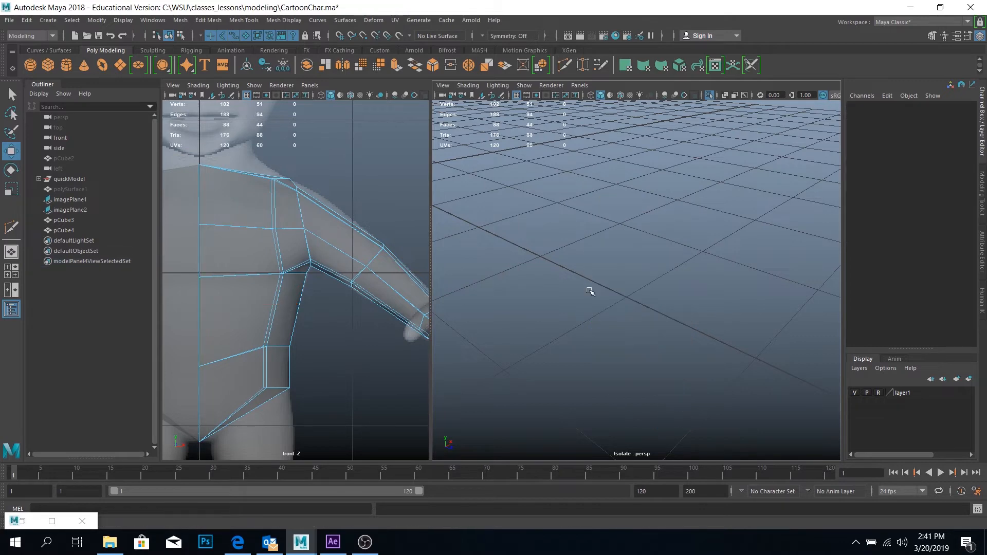
{"action": "left_click", "coordinate": [711, 92]}
Preview the half body smoothed in object mode and compare the joined torso with the reference character in the front and perspective views
{"action": "left_click_drag", "start_coordinate": [631, 289], "coordinate": [565, 308], "text": "alt"}
{"action": "right_click_drag", "start_coordinate": [624, 225], "coordinate": [657, 210]}
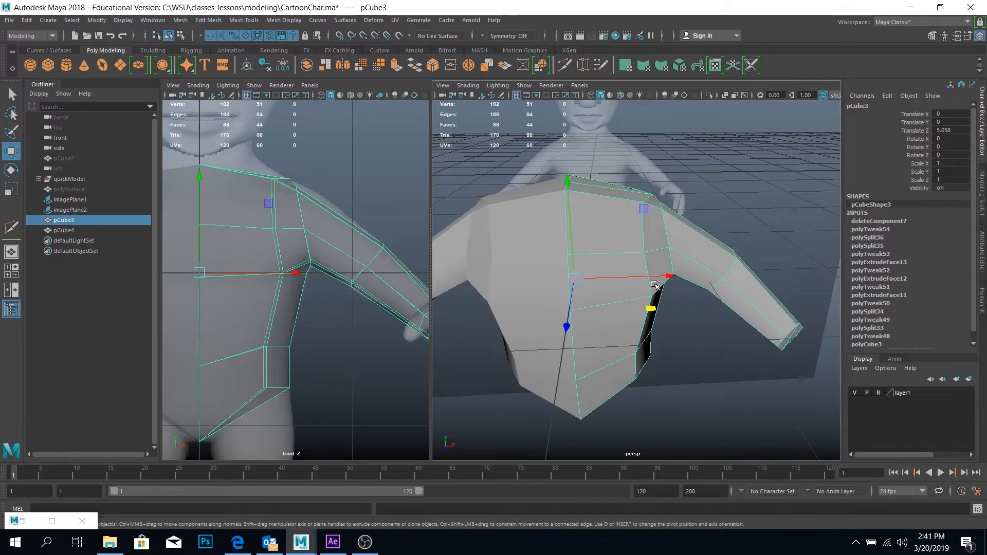
{"action": "right_click_drag", "start_coordinate": [655, 284], "coordinate": [626, 282], "text": "alt"}
{"action": "key", "text": "3"}
{"action": "left_click_drag", "start_coordinate": [667, 313], "coordinate": [646, 332], "text": "alt"}
{"action": "left_click", "coordinate": [626, 354]}
{"action": "mouse_move", "coordinate": [330, 306]}
{"action": "right_mouse_down", "text": "alt"}
{"action": "mouse_move", "coordinate": [320, 289]}
{"action": "mouse_move", "coordinate": [327, 303]}
{"action": "right_mouse_up", "text": "alt"}
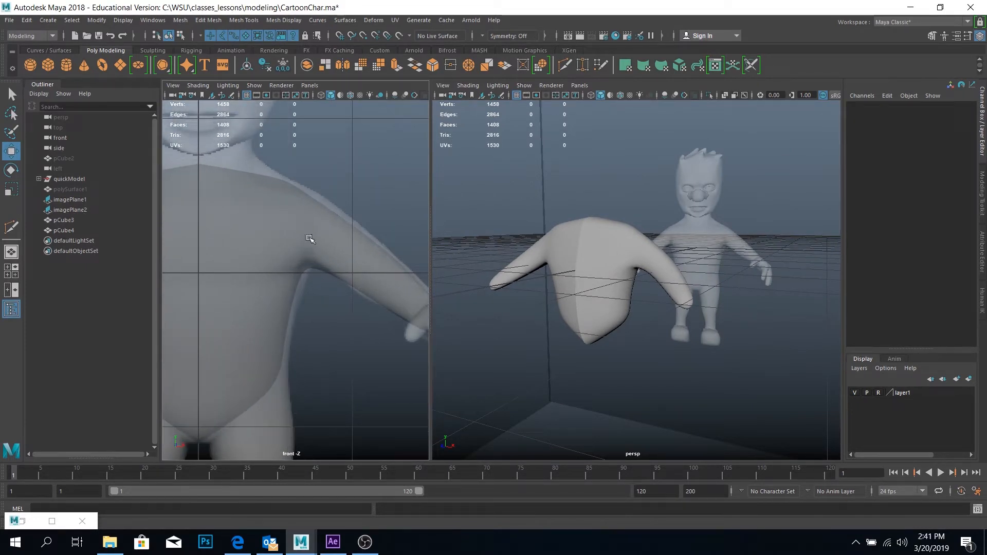
{"action": "scroll", "coordinate": [309, 238], "scroll_direction": "down", "scroll_amount": 6}
{"action": "scroll", "coordinate": [292, 245], "scroll_direction": "up", "scroll_amount": 1}
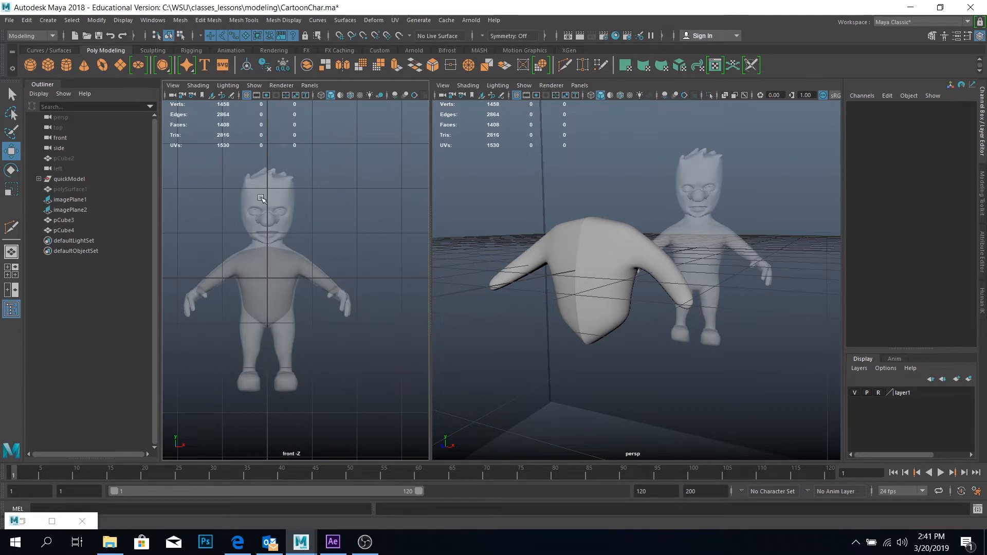
{"action": "scroll", "coordinate": [610, 251], "scroll_direction": "up", "scroll_amount": 4}
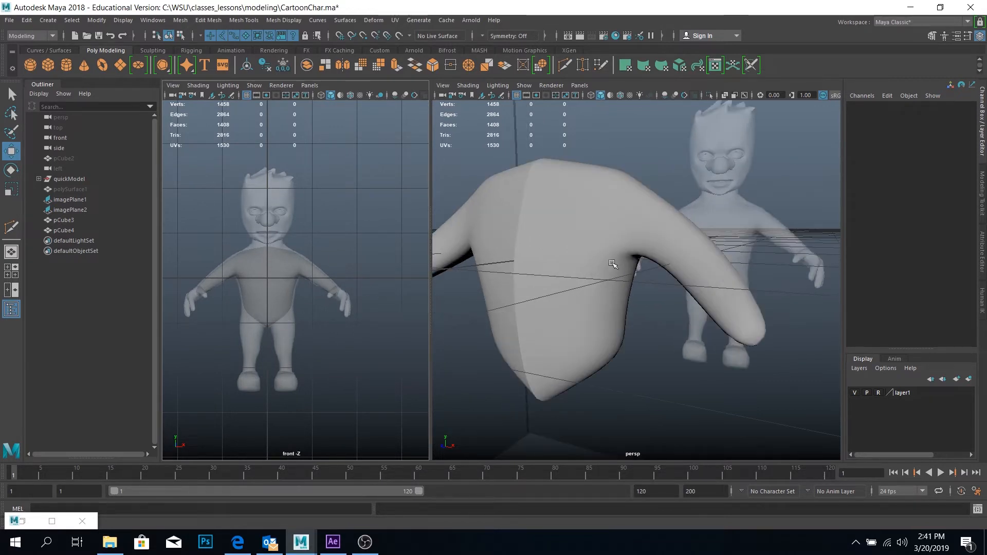
Return the half body to unsmoothed display and insert an edge loop across the torso just below the armpit with Multi-Cut
{"action": "left_click", "coordinate": [612, 264]}
{"action": "left_click_drag", "start_coordinate": [604, 280], "coordinate": [649, 271], "text": "alt"}
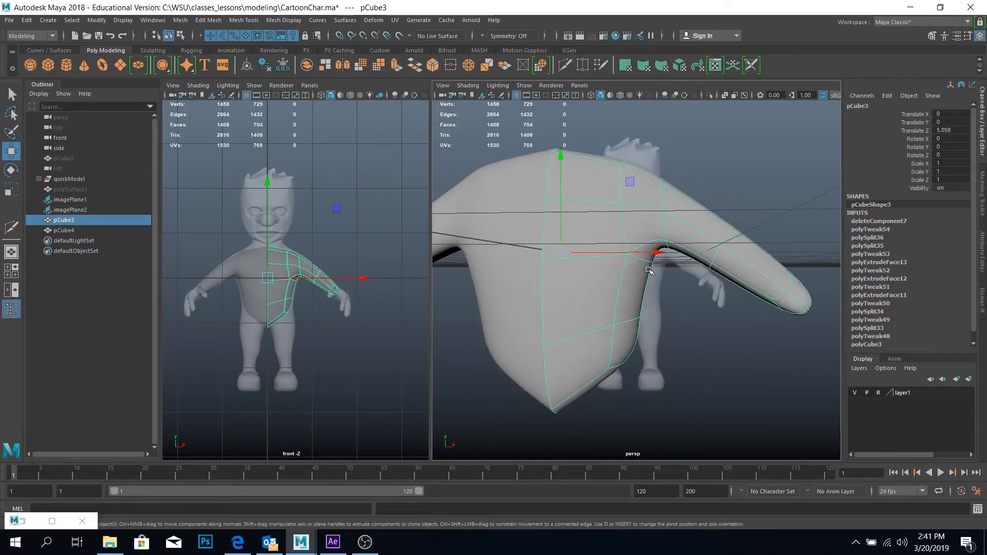
{"action": "key", "text": "1"}
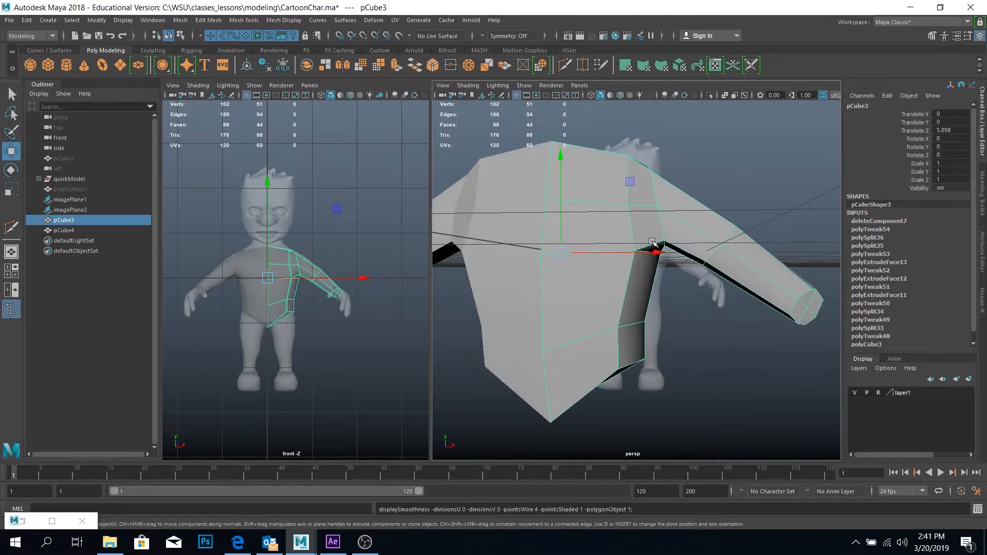
{"action": "left_click_drag", "start_coordinate": [653, 243], "coordinate": [617, 156], "text": "alt"}
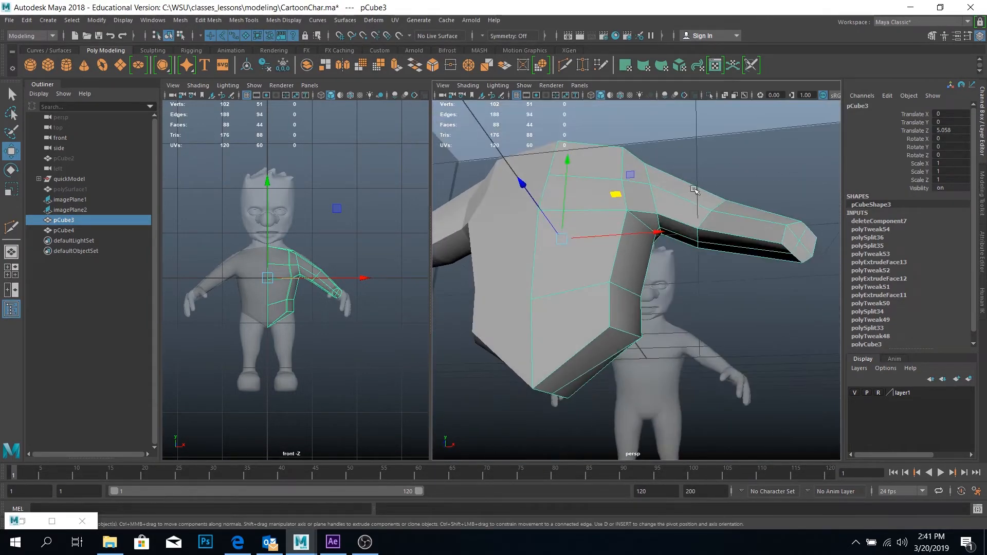
{"action": "left_click", "coordinate": [565, 65]}
{"action": "left_click", "coordinate": [651, 211], "text": "ctrl"}
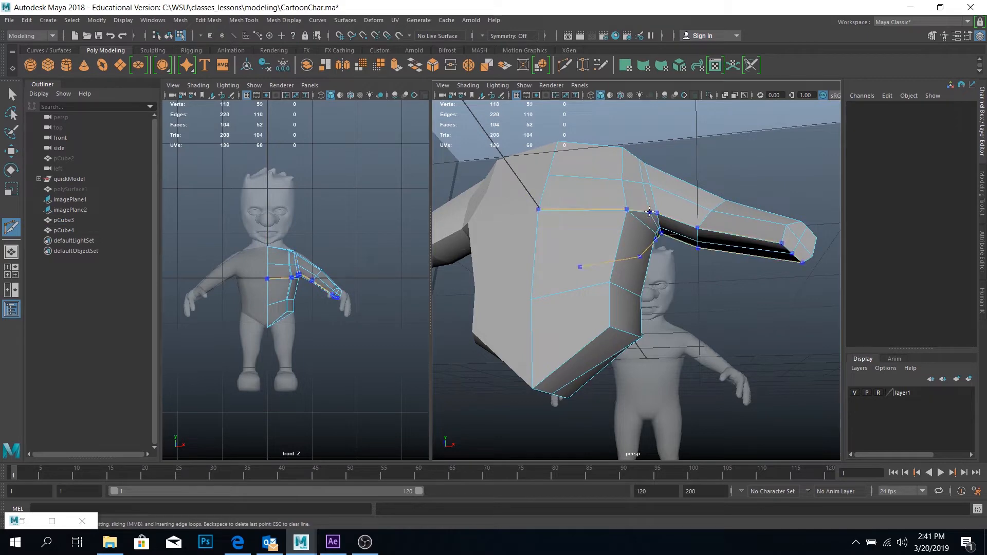
{"action": "key", "text": "Return"}
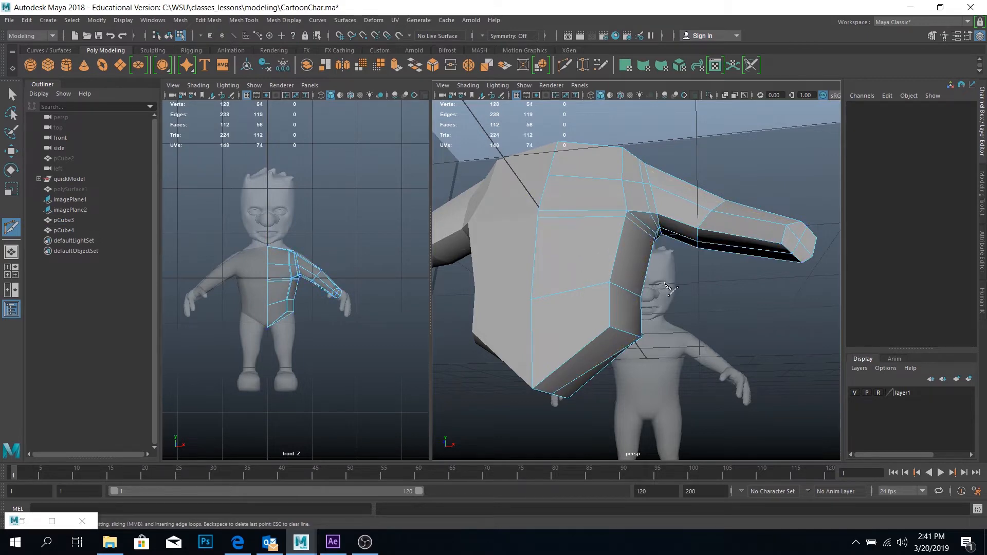
Display the half body smoothed and insert an edge loop around the shoulder where the arm meets the chest
{"action": "left_click_drag", "start_coordinate": [653, 236], "coordinate": [694, 331], "text": "alt"}
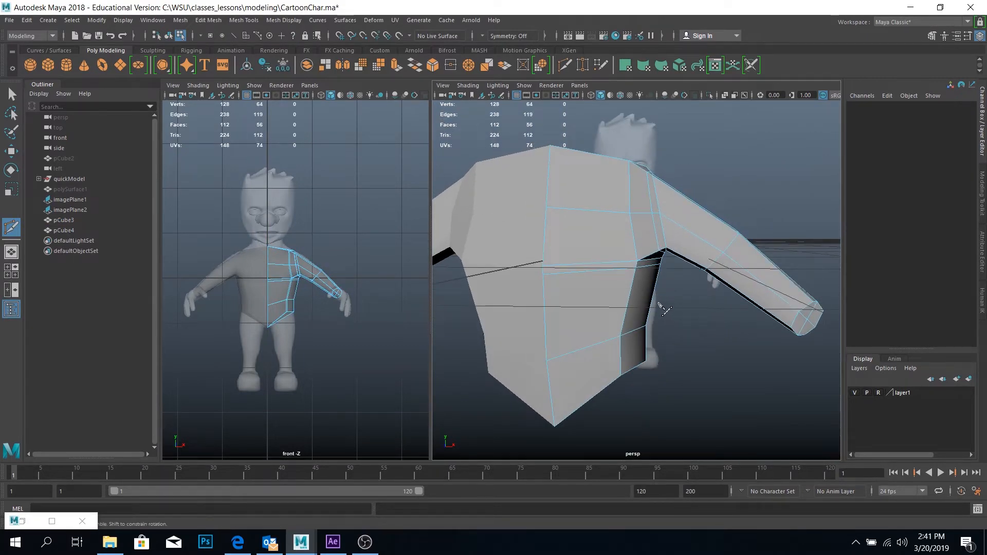
{"action": "key", "text": "3"}
{"action": "left_click_drag", "start_coordinate": [658, 264], "coordinate": [615, 220], "text": "alt"}
{"action": "key", "text": "q"}
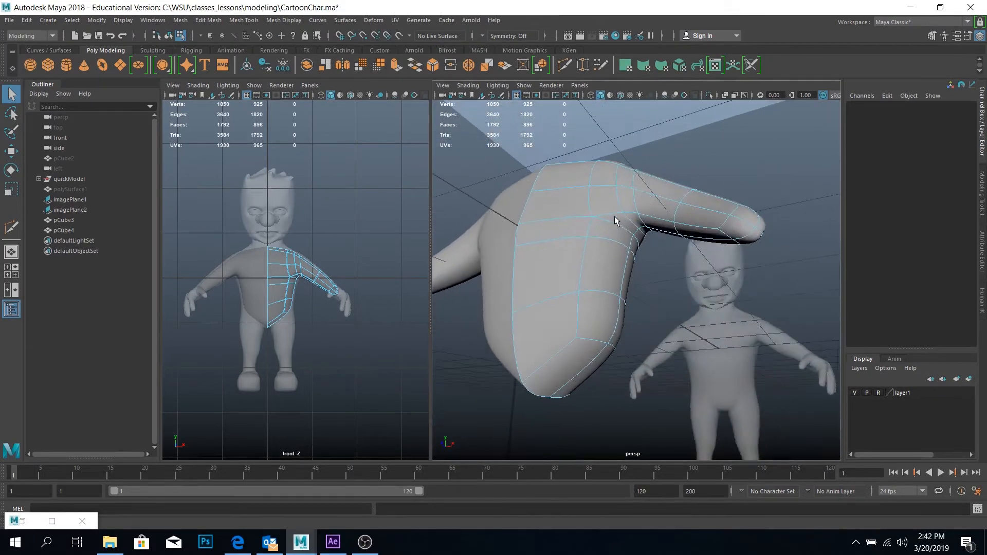
{"action": "left_click", "coordinate": [601, 66]}
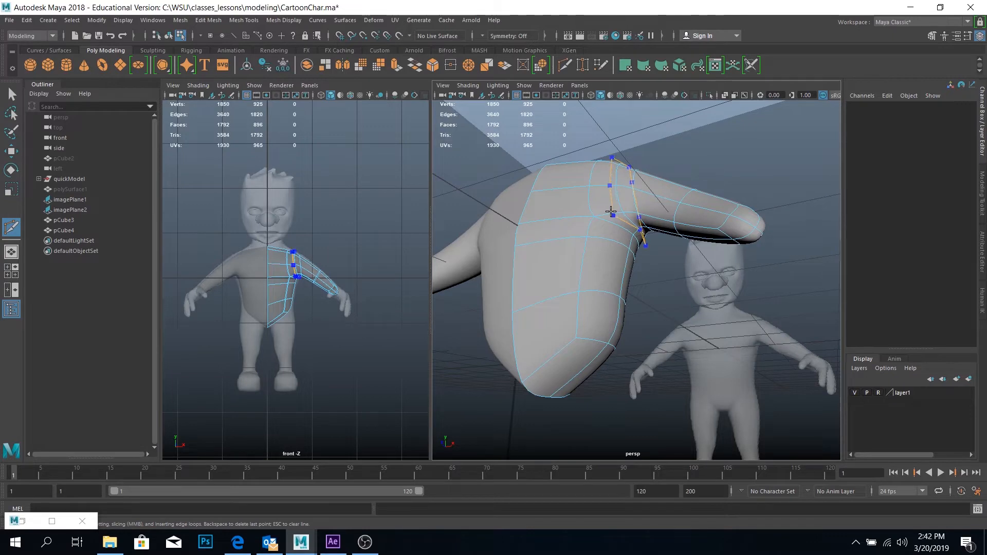
{"action": "left_click_drag", "start_coordinate": [670, 244], "coordinate": [596, 280], "text": "alt"}
{"action": "left_click", "coordinate": [15, 92]}
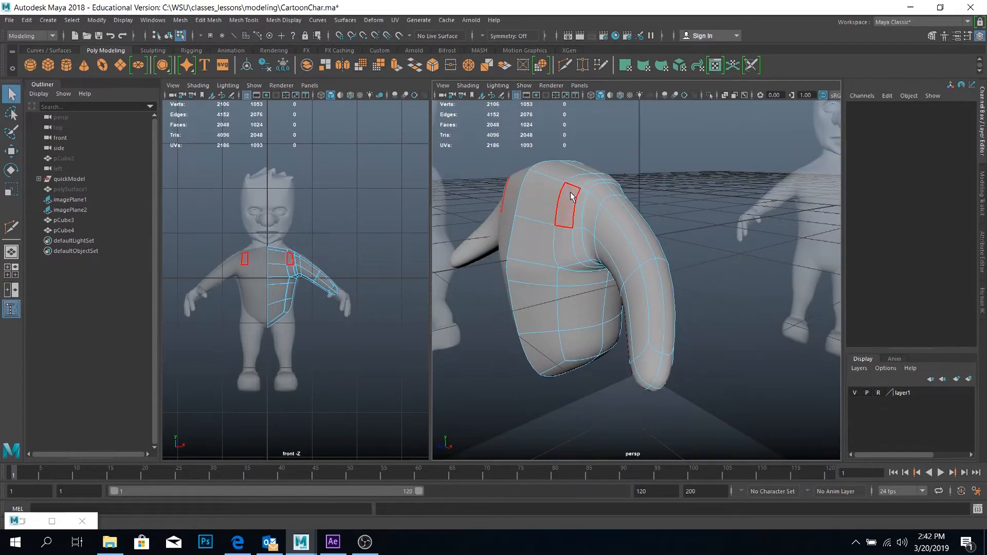
Insert a vertical edge loop through the half torso between the centre seam and the shoulder with Multi-Cut
{"action": "right_click_drag", "start_coordinate": [622, 211], "coordinate": [652, 183]}
{"action": "left_click", "coordinate": [667, 209]}
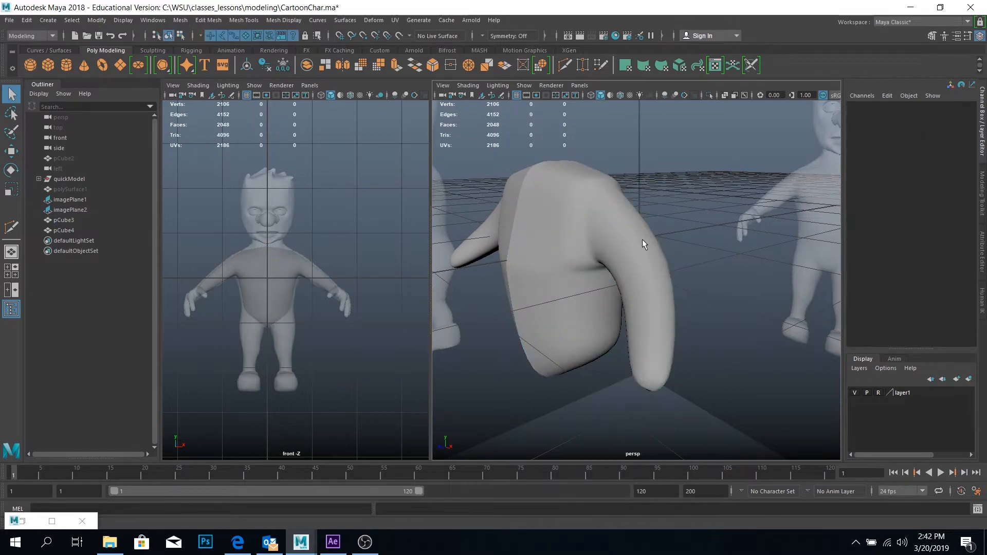
{"action": "left_click_drag", "start_coordinate": [643, 239], "coordinate": [680, 245], "text": "alt"}
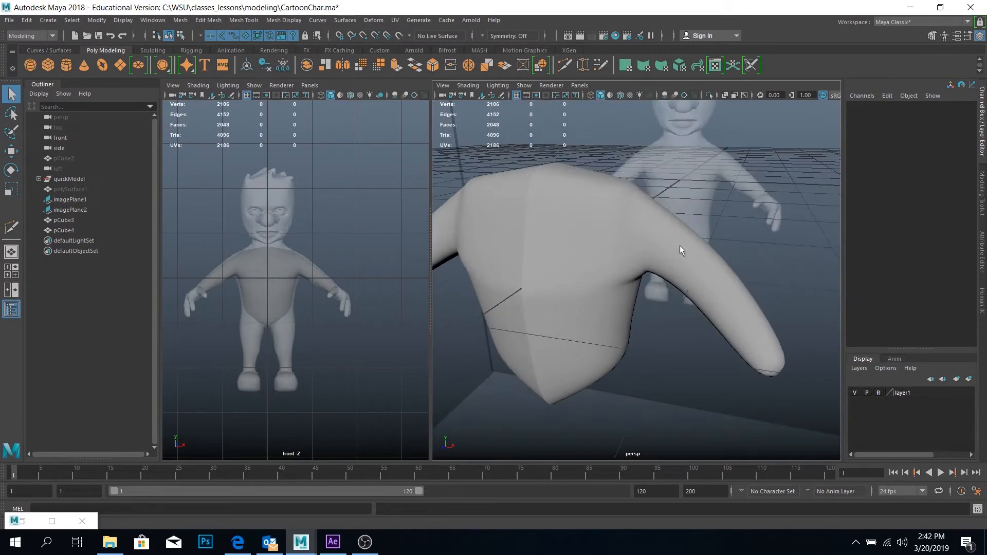
{"action": "left_click", "coordinate": [600, 236]}
{"action": "left_click_drag", "start_coordinate": [590, 240], "coordinate": [595, 267], "text": "alt"}
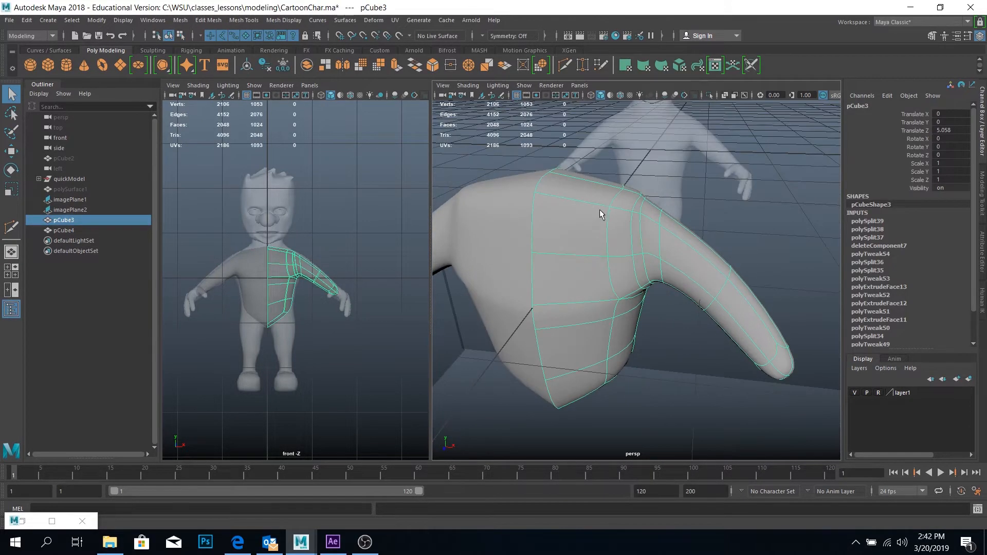
{"action": "left_click", "coordinate": [12, 227]}
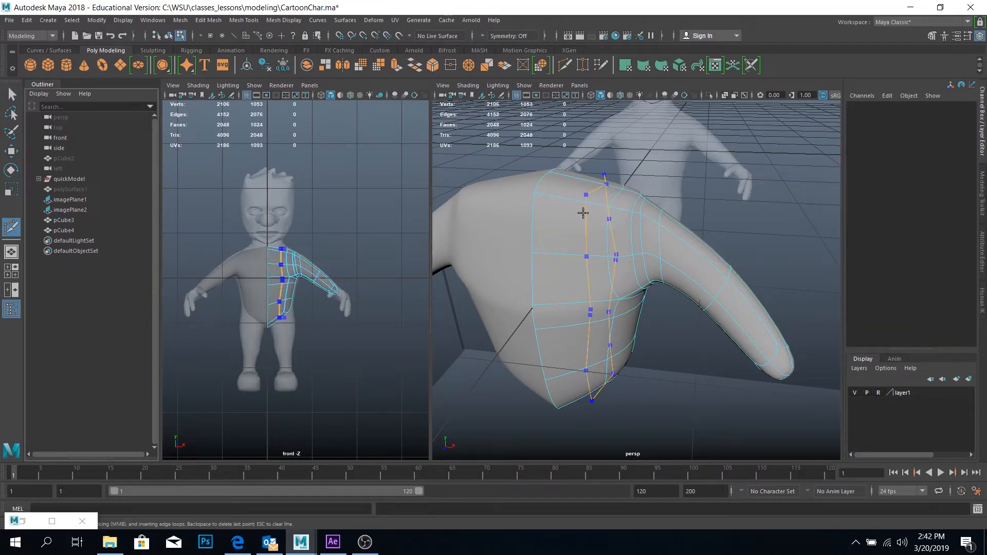
{"action": "scroll", "coordinate": [277, 219], "scroll_direction": "up", "scroll_amount": 10}
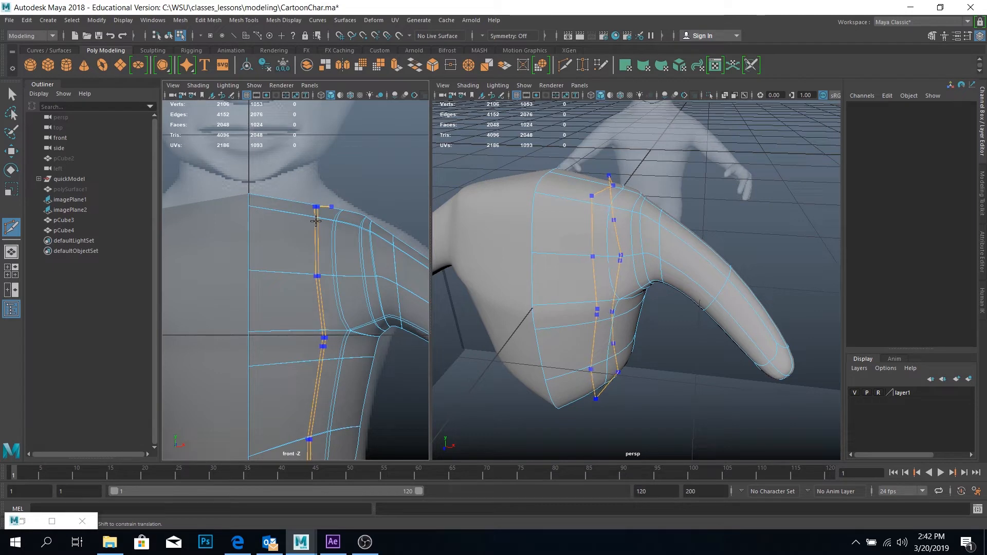
{"action": "left_click", "coordinate": [315, 225]}
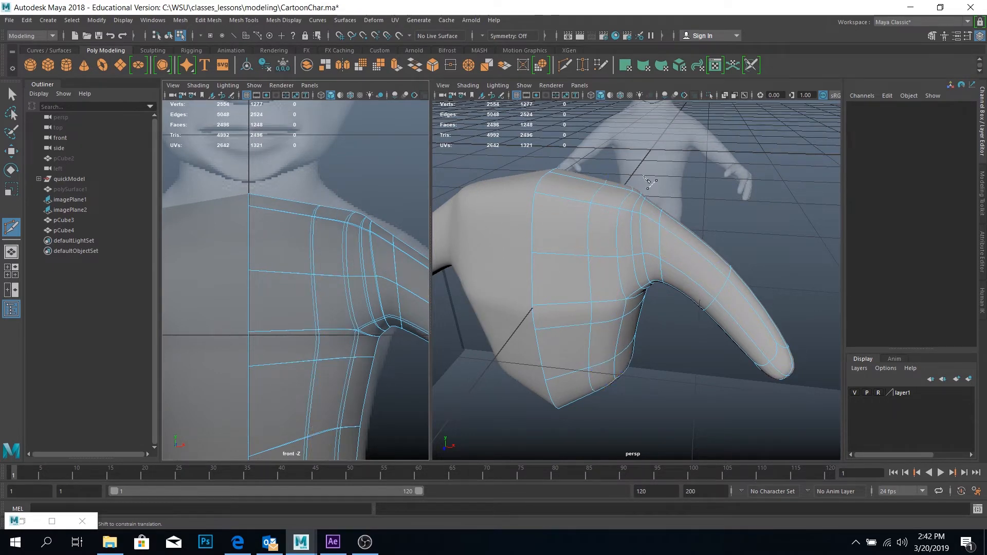
Select the two top faces beside the centre seam and extrude them upward to form the neck
{"action": "key", "text": "w"}
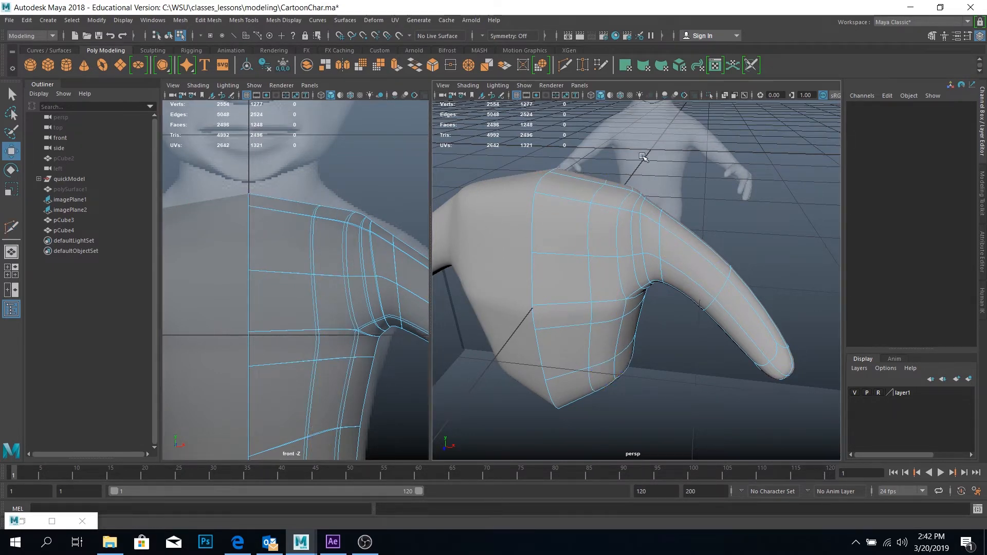
{"action": "left_click_drag", "start_coordinate": [643, 157], "coordinate": [672, 181], "text": "alt"}
{"action": "right_click_drag", "start_coordinate": [575, 213], "coordinate": [575, 238]}
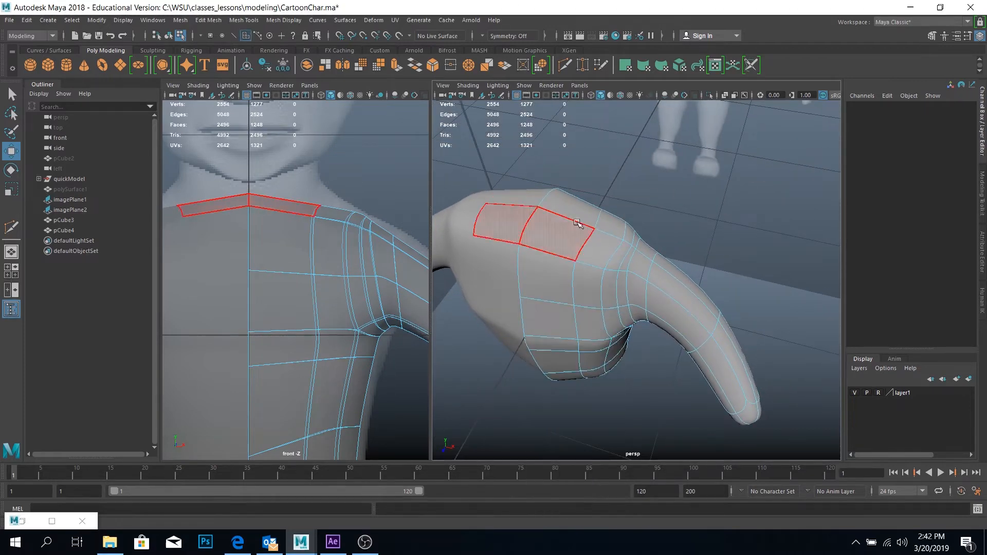
{"action": "left_click", "coordinate": [577, 222]}
{"action": "left_click", "coordinate": [579, 229], "text": "shift"}
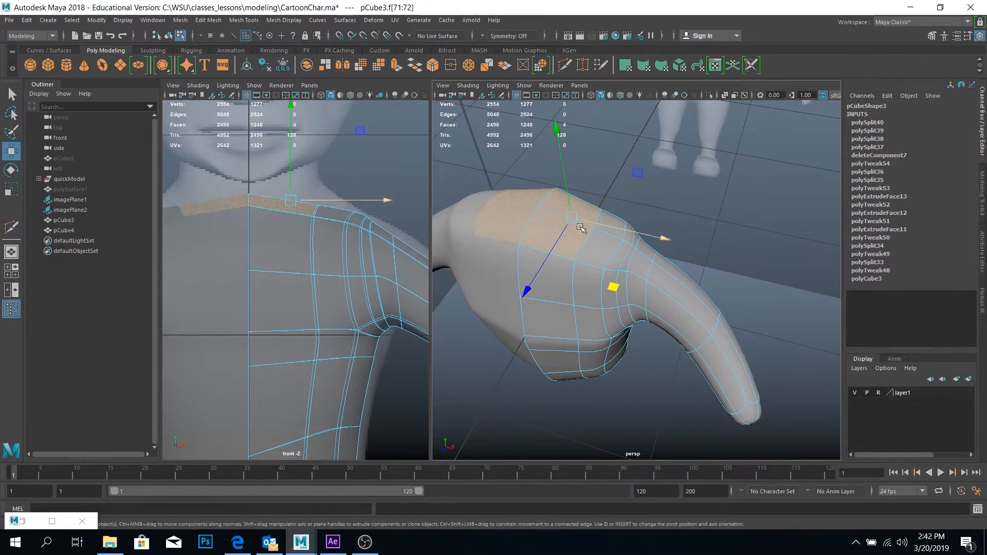
{"action": "left_click_drag", "start_coordinate": [581, 228], "coordinate": [600, 249], "text": "alt"}
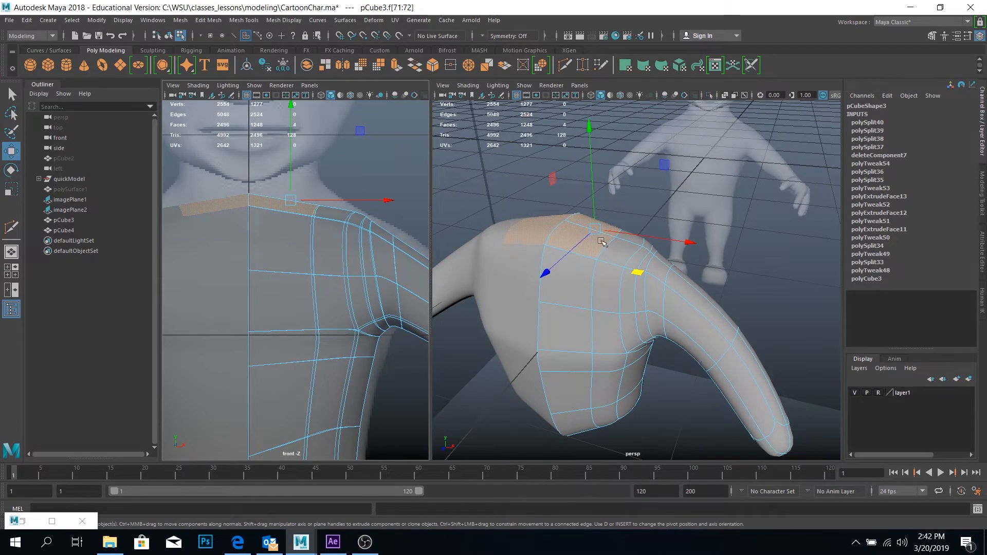
{"action": "key", "text": "ctrl+e"}
{"action": "left_click_drag", "start_coordinate": [592, 172], "coordinate": [611, 256]}
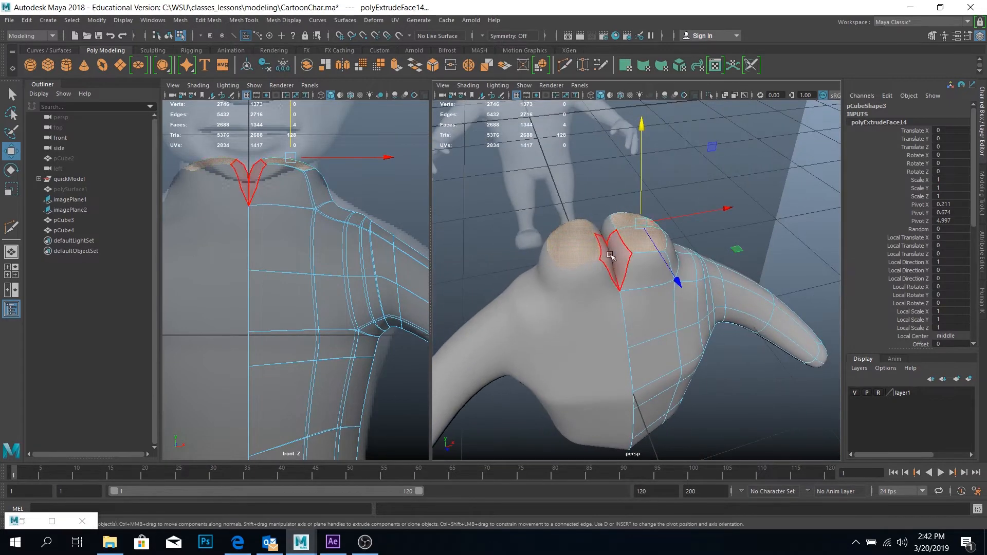
Delete the inner neck faces along the centre seam so the two mirrored halves join openly
{"action": "left_click", "coordinate": [613, 248]}
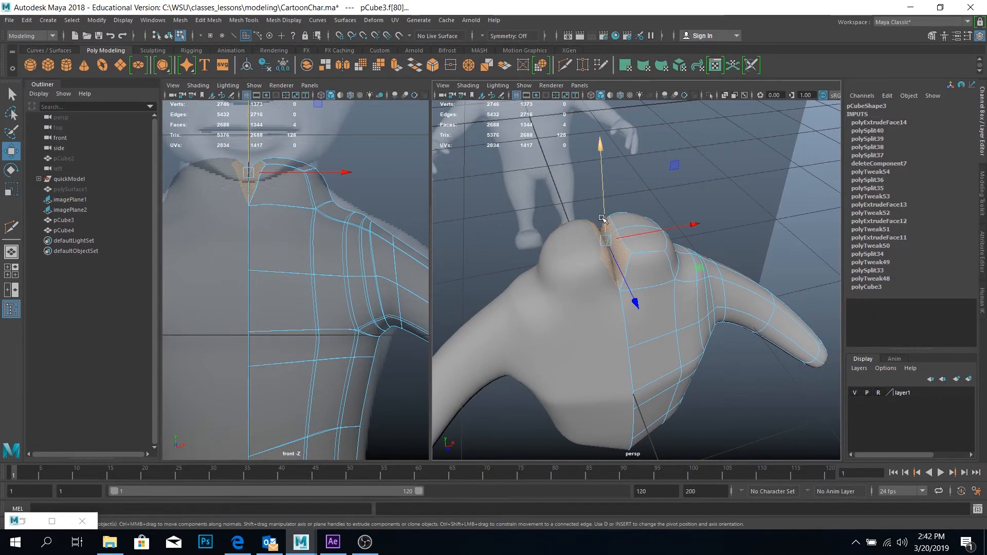
{"action": "key", "text": "Delete"}
{"action": "left_click_drag", "start_coordinate": [600, 214], "coordinate": [591, 183], "text": "alt"}
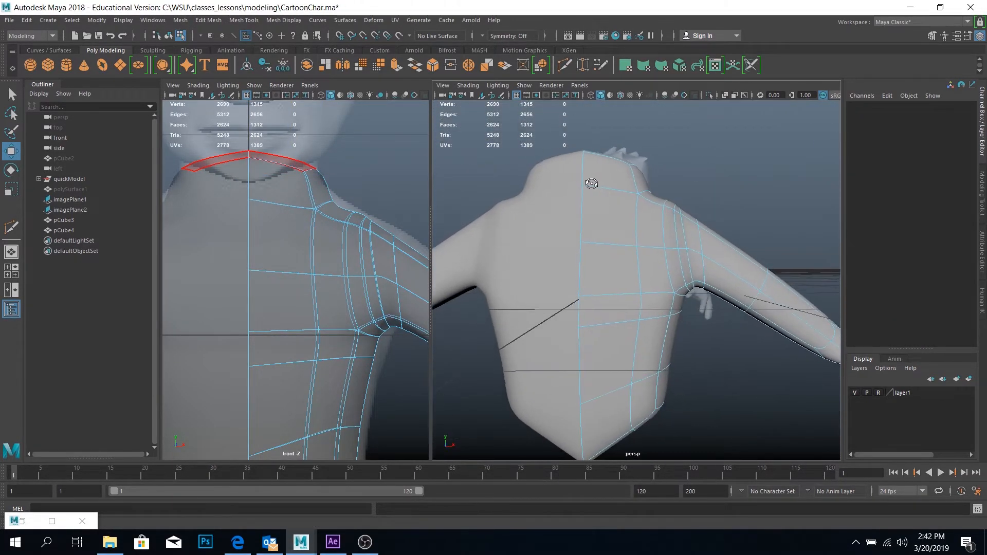
{"action": "left_click_drag", "start_coordinate": [651, 175], "coordinate": [646, 191], "text": "alt"}
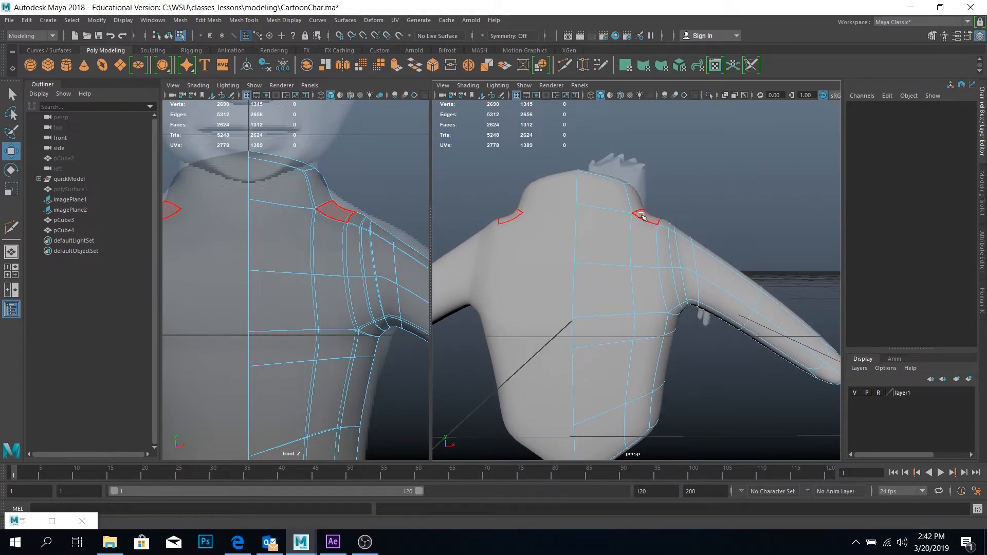
Move the edge at the outer base of the neck outward and slightly up towards the reference shoulder line
{"action": "right_click", "coordinate": [330, 206]}
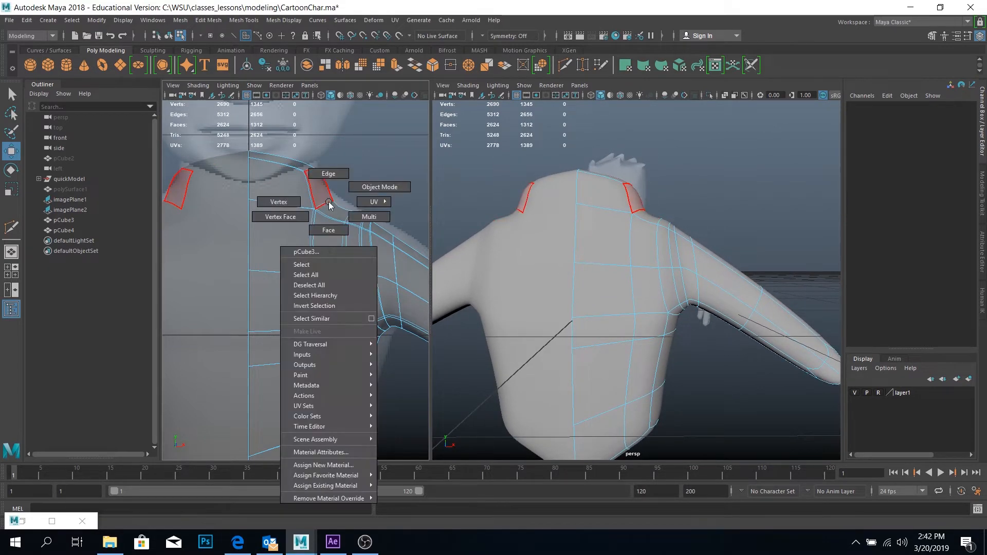
{"action": "left_click", "coordinate": [327, 173]}
{"action": "left_click", "coordinate": [323, 204]}
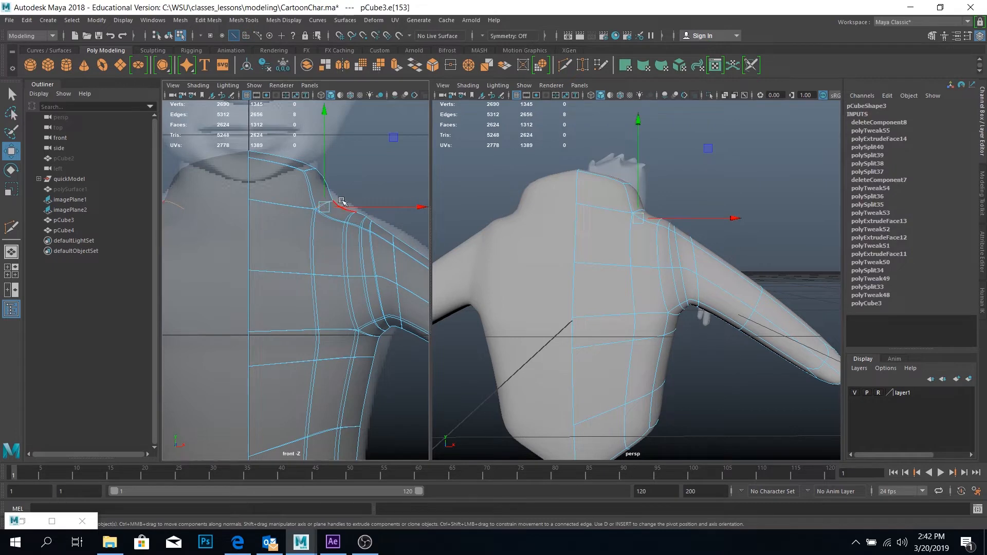
{"action": "left_click_drag", "start_coordinate": [393, 138], "coordinate": [405, 128]}
Move the outer top vertices of the neck to follow the reference silhouette in the front view
{"action": "right_click", "coordinate": [308, 166]}
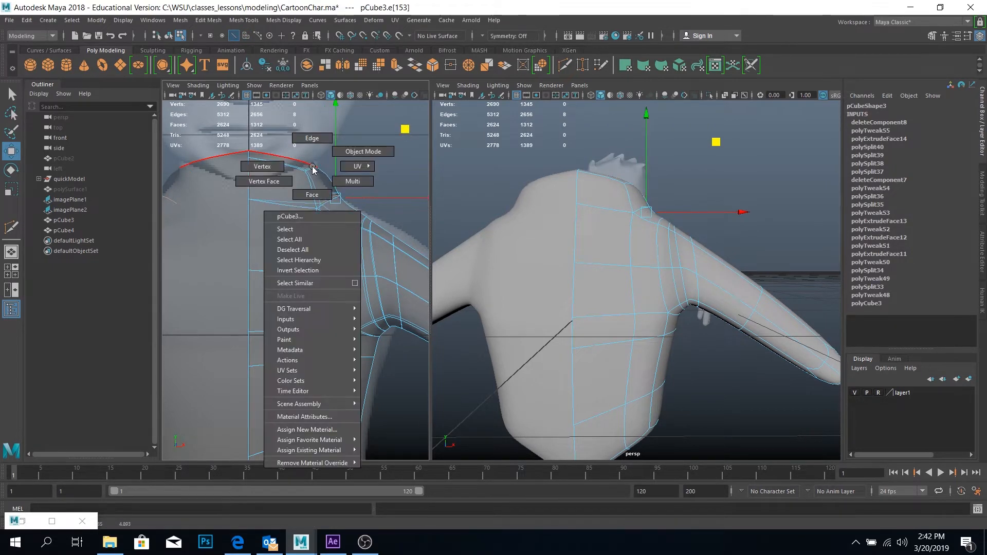
{"action": "left_click", "coordinate": [260, 165]}
{"action": "left_click_drag", "start_coordinate": [357, 180], "coordinate": [316, 156]}
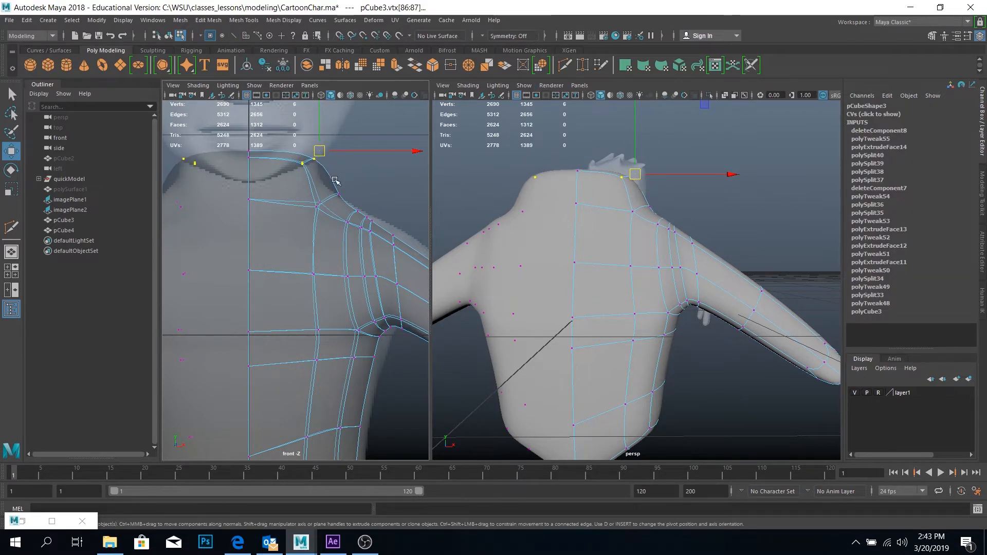
Insert a horizontal edge loop around the middle of the neck with Multi-Cut
{"action": "left_click", "coordinate": [565, 69]}
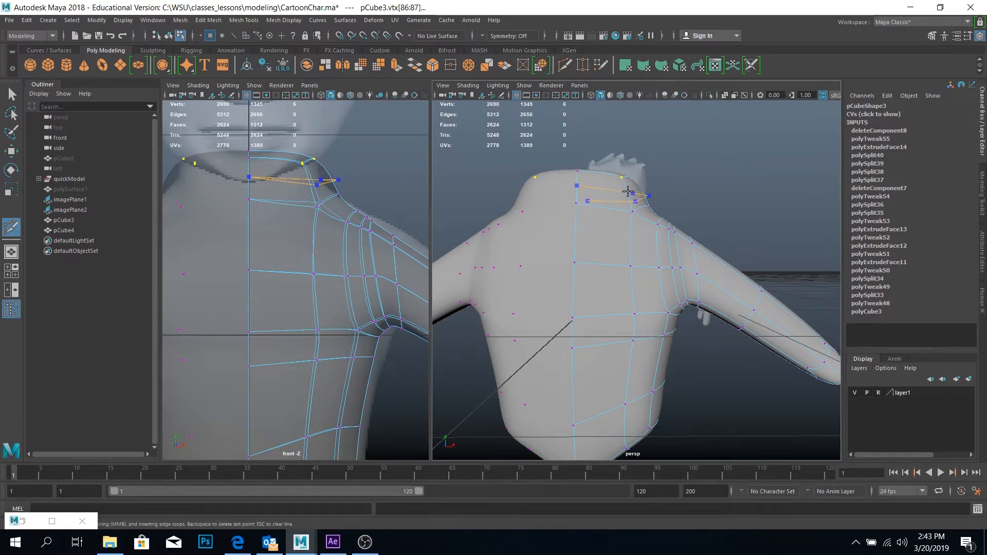
{"action": "key", "text": "Return"}
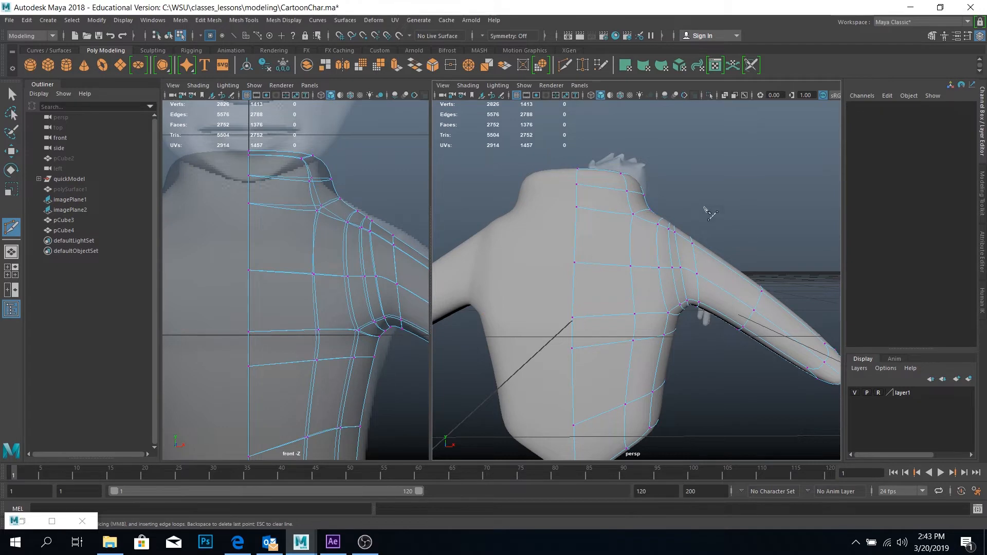
{"action": "key", "text": "w"}
{"action": "left_click_drag", "start_coordinate": [674, 200], "coordinate": [583, 216], "text": "alt"}
{"action": "right_click_drag", "start_coordinate": [570, 212], "coordinate": [575, 178]}
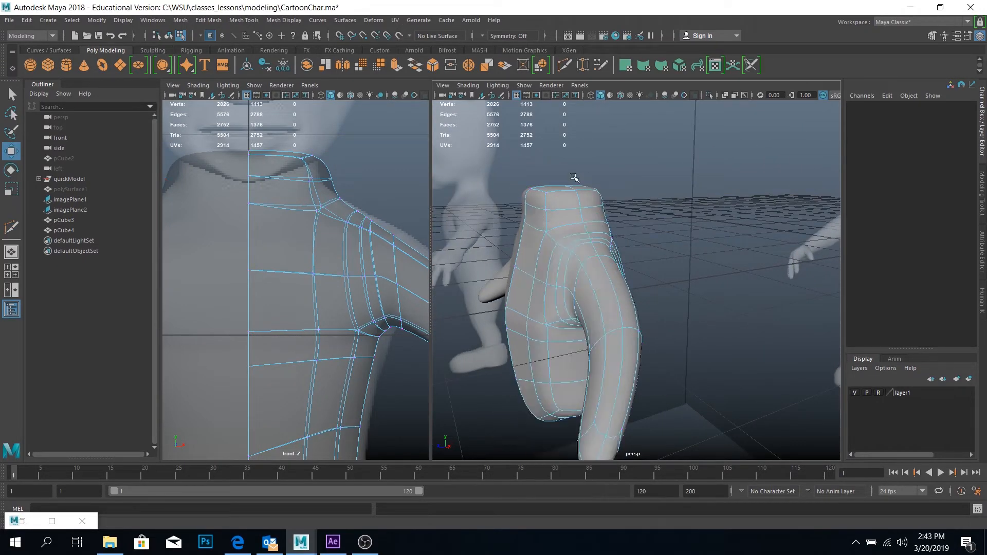
Move the two side edges of the new neck loop inward along X and compare the shape with the reference character
{"action": "left_click", "coordinate": [568, 209], "text": "shift"}
{"action": "left_click", "coordinate": [591, 208], "text": "shift"}
{"action": "left_click_drag", "start_coordinate": [592, 209], "coordinate": [574, 225], "text": "alt"}
{"action": "left_click_drag", "start_coordinate": [559, 192], "coordinate": [619, 179], "text": "alt"}
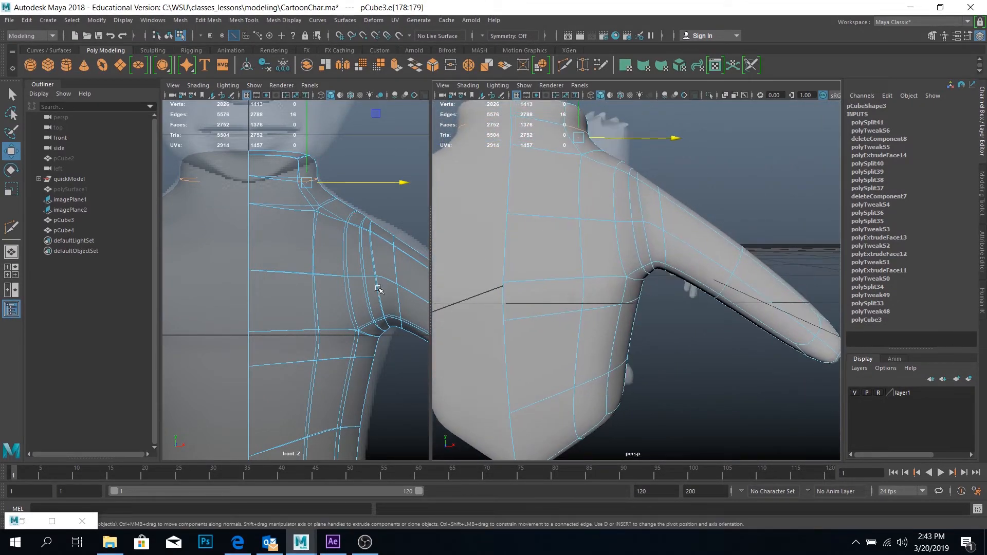
{"action": "scroll", "coordinate": [412, 251], "scroll_direction": "down", "scroll_amount": 5}
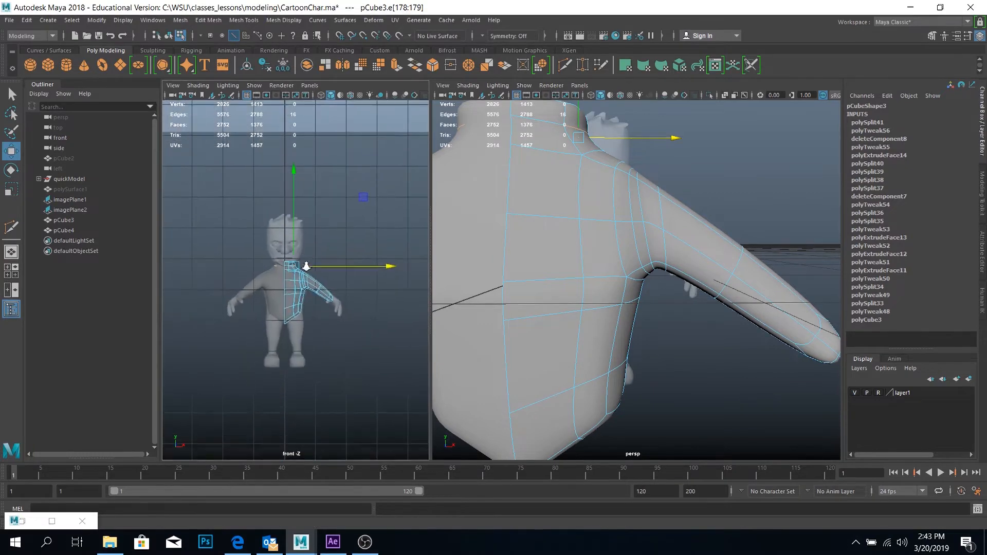
{"action": "scroll", "coordinate": [326, 309], "scroll_direction": "up", "scroll_amount": 5}
{"action": "left_click_drag", "start_coordinate": [574, 335], "coordinate": [627, 296], "text": "alt"}
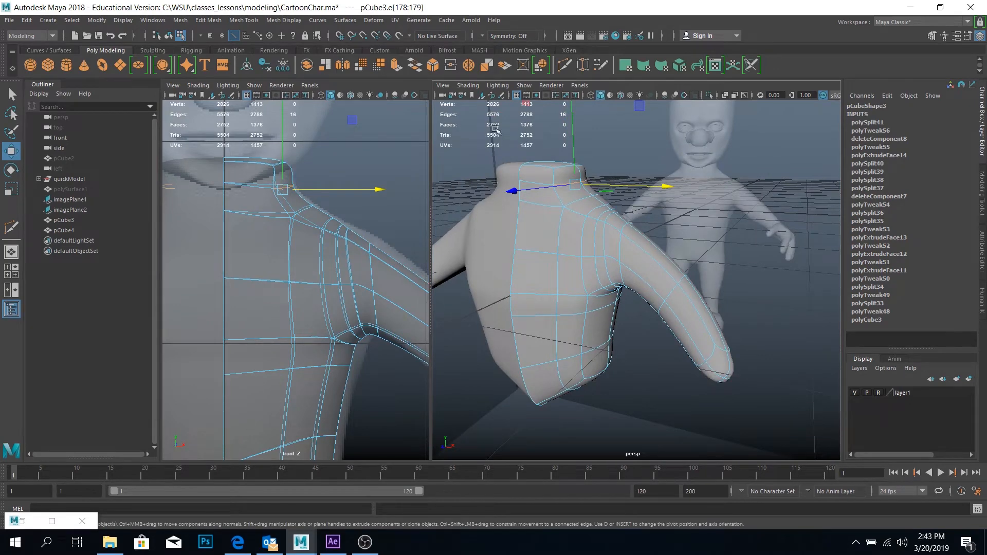
{"action": "right_click_drag", "start_coordinate": [685, 284], "coordinate": [650, 266], "text": "alt"}
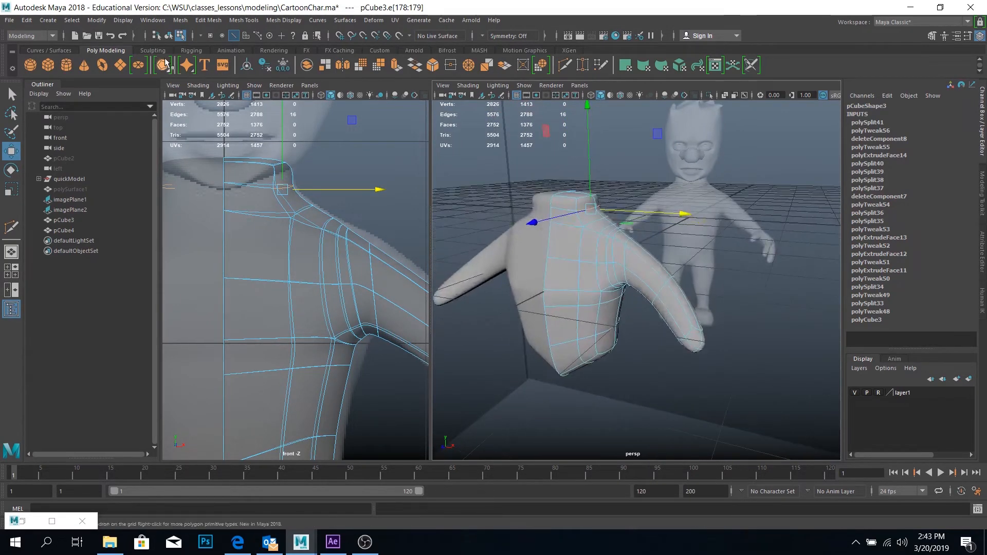
Show the sculpting tools and switch the workspace to Sculpting after trying Modeling - Standard
{"action": "left_click", "coordinate": [153, 50]}
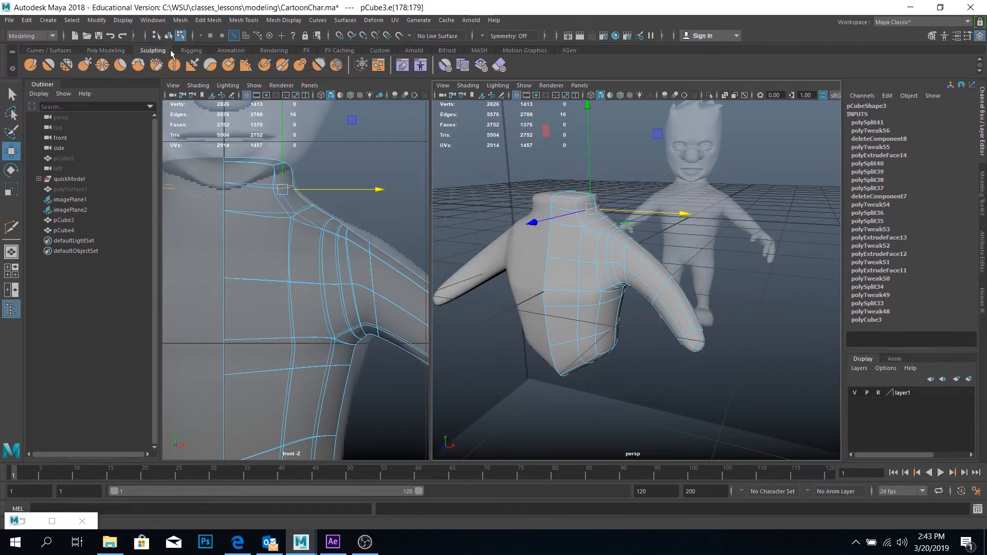
{"action": "left_click", "coordinate": [912, 22]}
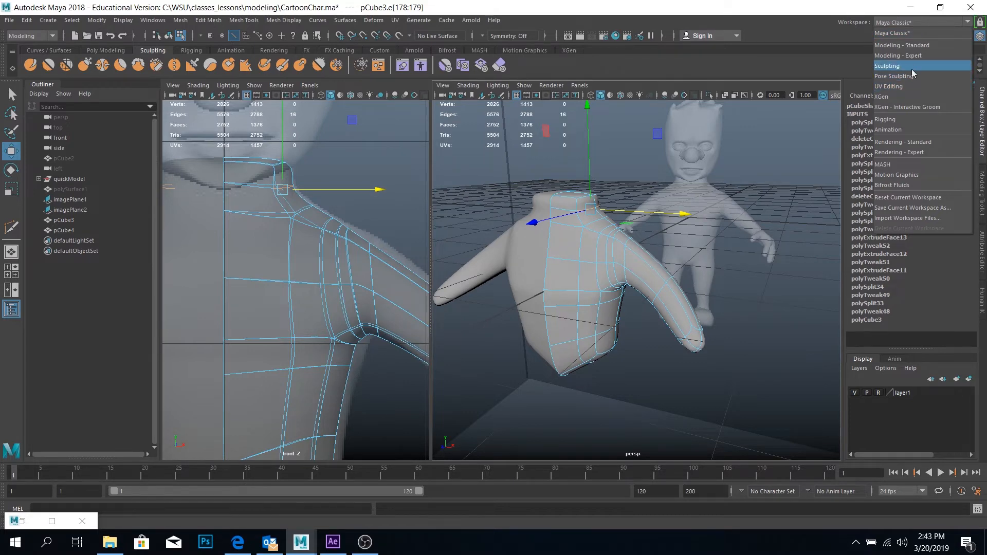
{"action": "left_click", "coordinate": [921, 50]}
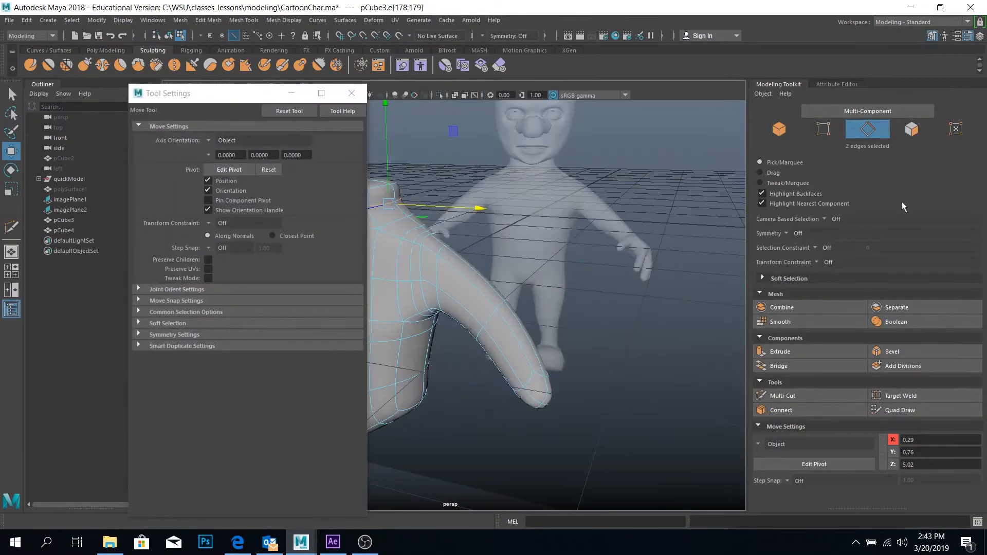
{"action": "left_click", "coordinate": [926, 23]}
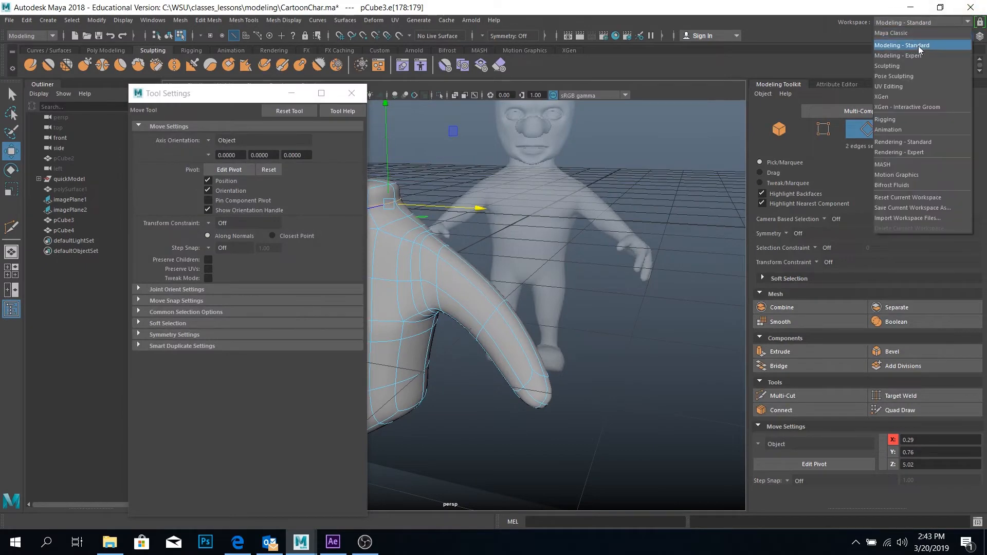
{"action": "left_click", "coordinate": [909, 67]}
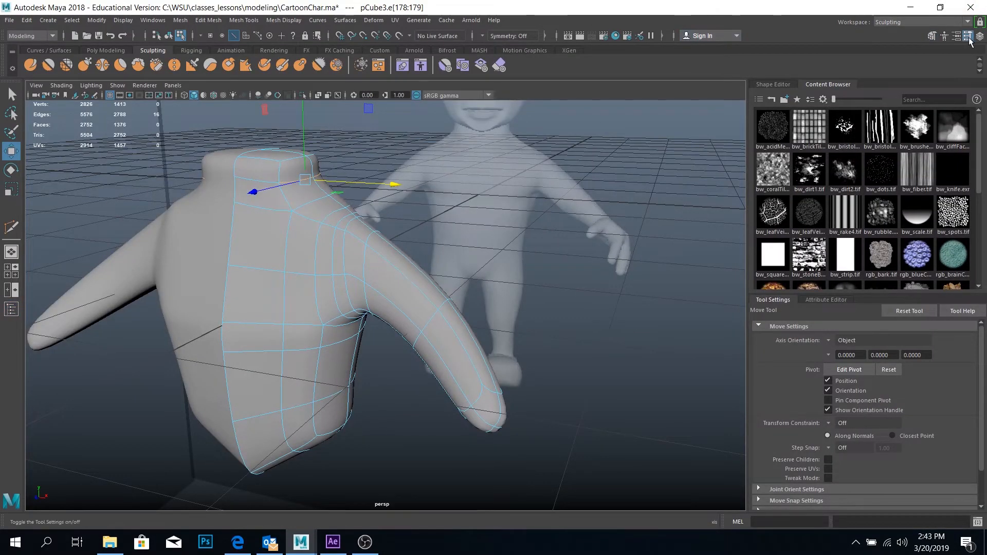
Return the half body to object mode, activate the Smooth sculpting tool on it and show the brush settings
{"action": "scroll", "coordinate": [913, 391], "scroll_direction": "down", "scroll_amount": 2}
{"action": "scroll", "coordinate": [912, 425], "scroll_direction": "up", "scroll_amount": 2}
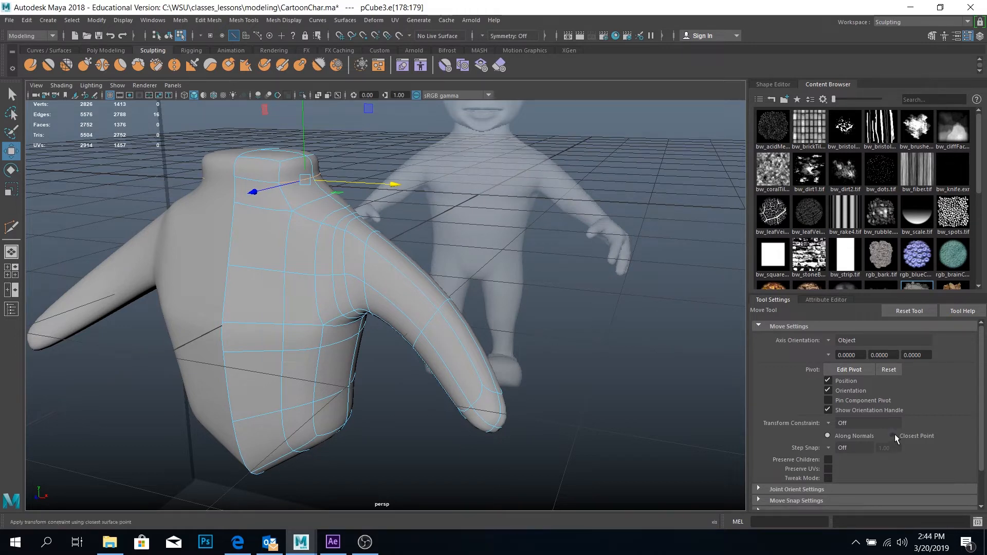
{"action": "scroll", "coordinate": [848, 360], "scroll_direction": "down", "scroll_amount": 2}
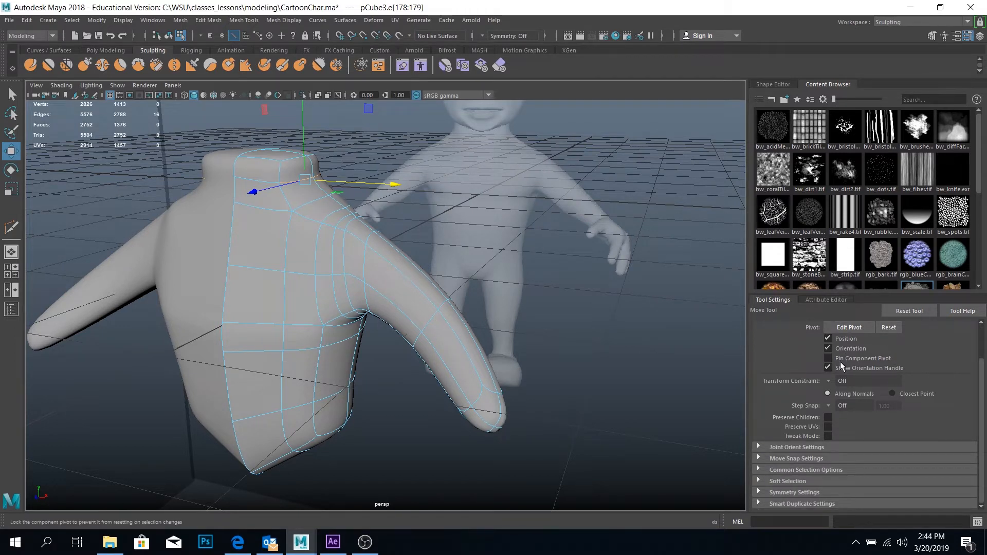
{"action": "left_click", "coordinate": [823, 300]}
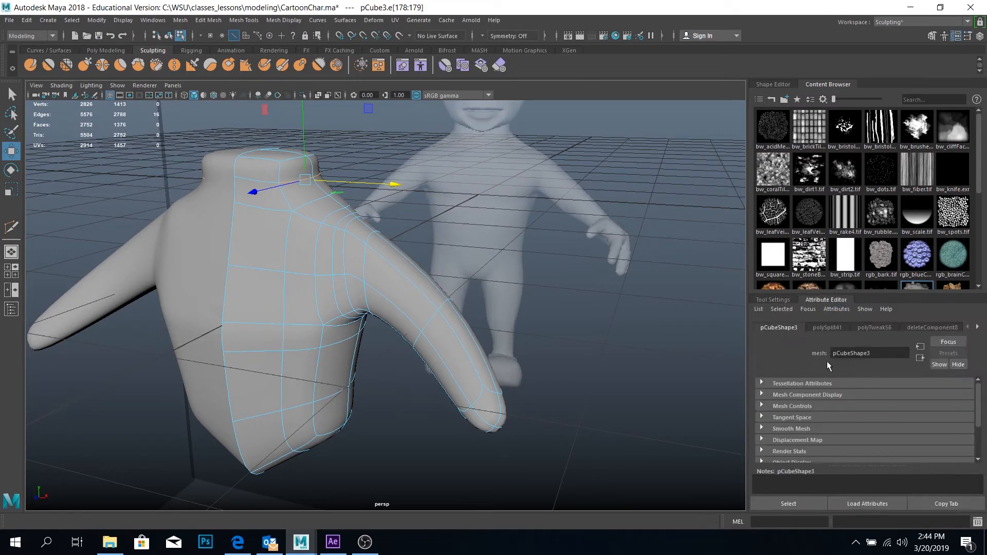
{"action": "right_click_drag", "start_coordinate": [319, 250], "coordinate": [350, 231]}
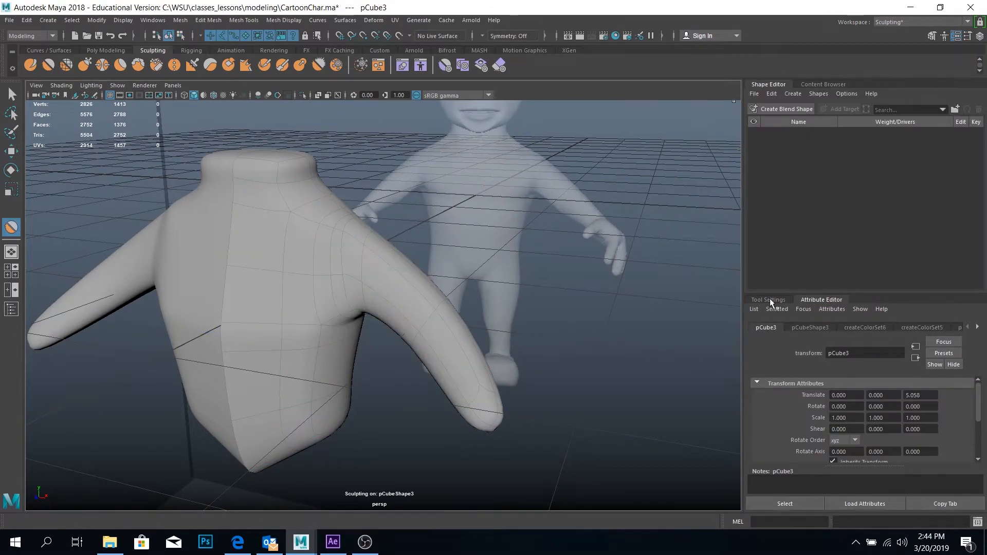
{"action": "left_click", "coordinate": [764, 299]}
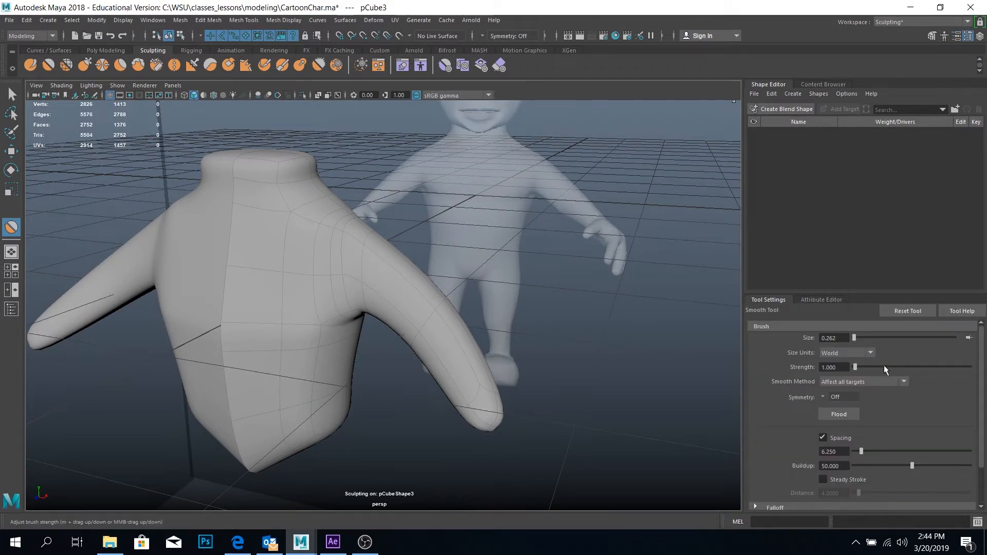
Try smoothing the front of the shoulder with the Smooth brush strength set to 0.1
{"action": "double_click", "coordinate": [832, 367]}
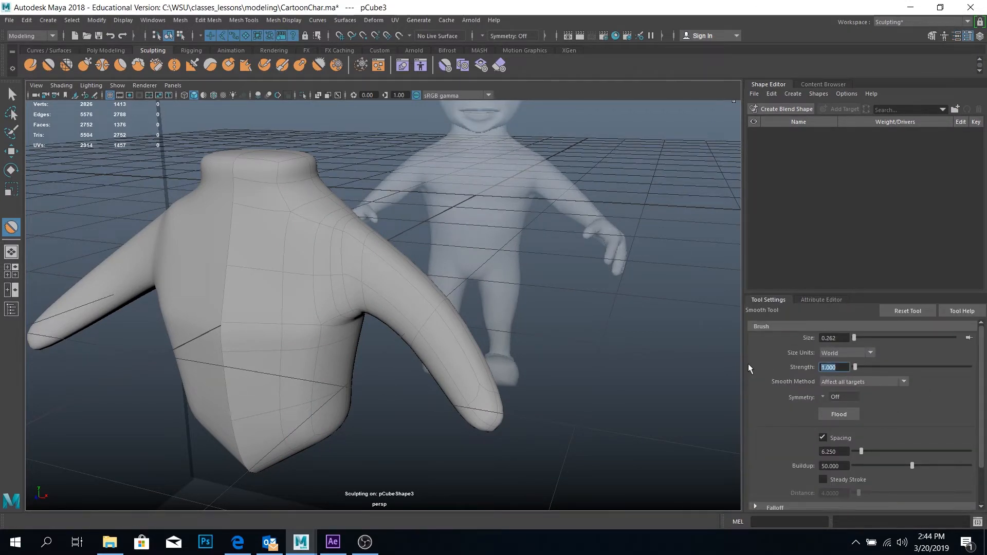
{"action": "type", "text": ".1"}
{"action": "left_click_drag", "start_coordinate": [462, 329], "coordinate": [327, 231], "text": "alt"}
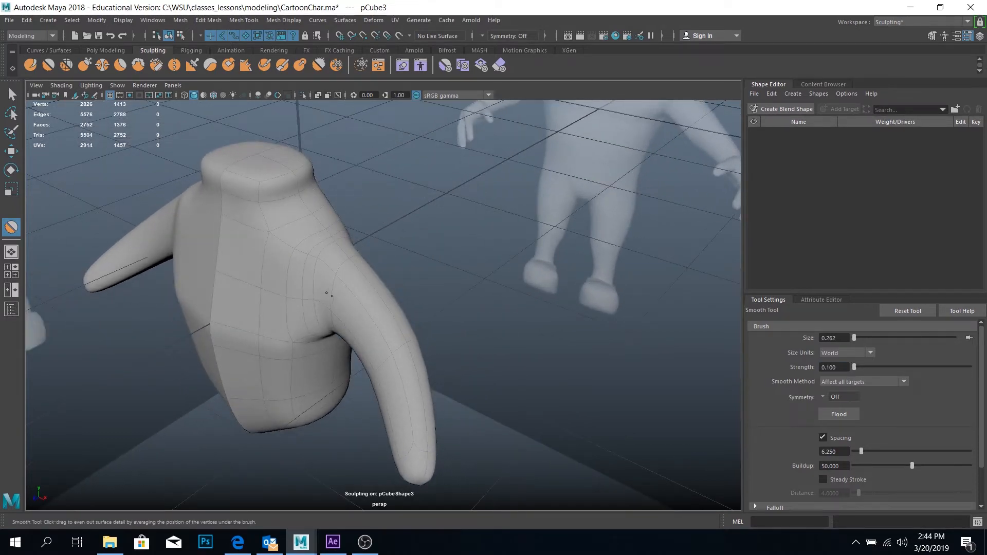
{"action": "left_click_drag", "start_coordinate": [357, 330], "coordinate": [357, 219], "text": "alt"}
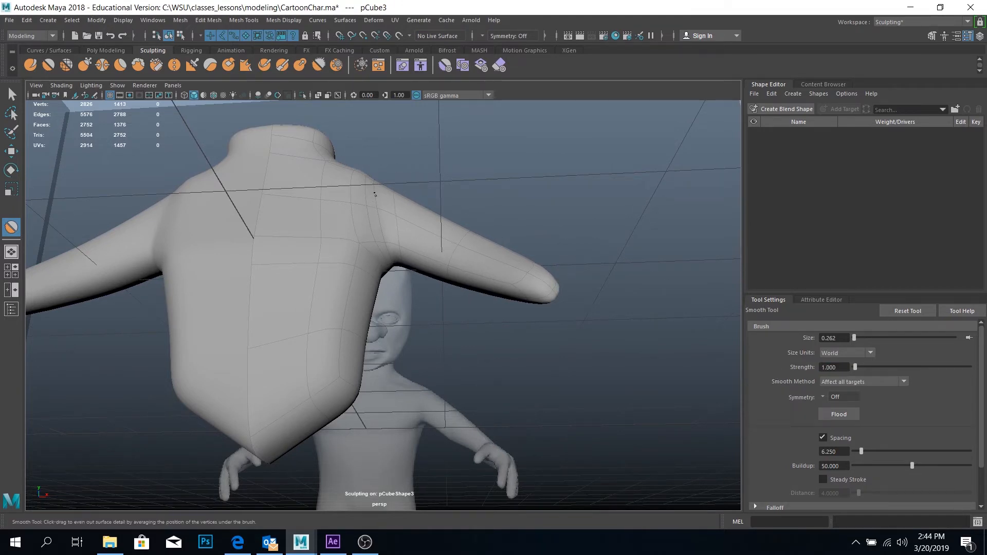
Smooth the shoulder and armpit with the Smooth brush at strength 1, checking the half body from above, front and back
{"action": "left_click_drag", "start_coordinate": [429, 209], "coordinate": [415, 267], "text": "alt"}
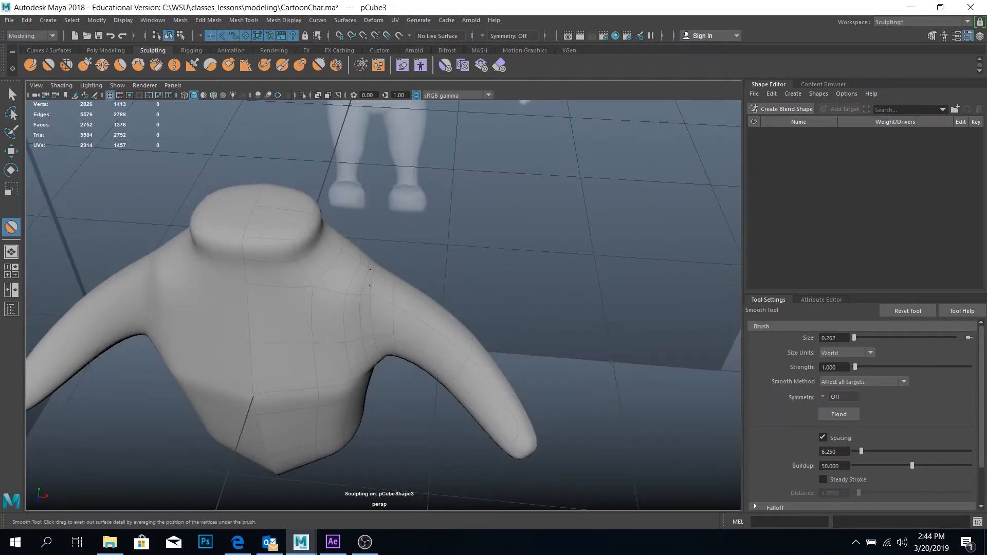
{"action": "scroll", "coordinate": [360, 244], "scroll_direction": "up", "scroll_amount": 4}
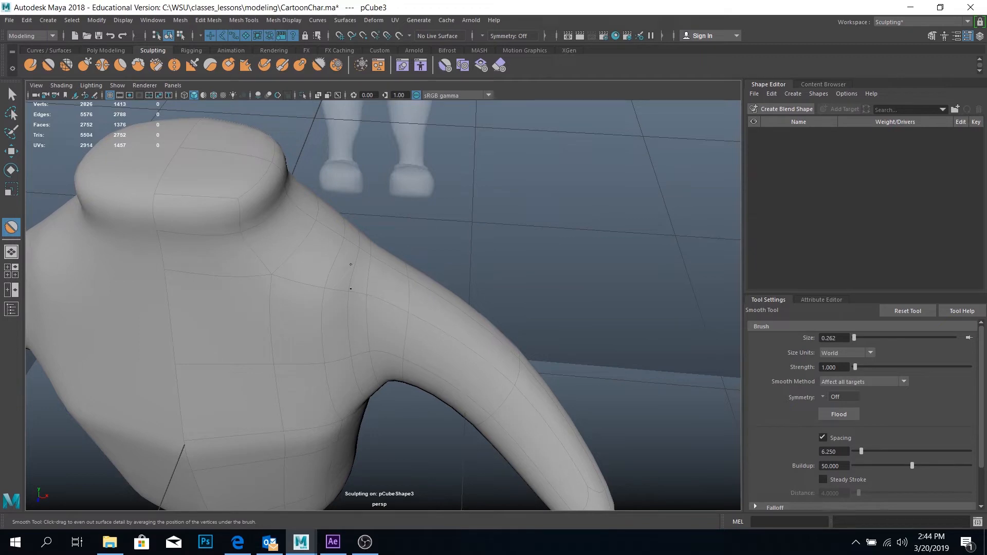
{"action": "left_click_drag", "start_coordinate": [330, 285], "coordinate": [352, 260], "text": "alt"}
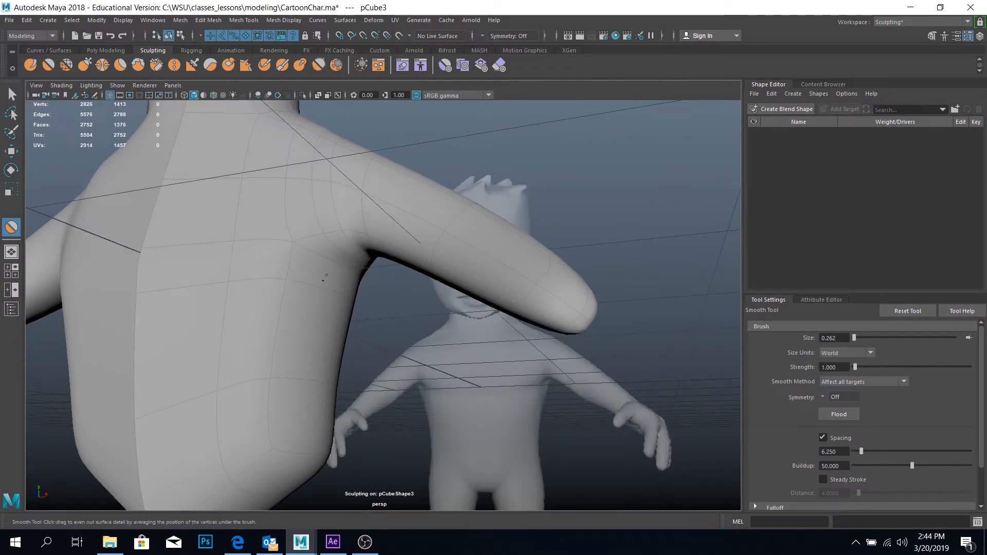
{"action": "left_click_drag", "start_coordinate": [437, 259], "coordinate": [310, 262], "text": "alt"}
{"action": "left_click_drag", "start_coordinate": [513, 297], "coordinate": [492, 296], "text": "alt"}
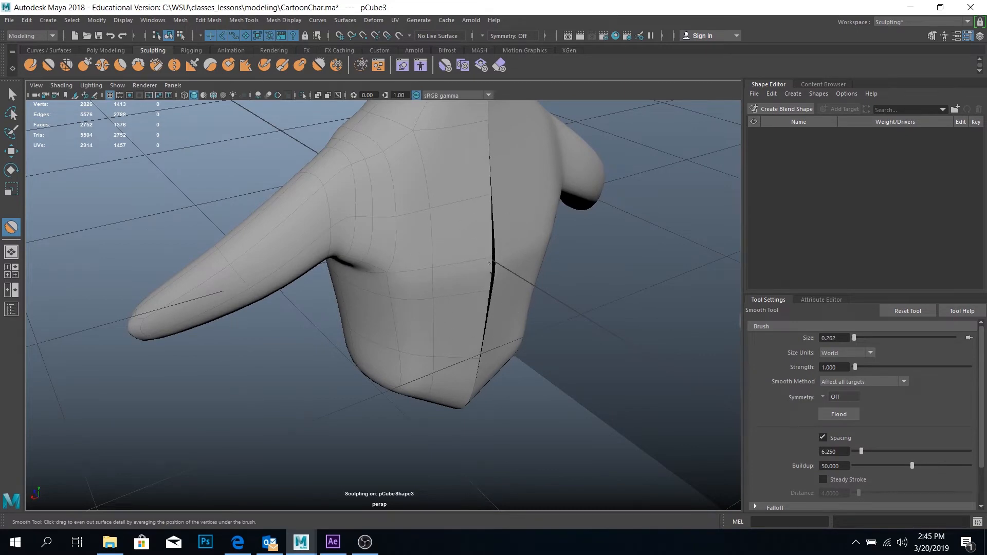
{"action": "left_click_drag", "start_coordinate": [501, 276], "coordinate": [381, 299], "text": "alt"}
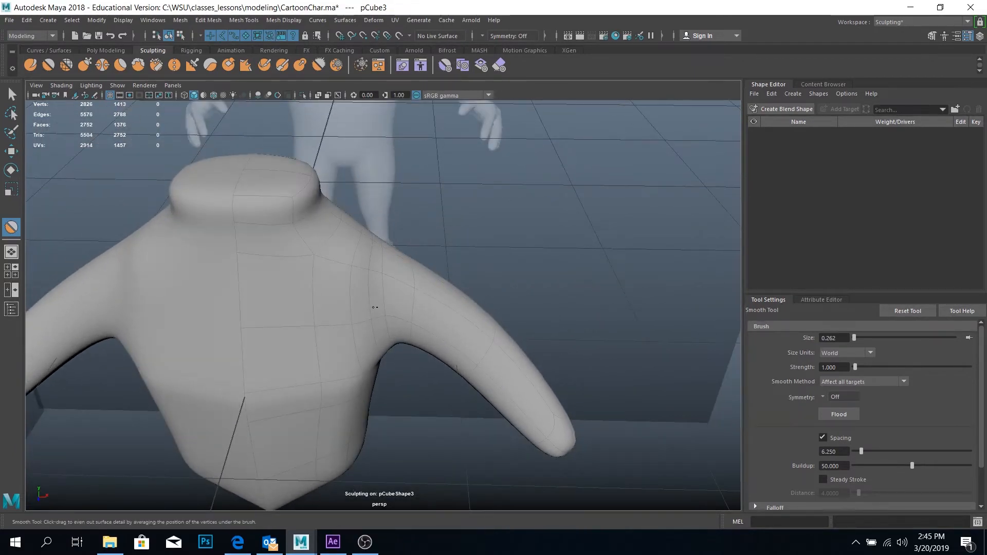
Show front and perspective views side by side, frame the shoulder against the reference and activate the Grab sculpting tool
{"action": "left_click", "coordinate": [12, 290]}
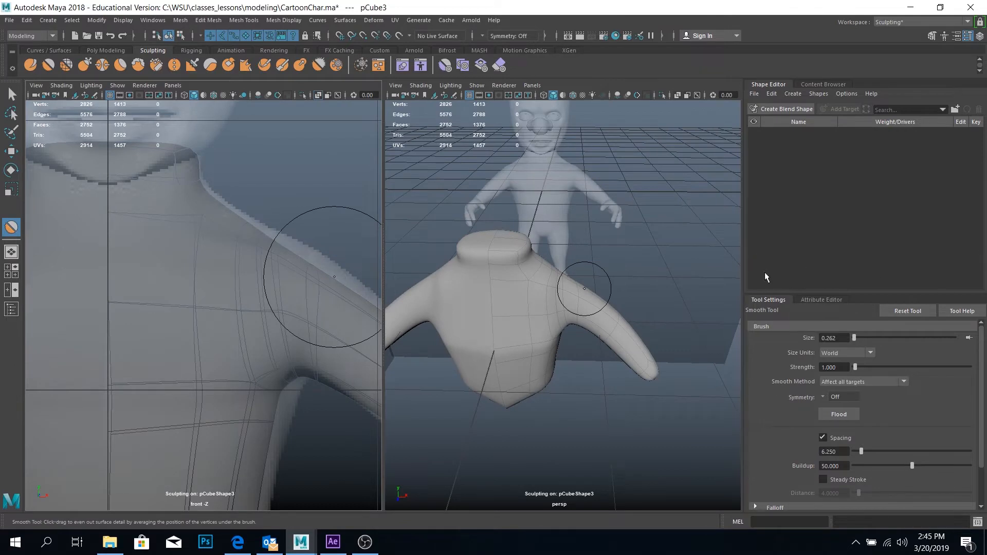
{"action": "right_click_drag", "start_coordinate": [329, 401], "coordinate": [194, 315], "text": "alt"}
{"action": "scroll", "coordinate": [194, 315], "scroll_direction": "up", "scroll_amount": 5}
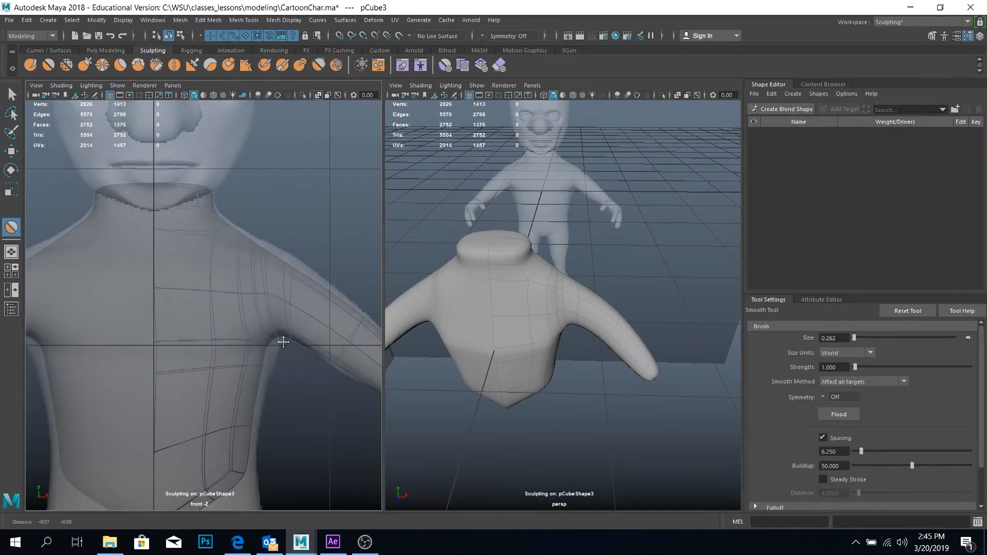
{"action": "left_click", "coordinate": [84, 65]}
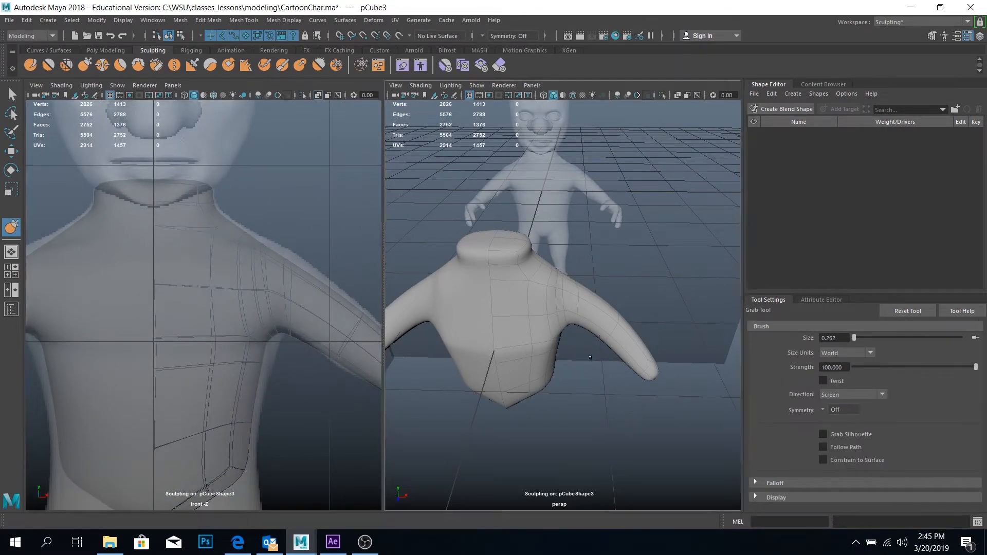
Try pulling the top of the shoulder upward with the Grab tool at size 0.262
{"action": "left_click_drag", "start_coordinate": [648, 434], "coordinate": [538, 293], "text": "alt"}
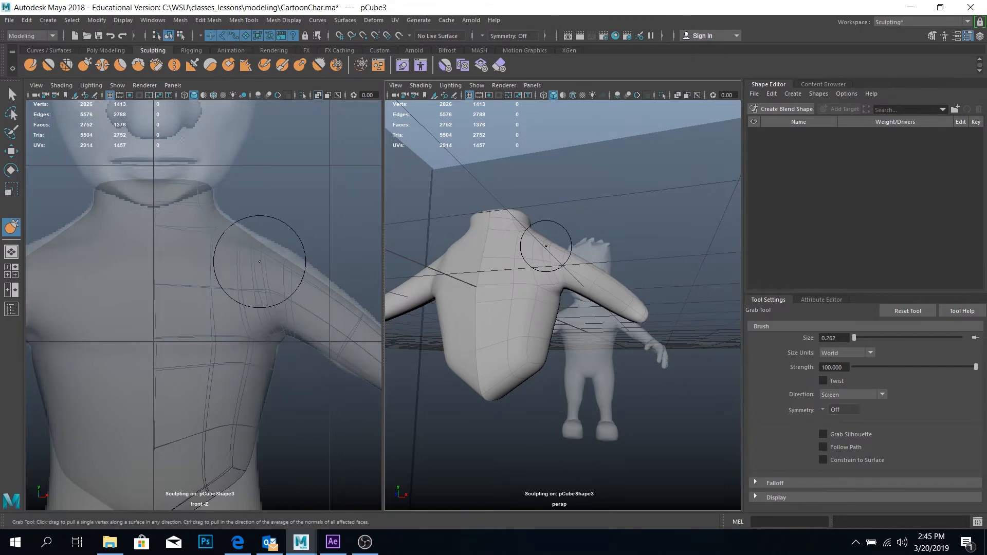
{"action": "left_click_drag", "start_coordinate": [546, 238], "coordinate": [550, 233]}
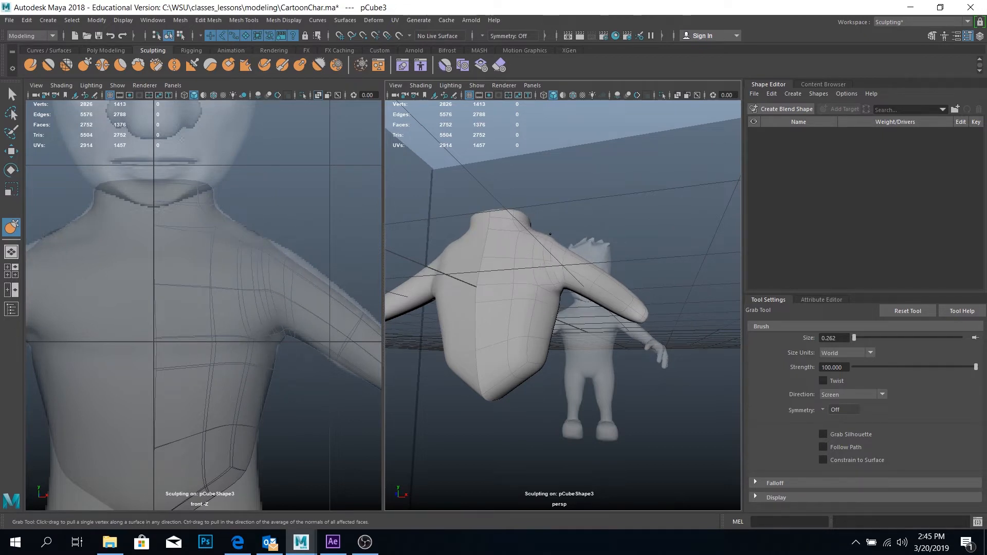
{"action": "key", "text": "ctrl+z"}
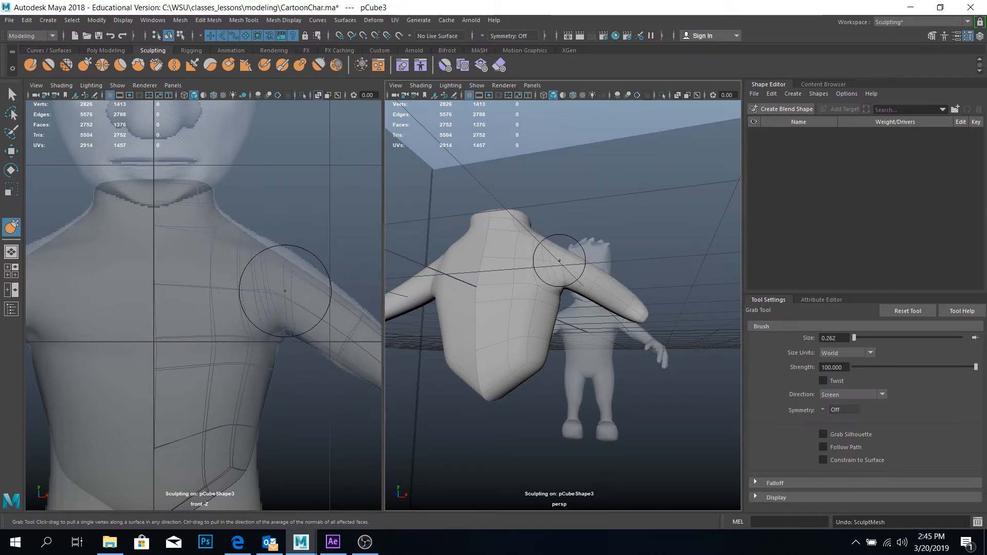
Resize the Grab brush to about 0.43 and pull the shoulder's upper contour out to the reference silhouette
{"action": "key", "text": "b"}
{"action": "left_click_drag", "start_coordinate": [285, 291], "coordinate": [329, 291]}
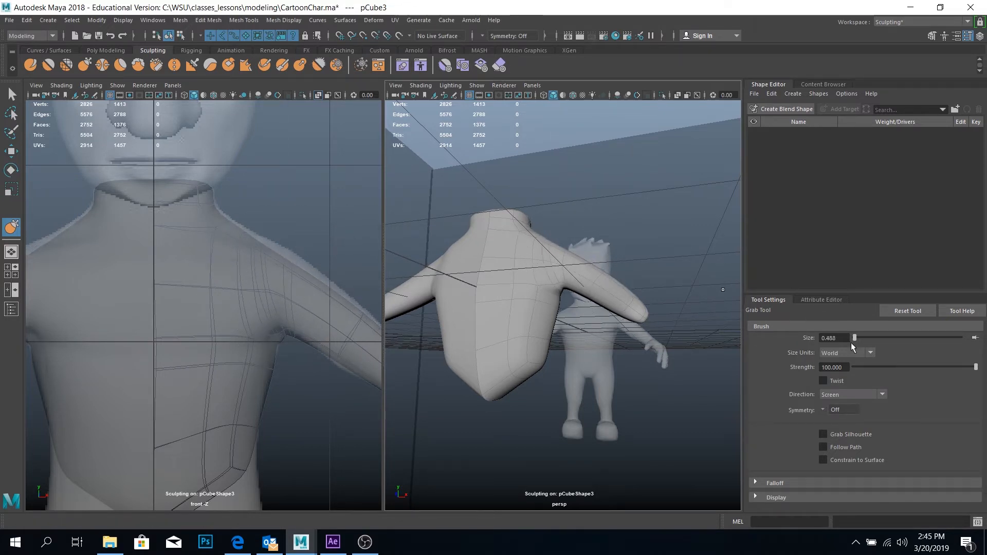
{"action": "left_click_drag", "start_coordinate": [865, 335], "coordinate": [860, 335]}
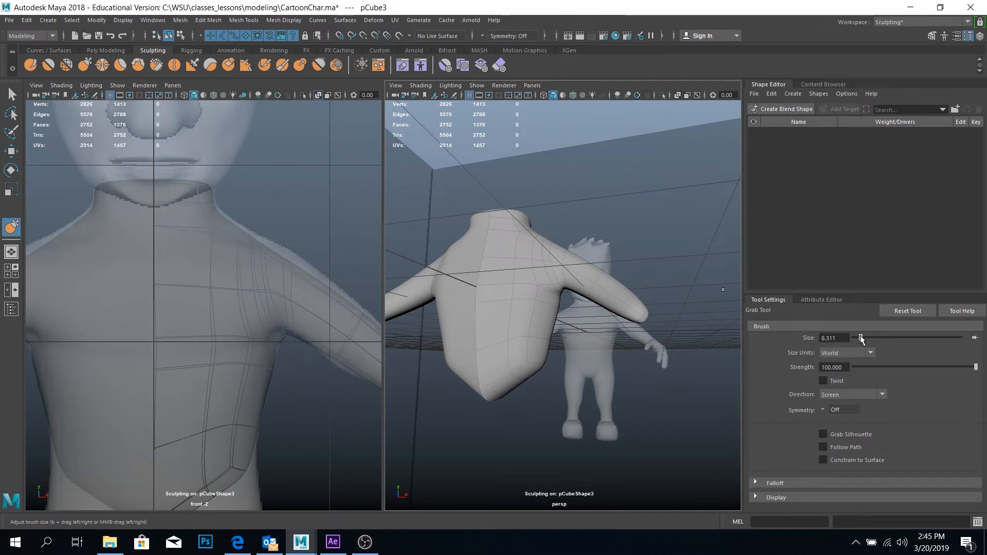
{"action": "key", "text": "b"}
{"action": "left_click_drag", "start_coordinate": [522, 252], "coordinate": [476, 252]}
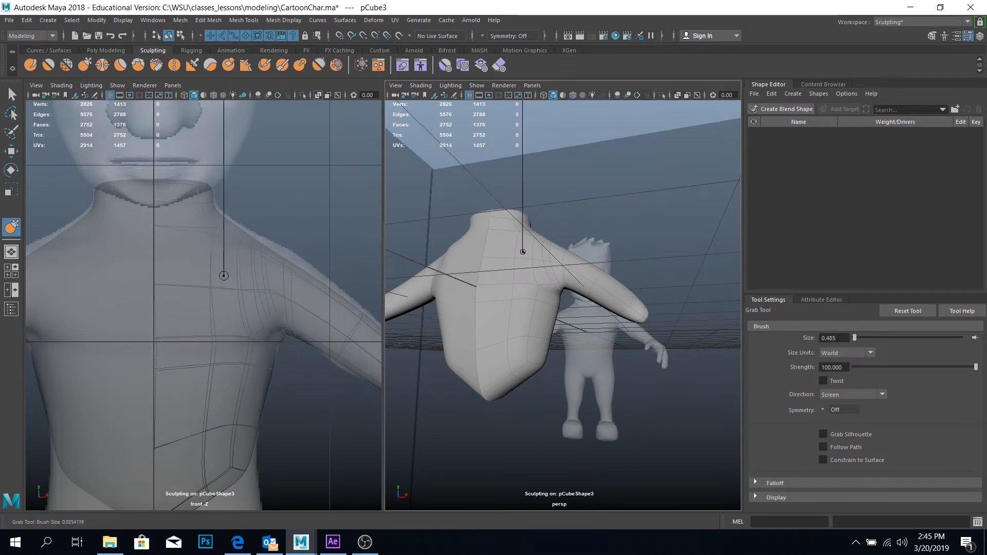
{"action": "left_click_drag", "start_coordinate": [540, 249], "coordinate": [551, 248]}
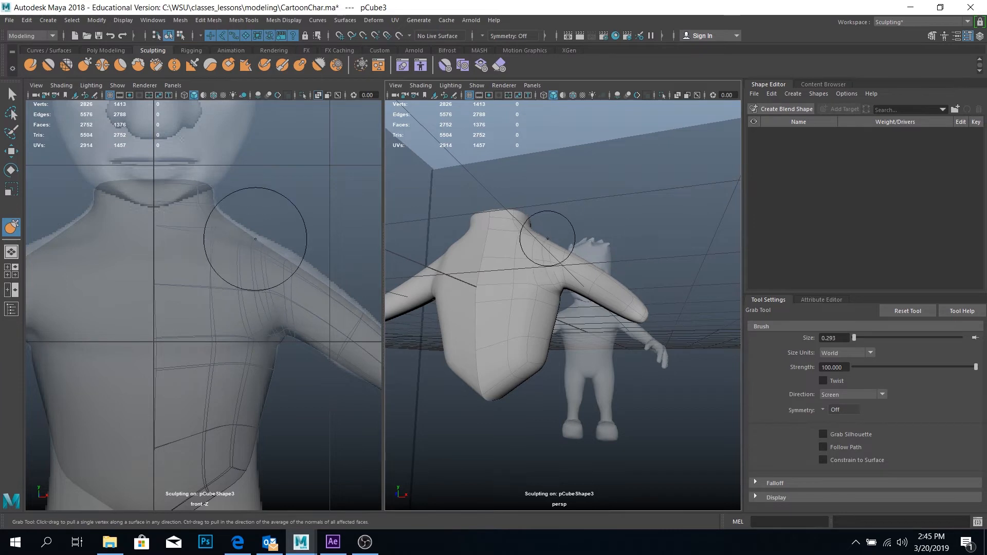
{"action": "key", "text": "b"}
{"action": "mouse_move", "coordinate": [551, 245]}
{"action": "left_mouse_down"}
{"action": "mouse_move", "coordinate": [602, 254]}
{"action": "mouse_move", "coordinate": [560, 278]}
{"action": "mouse_move", "coordinate": [541, 245]}
{"action": "left_mouse_up"}
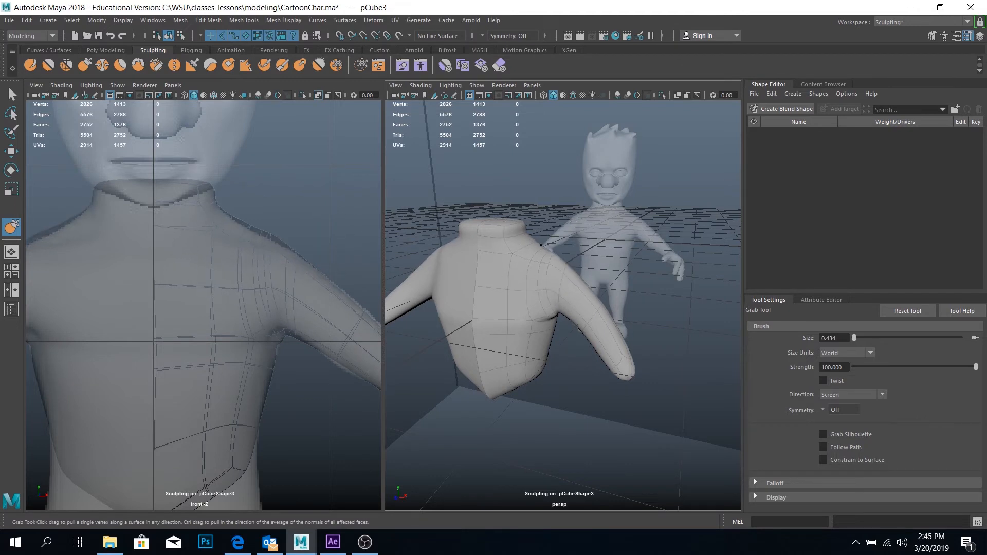
Compare the shoulder and arm with the reference in both views and reactivate the Smooth sculpting tool
{"action": "middle_click_drag", "start_coordinate": [619, 319], "coordinate": [595, 311], "text": "alt"}
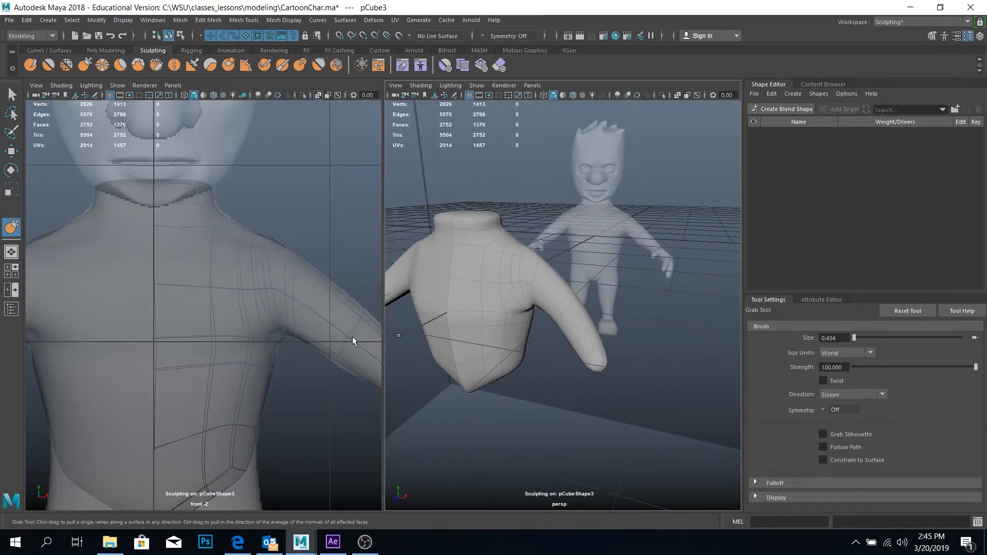
{"action": "right_click_drag", "start_coordinate": [353, 337], "coordinate": [324, 337], "text": "alt"}
{"action": "middle_click_drag", "start_coordinate": [303, 331], "coordinate": [282, 322], "text": "alt"}
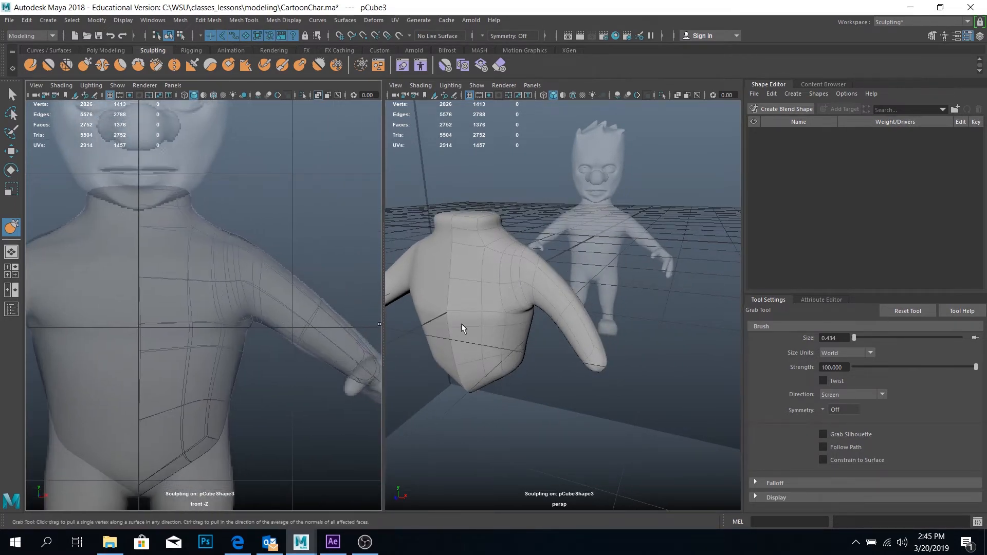
{"action": "left_click_drag", "start_coordinate": [528, 259], "coordinate": [552, 252], "text": "alt"}
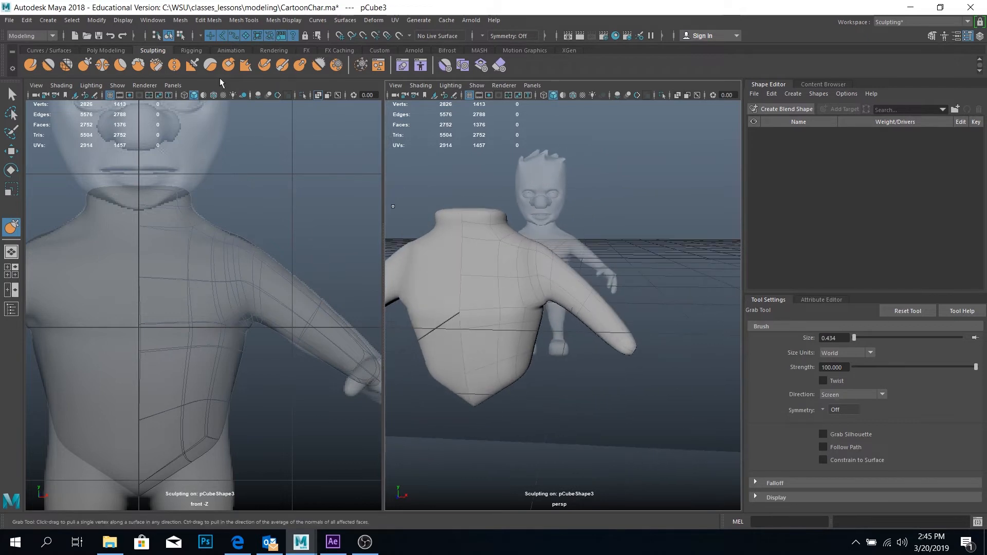
{"action": "left_click", "coordinate": [48, 65]}
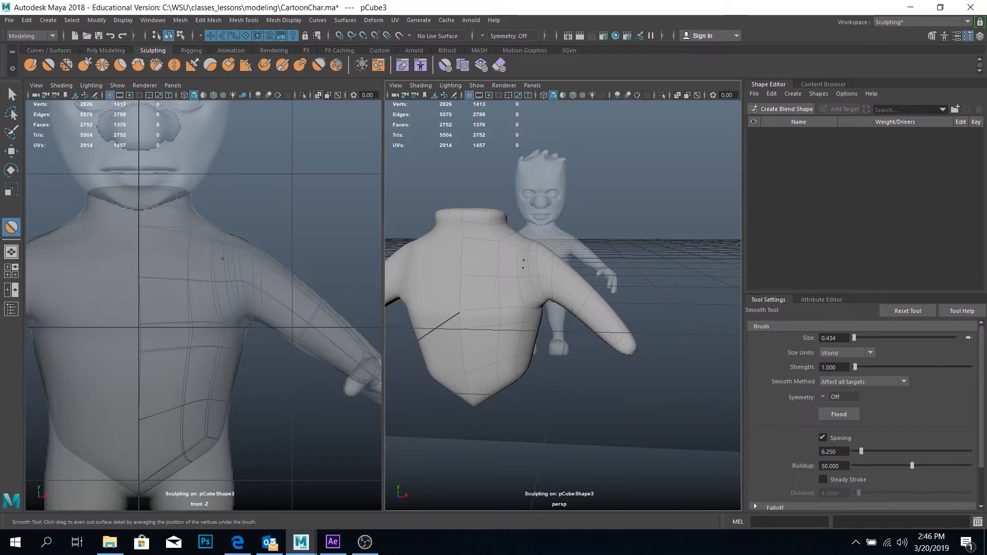
Even out the mesh around the shoulder, armpit and side of the torso with the Relax tool at size 0.434
{"action": "left_click", "coordinate": [67, 65]}
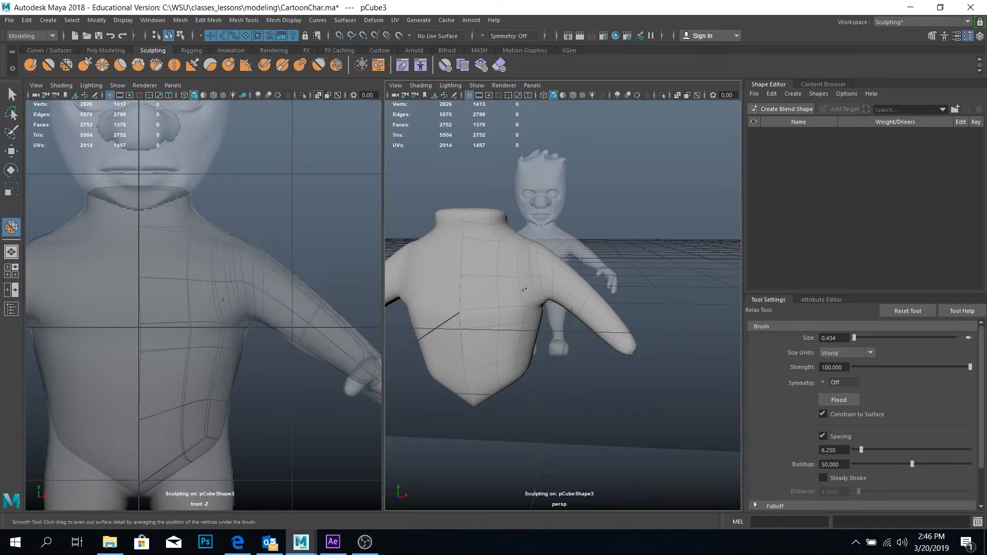
{"action": "left_click_drag", "start_coordinate": [552, 267], "coordinate": [492, 293], "text": "alt"}
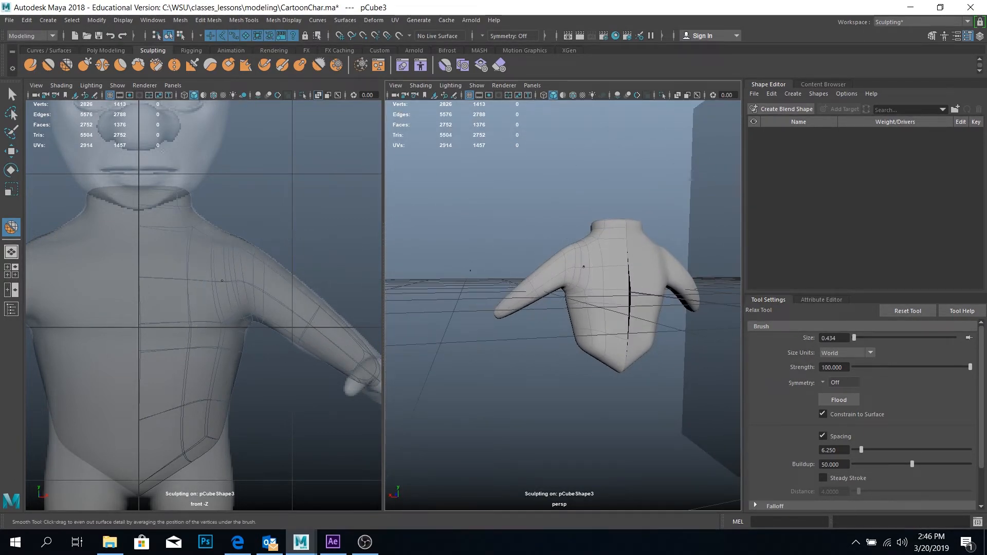
{"action": "left_click_drag", "start_coordinate": [581, 280], "coordinate": [682, 303], "text": "alt"}
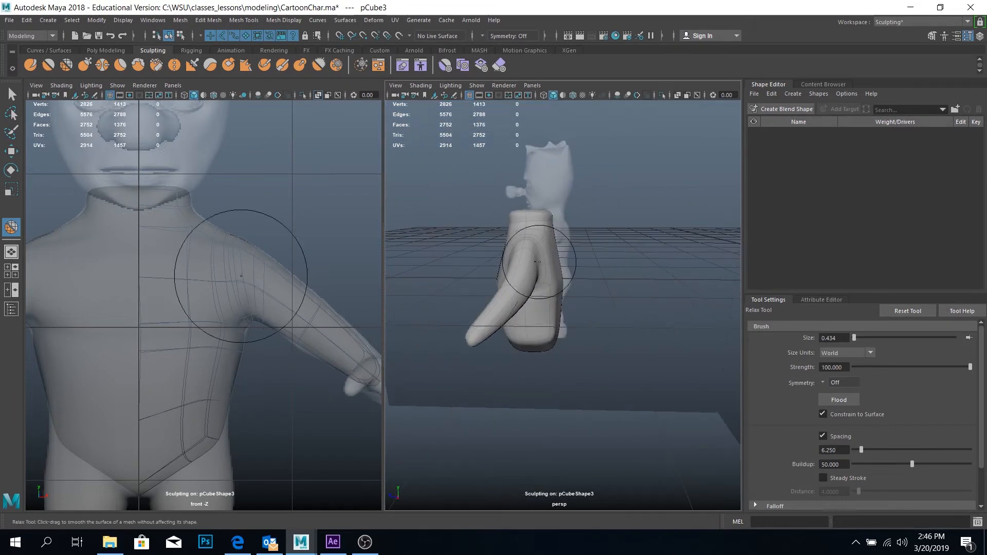
{"action": "right_click_drag", "start_coordinate": [518, 278], "coordinate": [552, 344], "text": "alt"}
{"action": "left_click_drag", "start_coordinate": [536, 298], "coordinate": [549, 293], "text": "shift"}
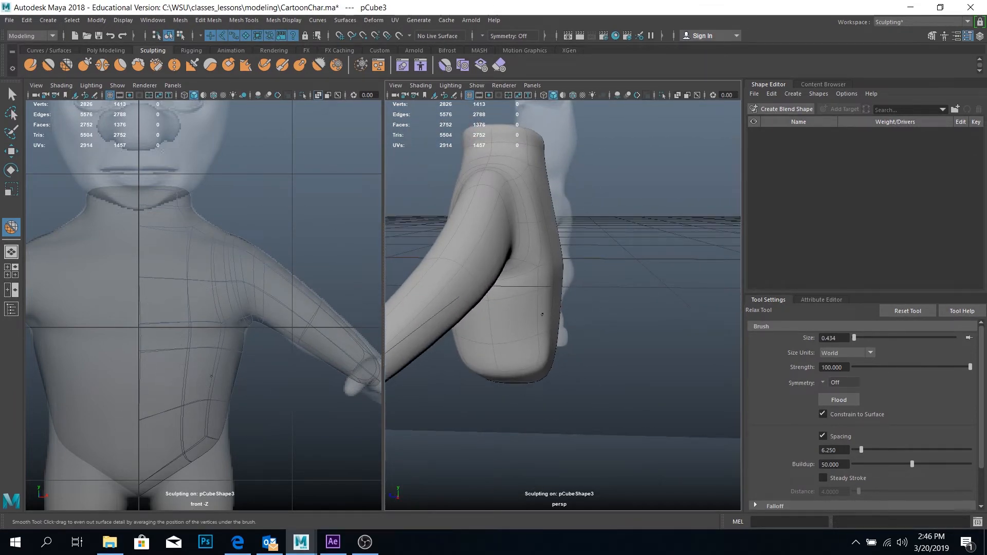
{"action": "mouse_move", "coordinate": [511, 331]}
{"action": "left_mouse_down", "text": "alt"}
{"action": "mouse_move", "coordinate": [584, 326]}
{"action": "mouse_move", "coordinate": [555, 342]}
{"action": "mouse_move", "coordinate": [624, 355]}
{"action": "mouse_move", "coordinate": [571, 359]}
{"action": "mouse_move", "coordinate": [565, 369]}
{"action": "mouse_move", "coordinate": [540, 351]}
{"action": "left_mouse_up", "text": "alt"}
{"action": "right_click_drag", "start_coordinate": [532, 343], "coordinate": [538, 252], "text": "alt"}
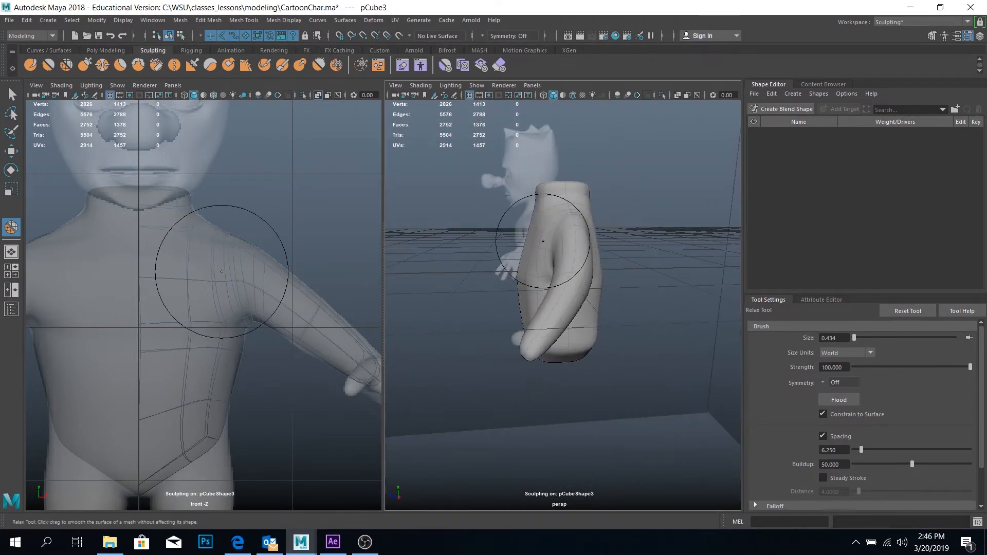
Relax the edge spacing across the chest, lower torso and back with the same sculpting brush
{"action": "left_click_drag", "start_coordinate": [526, 256], "coordinate": [575, 253], "text": "alt"}
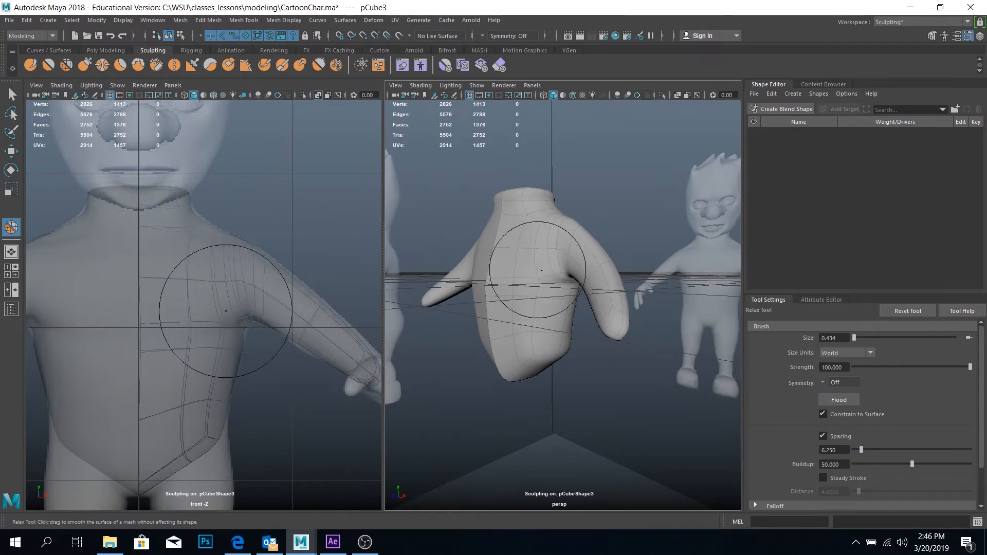
{"action": "left_click_drag", "start_coordinate": [551, 268], "coordinate": [644, 213], "text": "alt"}
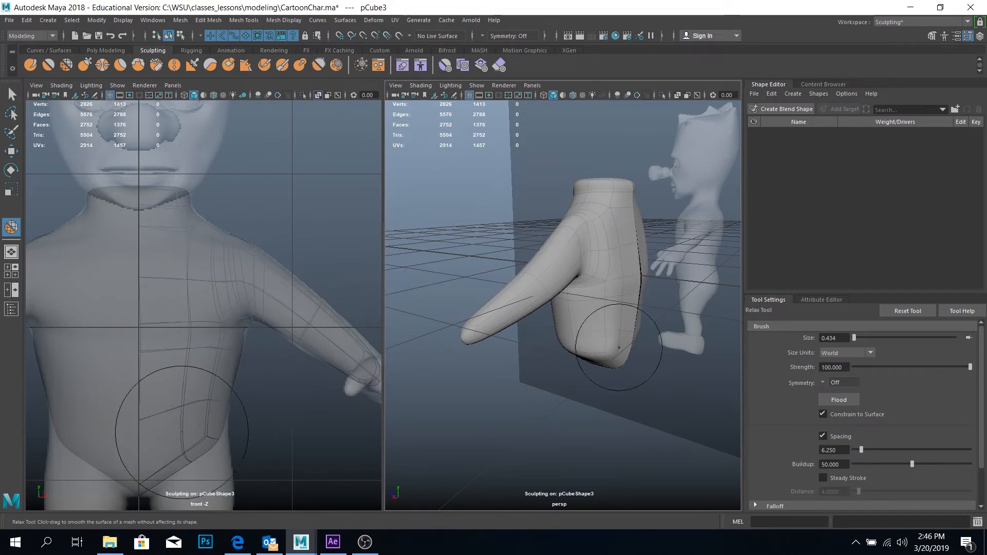
{"action": "mouse_move", "coordinate": [637, 373]}
{"action": "left_mouse_down", "text": "alt"}
{"action": "mouse_move", "coordinate": [541, 322]}
{"action": "mouse_move", "coordinate": [595, 319]}
{"action": "left_mouse_up", "text": "alt"}
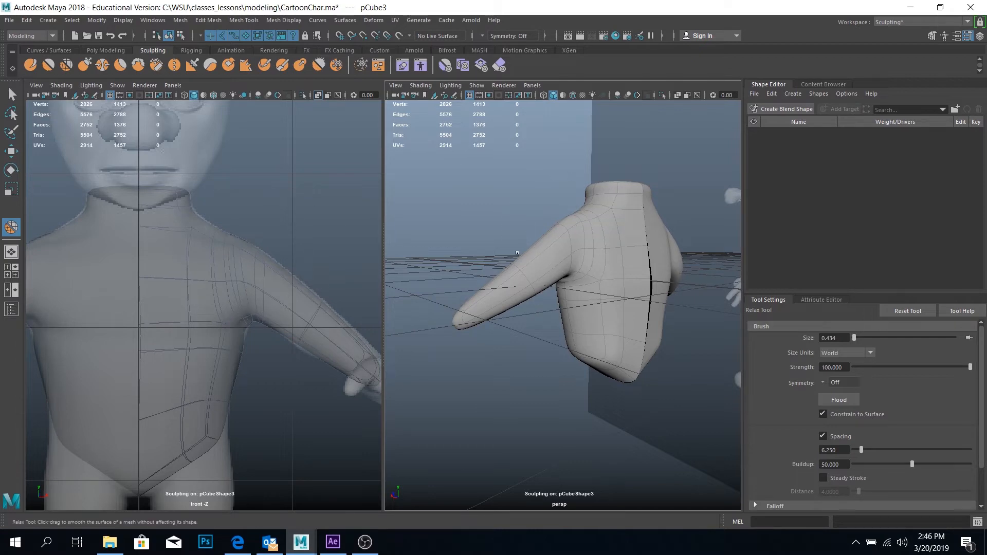
{"action": "mouse_move", "coordinate": [517, 253]}
{"action": "left_mouse_down", "text": "alt"}
{"action": "mouse_move", "coordinate": [516, 223]}
{"action": "mouse_move", "coordinate": [663, 203]}
{"action": "mouse_move", "coordinate": [602, 227]}
{"action": "mouse_move", "coordinate": [719, 279]}
{"action": "left_mouse_up", "text": "alt"}
{"action": "middle_click_drag", "start_coordinate": [582, 276], "coordinate": [659, 266], "text": "alt"}
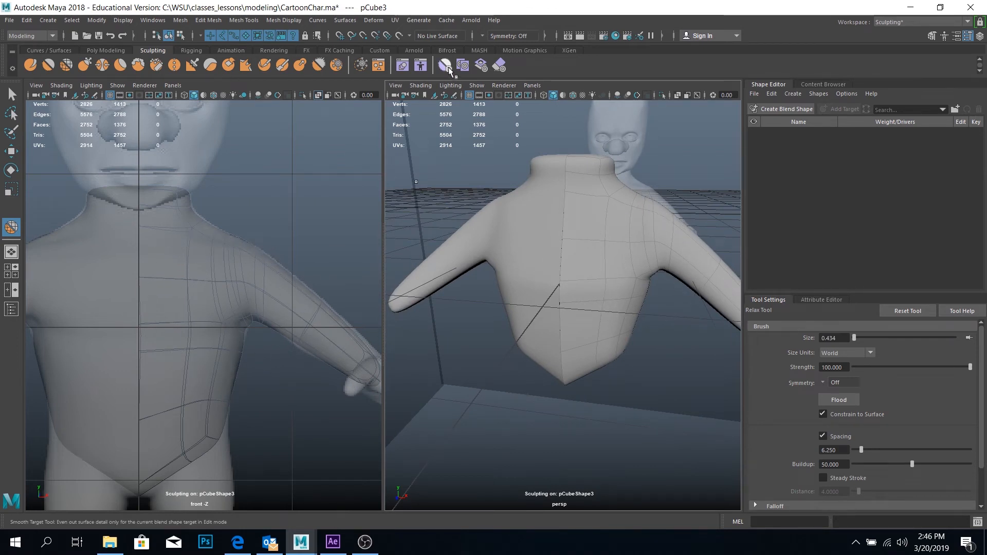
Insert vertical edge loops through the torso half beside its centre line with the Multi-Cut tool
{"action": "left_click", "coordinate": [98, 51]}
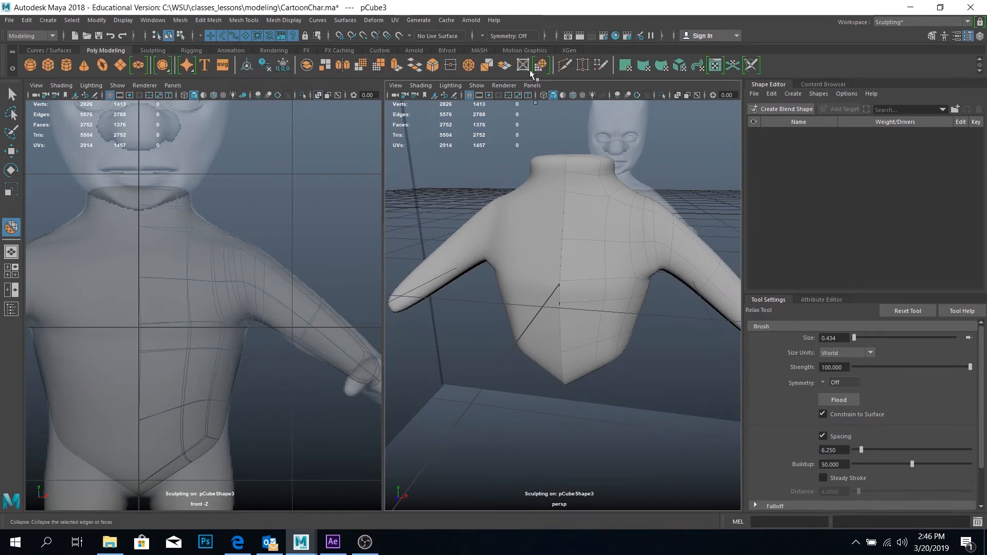
{"action": "left_click", "coordinate": [563, 67]}
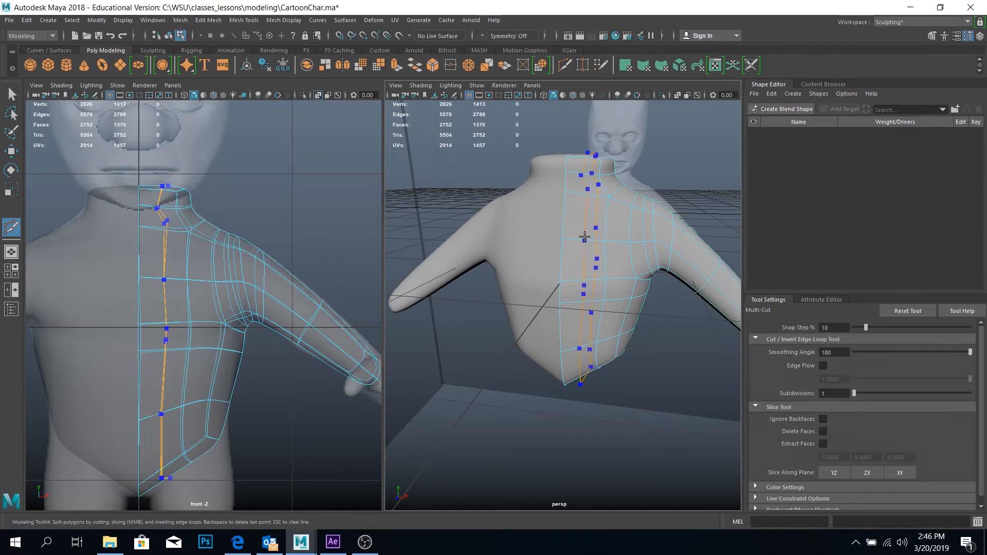
{"action": "key", "text": "Return"}
{"action": "left_click_drag", "start_coordinate": [616, 247], "coordinate": [676, 311], "text": "alt"}
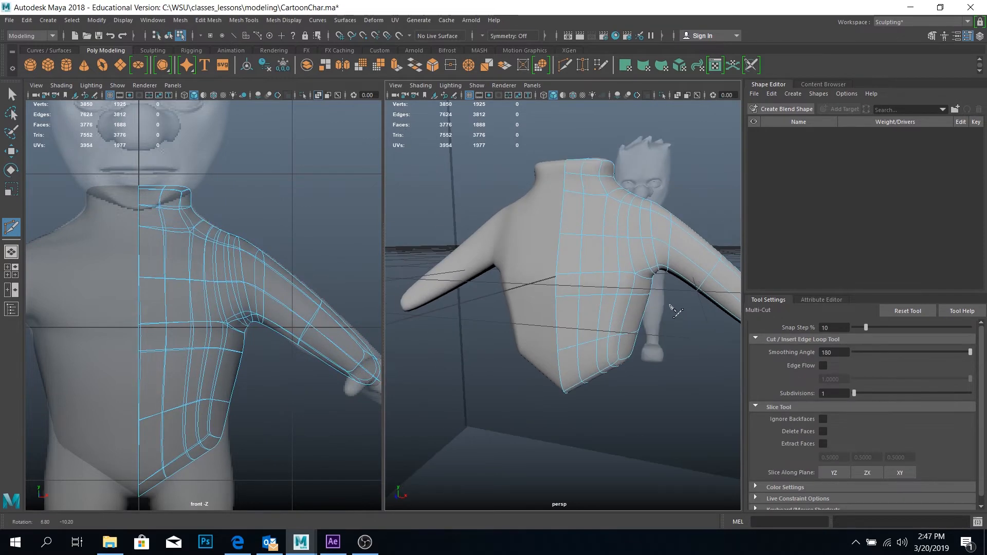
Try inserting an edge loop around the forearm just below the elbow of the smoothed mesh
{"action": "left_click_drag", "start_coordinate": [656, 275], "coordinate": [493, 255], "text": "alt"}
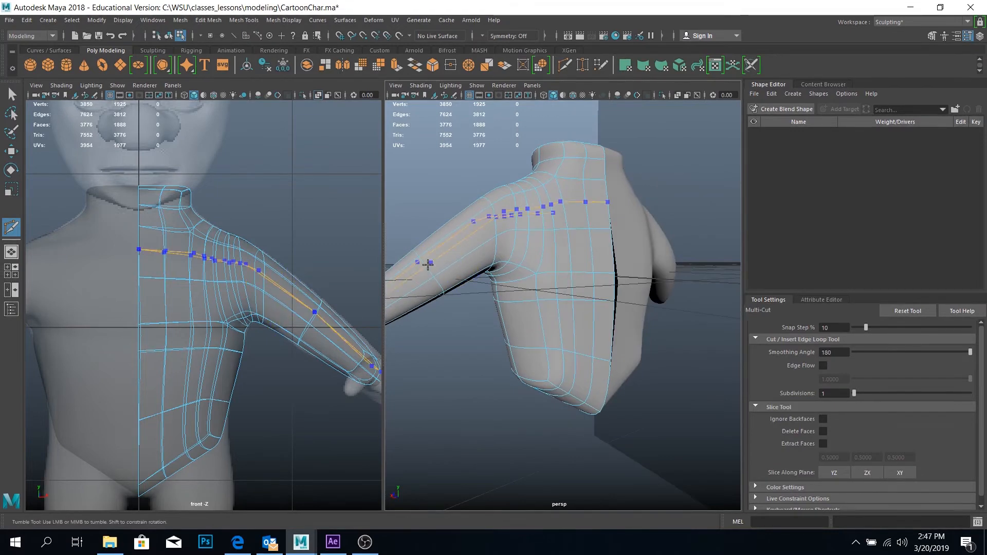
{"action": "middle_click_drag", "start_coordinate": [435, 278], "coordinate": [485, 292], "text": "alt"}
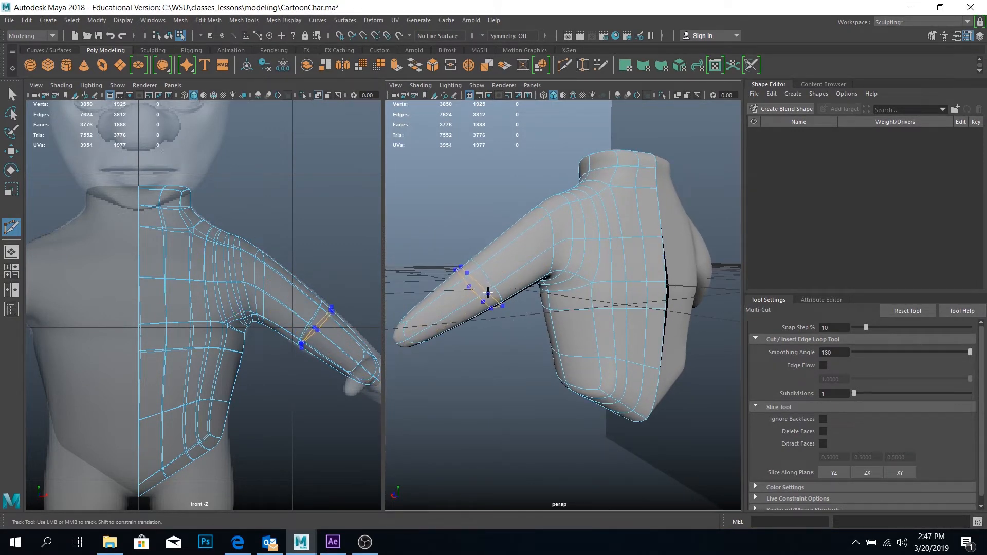
{"action": "left_click", "coordinate": [489, 290], "text": "ctrl"}
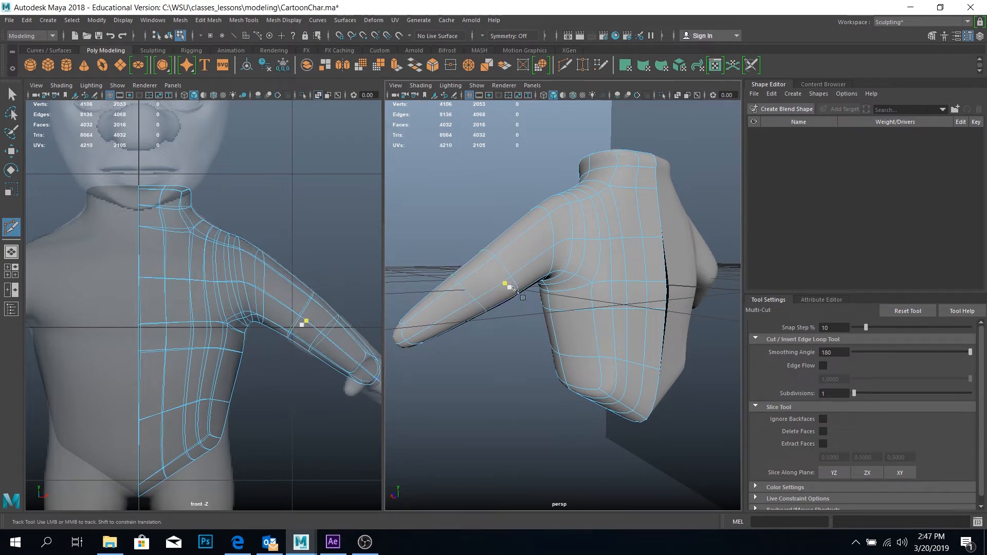
Turn off the smooth preview and undo the forearm edge loop, keeping the torso loops
{"action": "key", "text": "1"}
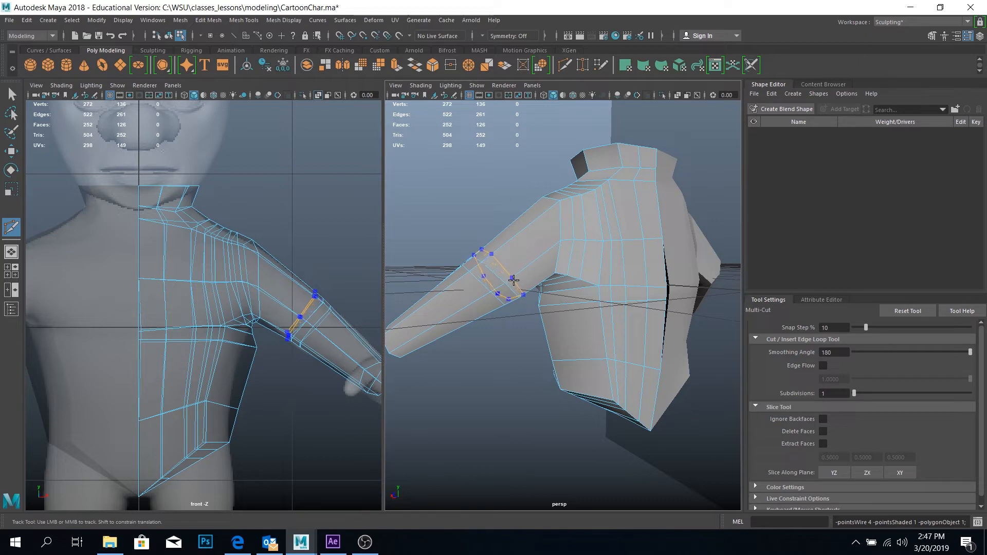
{"action": "key", "text": "ctrl+z"}
{"action": "key", "text": "ctrl+z"}
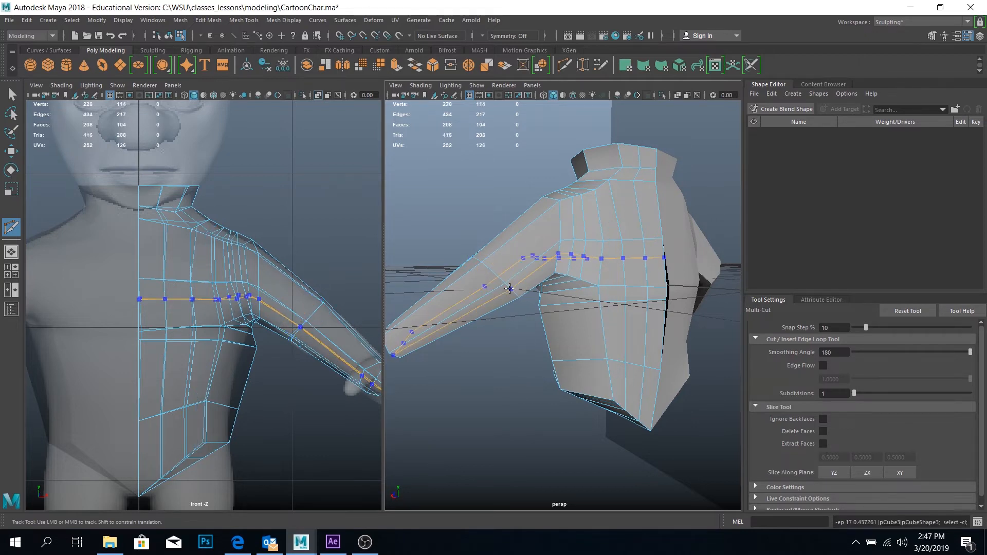
{"action": "left_click", "coordinate": [124, 36]}
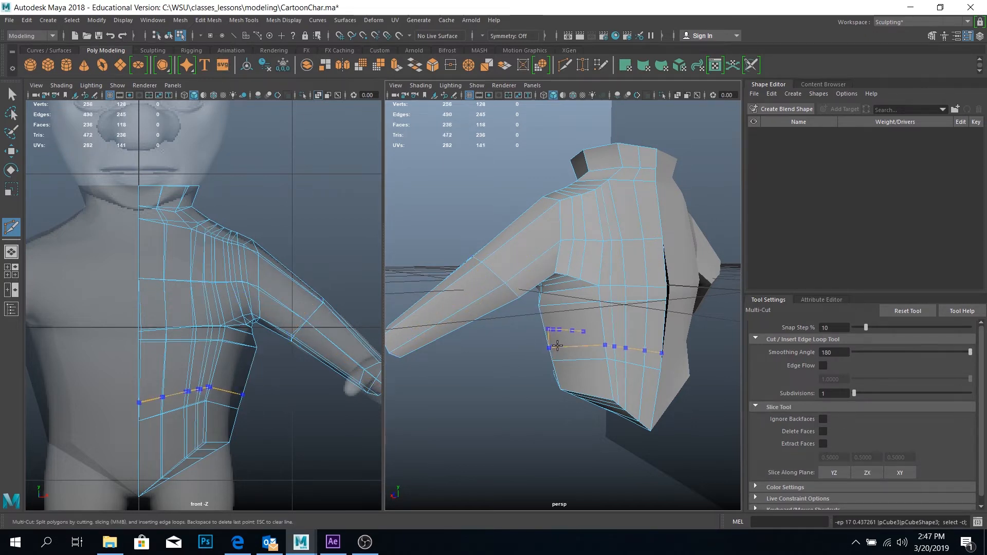
Insert edge loops around the arm on both sides of the elbow loop and return to the smooth preview
{"action": "left_click", "coordinate": [513, 299], "text": "ctrl"}
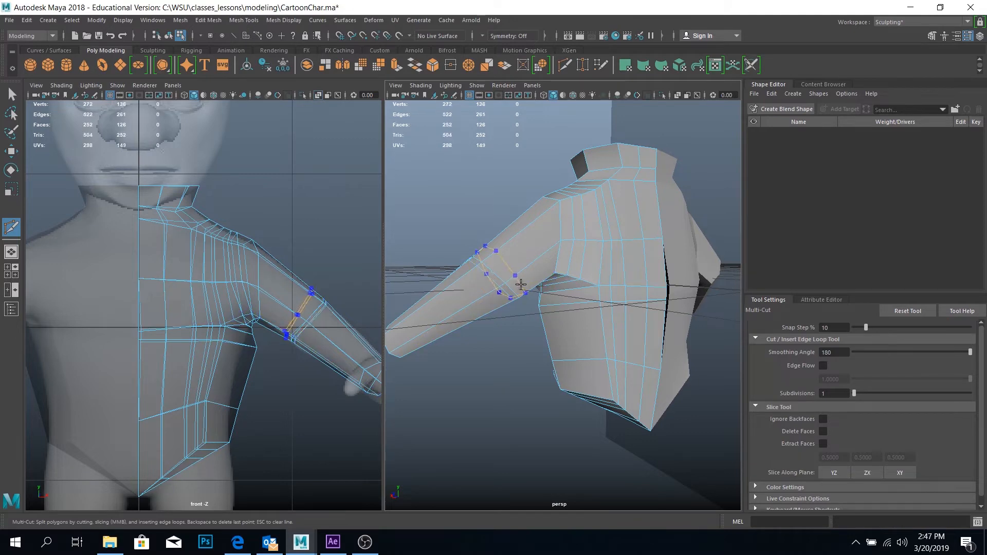
{"action": "left_click", "coordinate": [510, 279], "text": "ctrl"}
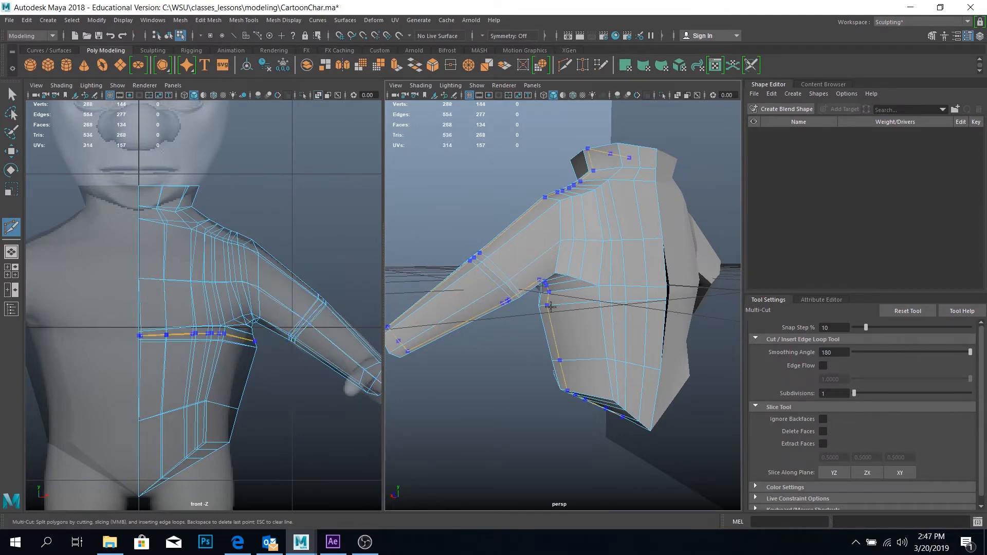
{"action": "left_click_drag", "start_coordinate": [509, 280], "coordinate": [725, 355], "text": "alt"}
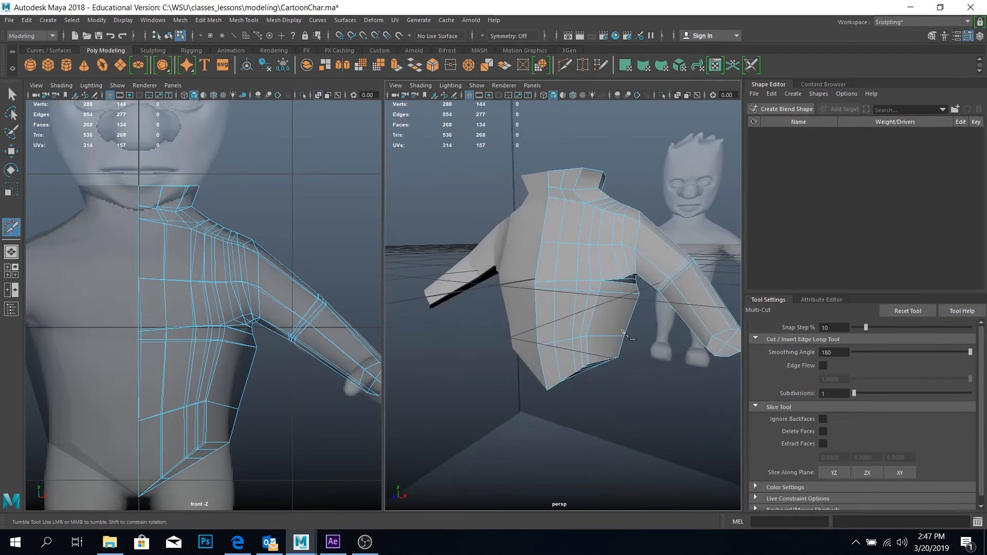
{"action": "key", "text": "3"}
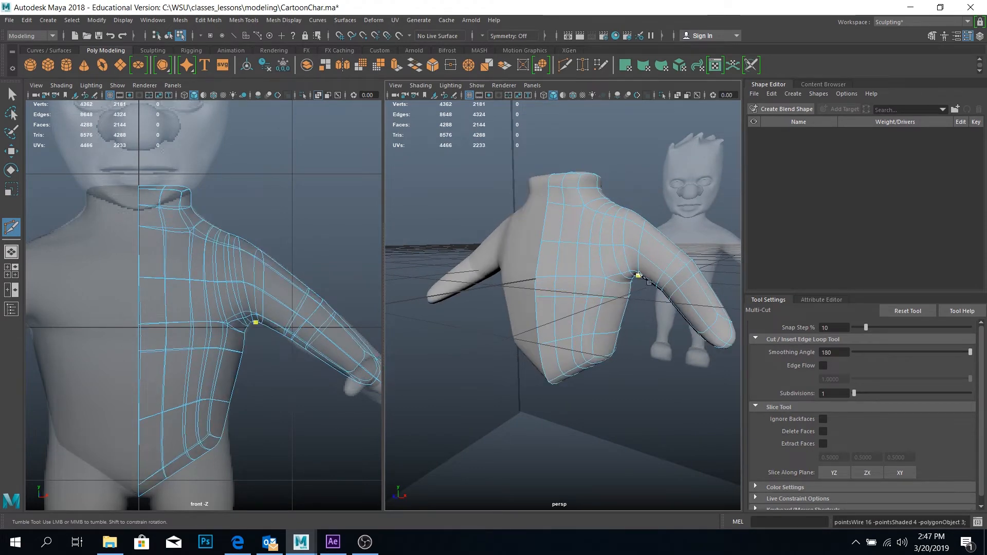
{"action": "mouse_move", "coordinate": [639, 275]}
{"action": "left_mouse_down", "text": "alt"}
{"action": "mouse_move", "coordinate": [485, 267]}
{"action": "mouse_move", "coordinate": [643, 267]}
{"action": "left_mouse_up", "text": "alt"}
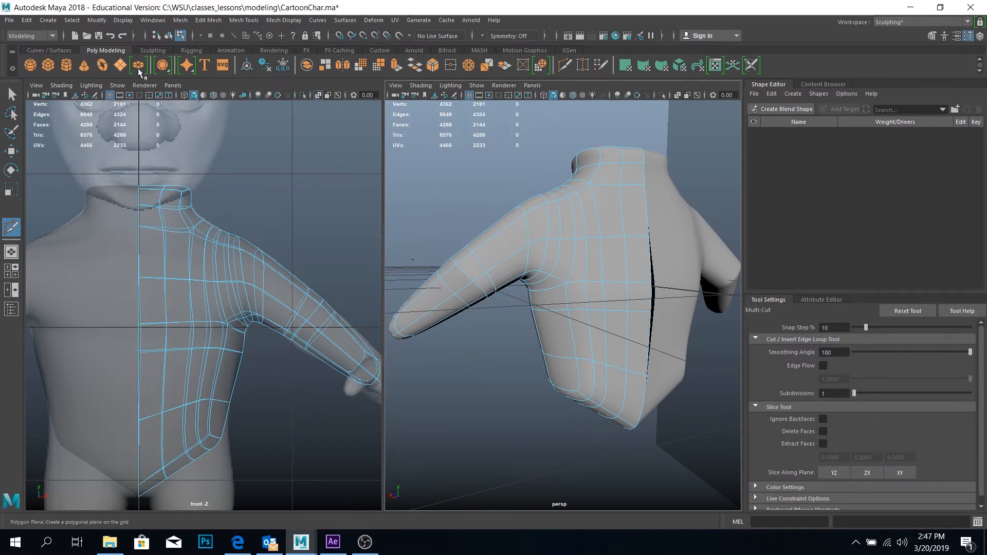
Activate the Grab sculpting tool and replace the front view with the side view, framed on the torso
{"action": "left_click", "coordinate": [150, 51]}
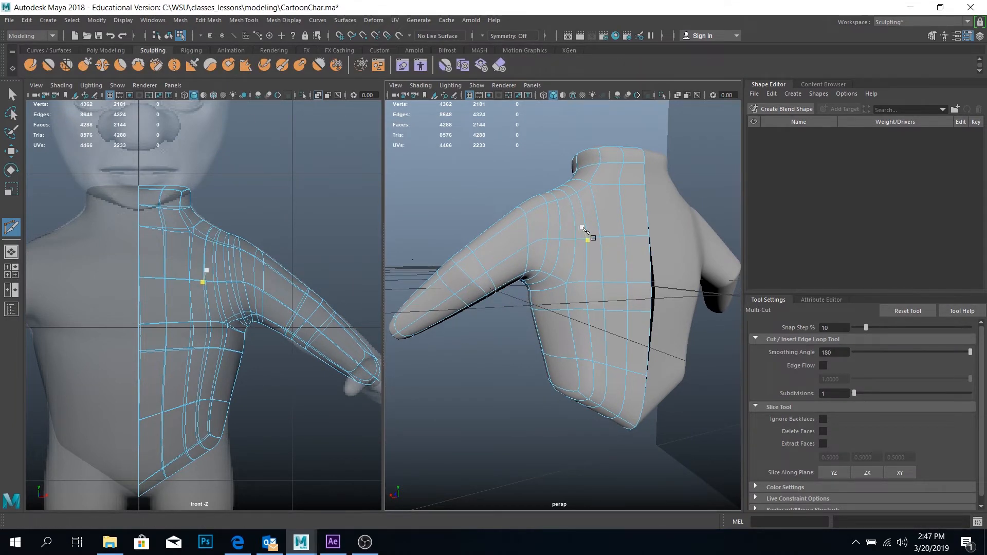
{"action": "left_click_drag", "start_coordinate": [584, 220], "coordinate": [600, 233], "text": "alt"}
{"action": "left_click", "coordinate": [84, 66]}
{"action": "left_click_drag", "start_coordinate": [635, 272], "coordinate": [717, 257], "text": "alt"}
{"action": "scroll", "coordinate": [282, 242], "scroll_direction": "down", "scroll_amount": 5}
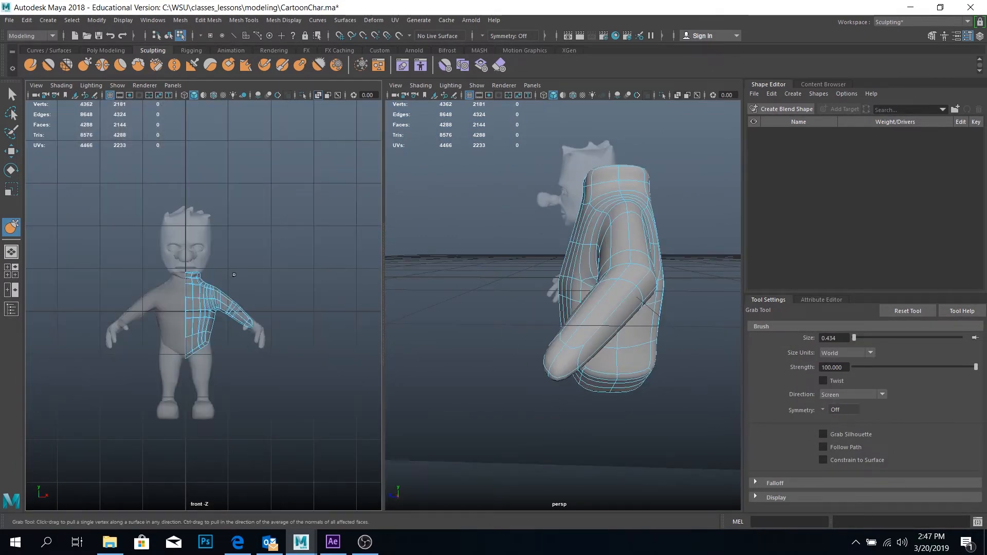
{"action": "scroll", "coordinate": [205, 290], "scroll_direction": "up", "scroll_amount": 4}
{"action": "middle_click_drag", "start_coordinate": [206, 254], "coordinate": [250, 257], "text": "alt"}
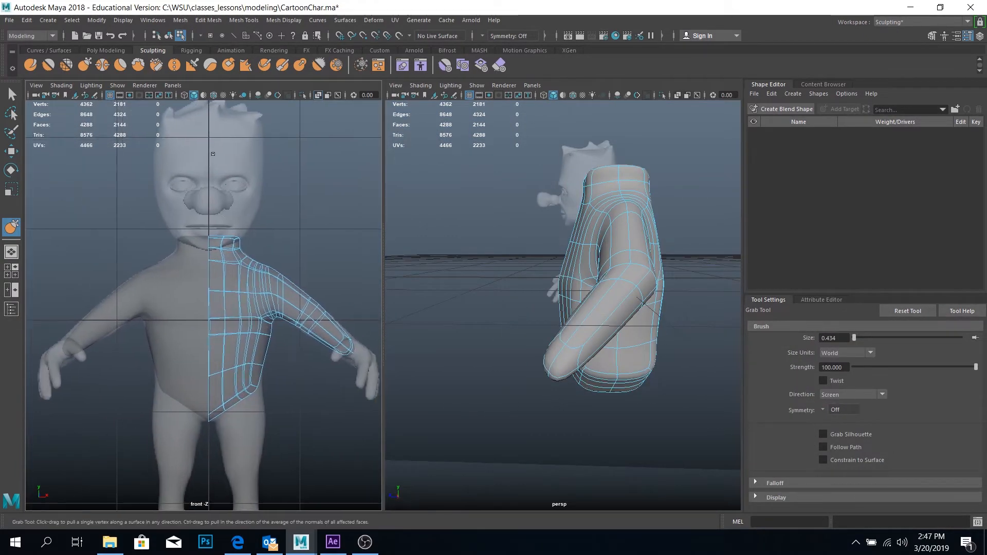
{"action": "key", "text": "space"}
{"action": "left_click_drag", "start_coordinate": [255, 201], "coordinate": [304, 203]}
{"action": "scroll", "coordinate": [211, 276], "scroll_direction": "up", "scroll_amount": 3}
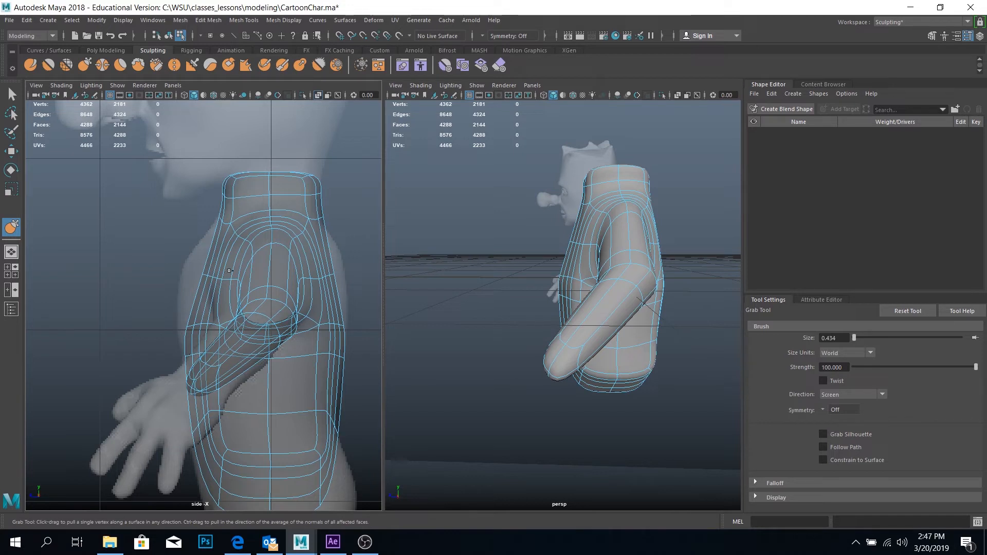
Pull the upper chest forward to the side reference with the Grab tool, reduce its size to 0.306 and undo the last chest pull
{"action": "left_click_drag", "start_coordinate": [542, 210], "coordinate": [571, 226], "text": "alt"}
{"action": "mouse_move", "coordinate": [572, 241]}
{"action": "right_mouse_down"}
{"action": "mouse_move", "coordinate": [580, 240]}
{"action": "mouse_move", "coordinate": [572, 213]}
{"action": "right_mouse_up"}
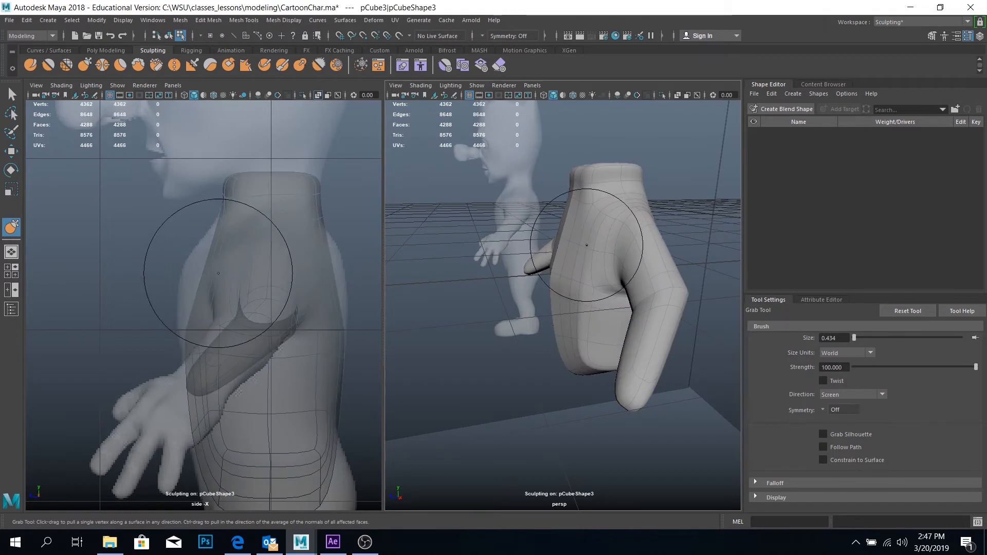
{"action": "mouse_move", "coordinate": [576, 251]}
{"action": "left_mouse_down"}
{"action": "mouse_move", "coordinate": [558, 251]}
{"action": "mouse_move", "coordinate": [579, 242]}
{"action": "mouse_move", "coordinate": [545, 237]}
{"action": "left_mouse_up"}
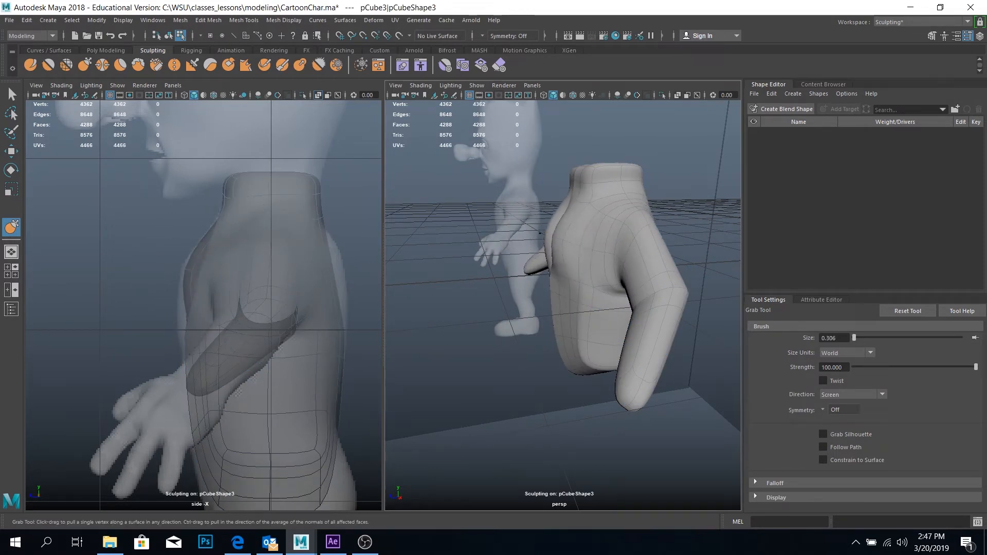
{"action": "left_click_drag", "start_coordinate": [540, 286], "coordinate": [634, 333], "text": "alt"}
{"action": "left_click_drag", "start_coordinate": [529, 276], "coordinate": [542, 288]}
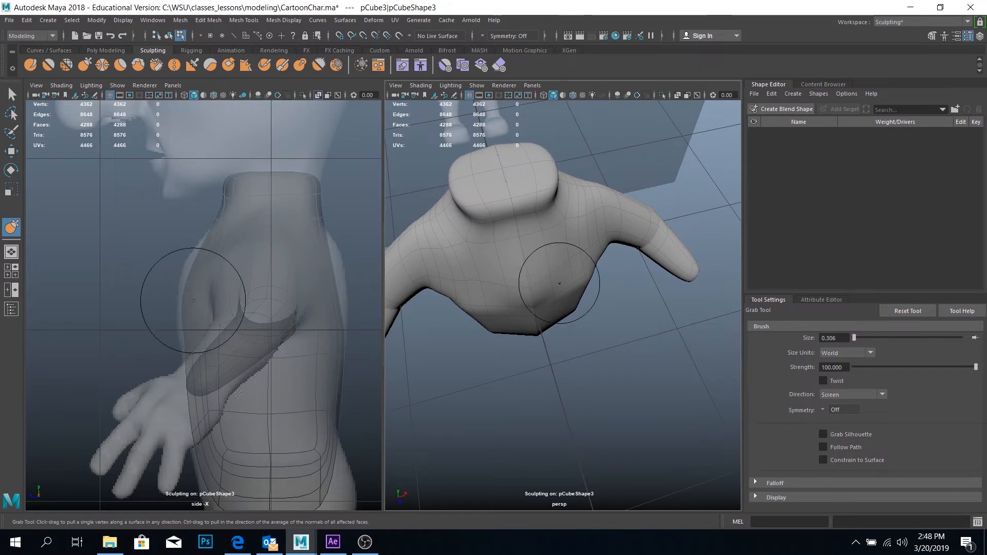
{"action": "mouse_move", "coordinate": [572, 274]}
{"action": "left_mouse_down"}
{"action": "mouse_move", "coordinate": [588, 286]}
{"action": "mouse_move", "coordinate": [580, 237]}
{"action": "left_mouse_up"}
{"action": "key", "text": "ctrl+z"}
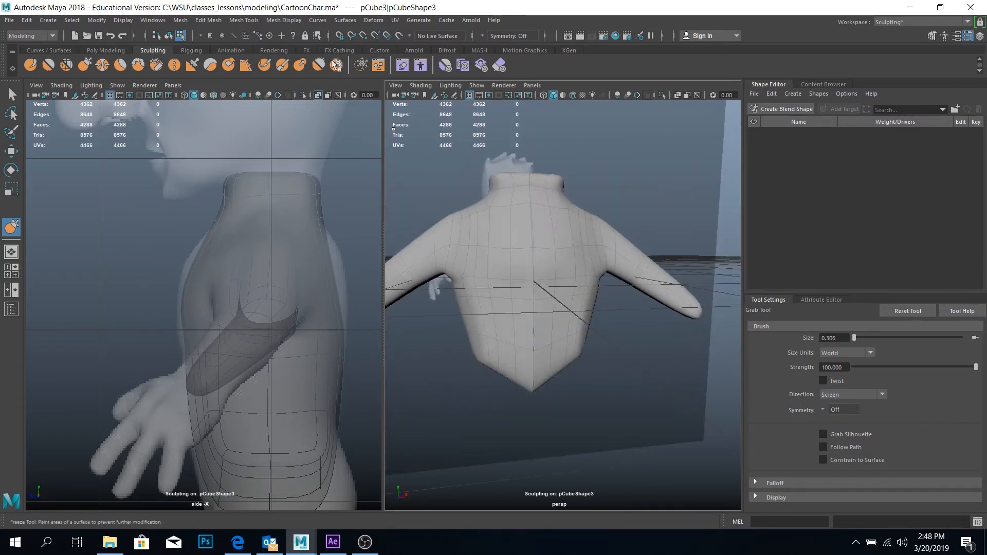
Inflate the chest with the Bulge tool at size 0.306 and strength 0.1
{"action": "left_click", "coordinate": [301, 66]}
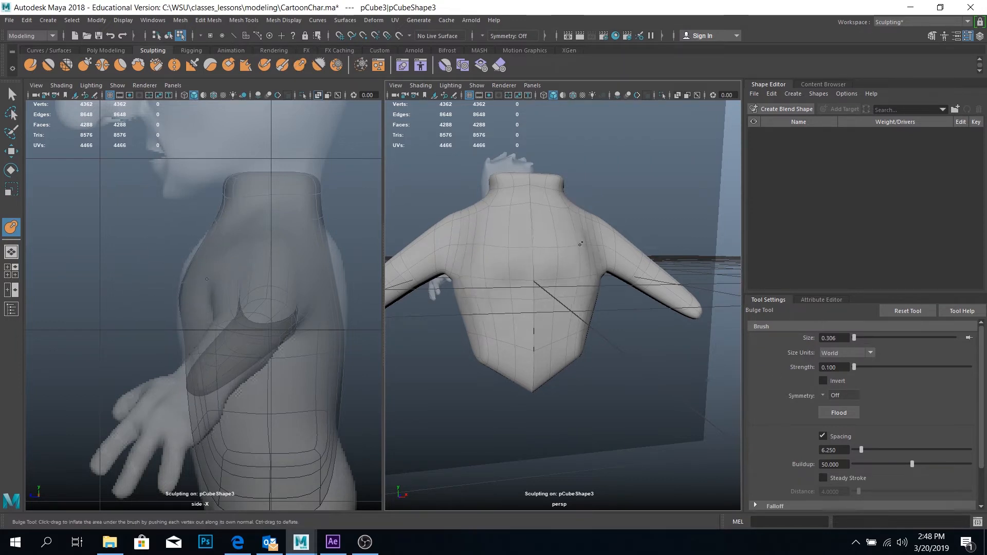
{"action": "mouse_move", "coordinate": [598, 254]}
{"action": "left_mouse_down"}
{"action": "mouse_move", "coordinate": [577, 238]}
{"action": "mouse_move", "coordinate": [541, 275]}
{"action": "mouse_move", "coordinate": [547, 261]}
{"action": "left_mouse_up"}
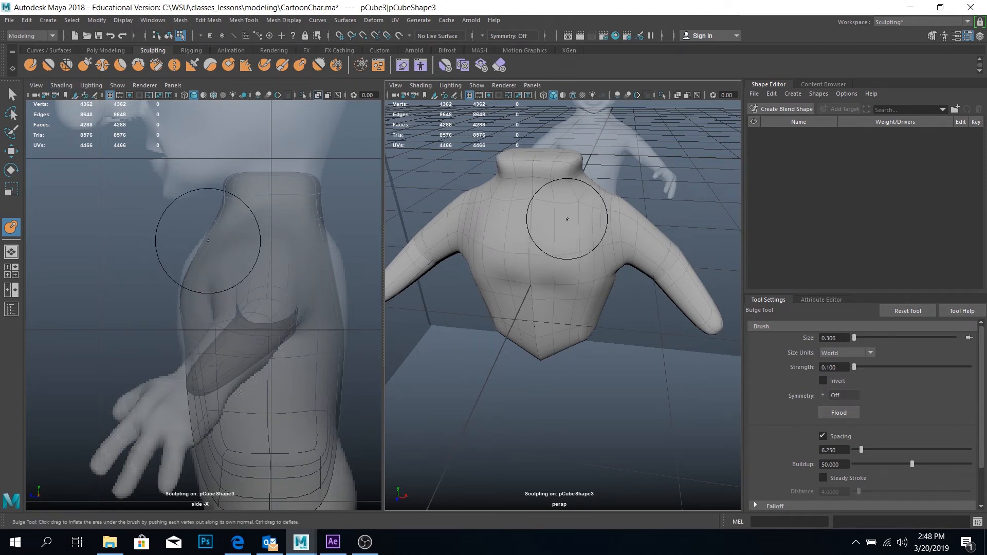
Insert one horizontal edge loop across the upper chest and another around the lower torso with the Multi-Cut tool
{"action": "left_click", "coordinate": [101, 50]}
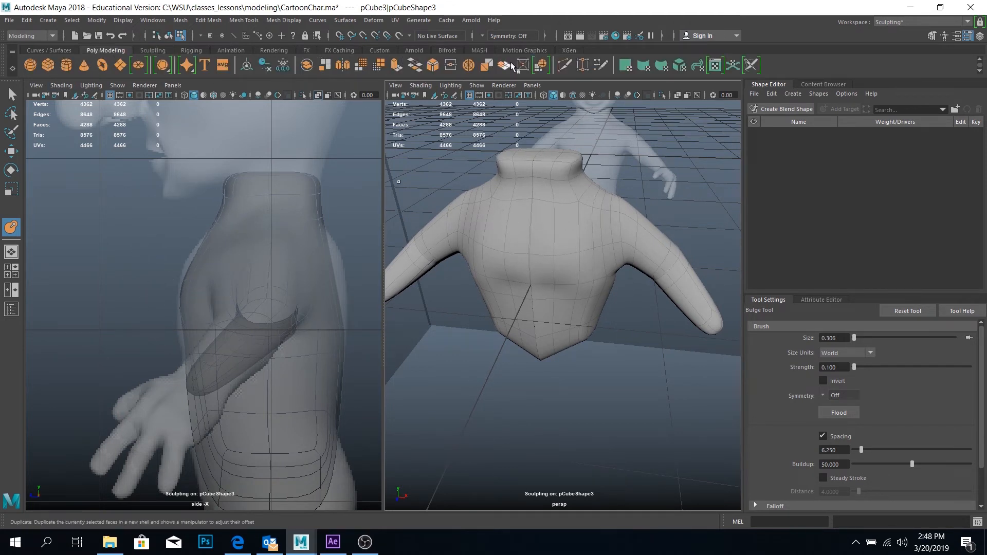
{"action": "left_click", "coordinate": [565, 66]}
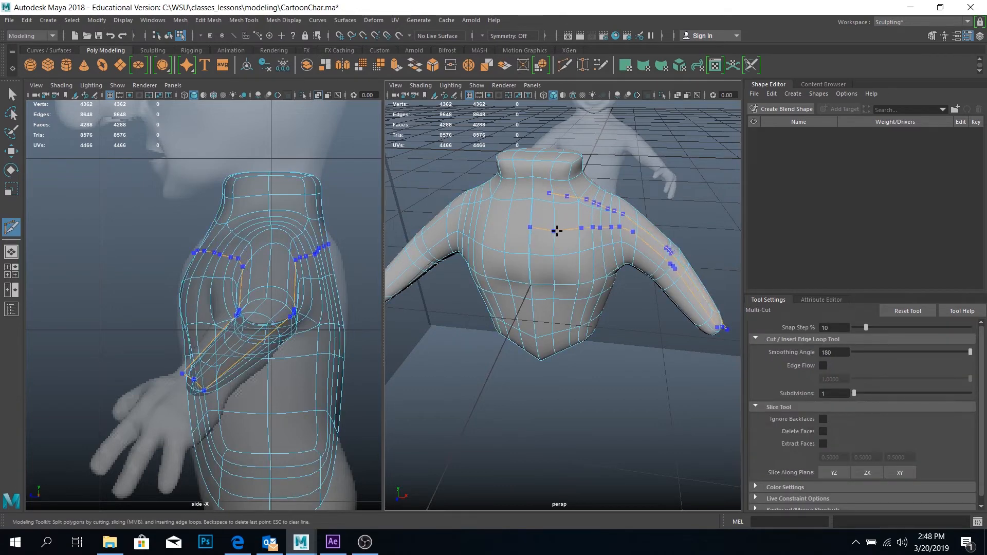
{"action": "left_click", "coordinate": [556, 232], "text": "ctrl"}
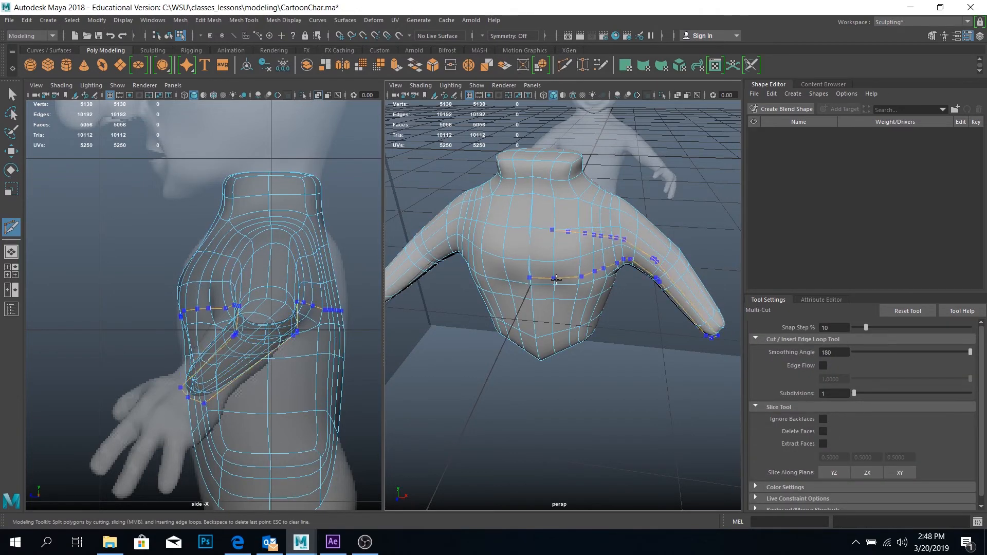
{"action": "left_click", "coordinate": [548, 316], "text": "ctrl"}
{"action": "mouse_move", "coordinate": [592, 412]}
{"action": "left_mouse_down", "text": "alt"}
{"action": "mouse_move", "coordinate": [597, 372]}
{"action": "mouse_move", "coordinate": [577, 390]}
{"action": "mouse_move", "coordinate": [604, 402]}
{"action": "left_mouse_up", "text": "alt"}
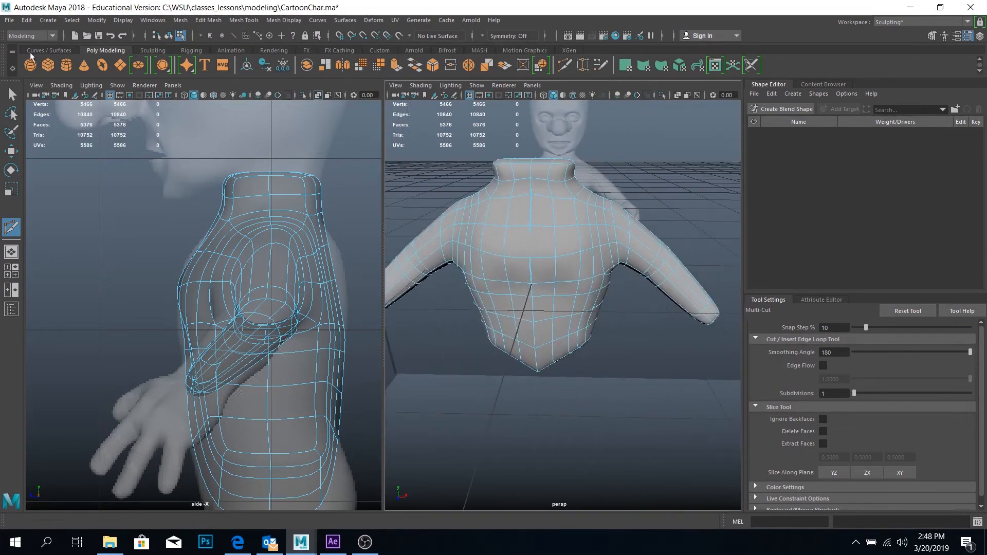
Inflate the chest and back with the Bulge tool at size 0.306 and strength 0.1, undoing one stroke
{"action": "left_click", "coordinate": [153, 50]}
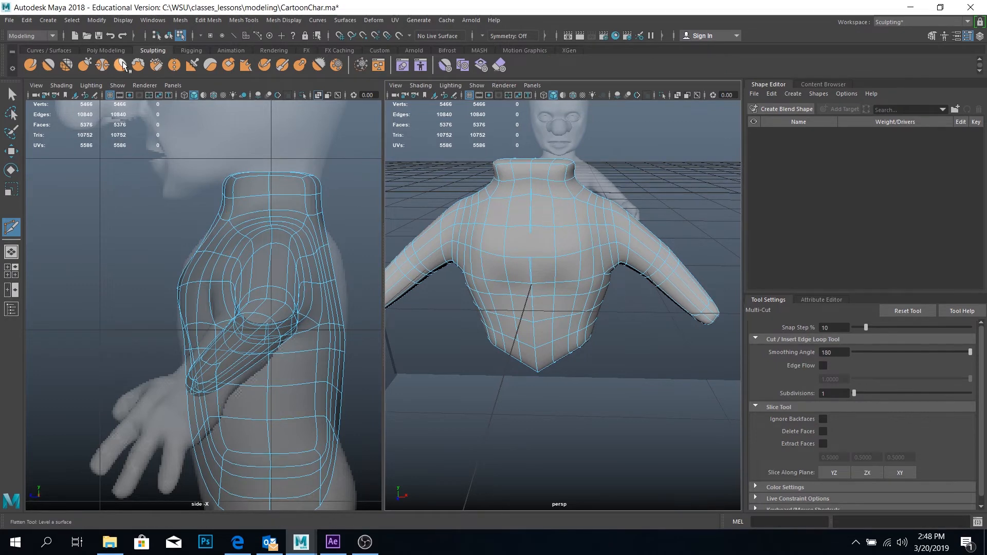
{"action": "left_click", "coordinate": [300, 66]}
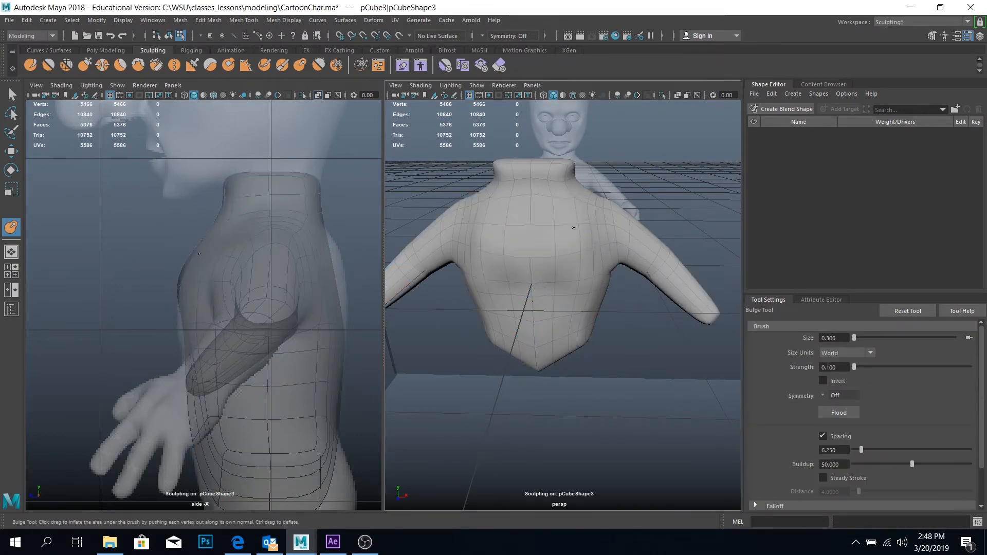
{"action": "mouse_move", "coordinate": [539, 255]}
{"action": "left_mouse_down", "text": "alt"}
{"action": "mouse_move", "coordinate": [646, 231]}
{"action": "mouse_move", "coordinate": [545, 236]}
{"action": "left_mouse_up", "text": "alt"}
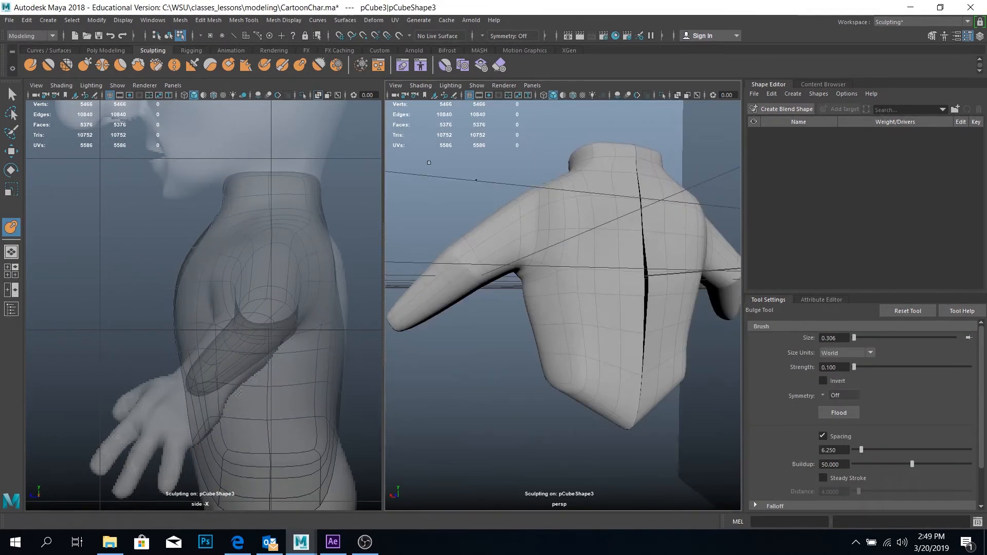
{"action": "key", "text": "ctrl+z"}
{"action": "mouse_move", "coordinate": [596, 257]}
{"action": "left_mouse_down", "text": "alt"}
{"action": "mouse_move", "coordinate": [548, 274]}
{"action": "mouse_move", "coordinate": [580, 267]}
{"action": "mouse_move", "coordinate": [571, 212]}
{"action": "mouse_move", "coordinate": [581, 187]}
{"action": "mouse_move", "coordinate": [586, 343]}
{"action": "left_mouse_up", "text": "alt"}
{"action": "mouse_move", "coordinate": [645, 260]}
{"action": "left_mouse_down", "text": "alt"}
{"action": "mouse_move", "coordinate": [549, 322]}
{"action": "mouse_move", "coordinate": [414, 276]}
{"action": "mouse_move", "coordinate": [486, 252]}
{"action": "mouse_move", "coordinate": [610, 283]}
{"action": "left_mouse_up", "text": "alt"}
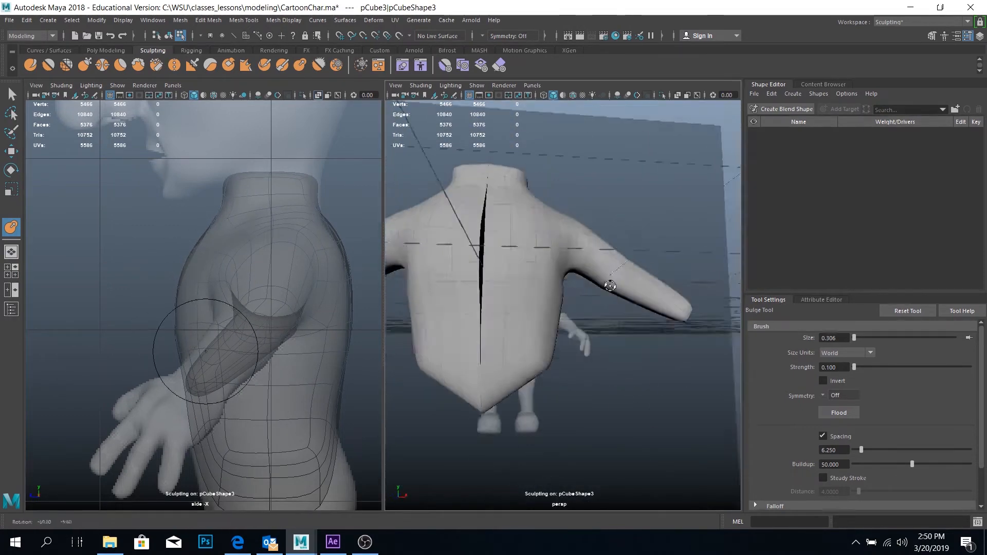
Pull the back's surface into shape with the Grab tool and fill out the shoulder area with the Bulge tool
{"action": "left_click", "coordinate": [85, 65]}
{"action": "mouse_move", "coordinate": [531, 352]}
{"action": "left_mouse_down", "text": "alt"}
{"action": "mouse_move", "coordinate": [572, 306]}
{"action": "mouse_move", "coordinate": [556, 247]}
{"action": "left_mouse_up", "text": "alt"}
{"action": "left_click_drag", "start_coordinate": [586, 315], "coordinate": [484, 305], "text": "alt"}
{"action": "left_click", "coordinate": [300, 65]}
{"action": "left_click_drag", "start_coordinate": [640, 298], "coordinate": [599, 260], "text": "alt"}
{"action": "left_click_drag", "start_coordinate": [625, 329], "coordinate": [484, 344], "text": "alt"}
Refine the torso with the Grab tool, reduce its size to 0.129 and undo the last pull
{"action": "left_click", "coordinate": [84, 64]}
{"action": "mouse_move", "coordinate": [525, 260]}
{"action": "left_mouse_down", "text": "alt"}
{"action": "mouse_move", "coordinate": [631, 242]}
{"action": "mouse_move", "coordinate": [552, 218]}
{"action": "mouse_move", "coordinate": [514, 180]}
{"action": "left_mouse_up", "text": "alt"}
{"action": "key", "text": "b"}
{"action": "mouse_move", "coordinate": [663, 289]}
{"action": "left_mouse_down"}
{"action": "mouse_move", "coordinate": [636, 289]}
{"action": "mouse_move", "coordinate": [632, 275]}
{"action": "left_mouse_up"}
{"action": "mouse_move", "coordinate": [632, 275]}
{"action": "left_mouse_down", "text": "alt"}
{"action": "mouse_move", "coordinate": [625, 299]}
{"action": "mouse_move", "coordinate": [634, 214]}
{"action": "mouse_move", "coordinate": [604, 249]}
{"action": "left_mouse_up", "text": "alt"}
{"action": "key", "text": "ctrl+z"}
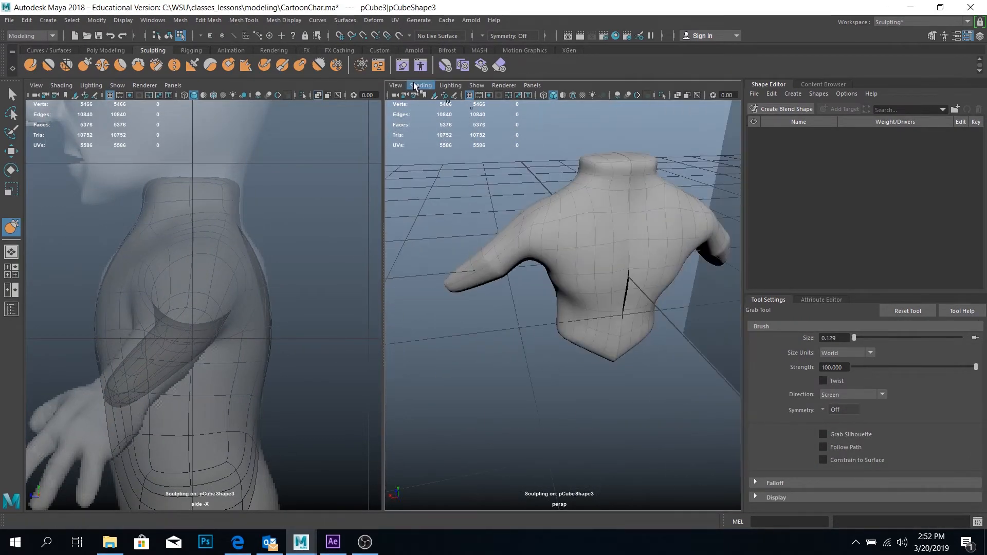
Inflate the upper torso near the shoulder with the Bulge tool
{"action": "left_click", "coordinate": [301, 65]}
{"action": "mouse_move", "coordinate": [585, 211]}
{"action": "left_mouse_down", "text": "alt"}
{"action": "mouse_move", "coordinate": [598, 230]}
{"action": "mouse_move", "coordinate": [590, 236]}
{"action": "mouse_move", "coordinate": [617, 229]}
{"action": "left_mouse_up", "text": "alt"}
{"action": "left_click_drag", "start_coordinate": [617, 230], "coordinate": [551, 295]}
Reshape the shoulder and upper arm with the Grab tool at size 0.592 on the unsmoothed mesh, and return to smooth preview
{"action": "left_click", "coordinate": [84, 65]}
{"action": "key", "text": "space"}
{"action": "left_click", "coordinate": [605, 248]}
{"action": "key", "text": "1"}
{"action": "left_click_drag", "start_coordinate": [550, 237], "coordinate": [391, 234], "text": "alt"}
{"action": "mouse_move", "coordinate": [583, 239]}
{"action": "left_mouse_down", "text": "alt"}
{"action": "mouse_move", "coordinate": [565, 223]}
{"action": "mouse_move", "coordinate": [488, 252]}
{"action": "mouse_move", "coordinate": [573, 269]}
{"action": "mouse_move", "coordinate": [514, 246]}
{"action": "mouse_move", "coordinate": [562, 331]}
{"action": "mouse_move", "coordinate": [562, 288]}
{"action": "mouse_move", "coordinate": [569, 291]}
{"action": "mouse_move", "coordinate": [590, 200]}
{"action": "mouse_move", "coordinate": [604, 291]}
{"action": "mouse_move", "coordinate": [573, 325]}
{"action": "left_mouse_up", "text": "alt"}
{"action": "key", "text": "3"}
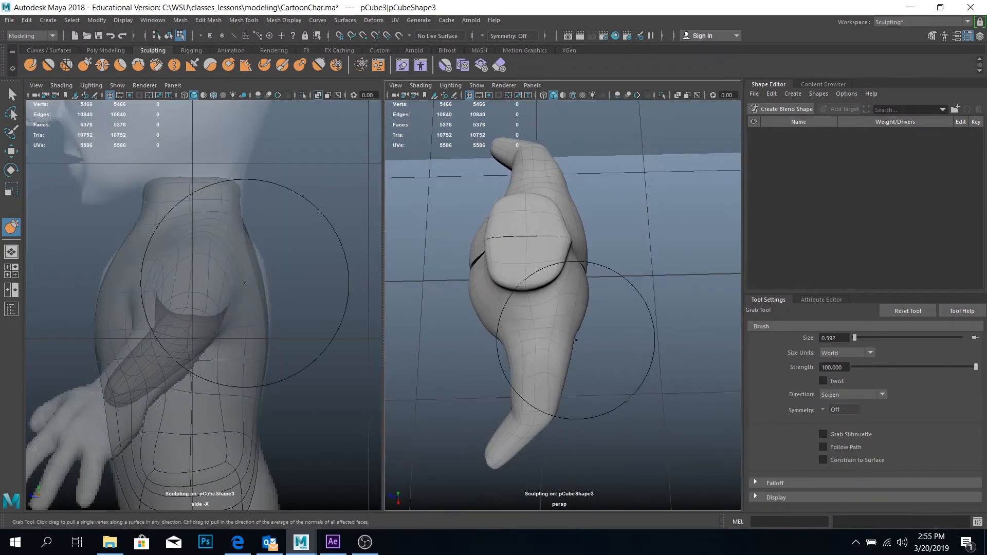
Inflate the shoulder and upper torso with the Bulge tool at size 0.385 and strength 0.1
{"action": "left_click", "coordinate": [299, 65]}
{"action": "left_click_drag", "start_coordinate": [633, 350], "coordinate": [539, 275], "text": "alt"}
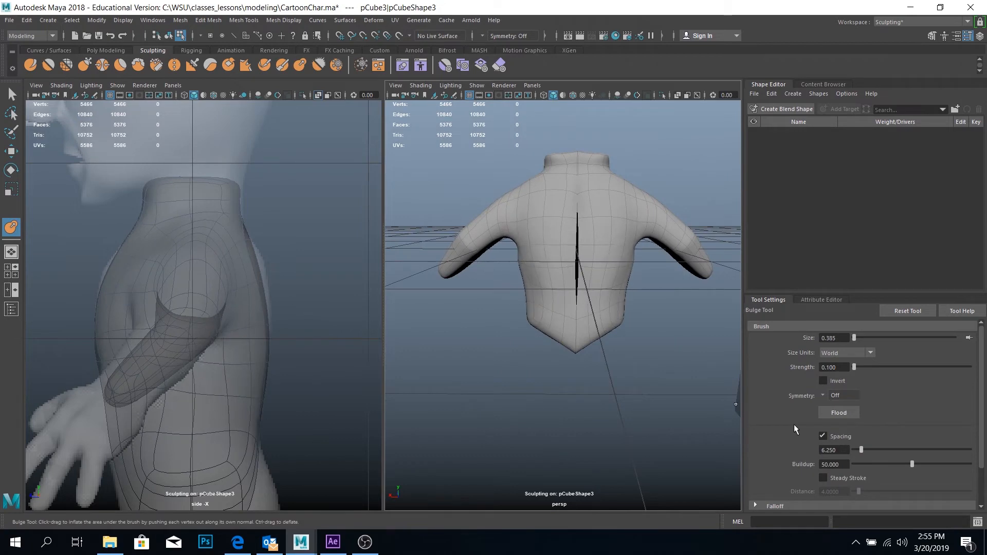
{"action": "left_click_drag", "start_coordinate": [559, 238], "coordinate": [625, 247], "text": "alt"}
{"action": "left_click_drag", "start_coordinate": [532, 285], "coordinate": [545, 257], "text": "alt"}
Switch to vertex editing on the unsmoothed mesh and move the upper chest vertices
{"action": "key", "text": "q"}
{"action": "key", "text": "1"}
{"action": "left_click_drag", "start_coordinate": [630, 279], "coordinate": [591, 298], "text": "alt"}
{"action": "key", "text": "w"}
{"action": "left_click_drag", "start_coordinate": [557, 193], "coordinate": [558, 181]}
{"action": "right_click_drag", "start_coordinate": [555, 226], "coordinate": [509, 226]}
{"action": "left_click_drag", "start_coordinate": [559, 226], "coordinate": [576, 205], "text": "alt"}
Reposition the vertices along and beside the centre seam at mid-chest
{"action": "left_click_drag", "start_coordinate": [470, 220], "coordinate": [518, 252]}
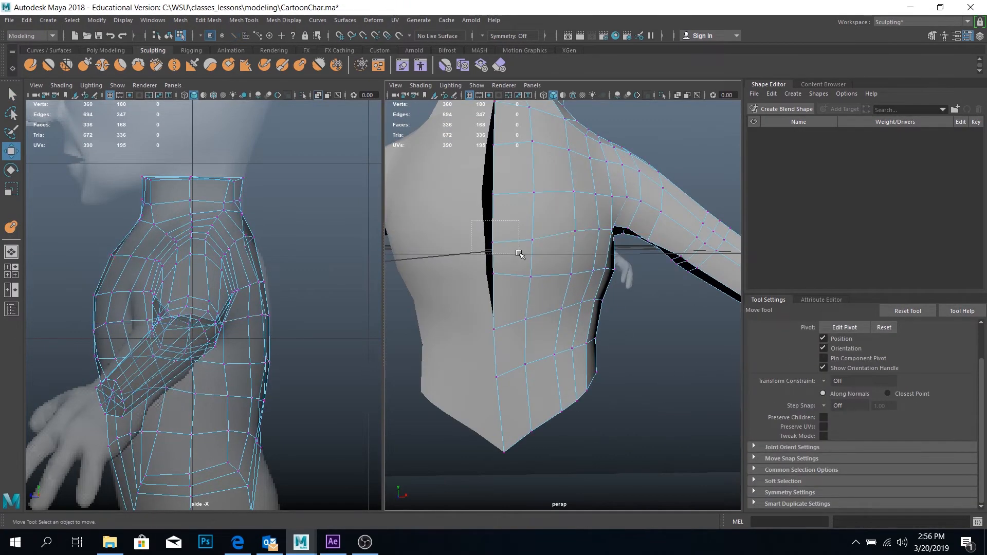
{"action": "left_click_drag", "start_coordinate": [533, 204], "coordinate": [533, 208]}
{"action": "left_click_drag", "start_coordinate": [558, 257], "coordinate": [577, 242], "text": "alt"}
{"action": "key", "text": "q"}
{"action": "key", "text": "w"}
{"action": "left_click_drag", "start_coordinate": [692, 292], "coordinate": [576, 280]}
{"action": "left_click_drag", "start_coordinate": [549, 220], "coordinate": [592, 242]}
Insert two more edge loops on the torso with the Multi-Cut tool
{"action": "left_click", "coordinate": [565, 65]}
{"action": "left_click", "coordinate": [560, 244], "text": "ctrl"}
{"action": "left_click_drag", "start_coordinate": [619, 359], "coordinate": [514, 411], "text": "alt"}
{"action": "left_click", "coordinate": [558, 315]}
Move the vertices at the back of the shoulder to round its transition into the arm
{"action": "key", "text": "w"}
{"action": "left_click_drag", "start_coordinate": [578, 333], "coordinate": [619, 390], "text": "alt"}
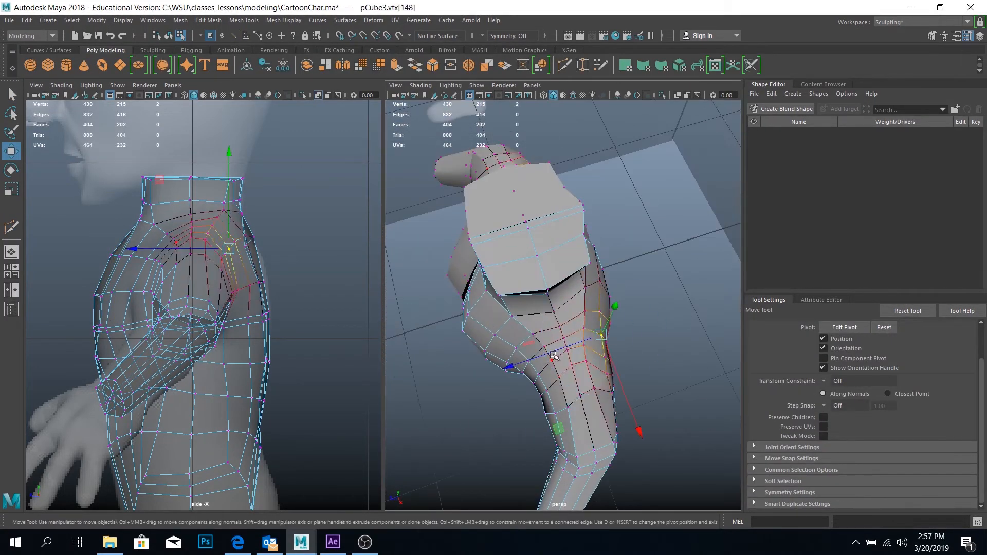
{"action": "left_click_drag", "start_coordinate": [547, 329], "coordinate": [513, 363]}
{"action": "left_click_drag", "start_coordinate": [455, 354], "coordinate": [463, 354]}
{"action": "left_click_drag", "start_coordinate": [484, 344], "coordinate": [579, 198], "text": "alt"}
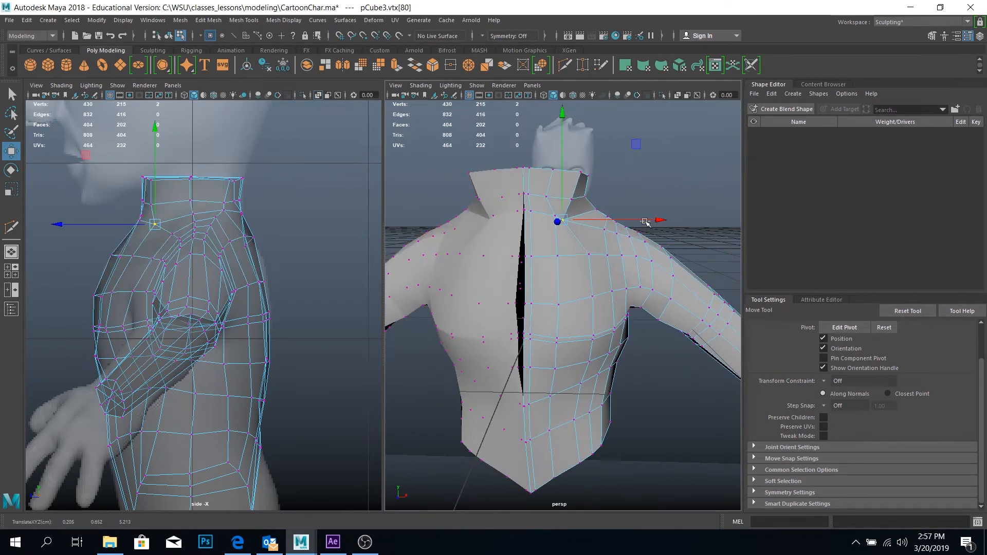
Move the vertices around the base of the neck to smooth its transition into the shoulder
{"action": "left_click_drag", "start_coordinate": [628, 139], "coordinate": [622, 146]}
{"action": "left_click", "coordinate": [507, 176]}
{"action": "left_click_drag", "start_coordinate": [622, 170], "coordinate": [617, 288], "text": "alt"}
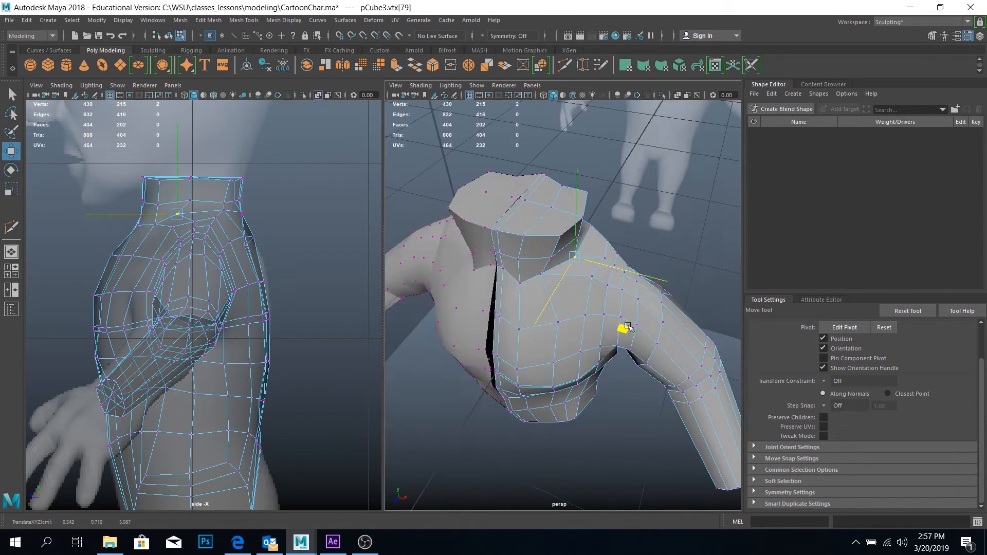
{"action": "left_click_drag", "start_coordinate": [623, 329], "coordinate": [620, 335]}
{"action": "left_click_drag", "start_coordinate": [620, 334], "coordinate": [453, 226], "text": "alt"}
Select the vertices at the front centre of the neck base and move them into line with the neck
{"action": "left_click", "coordinate": [540, 311]}
{"action": "left_click", "coordinate": [551, 192]}
{"action": "left_click_drag", "start_coordinate": [551, 193], "coordinate": [580, 201], "text": "alt"}
{"action": "left_click_drag", "start_coordinate": [491, 198], "coordinate": [514, 218]}
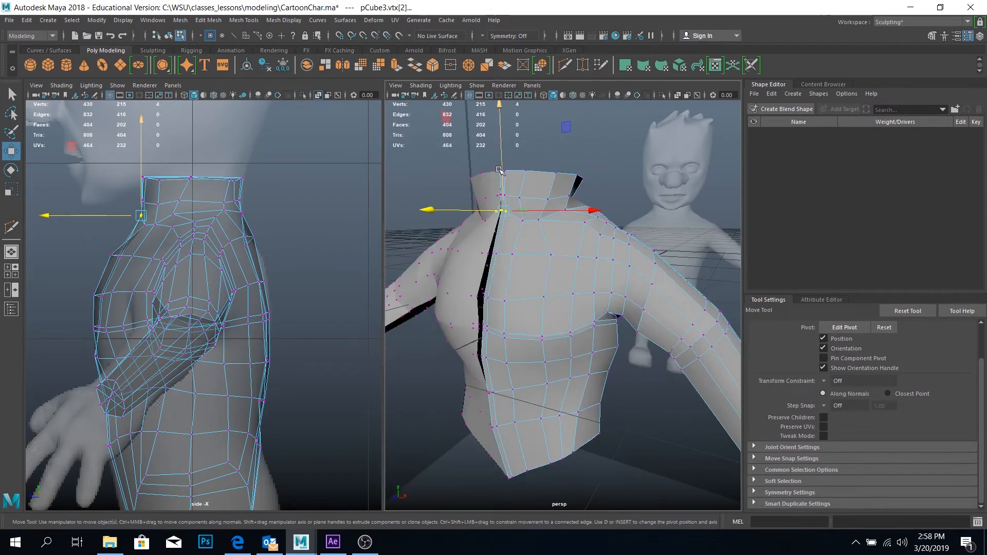
{"action": "left_click_drag", "start_coordinate": [503, 169], "coordinate": [502, 177]}
Reposition the vertices down the front of the torso from the chest to the belly
{"action": "left_click_drag", "start_coordinate": [591, 206], "coordinate": [567, 262], "text": "alt"}
{"action": "left_click_drag", "start_coordinate": [591, 297], "coordinate": [576, 229], "text": "alt"}
{"action": "left_click_drag", "start_coordinate": [491, 361], "coordinate": [515, 377]}
{"action": "left_click_drag", "start_coordinate": [514, 309], "coordinate": [522, 343], "text": "alt"}
{"action": "left_click_drag", "start_coordinate": [514, 406], "coordinate": [512, 395]}
{"action": "left_click_drag", "start_coordinate": [514, 401], "coordinate": [533, 418], "text": "alt"}
{"action": "left_click_drag", "start_coordinate": [581, 355], "coordinate": [581, 375], "text": "alt"}
Turn on smooth preview and move the chest and upper back vertices to match the side reference
{"action": "key", "text": "3"}
{"action": "left_click_drag", "start_coordinate": [519, 360], "coordinate": [669, 330], "text": "alt"}
{"action": "left_click_drag", "start_coordinate": [580, 320], "coordinate": [520, 367]}
{"action": "left_click_drag", "start_coordinate": [85, 305], "coordinate": [123, 334]}
{"action": "left_click_drag", "start_coordinate": [93, 239], "coordinate": [131, 265]}
{"action": "left_click_drag", "start_coordinate": [514, 370], "coordinate": [571, 367], "text": "alt"}
{"action": "middle_click_drag", "start_coordinate": [288, 360], "coordinate": [312, 289], "text": "alt"}
{"action": "left_click_drag", "start_coordinate": [311, 164], "coordinate": [273, 215]}
{"action": "left_click_drag", "start_coordinate": [326, 306], "coordinate": [308, 330]}
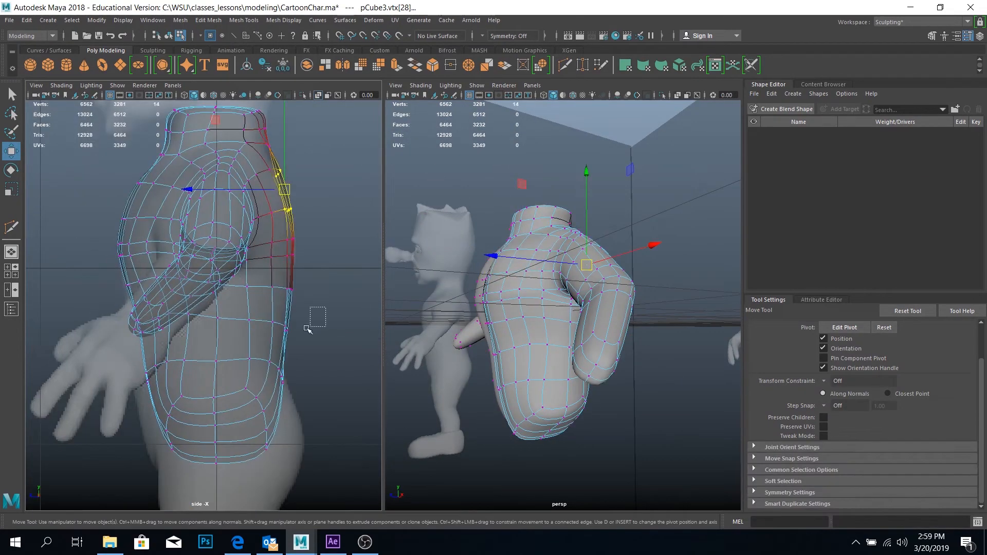
Undo the last change, insert an edge loop around the lower torso and move the rear vertices out to the buttock reference
{"action": "key", "text": "ctrl+z"}
{"action": "key", "text": "y"}
{"action": "left_click", "coordinate": [216, 378], "text": "ctrl"}
{"action": "key", "text": "w"}
{"action": "left_click_drag", "start_coordinate": [313, 366], "coordinate": [235, 415]}
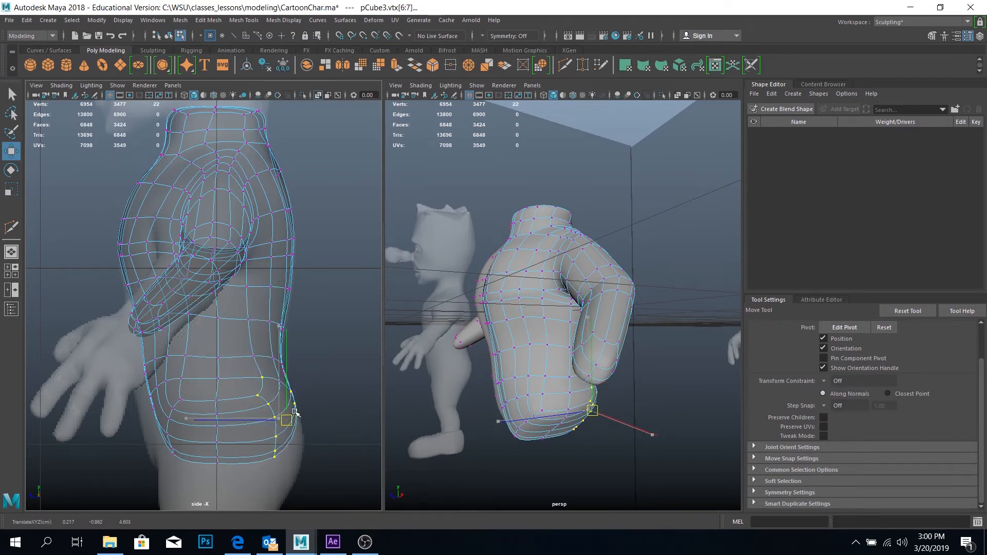
{"action": "left_click_drag", "start_coordinate": [294, 412], "coordinate": [296, 413]}
Select the vertices at the front of the armpit and move them along the depth axis
{"action": "left_click_drag", "start_coordinate": [607, 390], "coordinate": [516, 377], "text": "alt"}
{"action": "left_click_drag", "start_coordinate": [566, 272], "coordinate": [599, 319]}
{"action": "left_click_drag", "start_coordinate": [606, 319], "coordinate": [614, 390], "text": "alt"}
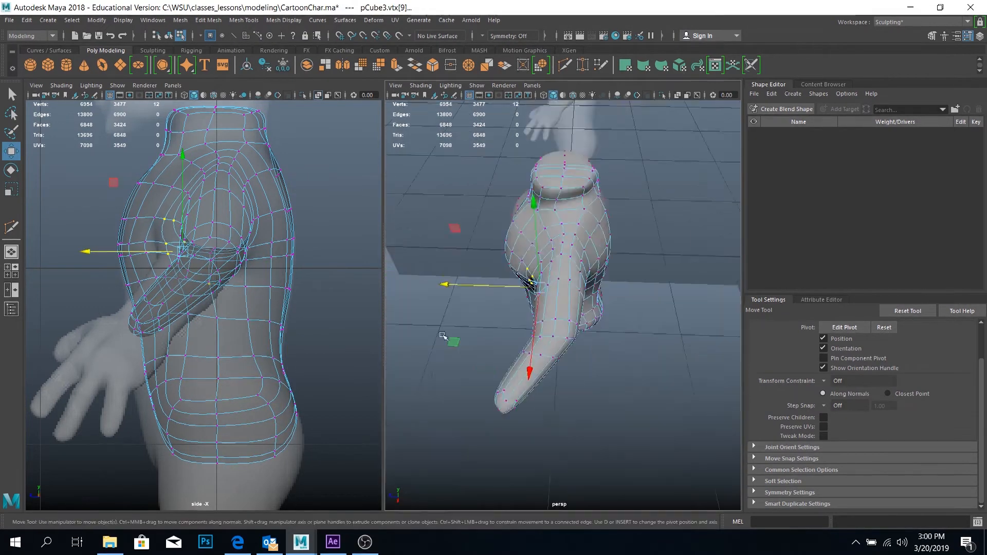
Inflate the torso around the armpit with the Bulge tool at size 0.180 and strength 0.1
{"action": "left_click", "coordinate": [148, 52]}
{"action": "left_click", "coordinate": [300, 65]}
{"action": "mouse_move", "coordinate": [550, 177]}
{"action": "left_mouse_down", "text": "alt"}
{"action": "mouse_move", "coordinate": [623, 205]}
{"action": "mouse_move", "coordinate": [661, 175]}
{"action": "left_mouse_up", "text": "alt"}
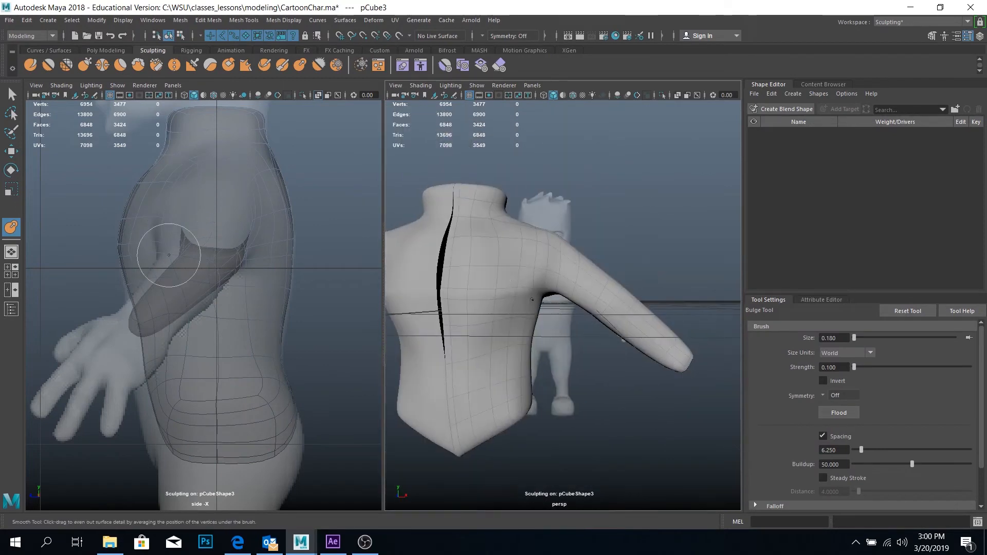
{"action": "mouse_move", "coordinate": [485, 385]}
{"action": "left_mouse_down", "text": "alt"}
{"action": "mouse_move", "coordinate": [612, 367]}
{"action": "mouse_move", "coordinate": [616, 386]}
{"action": "left_mouse_up", "text": "alt"}
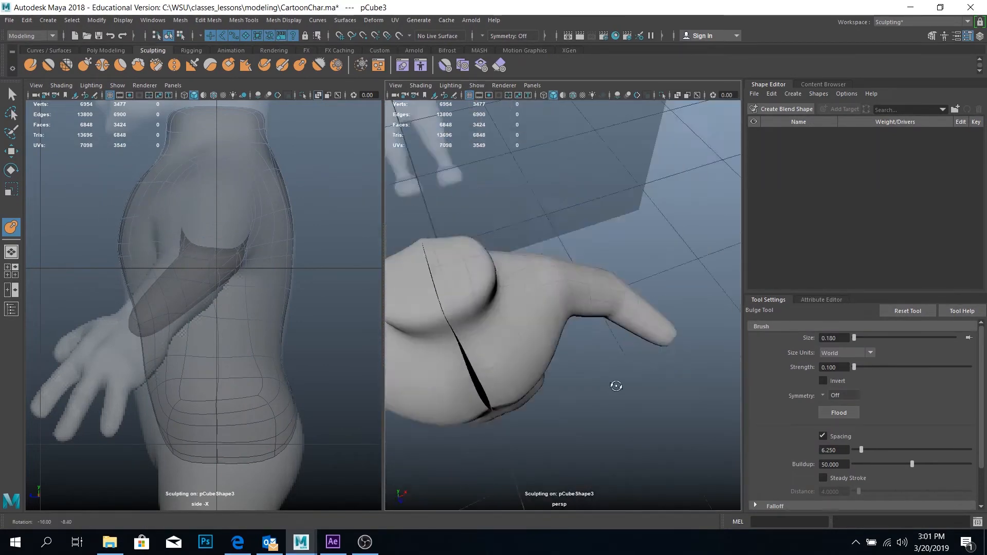
Reshape the armpit on the unsmoothed mesh with the Grab tool at size 0.180
{"action": "left_click", "coordinate": [86, 65]}
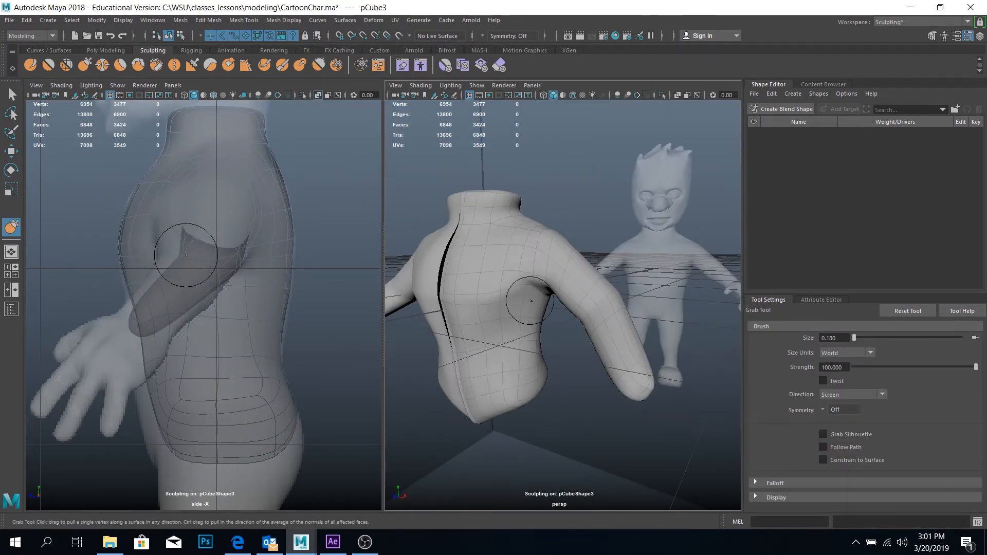
{"action": "left_click_drag", "start_coordinate": [530, 297], "coordinate": [499, 253], "text": "alt"}
{"action": "key", "text": "1"}
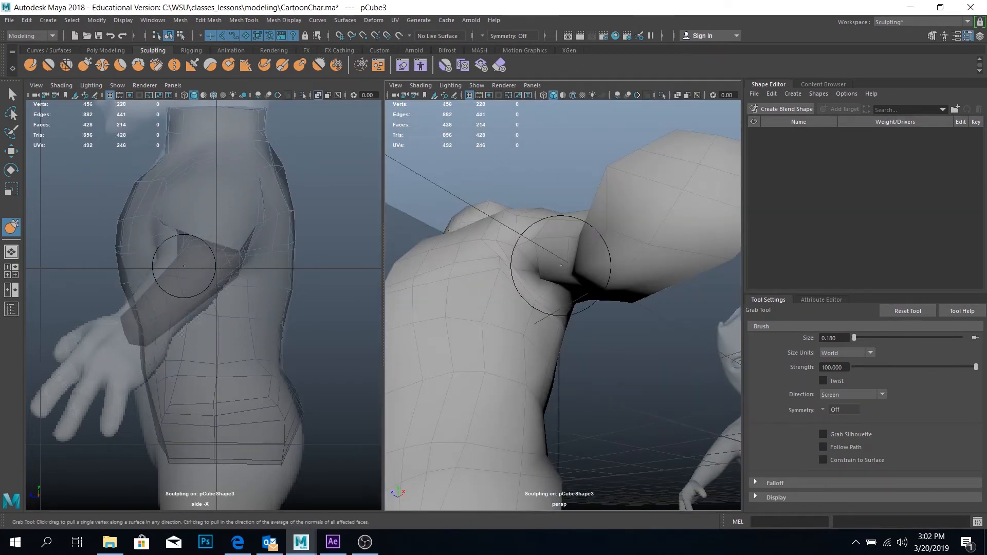
{"action": "left_click_drag", "start_coordinate": [561, 266], "coordinate": [498, 256], "text": "alt"}
Insert an additional edge loop near the armpit
{"action": "left_click", "coordinate": [106, 51]}
{"action": "left_click", "coordinate": [530, 65]}
{"action": "left_click", "coordinate": [529, 285], "text": "ctrl"}
Turn on smooth preview and even out the shoulder and upper arm with the Smooth tool at size 0.180 and strength 3
{"action": "left_click", "coordinate": [153, 50]}
{"action": "left_click", "coordinate": [48, 65]}
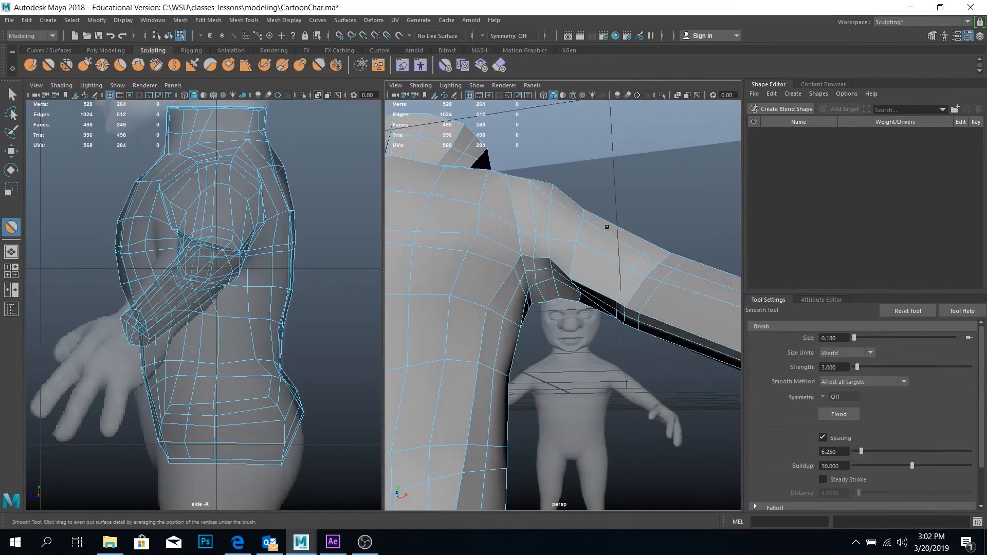
{"action": "key", "text": "3"}
{"action": "mouse_move", "coordinate": [607, 226]}
{"action": "left_mouse_down", "text": "alt"}
{"action": "mouse_move", "coordinate": [524, 308]}
{"action": "mouse_move", "coordinate": [535, 254]}
{"action": "mouse_move", "coordinate": [648, 364]}
{"action": "mouse_move", "coordinate": [540, 287]}
{"action": "mouse_move", "coordinate": [566, 326]}
{"action": "mouse_move", "coordinate": [532, 291]}
{"action": "mouse_move", "coordinate": [560, 303]}
{"action": "mouse_move", "coordinate": [401, 267]}
{"action": "mouse_move", "coordinate": [262, 253]}
{"action": "mouse_move", "coordinate": [329, 257]}
{"action": "left_mouse_up", "text": "alt"}
Adjust the shoulder and armpit with the Grab tool, and switch to edge editing with the Move tool on the arm
{"action": "left_click", "coordinate": [85, 65]}
{"action": "right_click_drag", "start_coordinate": [411, 267], "coordinate": [500, 279], "text": "alt"}
{"action": "left_click_drag", "start_coordinate": [500, 280], "coordinate": [478, 304], "text": "alt"}
{"action": "key", "text": "q"}
{"action": "key", "text": "F10"}
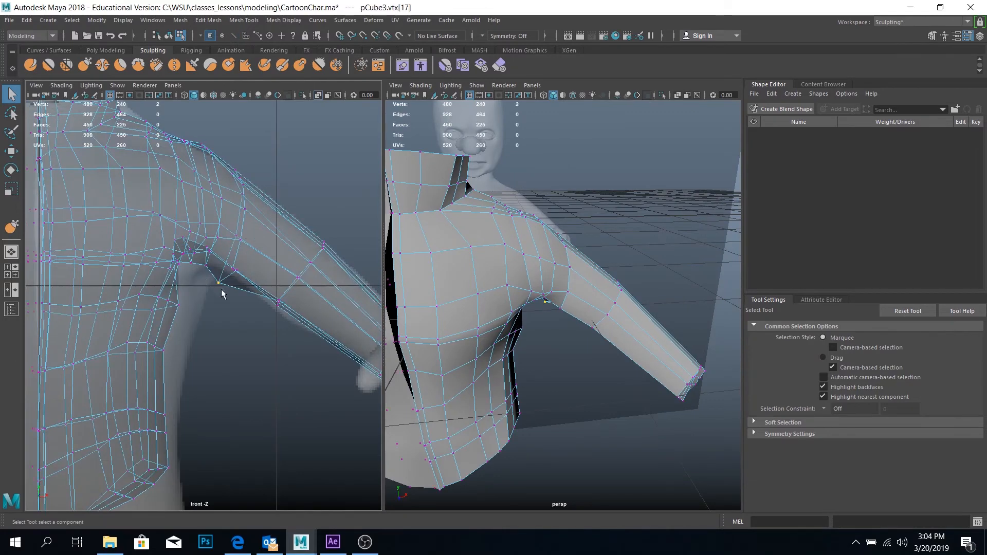
{"action": "key", "text": "w"}
{"action": "scroll", "coordinate": [196, 349], "scroll_direction": "down", "scroll_amount": 5}
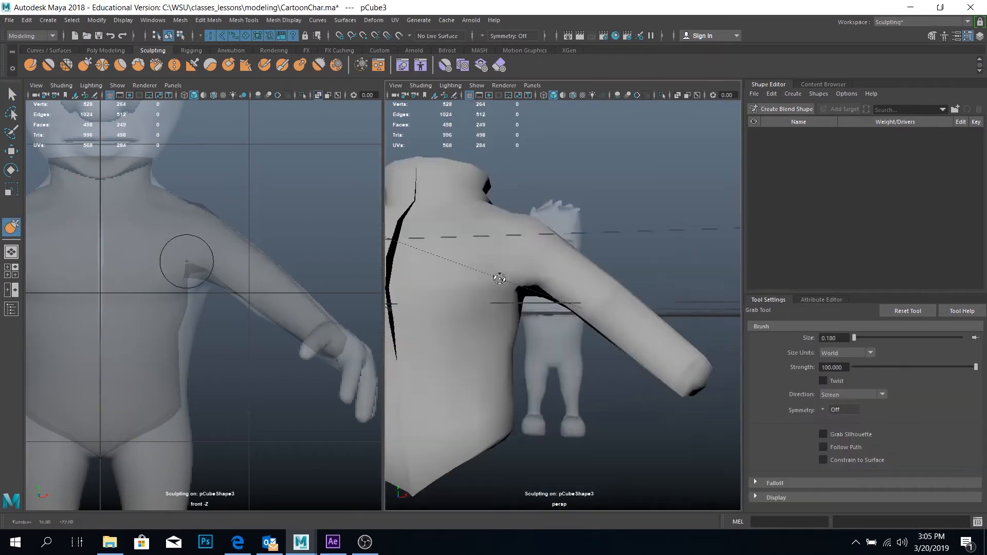
Pull the underarm into shape with the Grab tool and inflate it with the Bulge tool at size 0.372
{"action": "mouse_move", "coordinate": [566, 308]}
{"action": "left_mouse_down", "text": "alt"}
{"action": "mouse_move", "coordinate": [560, 278]}
{"action": "mouse_move", "coordinate": [558, 329]}
{"action": "left_mouse_up", "text": "alt"}
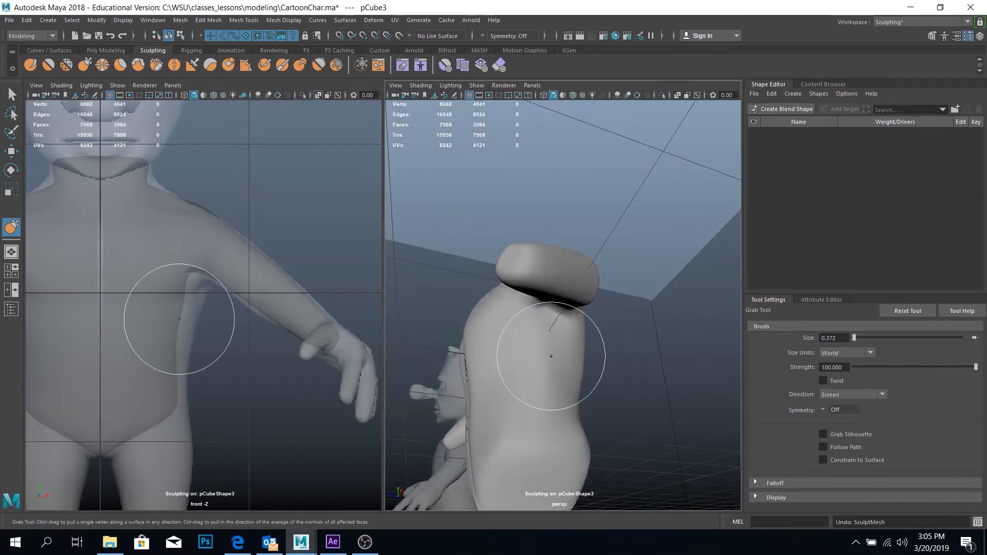
{"action": "left_click", "coordinate": [300, 65]}
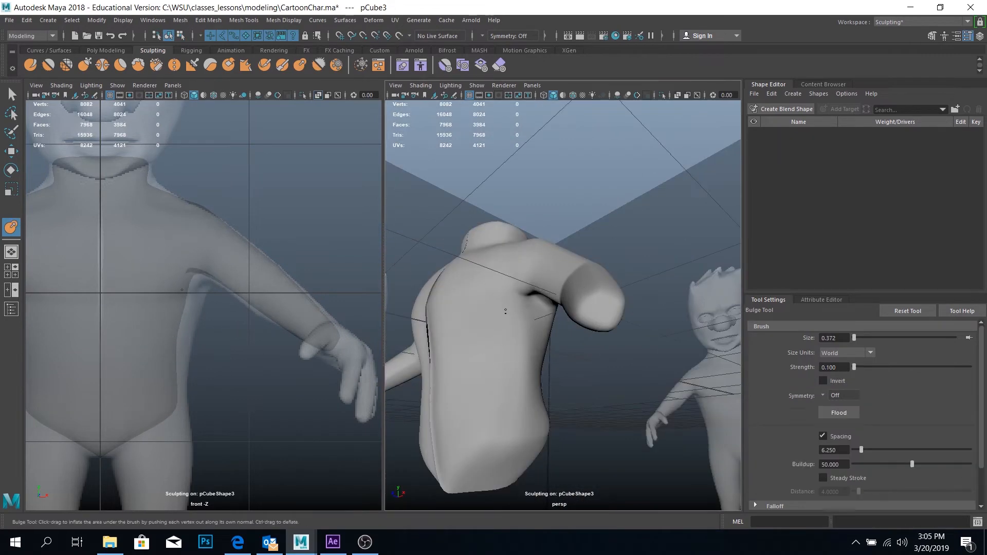
{"action": "left_click_drag", "start_coordinate": [555, 334], "coordinate": [701, 361], "text": "alt"}
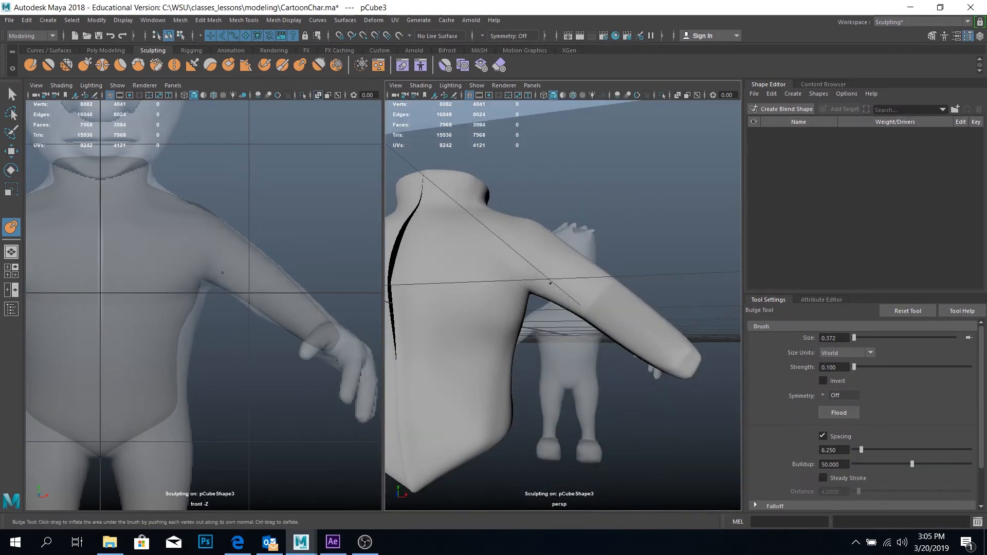
Pull the side of the torso toward the front reference with the Grab tool at size 0.780
{"action": "left_click", "coordinate": [85, 65]}
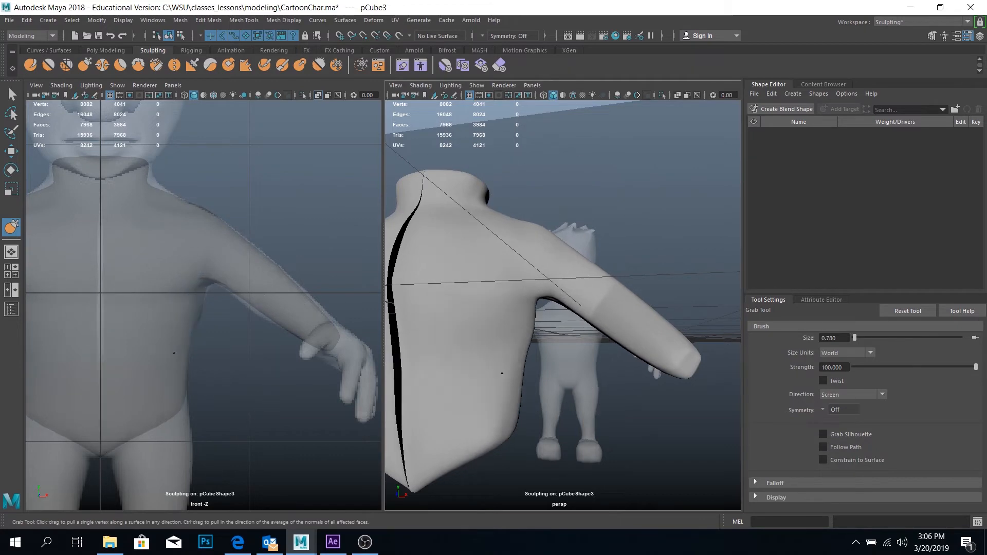
{"action": "left_click_drag", "start_coordinate": [501, 373], "coordinate": [540, 283], "text": "alt"}
{"action": "scroll", "coordinate": [216, 288], "scroll_direction": "down", "scroll_amount": 8}
Replace the front view with an orthographic side view of the character
{"action": "left_click", "coordinate": [175, 85]}
{"action": "mouse_move", "coordinate": [192, 116]}
{"action": "left_click", "coordinate": [288, 127]}
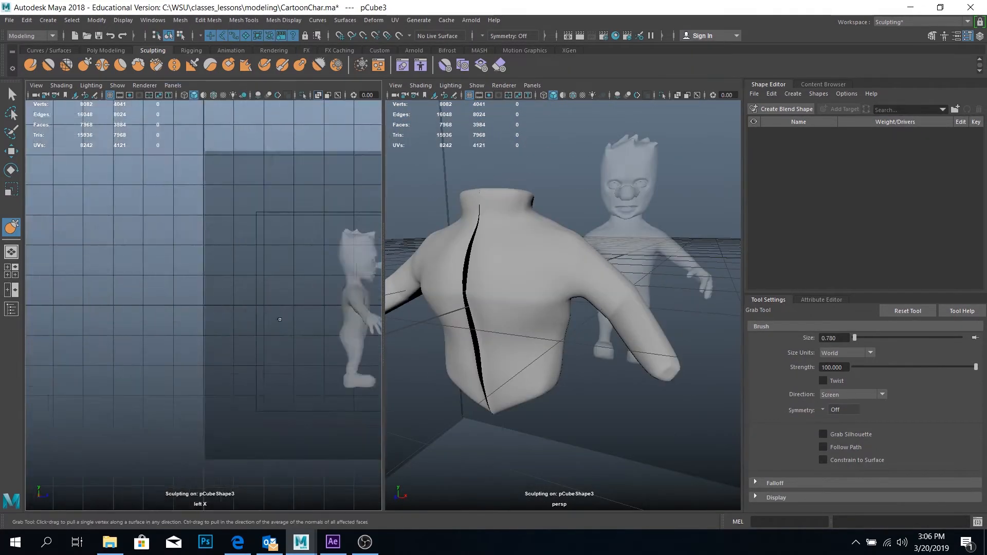
{"action": "left_click_drag", "start_coordinate": [280, 319], "coordinate": [334, 319]}
{"action": "left_click_drag", "start_coordinate": [494, 319], "coordinate": [544, 354], "text": "alt"}
Reshape the belly to the side reference and close its lower centre gap with the Grab tool, reducing its size to 0.538
{"action": "key", "text": "q"}
{"action": "left_click", "coordinate": [84, 65]}
{"action": "left_click_drag", "start_coordinate": [197, 320], "coordinate": [191, 394]}
{"action": "left_click_drag", "start_coordinate": [494, 391], "coordinate": [526, 360], "text": "alt"}
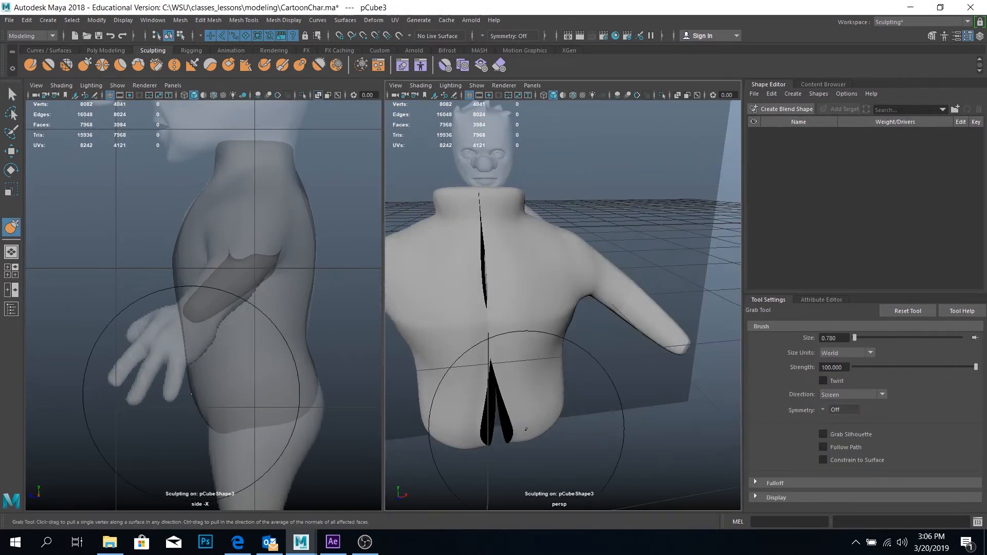
{"action": "left_click_drag", "start_coordinate": [526, 429], "coordinate": [501, 434]}
{"action": "mouse_move", "coordinate": [535, 329]}
{"action": "left_mouse_down", "text": "alt"}
{"action": "mouse_move", "coordinate": [489, 379]}
{"action": "mouse_move", "coordinate": [402, 298]}
{"action": "left_mouse_up", "text": "alt"}
{"action": "left_click_drag", "start_coordinate": [547, 319], "coordinate": [656, 329], "text": "alt"}
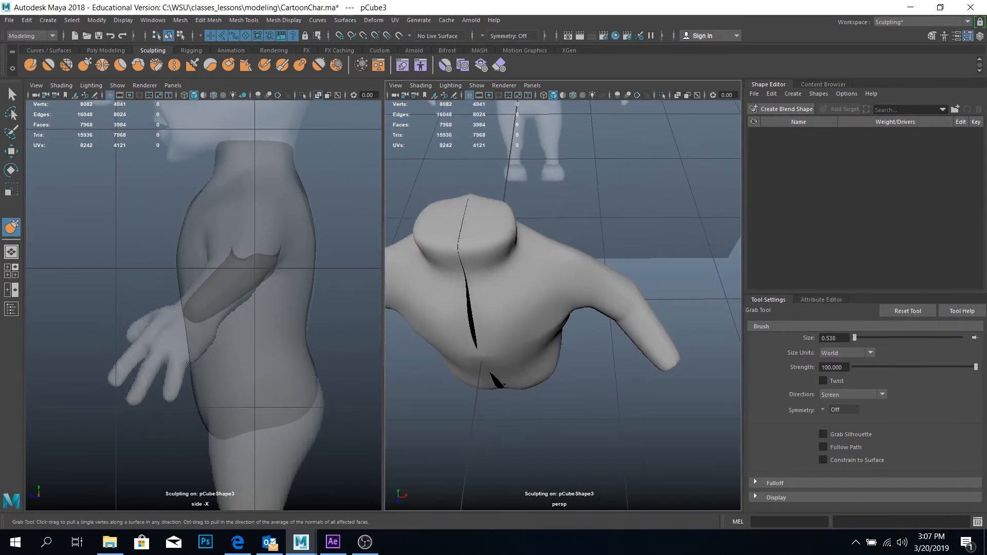
Switch the side view to the front view and refine the armpit with the Grab tool at size 0.178
{"action": "key", "text": "space"}
{"action": "left_click_drag", "start_coordinate": [221, 155], "coordinate": [221, 173]}
{"action": "key", "text": "b"}
{"action": "left_click_drag", "start_coordinate": [226, 247], "coordinate": [209, 247]}
{"action": "mouse_move", "coordinate": [617, 329]}
{"action": "left_mouse_down", "text": "alt"}
{"action": "mouse_move", "coordinate": [544, 282]}
{"action": "mouse_move", "coordinate": [596, 119]}
{"action": "left_mouse_up", "text": "alt"}
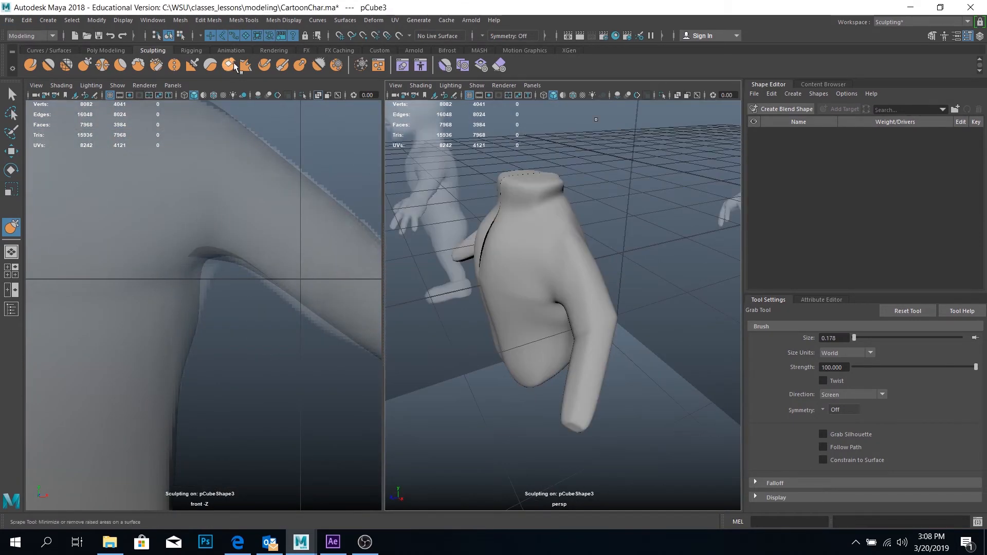
Inflate the shoulder with the Bulge tool and even it out with the Smooth tool at size 0.178 and strength 6
{"action": "left_click", "coordinate": [300, 65]}
{"action": "middle_click_drag", "start_coordinate": [206, 206], "coordinate": [237, 320], "text": "alt"}
{"action": "mouse_move", "coordinate": [566, 247]}
{"action": "left_mouse_down", "text": "alt"}
{"action": "mouse_move", "coordinate": [555, 308]}
{"action": "mouse_move", "coordinate": [638, 234]}
{"action": "left_mouse_up", "text": "alt"}
{"action": "left_click_drag", "start_coordinate": [536, 214], "coordinate": [527, 205]}
{"action": "left_click_drag", "start_coordinate": [592, 288], "coordinate": [473, 291], "text": "alt"}
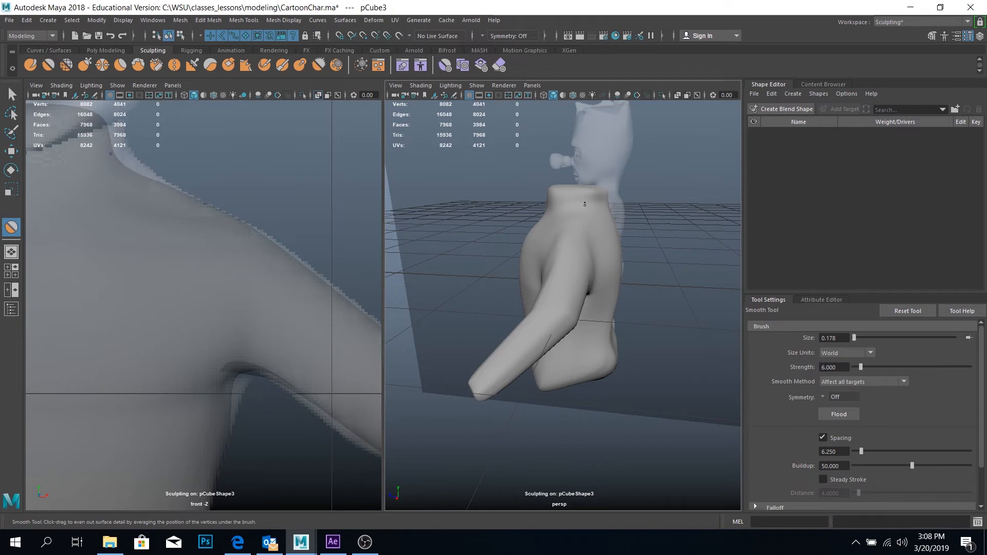
Smooth the neck base and upper shoulder, and frame the whole character in the front view
{"action": "left_click_drag", "start_coordinate": [594, 202], "coordinate": [499, 177], "text": "alt"}
{"action": "left_click_drag", "start_coordinate": [608, 229], "coordinate": [590, 241], "text": "alt"}
{"action": "scroll", "coordinate": [164, 425], "scroll_direction": "down", "scroll_amount": 8}
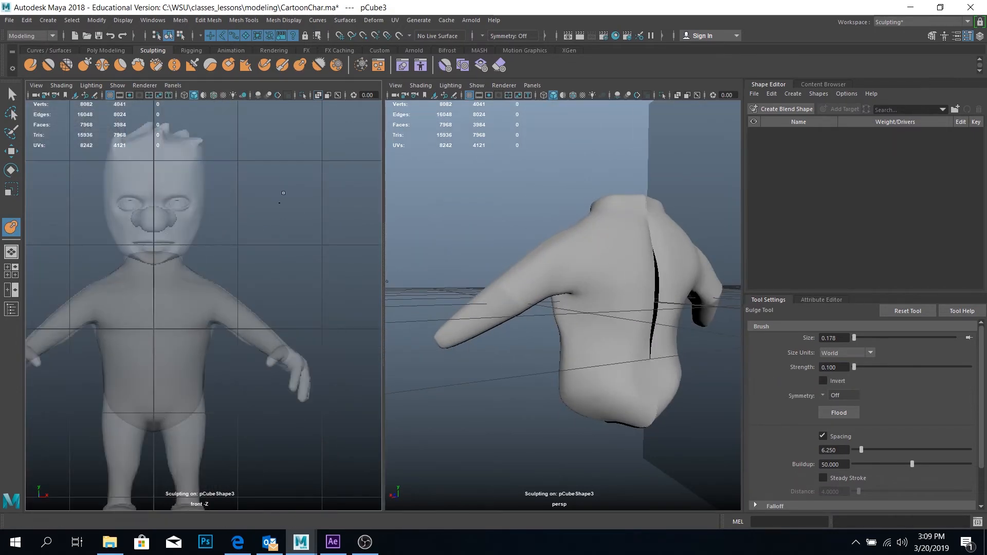
Examine the shoulder, arm and armpit against the side and front references, comparing the smoothed and unsmoothed mesh
{"action": "key", "text": "space"}
{"action": "left_click_drag", "start_coordinate": [283, 193], "coordinate": [308, 194]}
{"action": "left_click_drag", "start_coordinate": [540, 298], "coordinate": [636, 304], "text": "alt"}
{"action": "left_click_drag", "start_coordinate": [524, 257], "coordinate": [442, 138], "text": "alt"}
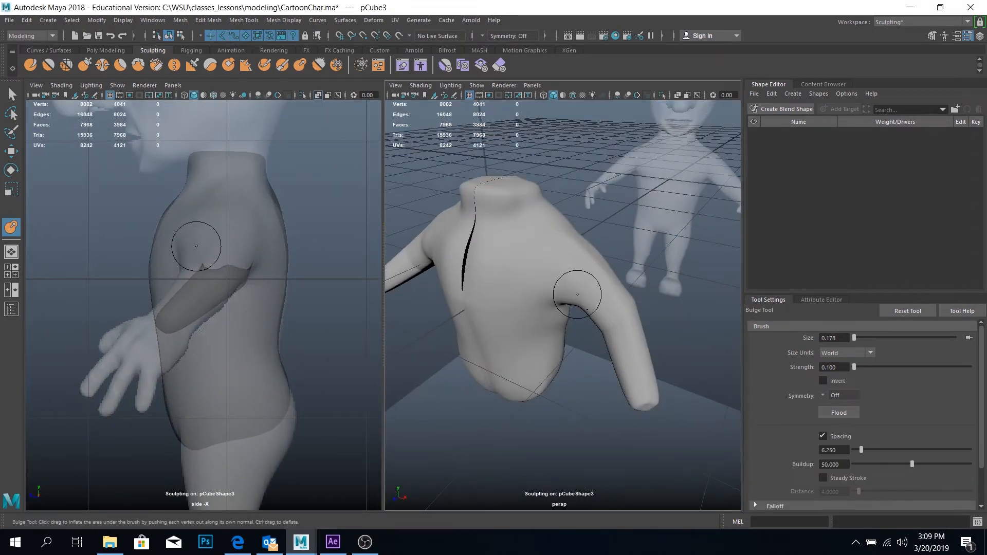
{"action": "left_click_drag", "start_coordinate": [577, 294], "coordinate": [609, 391], "text": "alt"}
{"action": "key", "text": "space"}
{"action": "left_click_drag", "start_coordinate": [181, 205], "coordinate": [180, 241]}
{"action": "left_click_drag", "start_coordinate": [436, 332], "coordinate": [571, 296], "text": "alt"}
{"action": "key", "text": "1"}
{"action": "key", "text": "3"}
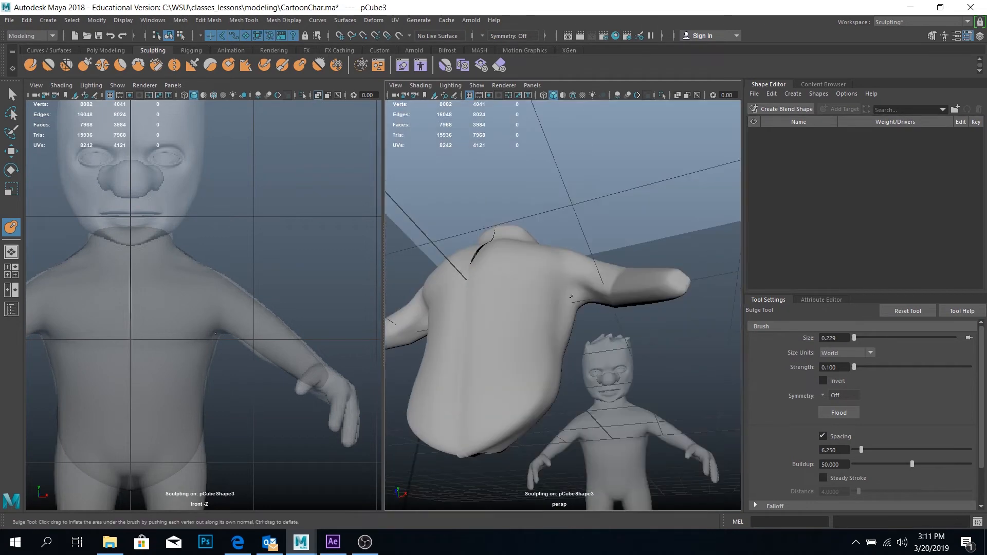
Inflate the front fold of the armpit with the Bulge tool at size 0.140 and strength 0.100
{"action": "scroll", "coordinate": [568, 296], "scroll_direction": "up", "scroll_amount": 10}
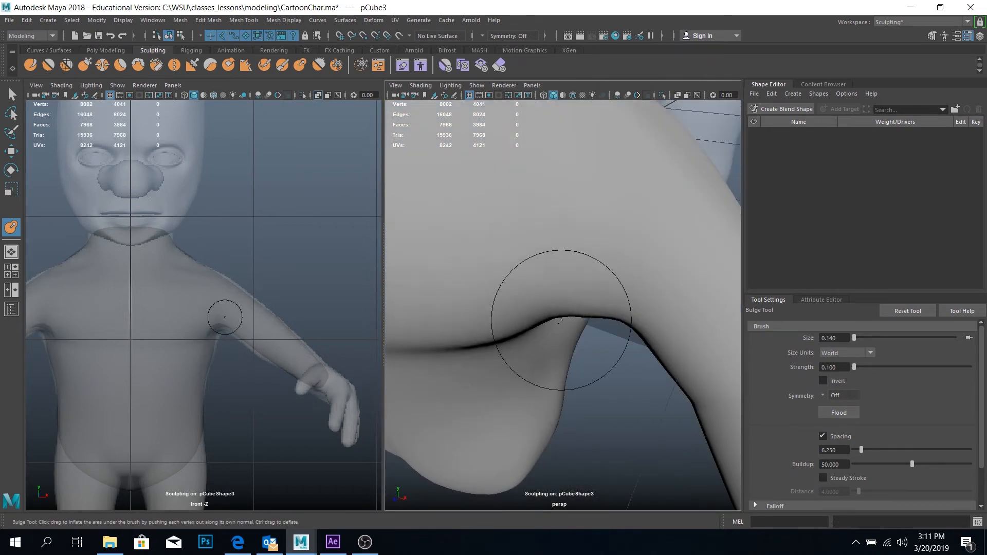
{"action": "left_click_drag", "start_coordinate": [588, 229], "coordinate": [585, 319], "text": "alt"}
{"action": "mouse_move", "coordinate": [601, 286]}
{"action": "left_mouse_down", "text": "alt"}
{"action": "mouse_move", "coordinate": [542, 335]}
{"action": "mouse_move", "coordinate": [634, 279]}
{"action": "mouse_move", "coordinate": [547, 227]}
{"action": "mouse_move", "coordinate": [637, 234]}
{"action": "mouse_move", "coordinate": [550, 192]}
{"action": "left_mouse_up", "text": "alt"}
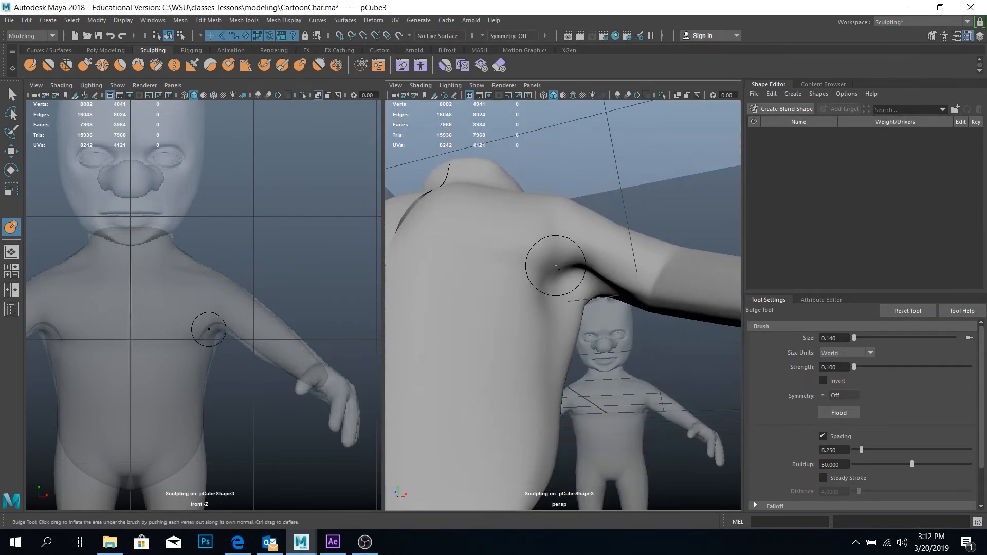
{"action": "left_click_drag", "start_coordinate": [556, 266], "coordinate": [301, 240], "text": "alt"}
Show the unsmoothed mesh and adjust a vertex at the front of the armpit with the Move tool
{"action": "key", "text": "q"}
{"action": "left_click_drag", "start_coordinate": [581, 288], "coordinate": [553, 344], "text": "alt"}
{"action": "key", "text": "1"}
{"action": "right_click_drag", "start_coordinate": [554, 344], "coordinate": [514, 344]}
{"action": "left_click_drag", "start_coordinate": [514, 344], "coordinate": [570, 320], "text": "alt"}
{"action": "left_click", "coordinate": [551, 274]}
{"action": "key", "text": "w"}
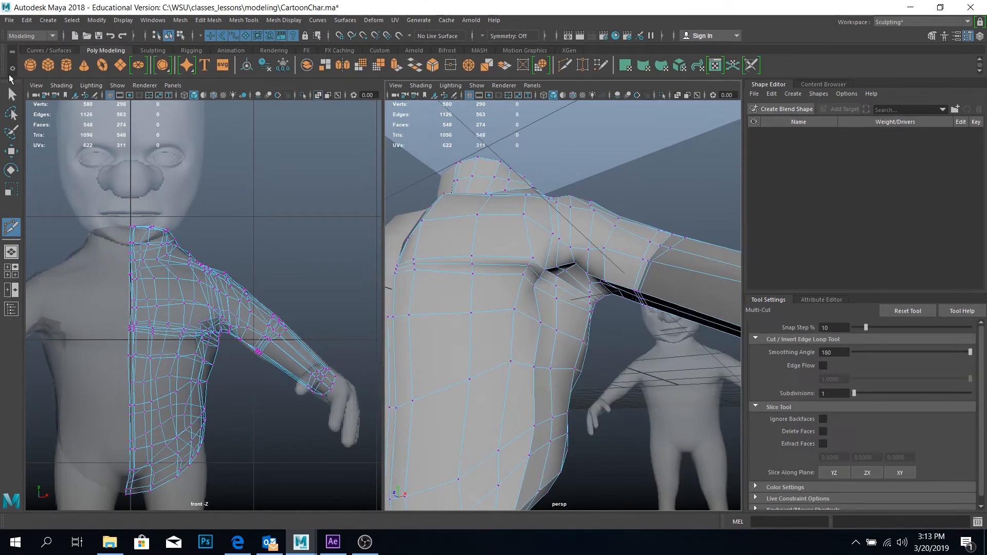
Add edge loops around the armpit and inflate its crease with the Bulge tool at size 0.235 and strength 0.300
{"action": "left_click", "coordinate": [12, 94]}
{"action": "right_click_drag", "start_coordinate": [493, 293], "coordinate": [534, 257]}
{"action": "left_click", "coordinate": [153, 50]}
{"action": "left_click", "coordinate": [300, 65]}
{"action": "key", "text": "3"}
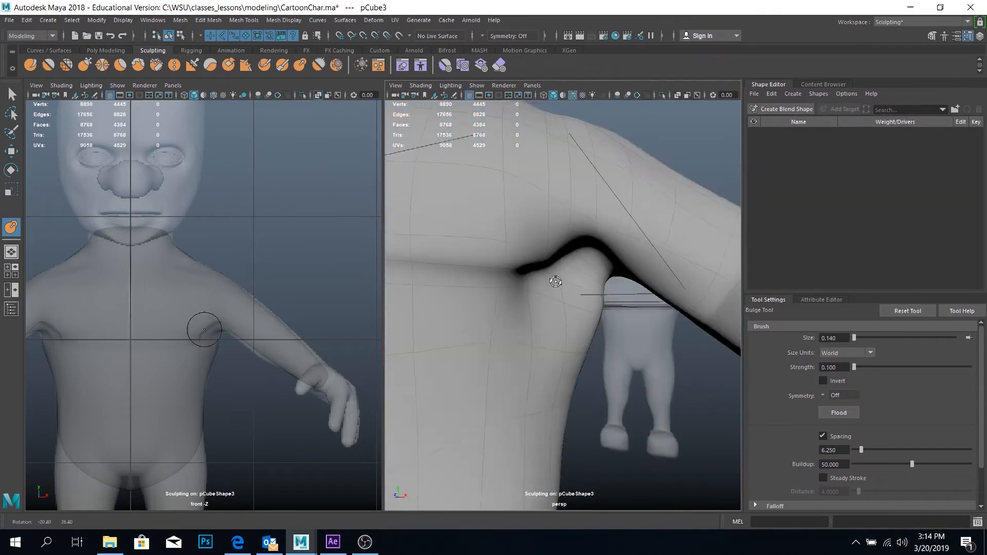
{"action": "left_click", "coordinate": [105, 50]}
{"action": "left_click", "coordinate": [153, 50]}
{"action": "left_click", "coordinate": [300, 65]}
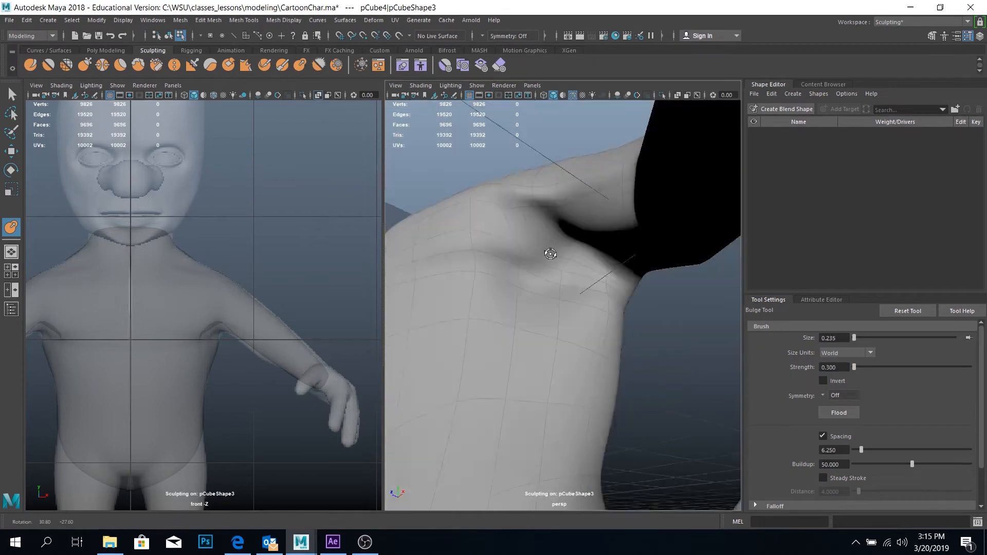
Move the front armpit vertices on the unsmoothed mesh to soften the crease, and return to object mode
{"action": "key", "text": "w"}
{"action": "mouse_move", "coordinate": [557, 277]}
{"action": "left_mouse_down", "text": "alt"}
{"action": "mouse_move", "coordinate": [527, 265]}
{"action": "mouse_move", "coordinate": [480, 284]}
{"action": "left_mouse_up", "text": "alt"}
{"action": "left_click", "coordinate": [532, 274]}
{"action": "key", "text": "1"}
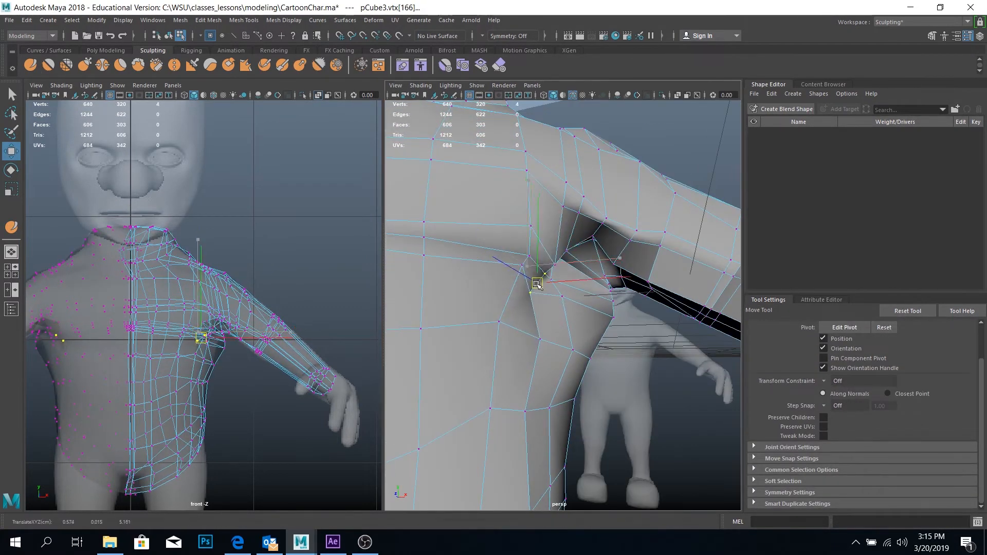
{"action": "left_click_drag", "start_coordinate": [581, 276], "coordinate": [588, 284], "text": "alt"}
{"action": "key", "text": "F8"}
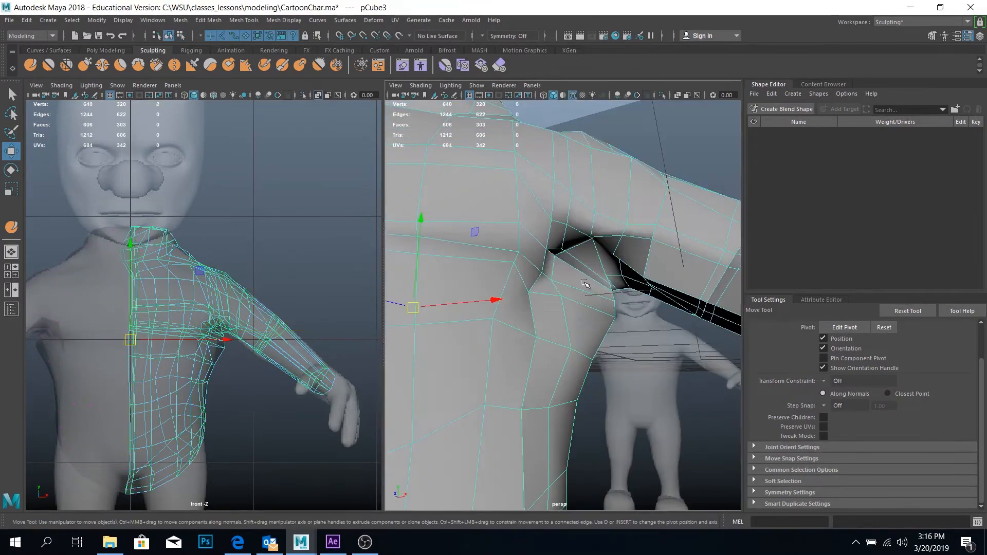
Relax the mesh around the armpit with the Relax tool at size 0.235, and adjust the chest-side crease with the Grab tool
{"action": "left_click", "coordinate": [66, 65]}
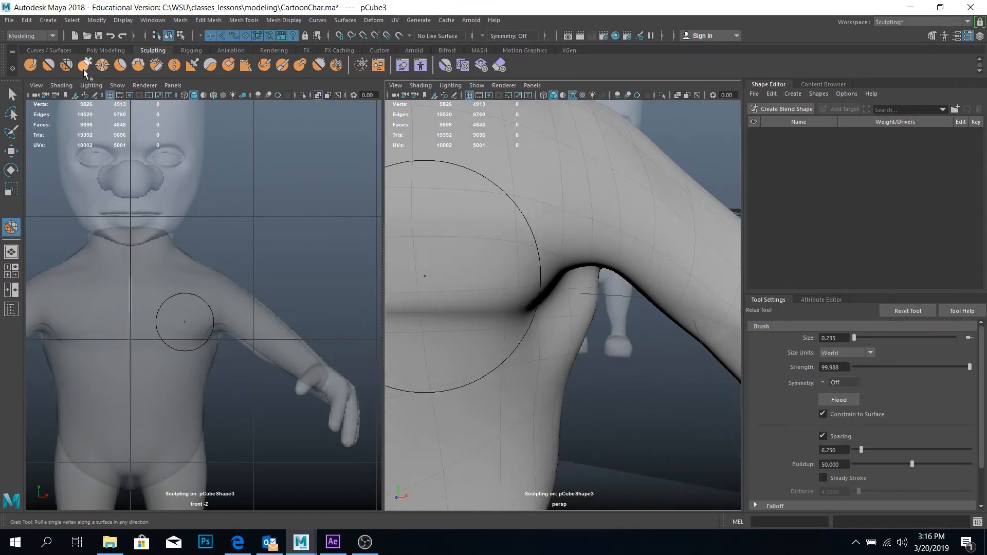
{"action": "left_click", "coordinate": [84, 68]}
{"action": "mouse_move", "coordinate": [514, 318]}
{"action": "left_mouse_down", "text": "alt"}
{"action": "mouse_move", "coordinate": [539, 336]}
{"action": "mouse_move", "coordinate": [514, 309]}
{"action": "mouse_move", "coordinate": [587, 242]}
{"action": "mouse_move", "coordinate": [574, 282]}
{"action": "mouse_move", "coordinate": [519, 326]}
{"action": "left_mouse_up", "text": "alt"}
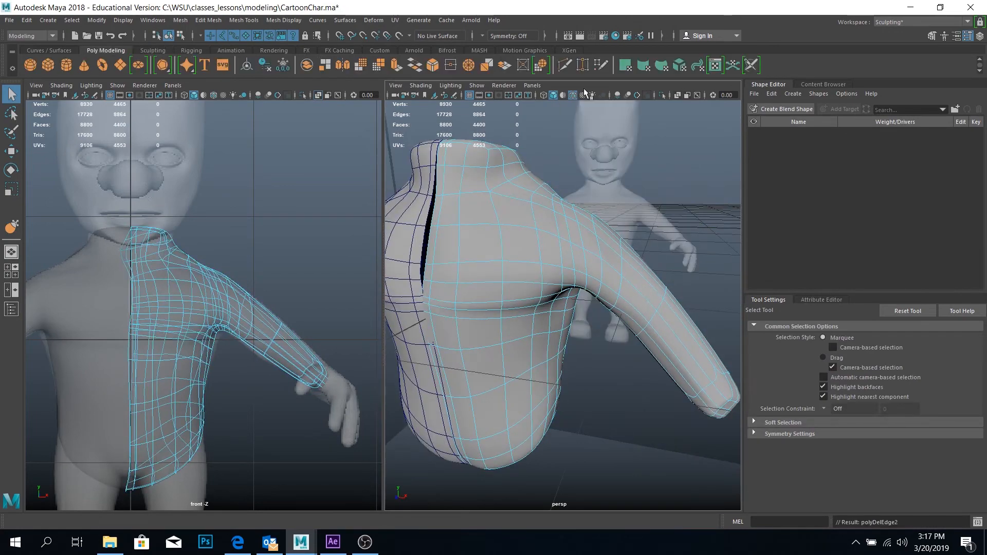
Insert edge loops around the middle of the arm with the Multi-Cut tool, and preview the smoothed body
{"action": "left_click", "coordinate": [565, 65]}
{"action": "key", "text": "1"}
{"action": "left_click_drag", "start_coordinate": [669, 394], "coordinate": [771, 386], "text": "alt"}
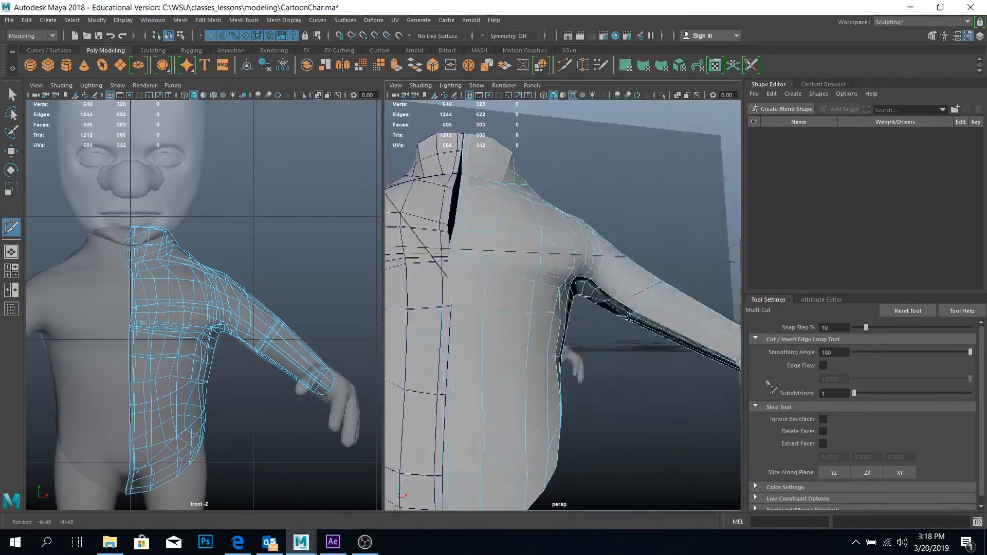
{"action": "key", "text": "q"}
{"action": "key", "text": "3"}
{"action": "left_click", "coordinate": [655, 364]}
{"action": "left_click_drag", "start_coordinate": [655, 364], "coordinate": [656, 256], "text": "alt"}
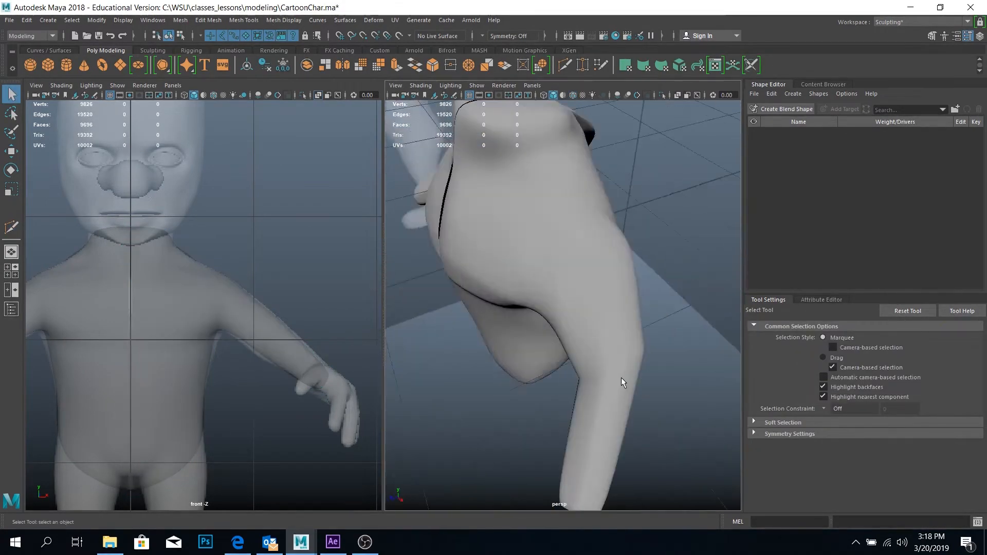
Select the extra edge loops around the elbow on the unsmoothed mesh and delete them
{"action": "left_click", "coordinate": [622, 383]}
{"action": "left_click_drag", "start_coordinate": [622, 383], "coordinate": [573, 284], "text": "alt"}
{"action": "key", "text": "1"}
{"action": "right_click_drag", "start_coordinate": [583, 314], "coordinate": [583, 280]}
{"action": "left_click_drag", "start_coordinate": [583, 281], "coordinate": [514, 308], "text": "alt"}
{"action": "right_click_drag", "start_coordinate": [514, 308], "coordinate": [483, 309]}
{"action": "double_click", "coordinate": [483, 309], "text": "shift"}
{"action": "left_click_drag", "start_coordinate": [483, 308], "coordinate": [607, 442], "text": "alt"}
Move the elbow's ring of vertices and scale it down along the X axis to 0.735
{"action": "key", "text": "w"}
{"action": "left_click_drag", "start_coordinate": [439, 431], "coordinate": [566, 319]}
{"action": "key", "text": "r"}
{"action": "left_click_drag", "start_coordinate": [591, 194], "coordinate": [591, 220]}
{"action": "left_click_drag", "start_coordinate": [685, 290], "coordinate": [663, 290]}
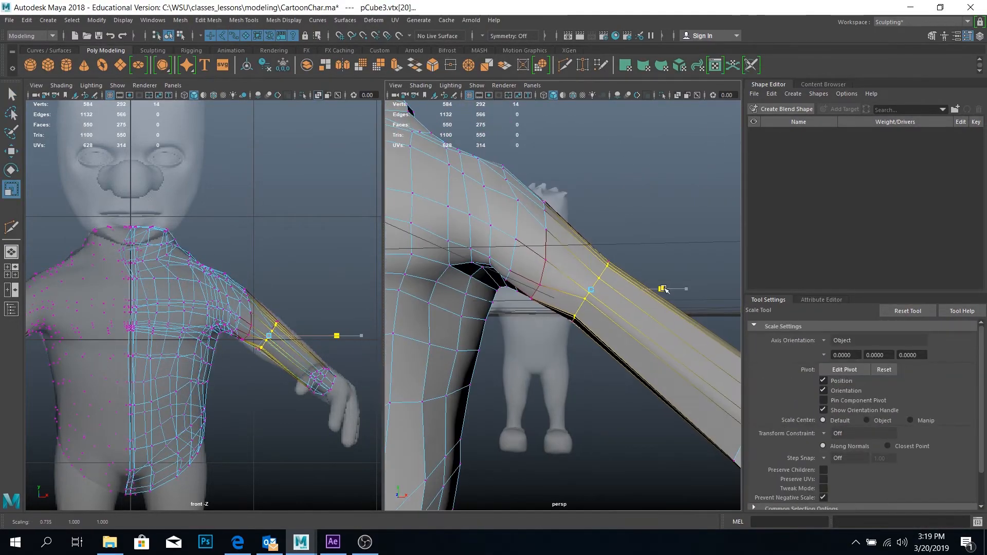
Even out the elbow's edge loop with Average Vertices, applying it repeatedly
{"action": "left_click_drag", "start_coordinate": [565, 294], "coordinate": [621, 352], "text": "alt"}
{"action": "left_click", "coordinate": [208, 20]}
{"action": "left_click", "coordinate": [232, 191]}
{"action": "left_click_drag", "start_coordinate": [566, 339], "coordinate": [527, 401], "text": "alt"}
{"action": "key", "text": "w"}
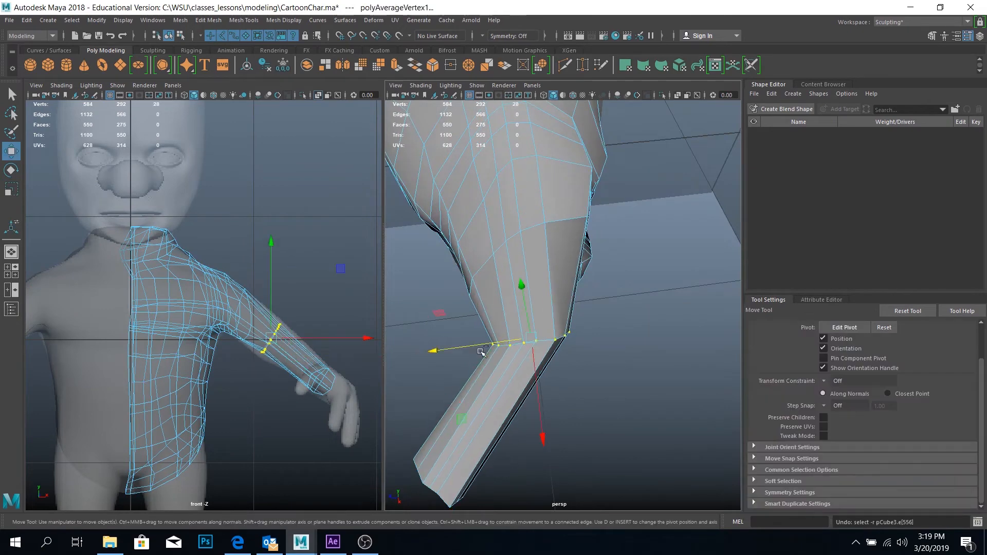
{"action": "key", "text": "g"}
Reposition the elbow's edge loop along the arm to follow the reference's bend
{"action": "key", "text": "w"}
{"action": "mouse_move", "coordinate": [483, 346]}
{"action": "left_mouse_down"}
{"action": "mouse_move", "coordinate": [461, 344]}
{"action": "mouse_move", "coordinate": [483, 334]}
{"action": "left_mouse_up"}
{"action": "key", "text": "r"}
{"action": "key", "text": "w"}
{"action": "left_click_drag", "start_coordinate": [527, 372], "coordinate": [525, 354]}
{"action": "key", "text": "e"}
{"action": "key", "text": "w"}
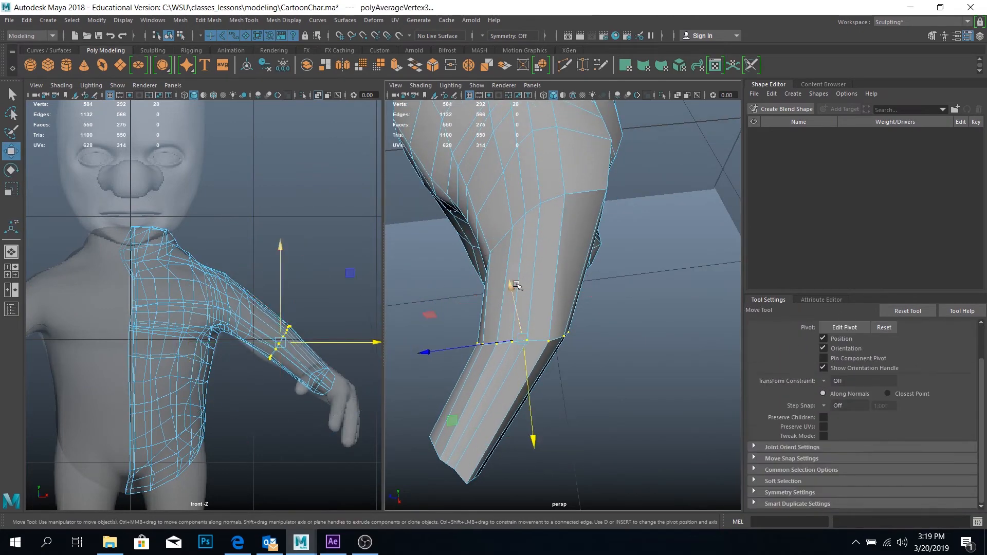
{"action": "left_click_drag", "start_coordinate": [513, 286], "coordinate": [512, 291]}
{"action": "scroll", "coordinate": [180, 248], "scroll_direction": "up", "scroll_amount": 8}
{"action": "left_click_drag", "start_coordinate": [540, 257], "coordinate": [644, 216], "text": "alt"}
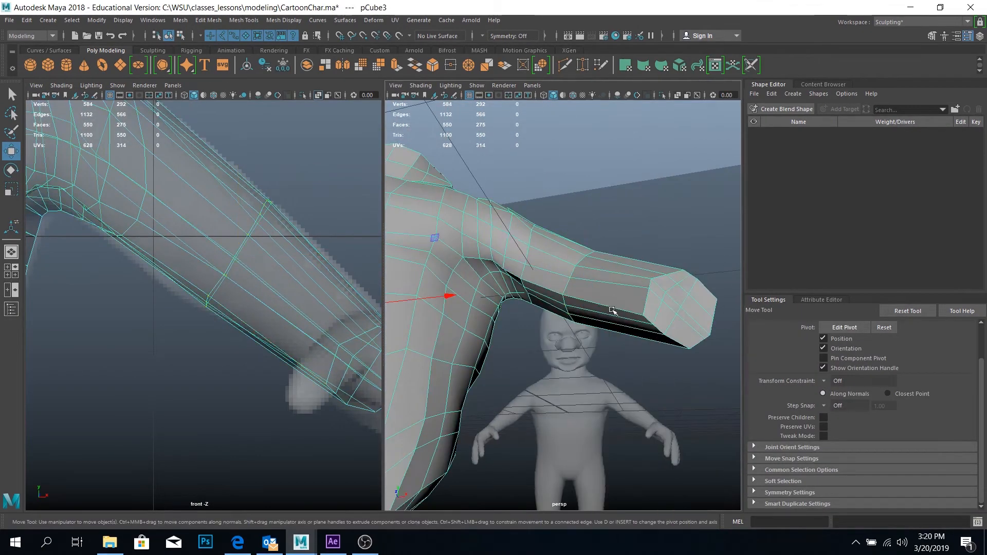
Relax the forearm and wrist with the Relax tool at size 0.235, and display the smoothed mesh with its cage
{"action": "left_click", "coordinate": [153, 50]}
{"action": "left_click", "coordinate": [66, 65]}
{"action": "mouse_move", "coordinate": [682, 281]}
{"action": "left_mouse_down", "text": "alt"}
{"action": "mouse_move", "coordinate": [520, 267]}
{"action": "mouse_move", "coordinate": [687, 399]}
{"action": "mouse_move", "coordinate": [663, 406]}
{"action": "left_mouse_up", "text": "alt"}
{"action": "left_click_drag", "start_coordinate": [565, 359], "coordinate": [603, 340], "text": "alt"}
{"action": "key", "text": "2"}
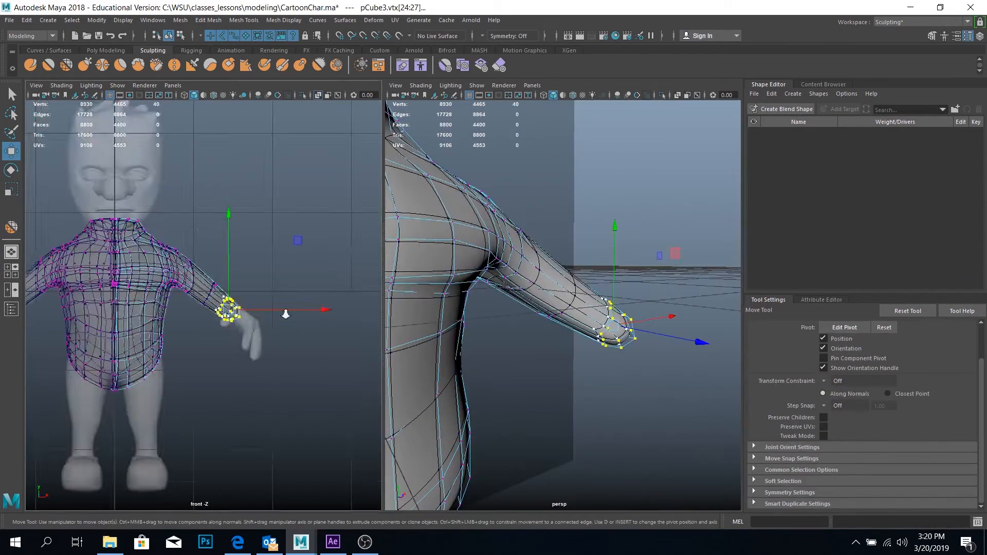
Select the wrist-end vertices and rotate and move them to fit the reference hand in the front view
{"action": "scroll", "coordinate": [282, 310], "scroll_direction": "up", "scroll_amount": 5}
{"action": "left_click_drag", "start_coordinate": [514, 360], "coordinate": [609, 404], "text": "alt"}
{"action": "key", "text": "e"}
{"action": "left_click_drag", "start_coordinate": [641, 355], "coordinate": [630, 376]}
{"action": "left_click_drag", "start_coordinate": [630, 375], "coordinate": [584, 249], "text": "alt"}
{"action": "key", "text": "w"}
{"action": "left_click_drag", "start_coordinate": [514, 288], "coordinate": [576, 308], "text": "alt"}
{"action": "left_click_drag", "start_coordinate": [271, 343], "coordinate": [294, 336]}
{"action": "left_click_drag", "start_coordinate": [540, 247], "coordinate": [576, 307], "text": "alt"}
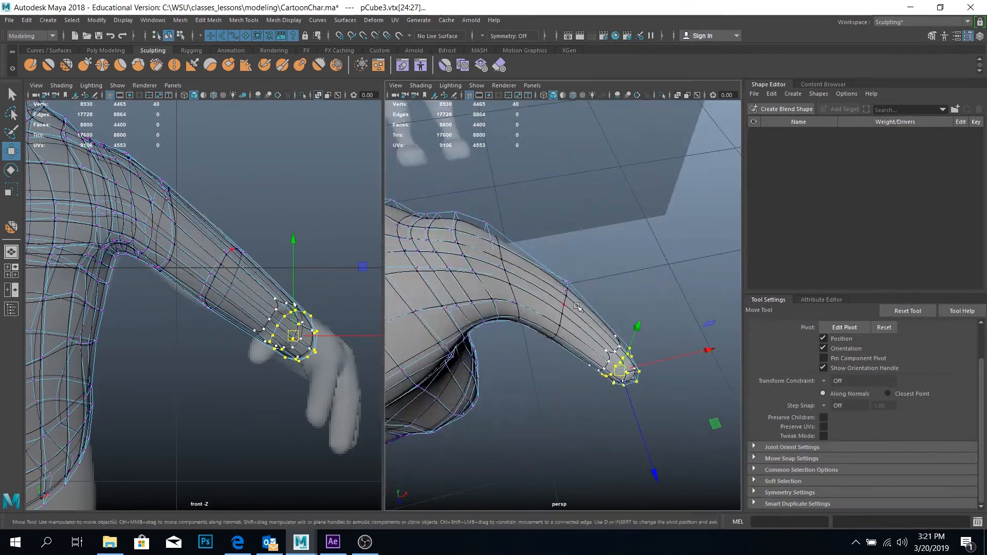
Insert edge loops around the elbow with the Multi-Cut tool
{"action": "left_click", "coordinate": [105, 50]}
{"action": "left_click", "coordinate": [565, 65]}
{"action": "left_click", "coordinate": [572, 293], "text": "ctrl"}
{"action": "key", "text": "q"}
{"action": "right_click_drag", "start_coordinate": [503, 216], "coordinate": [550, 201]}
{"action": "left_click_drag", "start_coordinate": [550, 201], "coordinate": [607, 287], "text": "alt"}
{"action": "left_click", "coordinate": [595, 280]}
{"action": "left_click", "coordinate": [566, 287]}
Even out the arm's mesh with the Relax tool at size 0.235, and frame the torso in the front view
{"action": "left_click", "coordinate": [152, 50]}
{"action": "left_click", "coordinate": [67, 65]}
{"action": "mouse_move", "coordinate": [545, 309]}
{"action": "left_mouse_down", "text": "alt"}
{"action": "mouse_move", "coordinate": [591, 372]}
{"action": "mouse_move", "coordinate": [642, 329]}
{"action": "left_mouse_up", "text": "alt"}
{"action": "right_click_drag", "start_coordinate": [309, 371], "coordinate": [257, 406], "text": "alt"}
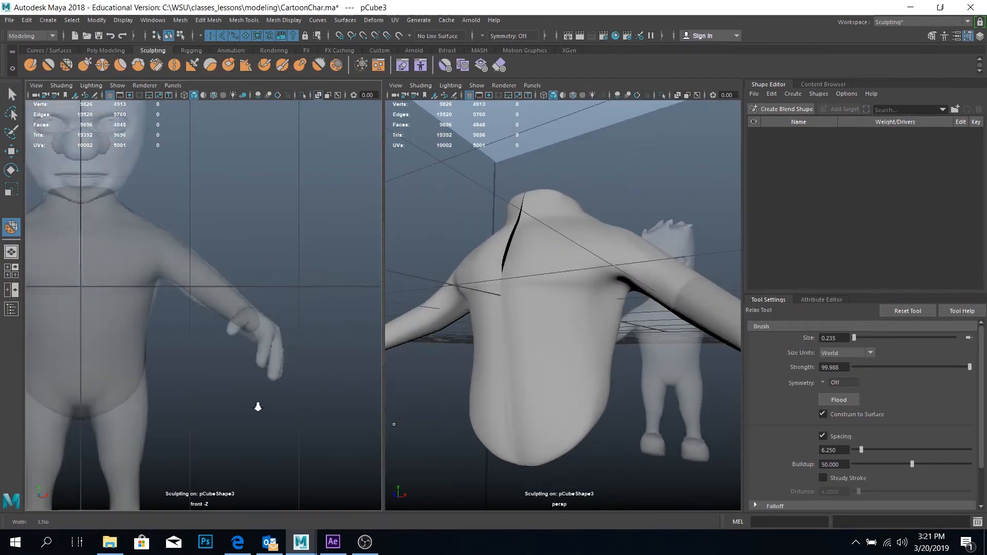
{"action": "middle_click_drag", "start_coordinate": [206, 309], "coordinate": [308, 293], "text": "alt"}
Reshape the torso's lower sides and hips to the front reference with the Grab tool at size 0.289
{"action": "left_click", "coordinate": [84, 64]}
{"action": "left_click_drag", "start_coordinate": [265, 382], "coordinate": [262, 359]}
{"action": "left_click_drag", "start_coordinate": [575, 437], "coordinate": [483, 403], "text": "alt"}
{"action": "left_click_drag", "start_coordinate": [262, 359], "coordinate": [251, 352]}
{"action": "mouse_move", "coordinate": [494, 391]}
{"action": "left_mouse_down", "text": "alt"}
{"action": "mouse_move", "coordinate": [580, 360]}
{"action": "mouse_move", "coordinate": [504, 411]}
{"action": "mouse_move", "coordinate": [565, 401]}
{"action": "left_mouse_up", "text": "alt"}
{"action": "key", "text": "b"}
{"action": "left_click_drag", "start_coordinate": [347, 150], "coordinate": [319, 150]}
{"action": "left_click_drag", "start_coordinate": [277, 176], "coordinate": [277, 168]}
{"action": "mouse_move", "coordinate": [617, 391]}
{"action": "left_mouse_down", "text": "alt"}
{"action": "mouse_move", "coordinate": [641, 366]}
{"action": "mouse_move", "coordinate": [545, 309]}
{"action": "mouse_move", "coordinate": [586, 360]}
{"action": "mouse_move", "coordinate": [535, 298]}
{"action": "left_mouse_up", "text": "alt"}
{"action": "left_click_drag", "start_coordinate": [280, 308], "coordinate": [267, 316]}
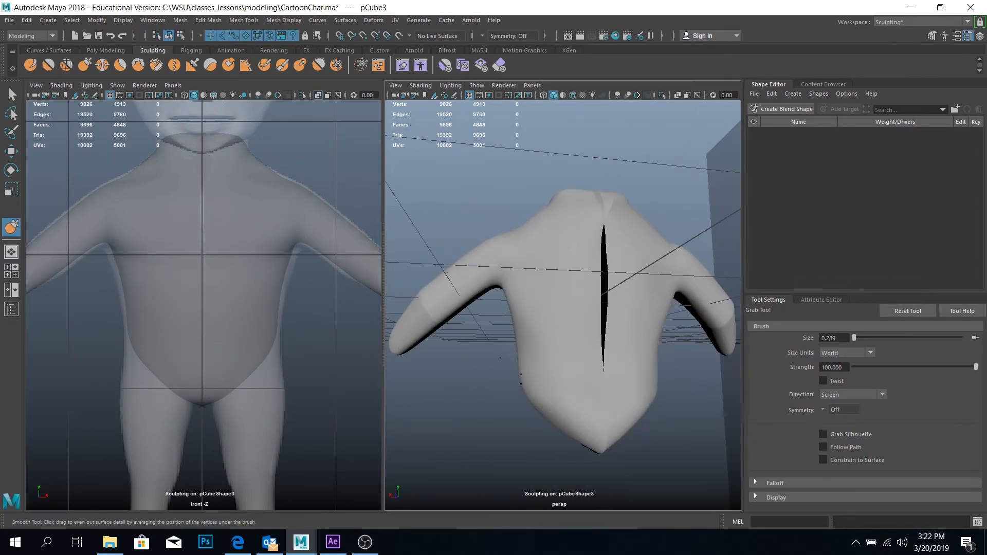
Refine the waist and shoulder outline with the Grab tool at size 0.314, and undo the last sculpting stroke
{"action": "mouse_move", "coordinate": [567, 390]}
{"action": "left_mouse_down", "text": "alt"}
{"action": "mouse_move", "coordinate": [597, 326]}
{"action": "mouse_move", "coordinate": [637, 348]}
{"action": "mouse_move", "coordinate": [591, 401]}
{"action": "left_mouse_up", "text": "alt"}
{"action": "key", "text": "b"}
{"action": "left_click_drag", "start_coordinate": [533, 353], "coordinate": [562, 353]}
{"action": "mouse_move", "coordinate": [551, 371]}
{"action": "left_mouse_down", "text": "alt"}
{"action": "mouse_move", "coordinate": [496, 324]}
{"action": "mouse_move", "coordinate": [550, 363]}
{"action": "mouse_move", "coordinate": [552, 282]}
{"action": "left_mouse_up", "text": "alt"}
{"action": "scroll", "coordinate": [550, 362], "scroll_direction": "up", "scroll_amount": 5}
{"action": "left_click_drag", "start_coordinate": [524, 390], "coordinate": [494, 411], "text": "alt"}
{"action": "mouse_move", "coordinate": [355, 227]}
{"action": "right_mouse_down", "text": "alt"}
{"action": "mouse_move", "coordinate": [315, 227]}
{"action": "mouse_move", "coordinate": [341, 226]}
{"action": "right_mouse_up", "text": "alt"}
{"action": "left_click_drag", "start_coordinate": [607, 278], "coordinate": [537, 357], "text": "alt"}
{"action": "left_click_drag", "start_coordinate": [529, 229], "coordinate": [722, 221], "text": "alt"}
{"action": "key", "text": "ctrl+z"}
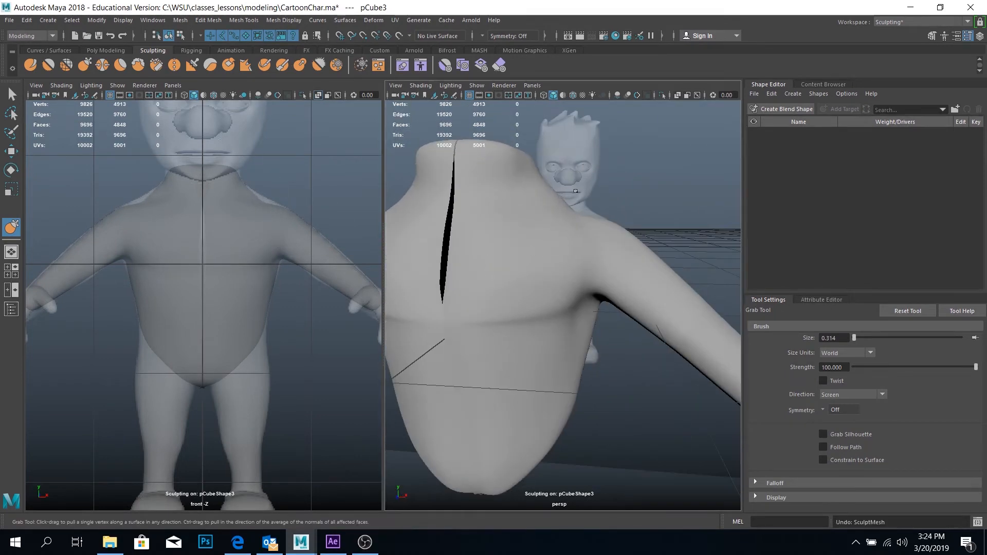
Select the half body's open centre border on the unsmoothed mesh, scale it flat and move it to the midline
{"action": "mouse_move", "coordinate": [632, 221]}
{"action": "left_mouse_down", "text": "alt"}
{"action": "mouse_move", "coordinate": [575, 238]}
{"action": "mouse_move", "coordinate": [633, 221]}
{"action": "left_mouse_up", "text": "alt"}
{"action": "key", "text": "1"}
{"action": "mouse_move", "coordinate": [565, 231]}
{"action": "left_mouse_down", "text": "alt"}
{"action": "mouse_move", "coordinate": [545, 262]}
{"action": "mouse_move", "coordinate": [646, 271]}
{"action": "left_mouse_up", "text": "alt"}
{"action": "left_click", "coordinate": [11, 94]}
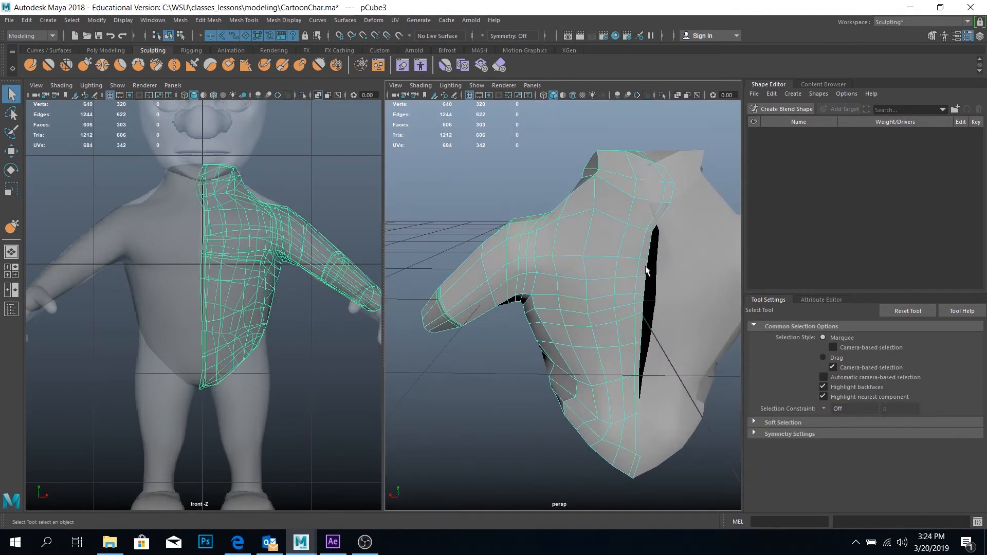
{"action": "right_click_drag", "start_coordinate": [646, 271], "coordinate": [645, 231]}
{"action": "double_click", "coordinate": [646, 271]}
{"action": "left_click_drag", "start_coordinate": [646, 271], "coordinate": [549, 344], "text": "alt"}
{"action": "key", "text": "r"}
{"action": "left_click_drag", "start_coordinate": [624, 318], "coordinate": [525, 318]}
{"action": "key", "text": "w"}
{"action": "left_click_drag", "start_coordinate": [624, 317], "coordinate": [625, 317]}
Correct the remaining points along the centre border and preview the smoothed body without a selection
{"action": "right_click_drag", "start_coordinate": [566, 329], "coordinate": [648, 313], "text": "alt"}
{"action": "left_click", "coordinate": [621, 222]}
{"action": "left_click_drag", "start_coordinate": [669, 231], "coordinate": [622, 222], "text": "alt"}
{"action": "left_click", "coordinate": [602, 288]}
{"action": "left_click_drag", "start_coordinate": [622, 309], "coordinate": [528, 407], "text": "alt"}
{"action": "key", "text": "3"}
{"action": "left_click", "coordinate": [691, 432]}
{"action": "left_click_drag", "start_coordinate": [692, 432], "coordinate": [638, 360], "text": "alt"}
Insert another edge loop around the torso below the chest with the Multi-Cut tool
{"action": "left_click", "coordinate": [535, 318]}
{"action": "left_click", "coordinate": [106, 50]}
{"action": "left_click", "coordinate": [565, 65]}
{"action": "left_click", "coordinate": [574, 308], "text": "ctrl"}
{"action": "key", "text": "w"}
Adjust vertices on the side of the smoothed torso and pull the two mid-belly vertices outward, undoing the misplaced move
{"action": "right_click_drag", "start_coordinate": [568, 323], "coordinate": [525, 324]}
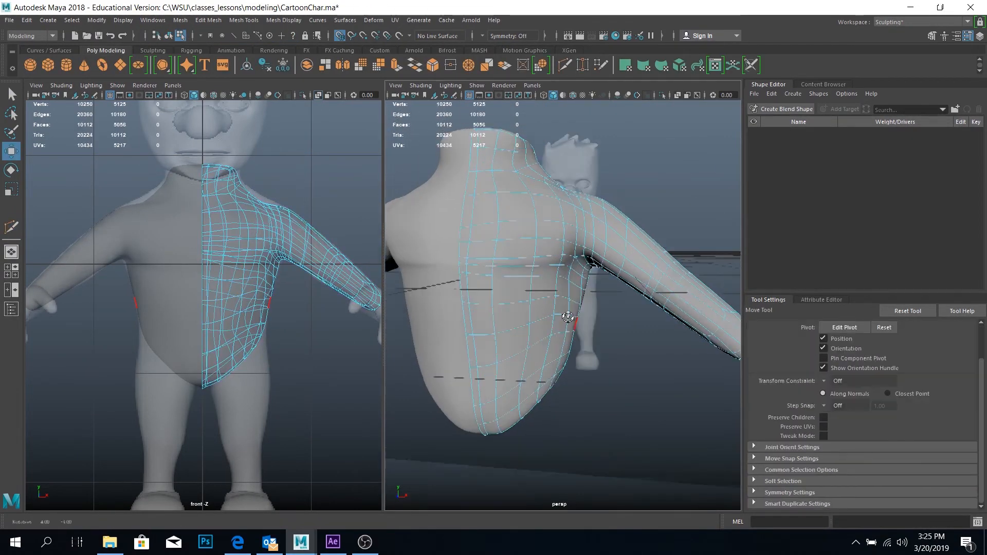
{"action": "left_click_drag", "start_coordinate": [568, 324], "coordinate": [603, 308], "text": "alt"}
{"action": "left_click_drag", "start_coordinate": [558, 288], "coordinate": [581, 322]}
{"action": "left_click_drag", "start_coordinate": [668, 305], "coordinate": [681, 305]}
{"action": "key", "text": "ctrl+z"}
{"action": "left_click", "coordinate": [570, 351]}
{"action": "left_click_drag", "start_coordinate": [571, 352], "coordinate": [595, 172], "text": "alt"}
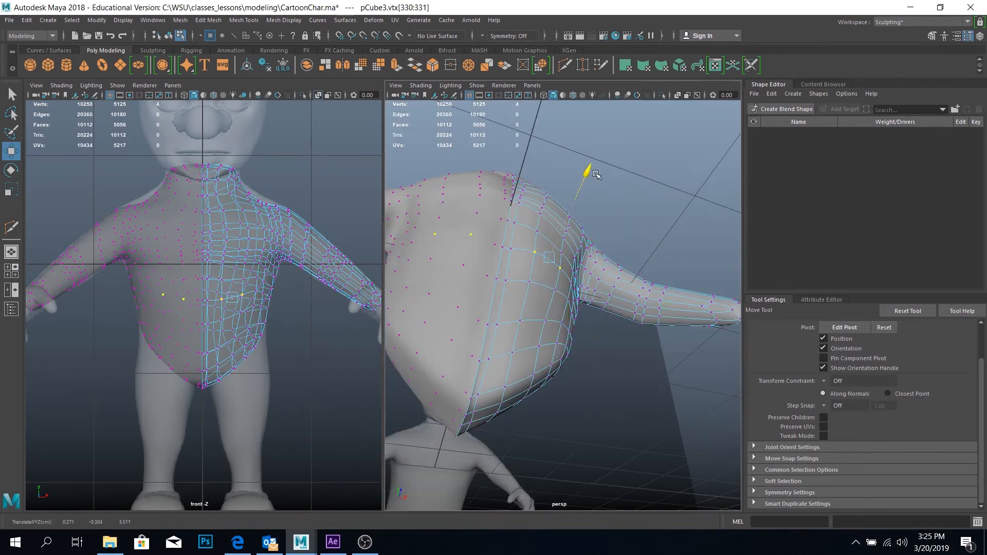
Move further vertices across the front of the smoothed torso to round out the belly below the chest
{"action": "left_click", "coordinate": [580, 287]}
{"action": "left_click_drag", "start_coordinate": [581, 287], "coordinate": [514, 319], "text": "alt"}
{"action": "left_click", "coordinate": [483, 325]}
{"action": "left_click", "coordinate": [519, 320], "text": "shift"}
{"action": "left_click", "coordinate": [551, 275]}
{"action": "left_click_drag", "start_coordinate": [551, 276], "coordinate": [591, 309], "text": "alt"}
{"action": "left_click_drag", "start_coordinate": [611, 294], "coordinate": [469, 386]}
{"action": "left_click_drag", "start_coordinate": [443, 390], "coordinate": [520, 247]}
{"action": "left_click", "coordinate": [531, 363]}
{"action": "right_click_drag", "start_coordinate": [519, 247], "coordinate": [573, 234]}
Refine the remaining belly and flank vertices and undo one misplaced vertex move
{"action": "right_click_drag", "start_coordinate": [573, 359], "coordinate": [611, 405], "text": "alt"}
{"action": "left_click", "coordinate": [610, 405]}
{"action": "right_click_drag", "start_coordinate": [493, 352], "coordinate": [443, 351]}
{"action": "left_click", "coordinate": [529, 330]}
{"action": "mouse_move", "coordinate": [529, 330]}
{"action": "right_mouse_down", "text": "alt"}
{"action": "mouse_move", "coordinate": [567, 374]}
{"action": "mouse_move", "coordinate": [542, 341]}
{"action": "right_mouse_up", "text": "alt"}
{"action": "key", "text": "ctrl+z"}
{"action": "mouse_move", "coordinate": [542, 341]}
{"action": "left_mouse_down", "text": "alt"}
{"action": "mouse_move", "coordinate": [635, 377]}
{"action": "mouse_move", "coordinate": [555, 309]}
{"action": "left_mouse_up", "text": "alt"}
{"action": "right_click_drag", "start_coordinate": [556, 308], "coordinate": [586, 280]}
Reshape the smoothed torso with the Smooth and Grab sculpting tools at size 0.314
{"action": "left_click", "coordinate": [153, 50]}
{"action": "left_click", "coordinate": [48, 65]}
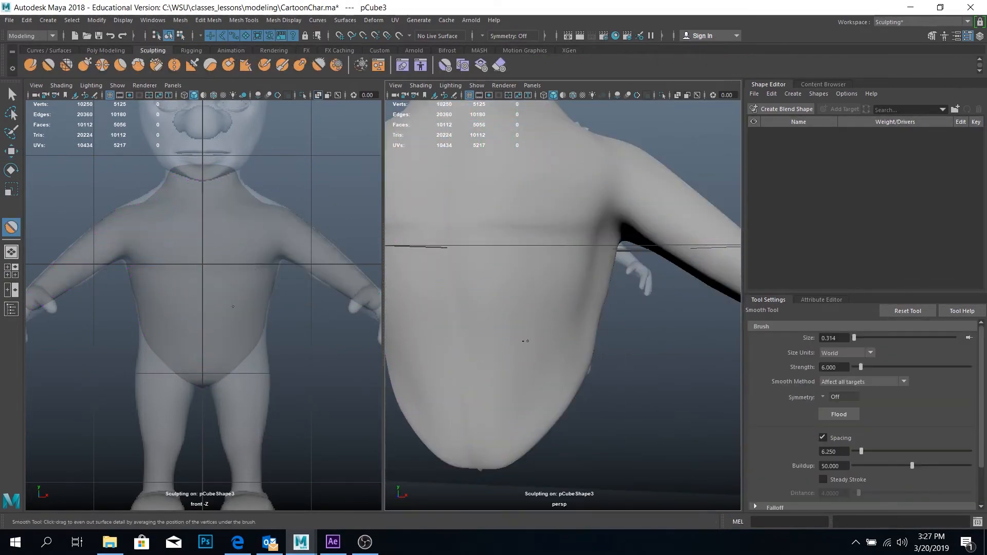
{"action": "left_click", "coordinate": [84, 66]}
{"action": "left_click_drag", "start_coordinate": [527, 341], "coordinate": [571, 271], "text": "alt"}
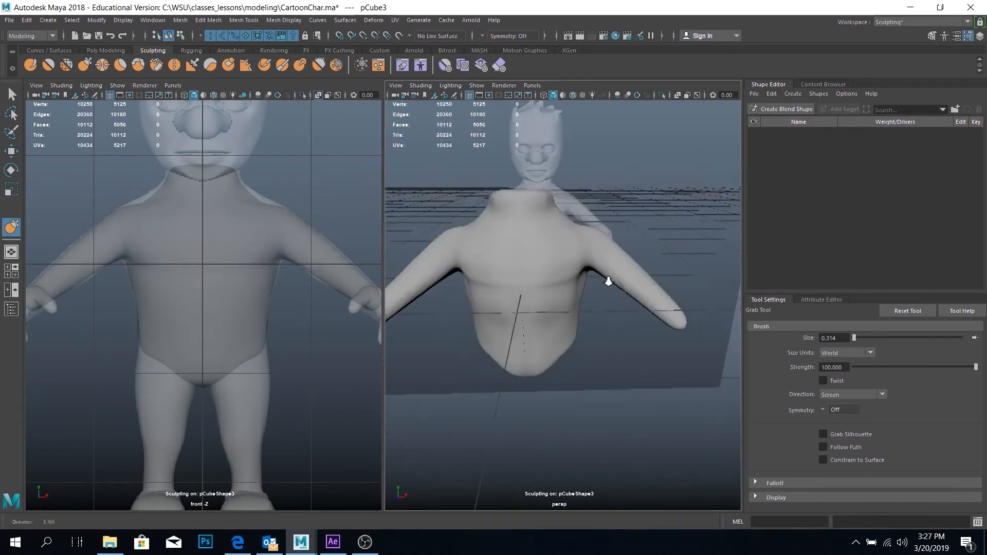
{"action": "right_click_drag", "start_coordinate": [608, 282], "coordinate": [663, 296], "text": "alt"}
{"action": "mouse_move", "coordinate": [663, 296]}
{"action": "left_mouse_down", "text": "alt"}
{"action": "mouse_move", "coordinate": [575, 289]}
{"action": "mouse_move", "coordinate": [521, 333]}
{"action": "left_mouse_up", "text": "alt"}
Fill out and even the shoulder and back with the Bulge tool at size 0.247 and strength 0.100
{"action": "left_click", "coordinate": [300, 65]}
{"action": "key", "text": "b"}
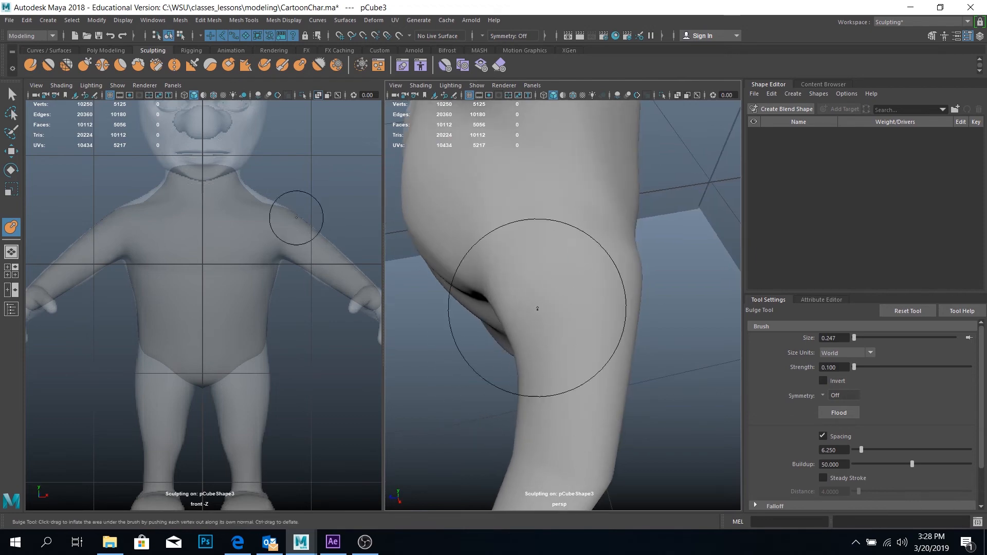
{"action": "mouse_move", "coordinate": [537, 308]}
{"action": "left_mouse_down", "text": "alt"}
{"action": "mouse_move", "coordinate": [498, 335]}
{"action": "mouse_move", "coordinate": [575, 229]}
{"action": "mouse_move", "coordinate": [487, 417]}
{"action": "mouse_move", "coordinate": [526, 293]}
{"action": "mouse_move", "coordinate": [556, 242]}
{"action": "left_mouse_up", "text": "alt"}
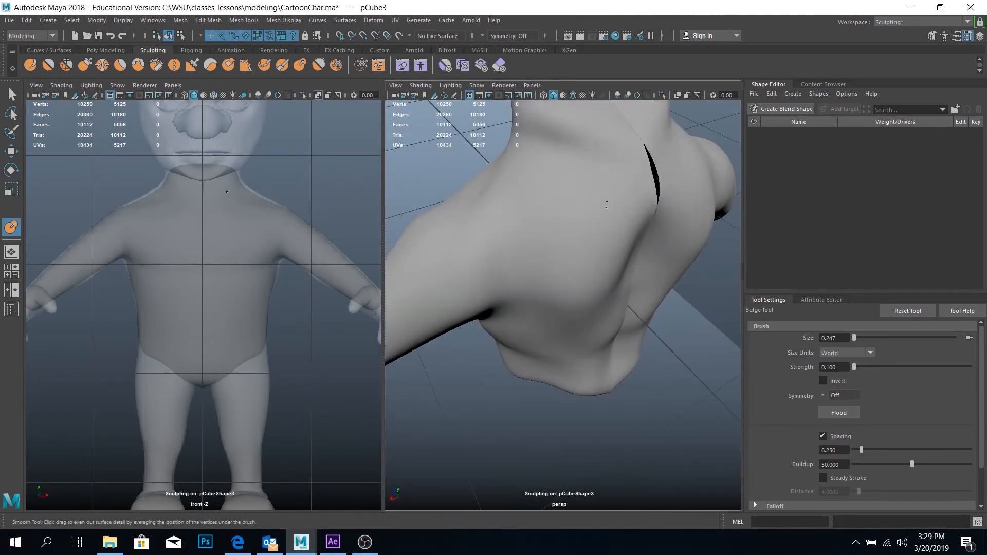
{"action": "mouse_move", "coordinate": [599, 299]}
{"action": "left_mouse_down", "text": "alt"}
{"action": "mouse_move", "coordinate": [486, 251]}
{"action": "mouse_move", "coordinate": [571, 288]}
{"action": "mouse_move", "coordinate": [599, 324]}
{"action": "mouse_move", "coordinate": [562, 220]}
{"action": "mouse_move", "coordinate": [650, 308]}
{"action": "mouse_move", "coordinate": [611, 288]}
{"action": "mouse_move", "coordinate": [623, 266]}
{"action": "mouse_move", "coordinate": [474, 319]}
{"action": "mouse_move", "coordinate": [562, 352]}
{"action": "mouse_move", "coordinate": [511, 346]}
{"action": "mouse_move", "coordinate": [534, 335]}
{"action": "mouse_move", "coordinate": [588, 341]}
{"action": "mouse_move", "coordinate": [548, 313]}
{"action": "mouse_move", "coordinate": [590, 304]}
{"action": "left_mouse_up", "text": "alt"}
{"action": "scroll", "coordinate": [590, 304], "scroll_direction": "down", "scroll_amount": 4}
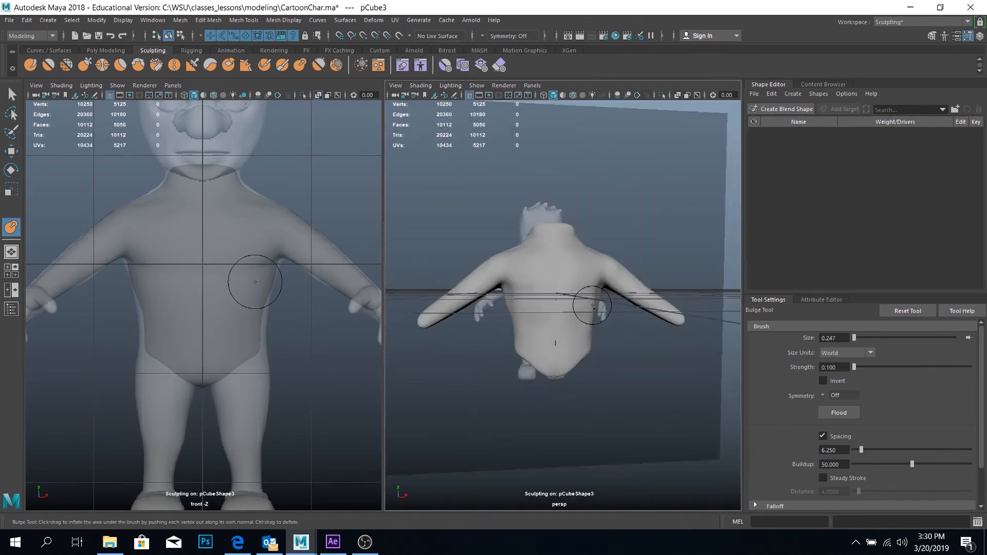
Adjust the centre vertices of the upper back below the neck using soft selection with a 0.15 falloff radius
{"action": "key", "text": "q"}
{"action": "left_click", "coordinate": [680, 302]}
{"action": "left_click_drag", "start_coordinate": [679, 302], "coordinate": [470, 328], "text": "alt"}
{"action": "scroll", "coordinate": [544, 216], "scroll_direction": "up", "scroll_amount": 5}
{"action": "double_click", "coordinate": [532, 216]}
{"action": "key", "text": "b"}
{"action": "key", "text": "w"}
{"action": "left_click", "coordinate": [340, 36]}
{"action": "scroll", "coordinate": [864, 411], "scroll_direction": "down", "scroll_amount": 3}
{"action": "left_click_drag", "start_coordinate": [629, 302], "coordinate": [438, 366]}
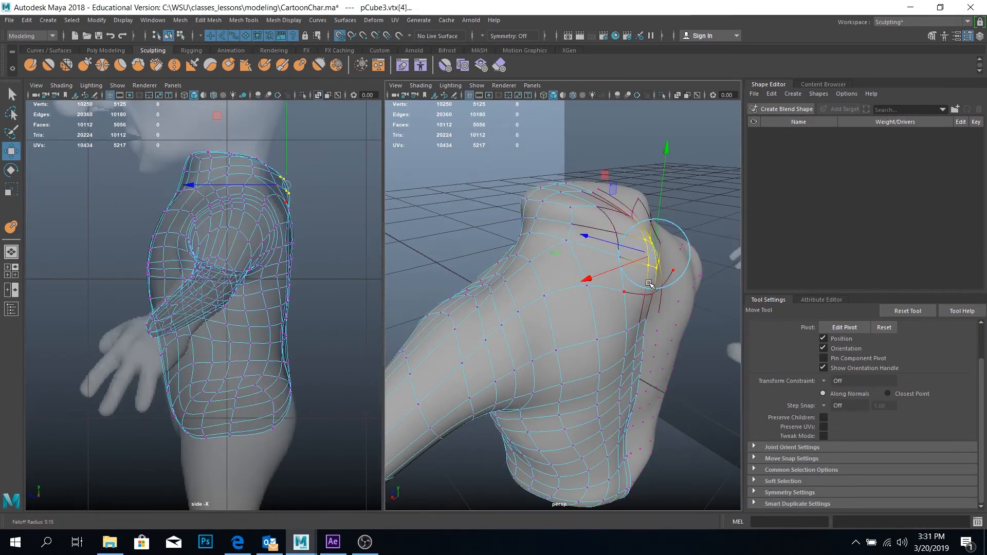
Move the open centre vertices at the back of the neck to the midline on the unsmoothed mesh, and preview it smoothed
{"action": "left_click_drag", "start_coordinate": [601, 235], "coordinate": [637, 199], "text": "alt"}
{"action": "key", "text": "1"}
{"action": "left_click_drag", "start_coordinate": [636, 199], "coordinate": [520, 206], "text": "alt"}
{"action": "middle_click_drag", "start_coordinate": [566, 216], "coordinate": [608, 320], "text": "alt"}
{"action": "scroll", "coordinate": [608, 321], "scroll_direction": "up", "scroll_amount": 8}
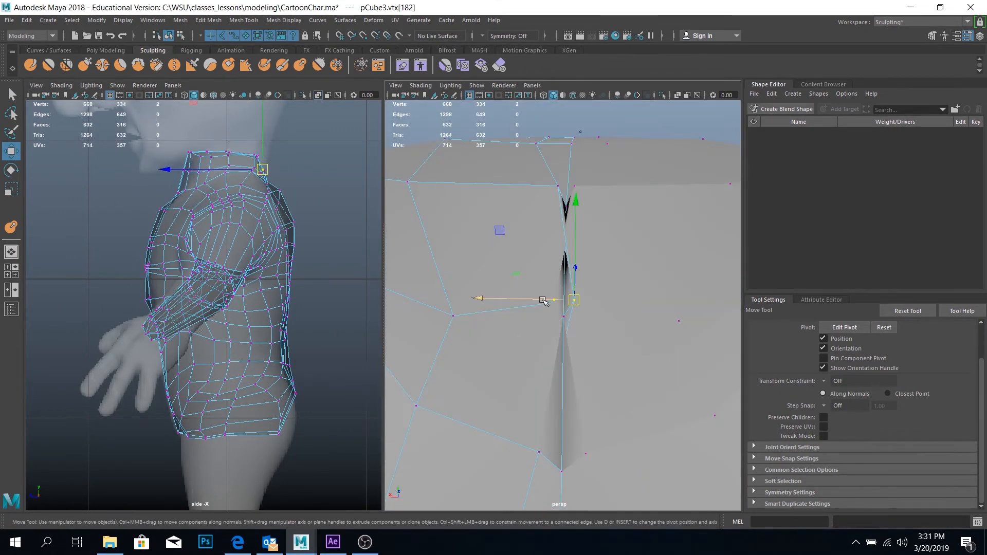
{"action": "scroll", "coordinate": [524, 190], "scroll_direction": "down", "scroll_amount": 6}
{"action": "key", "text": "3"}
Even out the upper back around the centre line with sculpting strokes at size 0.247
{"action": "key", "text": "super"}
{"action": "left_click_drag", "start_coordinate": [575, 361], "coordinate": [522, 368], "text": "alt"}
{"action": "left_click", "coordinate": [720, 163]}
{"action": "left_click", "coordinate": [522, 368]}
{"action": "key", "text": "y"}
{"action": "left_click_drag", "start_coordinate": [526, 297], "coordinate": [494, 283], "text": "alt"}
{"action": "left_click_drag", "start_coordinate": [493, 283], "coordinate": [472, 284], "text": "shift"}
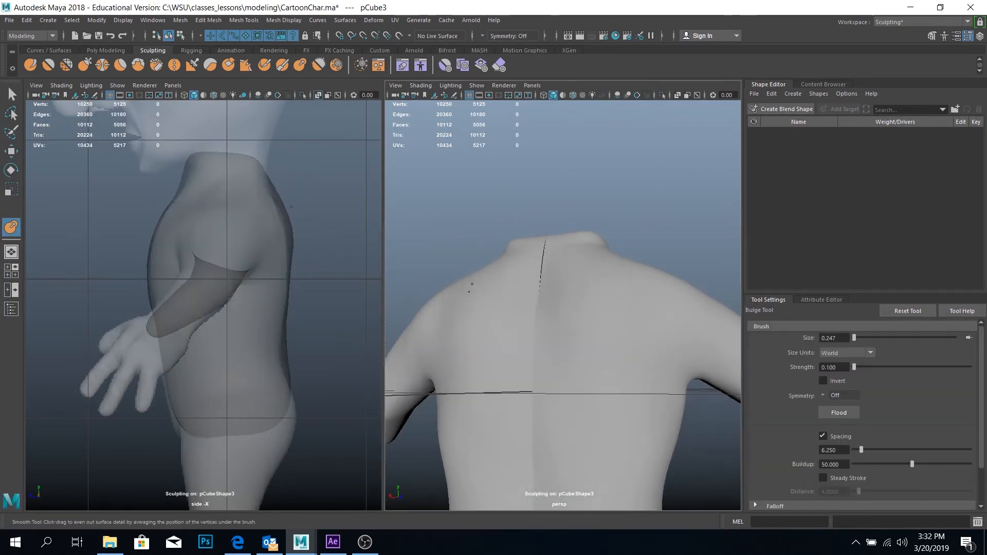
{"action": "left_click_drag", "start_coordinate": [515, 358], "coordinate": [542, 341], "text": "alt"}
{"action": "scroll", "coordinate": [545, 334], "scroll_direction": "down", "scroll_amount": 5}
Select the edge loop along the centre of the back and adjust its position at the neck gap
{"action": "key", "text": "q"}
{"action": "left_click", "coordinate": [560, 302]}
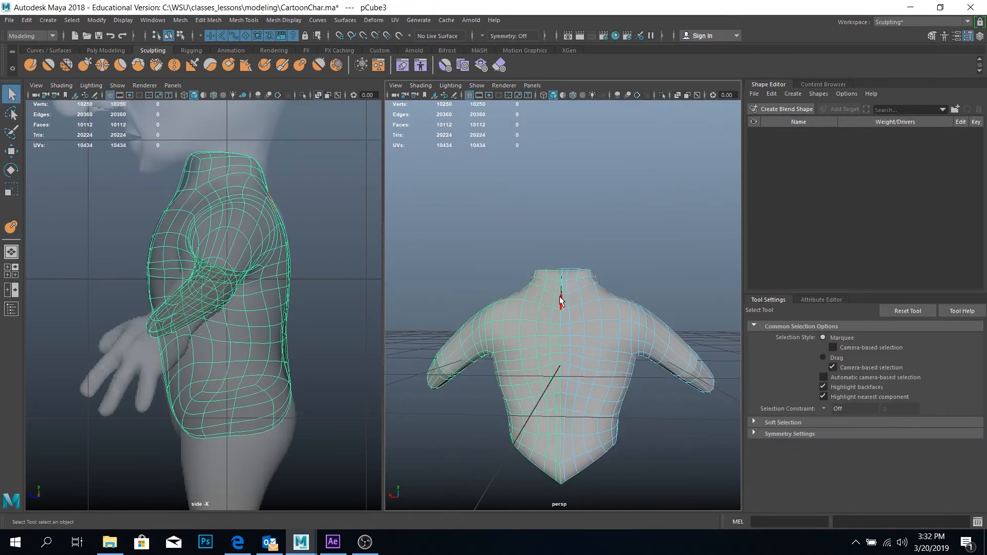
{"action": "right_click_drag", "start_coordinate": [559, 302], "coordinate": [560, 267]}
{"action": "double_click", "coordinate": [560, 301]}
{"action": "key", "text": "w"}
{"action": "left_click_drag", "start_coordinate": [560, 308], "coordinate": [668, 335], "text": "alt"}
{"action": "left_click", "coordinate": [643, 206]}
Delete the extra edge loop running beside the centre line on the unsmoothed mesh and preview the body smoothed
{"action": "left_click_drag", "start_coordinate": [552, 307], "coordinate": [535, 251], "text": "alt"}
{"action": "left_click", "coordinate": [531, 390]}
{"action": "key", "text": "1"}
{"action": "double_click", "coordinate": [540, 391]}
{"action": "scroll", "coordinate": [535, 252], "scroll_direction": "down", "scroll_amount": 5}
{"action": "key", "text": "3"}
{"action": "left_click", "coordinate": [470, 425]}
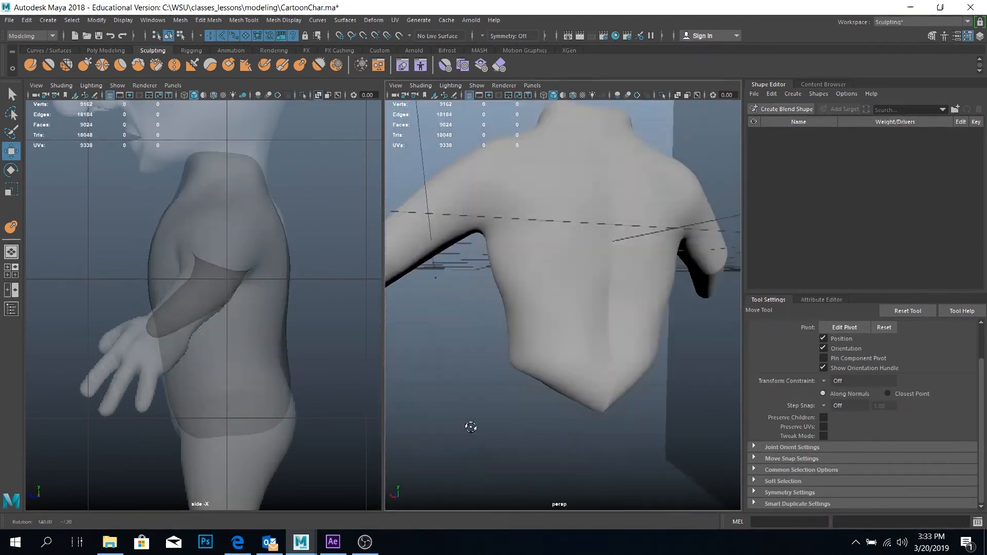
Touch up the smoothed back with the sculpting brush
{"action": "mouse_move", "coordinate": [469, 425]}
{"action": "left_mouse_down", "text": "alt"}
{"action": "mouse_move", "coordinate": [565, 266]}
{"action": "mouse_move", "coordinate": [553, 275]}
{"action": "mouse_move", "coordinate": [545, 216]}
{"action": "mouse_move", "coordinate": [522, 282]}
{"action": "mouse_move", "coordinate": [423, 303]}
{"action": "mouse_move", "coordinate": [497, 209]}
{"action": "left_mouse_up", "text": "alt"}
{"action": "scroll", "coordinate": [565, 266], "scroll_direction": "up", "scroll_amount": 5}
{"action": "left_click", "coordinate": [554, 276]}
{"action": "key", "text": "y"}
{"action": "key", "text": "q"}
Reposition the vertices around the front base of the neck on the unsmoothed mesh
{"action": "left_click", "coordinate": [570, 149]}
{"action": "left_click_drag", "start_coordinate": [571, 149], "coordinate": [411, 226], "text": "alt"}
{"action": "key", "text": "1"}
{"action": "right_click_drag", "start_coordinate": [481, 215], "coordinate": [447, 218]}
{"action": "key", "text": "w"}
{"action": "left_click", "coordinate": [502, 252]}
{"action": "left_click_drag", "start_coordinate": [481, 216], "coordinate": [478, 280], "text": "alt"}
{"action": "left_click", "coordinate": [447, 284]}
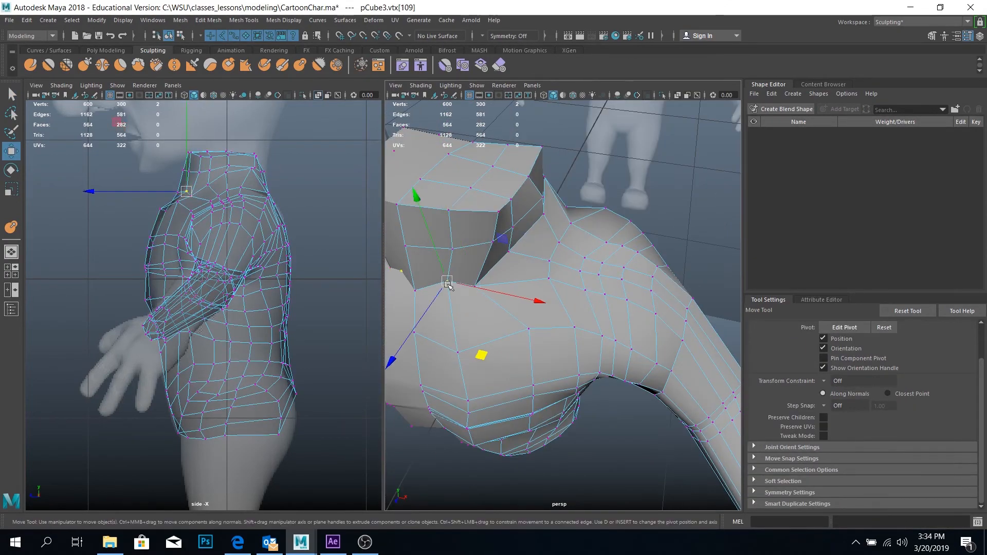
Adjust vertices between the neck base and the shoulder on the unsmoothed mesh and preview the result smoothed
{"action": "left_click_drag", "start_coordinate": [476, 318], "coordinate": [479, 321]}
{"action": "left_click_drag", "start_coordinate": [479, 321], "coordinate": [540, 339], "text": "alt"}
{"action": "left_click_drag", "start_coordinate": [540, 347], "coordinate": [617, 242]}
{"action": "left_click", "coordinate": [604, 218]}
{"action": "left_click_drag", "start_coordinate": [667, 224], "coordinate": [673, 225]}
{"action": "key", "text": "3"}
Raise the front neck-base vertices on the smoothed body to shape the collar line
{"action": "left_click_drag", "start_coordinate": [658, 227], "coordinate": [623, 254], "text": "alt"}
{"action": "right_click_drag", "start_coordinate": [564, 249], "coordinate": [517, 249]}
{"action": "left_click", "coordinate": [545, 205]}
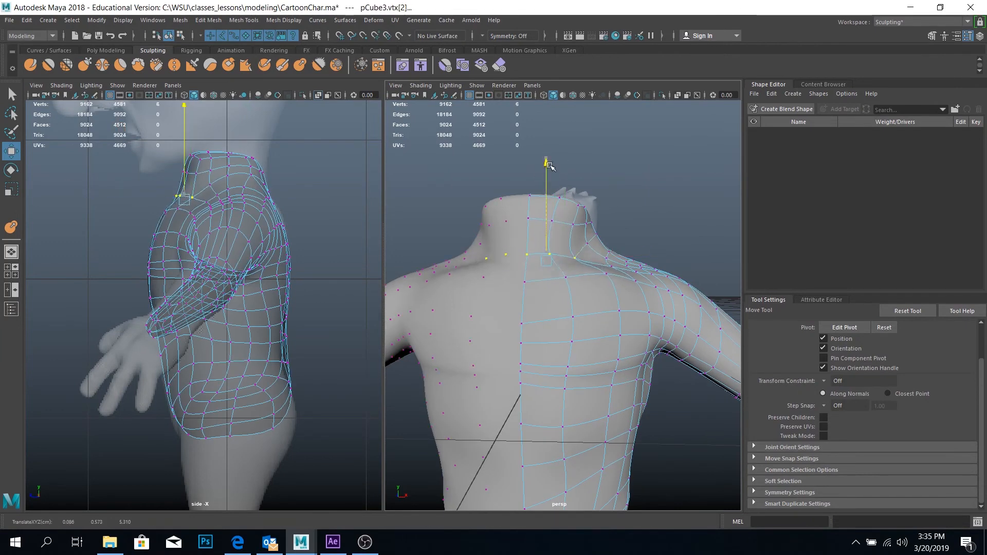
{"action": "left_click_drag", "start_coordinate": [549, 165], "coordinate": [548, 162]}
{"action": "left_click_drag", "start_coordinate": [586, 242], "coordinate": [554, 236], "text": "alt"}
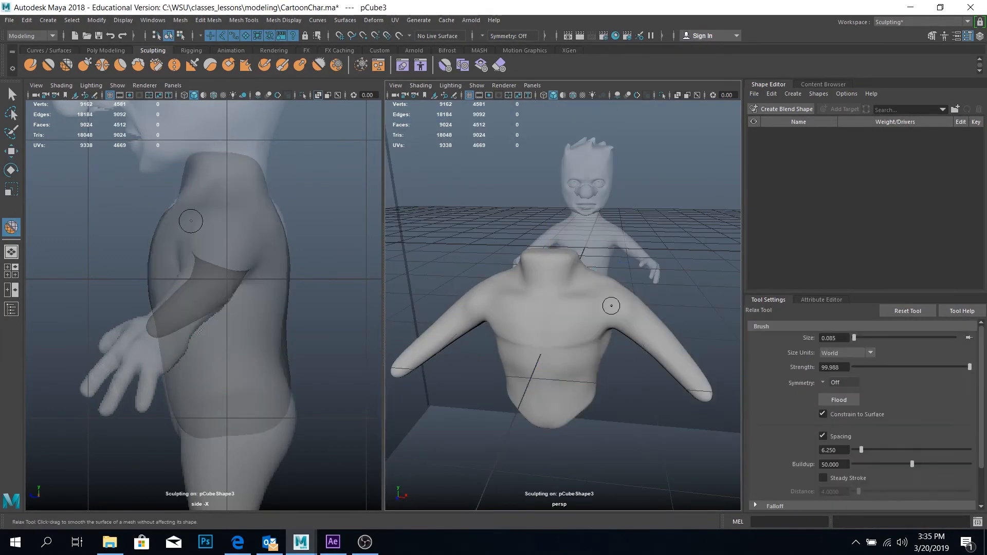
Relax the mesh around the neck and shoulder with the Relax tool at size 0.085 and strength 99.988
{"action": "scroll", "coordinate": [567, 345], "scroll_direction": "up", "scroll_amount": 3}
{"action": "left_click_drag", "start_coordinate": [185, 175], "coordinate": [188, 175]}
{"action": "left_click_drag", "start_coordinate": [525, 257], "coordinate": [555, 206], "text": "alt"}
{"action": "key", "text": "q"}
Select the front vertices of the neck opening on the unsmoothed mesh, move them in depth and preview the smoothed body
{"action": "key", "text": "1"}
{"action": "right_click_drag", "start_coordinate": [566, 206], "coordinate": [520, 206]}
{"action": "left_click_drag", "start_coordinate": [524, 129], "coordinate": [544, 156]}
{"action": "key", "text": "w"}
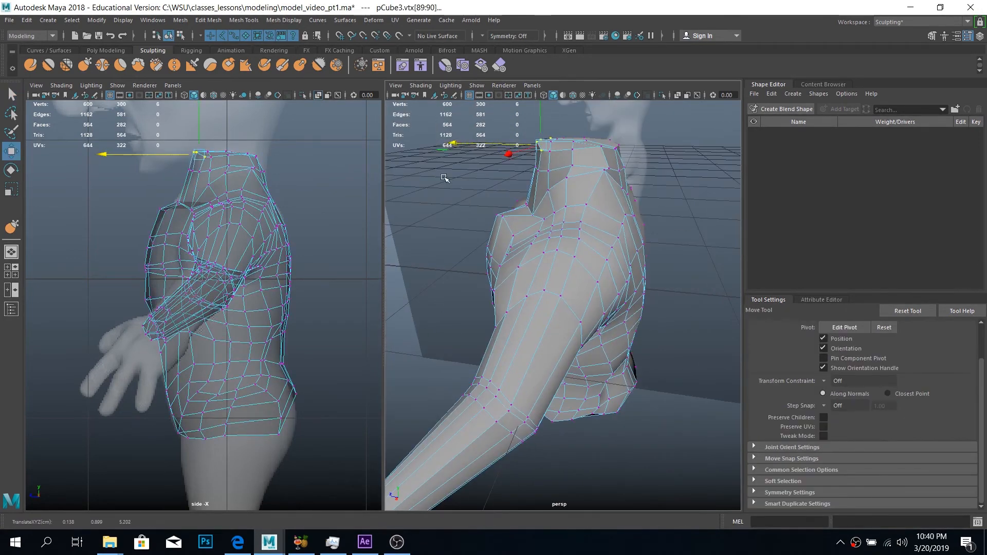
{"action": "key", "text": "3"}
Undo the last three edits
{"action": "left_click_drag", "start_coordinate": [443, 178], "coordinate": [478, 391], "text": "alt"}
{"action": "scroll", "coordinate": [593, 249], "scroll_direction": "down", "scroll_amount": 3}
{"action": "right_click_drag", "start_coordinate": [593, 249], "coordinate": [643, 233]}
{"action": "key", "text": "ctrl+z"}
{"action": "key", "text": "ctrl+z"}
{"action": "key", "text": "ctrl+z"}
Reshape the profile of the back with the Grab tool at size 0.616
{"action": "key", "text": "y"}
{"action": "left_click_drag", "start_coordinate": [624, 396], "coordinate": [600, 349], "text": "alt"}
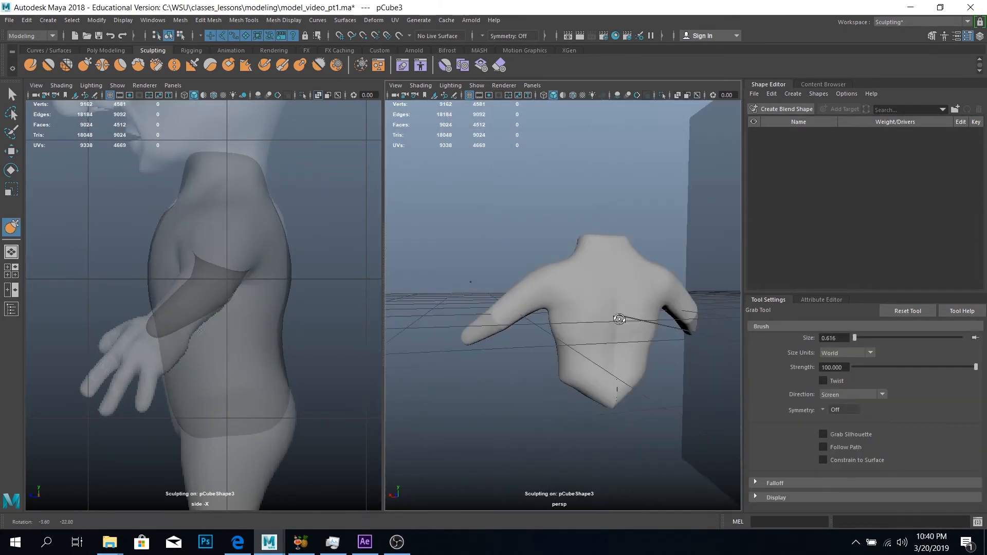
{"action": "key", "text": "q"}
{"action": "left_click", "coordinate": [91, 66]}
{"action": "scroll", "coordinate": [597, 329], "scroll_direction": "up", "scroll_amount": 3}
{"action": "mouse_move", "coordinate": [576, 329]}
{"action": "left_mouse_down", "text": "alt"}
{"action": "mouse_move", "coordinate": [601, 370]}
{"action": "mouse_move", "coordinate": [653, 367]}
{"action": "left_mouse_up", "text": "alt"}
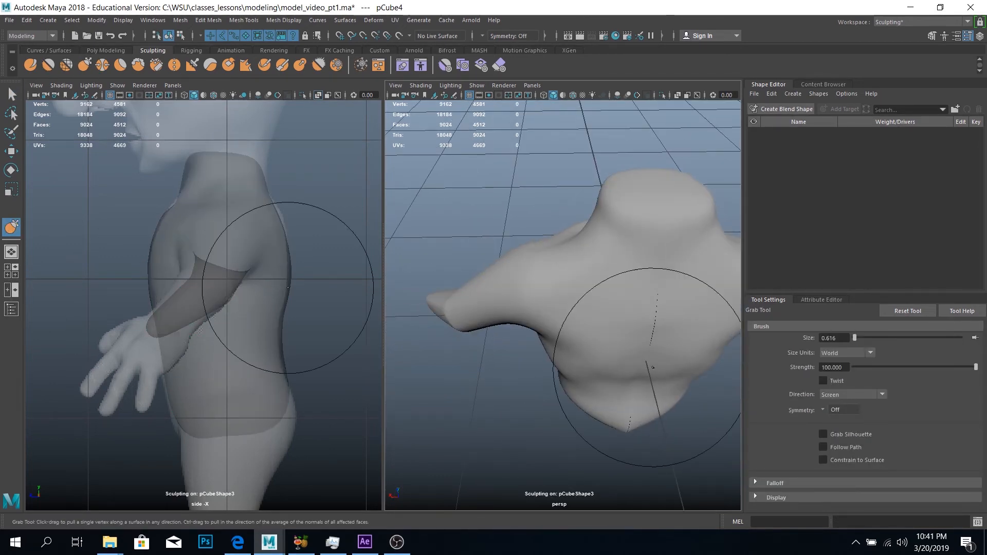
{"action": "left_click_drag", "start_coordinate": [280, 336], "coordinate": [279, 315]}
Refine the lower and middle back with the Grab tool at size 0.362
{"action": "mouse_move", "coordinate": [601, 378]}
{"action": "left_mouse_down", "text": "alt"}
{"action": "mouse_move", "coordinate": [580, 302]}
{"action": "mouse_move", "coordinate": [584, 360]}
{"action": "left_mouse_up", "text": "alt"}
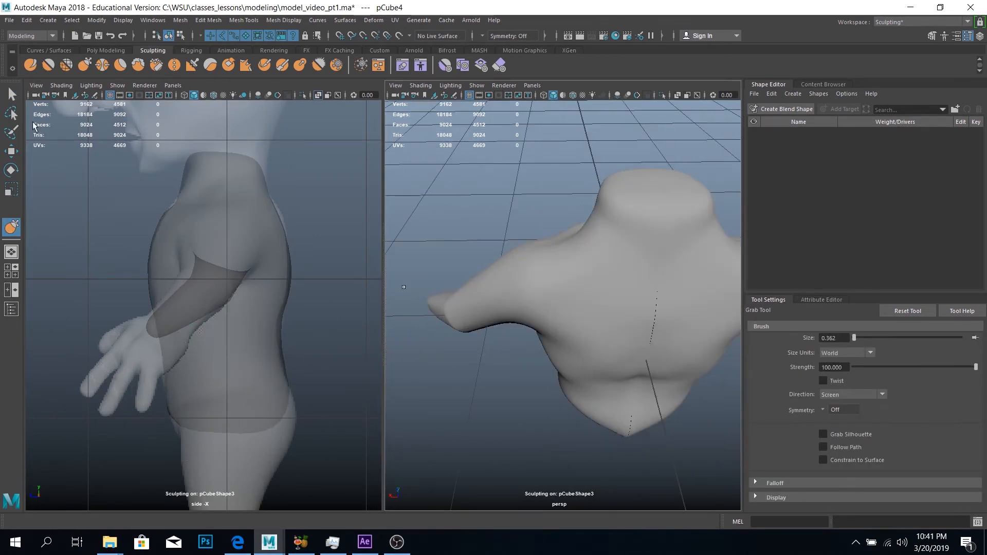
{"action": "left_click_drag", "start_coordinate": [290, 284], "coordinate": [288, 288]}
{"action": "mouse_move", "coordinate": [612, 352]}
{"action": "left_mouse_down", "text": "alt"}
{"action": "mouse_move", "coordinate": [572, 354]}
{"action": "mouse_move", "coordinate": [595, 353]}
{"action": "mouse_move", "coordinate": [577, 393]}
{"action": "mouse_move", "coordinate": [632, 360]}
{"action": "mouse_move", "coordinate": [605, 356]}
{"action": "left_mouse_up", "text": "alt"}
{"action": "right_click_drag", "start_coordinate": [607, 348], "coordinate": [607, 376]}
Adjust vertices on the back from the neck base downward using soft selection
{"action": "right_click_drag", "start_coordinate": [612, 272], "coordinate": [576, 266]}
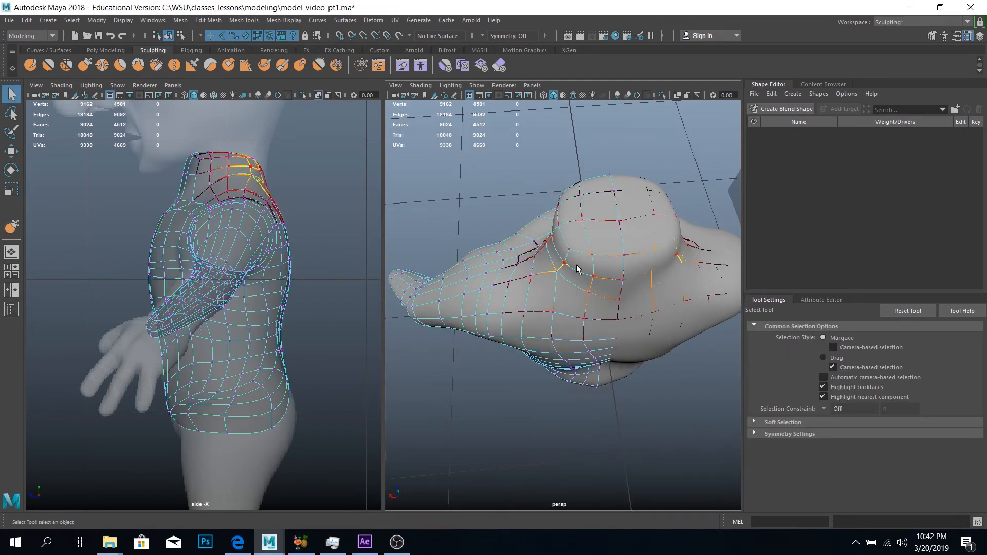
{"action": "key", "text": "w"}
{"action": "left_click_drag", "start_coordinate": [591, 393], "coordinate": [599, 277], "text": "alt"}
{"action": "double_click", "coordinate": [609, 398], "text": "shift"}
{"action": "right_click_drag", "start_coordinate": [599, 249], "coordinate": [515, 266]}
{"action": "left_click", "coordinate": [612, 308]}
{"action": "left_click_drag", "start_coordinate": [606, 360], "coordinate": [591, 288], "text": "alt"}
Reposition the centre-line vertices at the middle of the back with soft selection
{"action": "left_click", "coordinate": [612, 353]}
{"action": "left_click", "coordinate": [507, 187]}
{"action": "left_click_drag", "start_coordinate": [545, 246], "coordinate": [569, 363], "text": "alt"}
{"action": "right_click_drag", "start_coordinate": [569, 364], "coordinate": [520, 362]}
{"action": "left_click", "coordinate": [573, 360]}
{"action": "left_click_drag", "start_coordinate": [533, 298], "coordinate": [527, 296]}
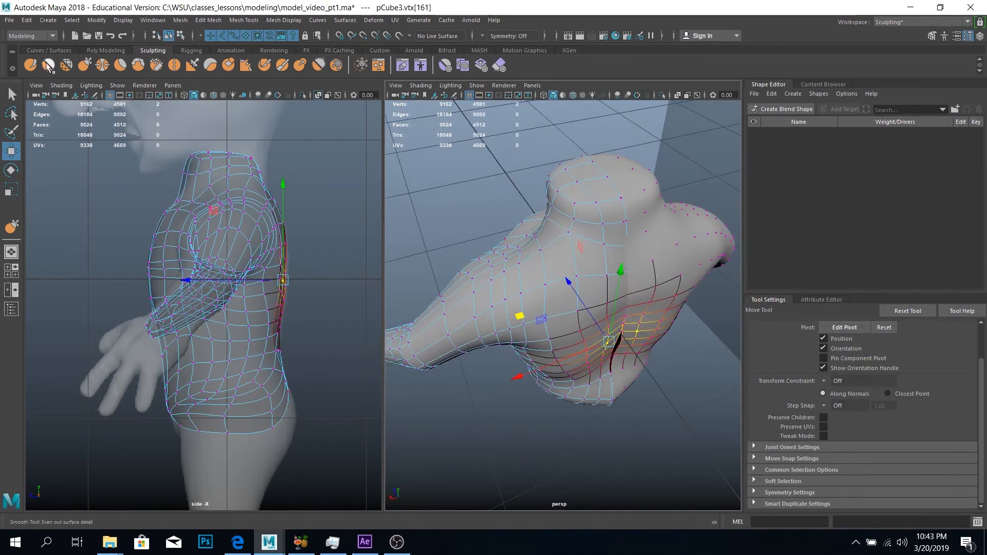
Even out the lower back beside the centre seam with the Smooth and Grab tools at size 0.240, using Smooth strength 12
{"action": "left_click", "coordinate": [48, 65]}
{"action": "left_click_drag", "start_coordinate": [595, 318], "coordinate": [580, 396], "text": "alt"}
{"action": "left_click", "coordinate": [84, 65]}
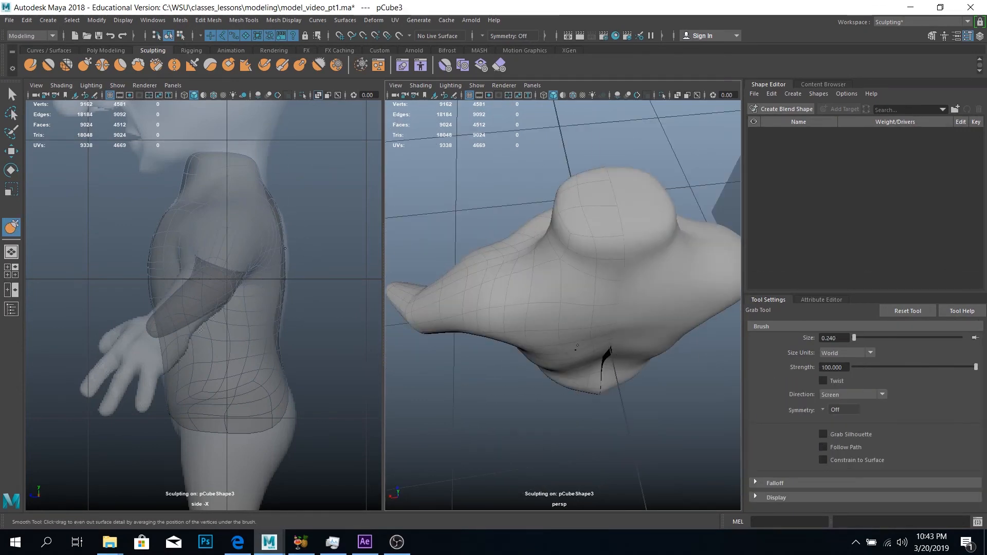
{"action": "left_click_drag", "start_coordinate": [587, 356], "coordinate": [599, 313], "text": "alt"}
{"action": "left_click", "coordinate": [48, 65]}
{"action": "left_click_drag", "start_coordinate": [843, 367], "coordinate": [775, 367]}
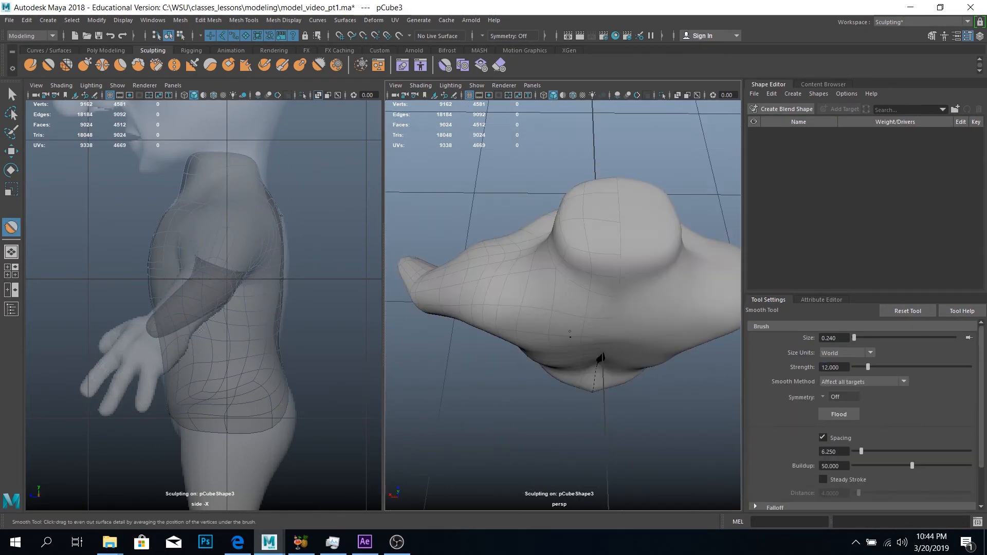
Reshape the back and shoulder-blade area with the Grab tool at sizes 0.310 and 0.357
{"action": "left_click", "coordinate": [85, 66]}
{"action": "left_click_drag", "start_coordinate": [603, 427], "coordinate": [699, 359], "text": "alt"}
{"action": "left_click_drag", "start_coordinate": [619, 297], "coordinate": [567, 338], "text": "alt"}
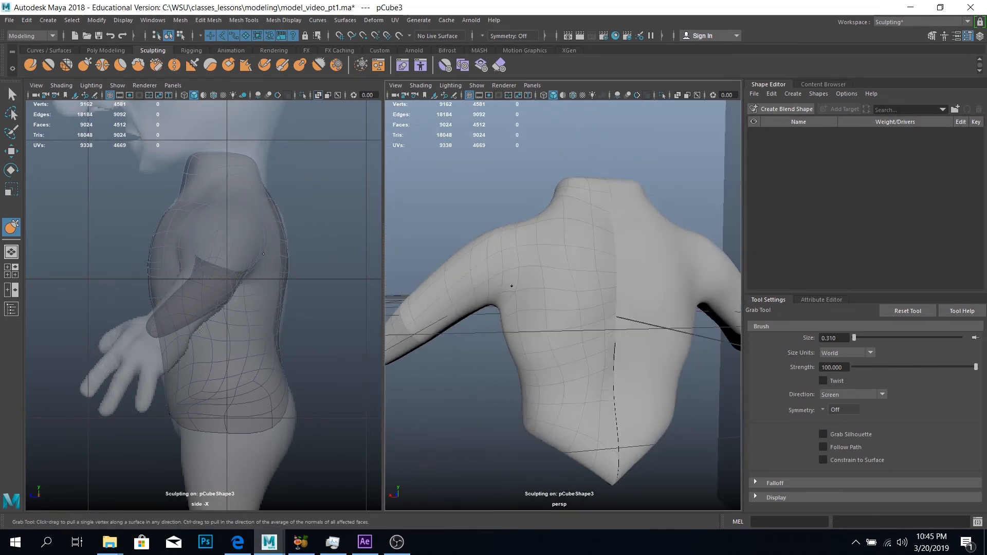
{"action": "left_click_drag", "start_coordinate": [512, 286], "coordinate": [465, 393], "text": "alt"}
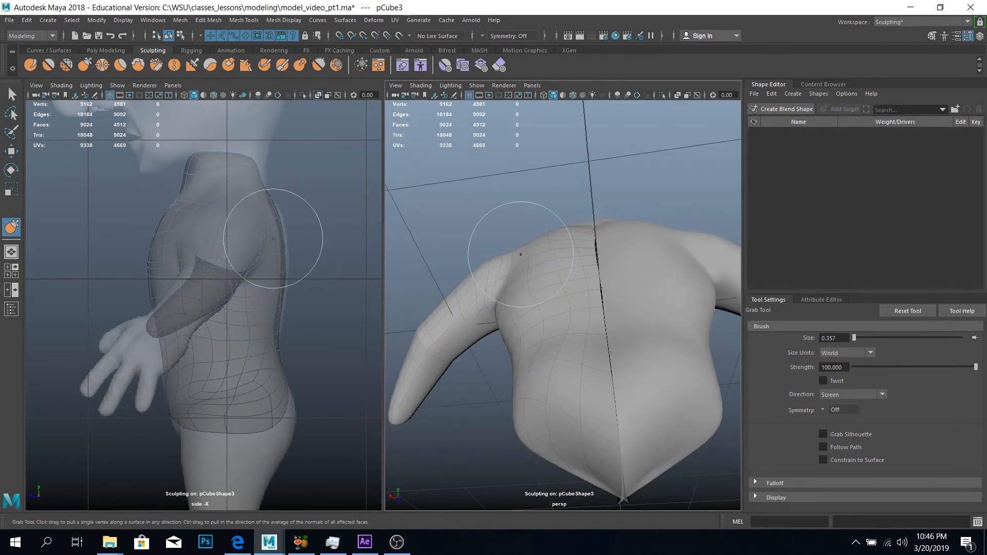
{"action": "left_click_drag", "start_coordinate": [520, 254], "coordinate": [422, 359], "text": "alt"}
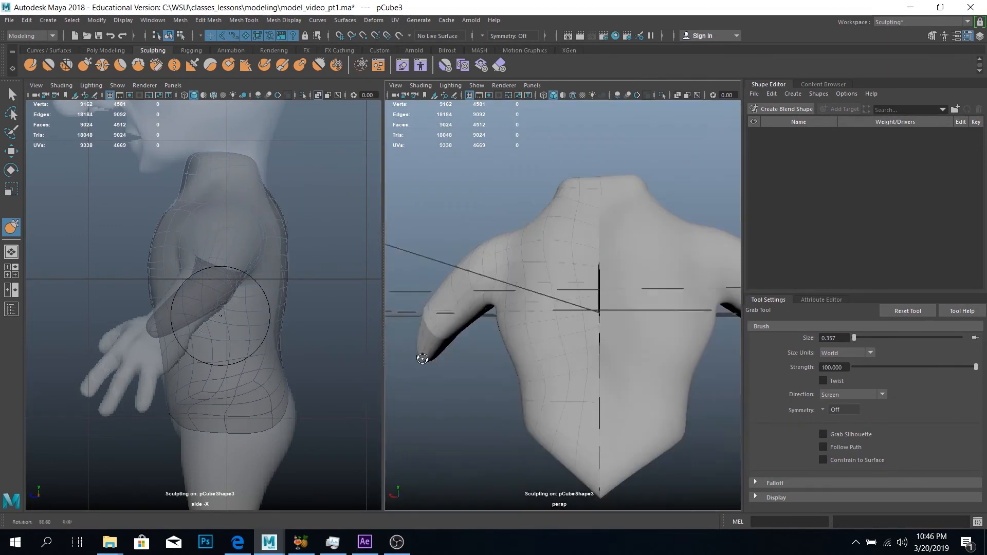
{"action": "mouse_move", "coordinate": [567, 209]}
{"action": "left_mouse_down", "text": "alt"}
{"action": "mouse_move", "coordinate": [767, 251]}
{"action": "mouse_move", "coordinate": [568, 215]}
{"action": "left_mouse_up", "text": "alt"}
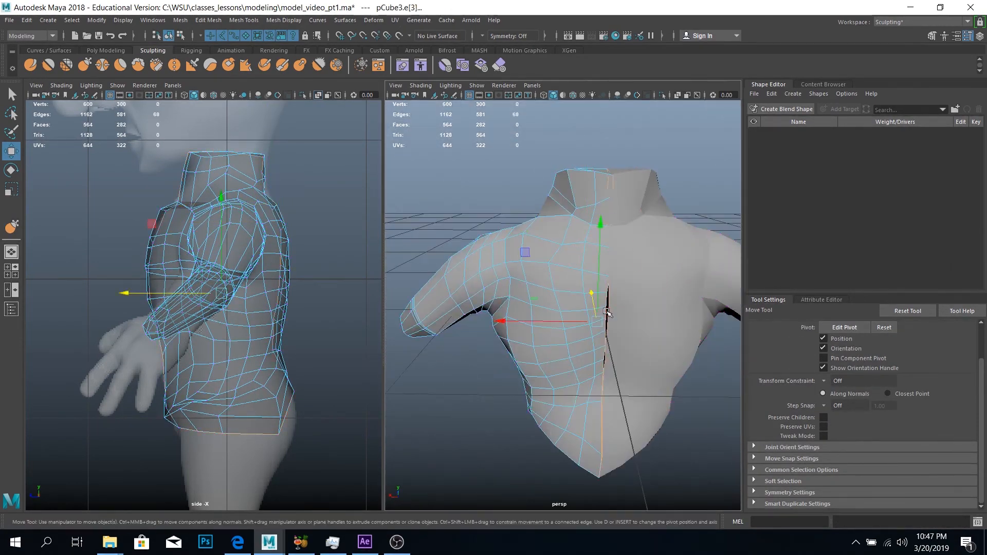
Adjust the centre border edges of the back and the vertices around the neck with the Move tool
{"action": "left_click_drag", "start_coordinate": [607, 312], "coordinate": [632, 257], "text": "alt"}
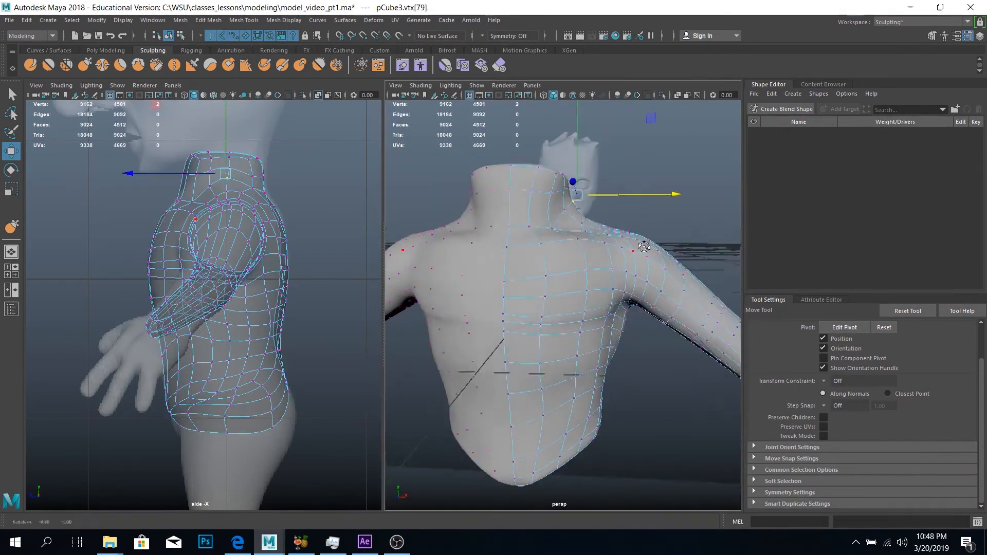
{"action": "left_click_drag", "start_coordinate": [645, 247], "coordinate": [514, 288], "text": "alt"}
{"action": "left_click", "coordinate": [665, 210]}
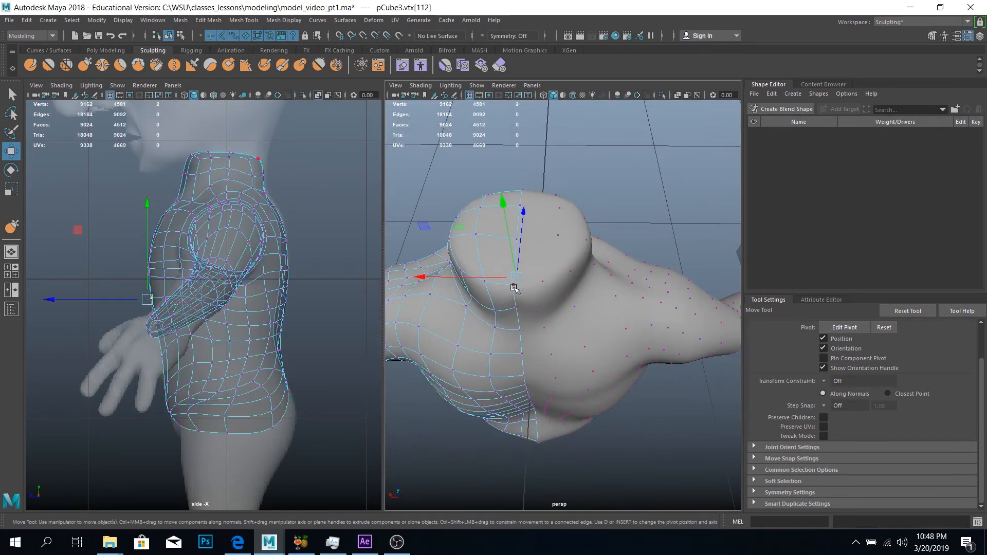
{"action": "key", "text": "1"}
{"action": "left_click", "coordinate": [520, 235]}
{"action": "key", "text": "3"}
{"action": "left_click_drag", "start_coordinate": [617, 215], "coordinate": [478, 247], "text": "alt"}
{"action": "right_click_drag", "start_coordinate": [478, 247], "coordinate": [529, 232]}
Examine the smoothed torso and arm shape from the back, the side and above
{"action": "left_click", "coordinate": [478, 175]}
{"action": "left_click_drag", "start_coordinate": [478, 175], "coordinate": [566, 267], "text": "alt"}
{"action": "right_click_drag", "start_coordinate": [566, 267], "coordinate": [385, 267], "text": "alt"}
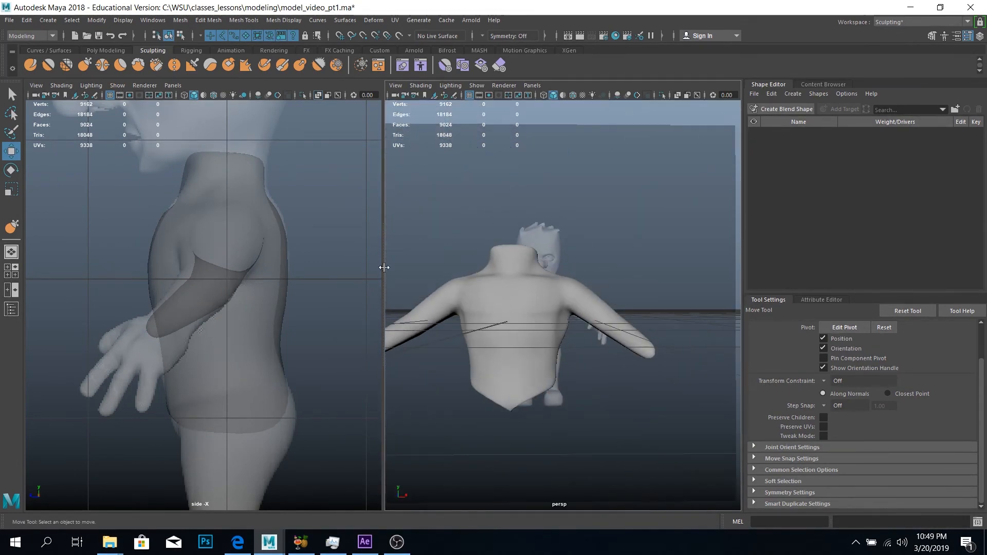
{"action": "left_click", "coordinate": [980, 36]}
{"action": "left_click", "coordinate": [250, 95]}
{"action": "left_click_drag", "start_coordinate": [570, 288], "coordinate": [642, 379], "text": "alt"}
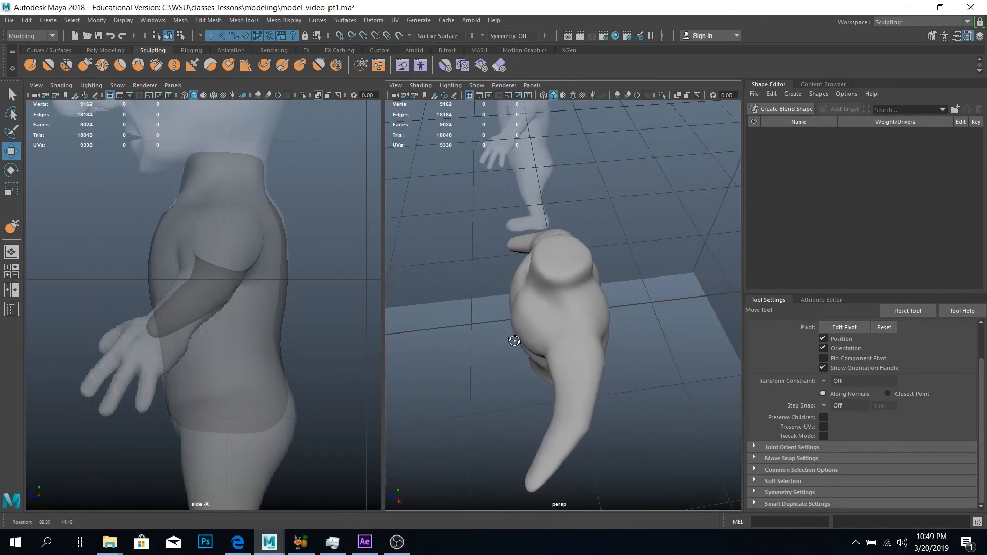
{"action": "left_click_drag", "start_coordinate": [515, 341], "coordinate": [535, 329], "text": "alt"}
{"action": "right_click_drag", "start_coordinate": [566, 329], "coordinate": [519, 329]}
Try inserting an edge loop around the arm with Multi-Cut and scaling the arm's edge loops inward
{"action": "left_click", "coordinate": [106, 51]}
{"action": "left_click", "coordinate": [565, 65]}
{"action": "left_click_drag", "start_coordinate": [514, 329], "coordinate": [566, 370], "text": "alt"}
{"action": "left_click", "coordinate": [571, 368], "text": "ctrl"}
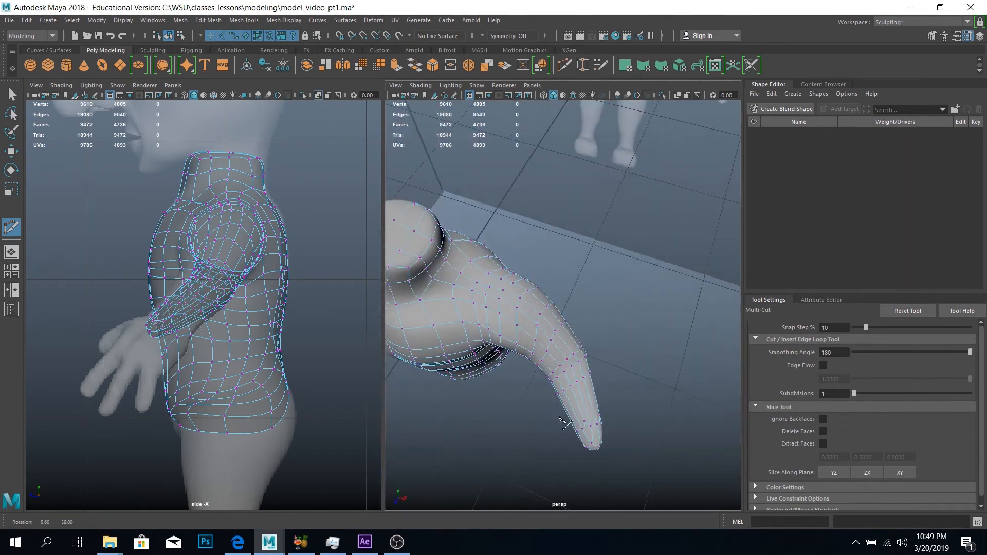
{"action": "key", "text": "w"}
{"action": "right_click_drag", "start_coordinate": [558, 350], "coordinate": [558, 319]}
{"action": "double_click", "coordinate": [544, 343]}
{"action": "key", "text": "r"}
{"action": "key", "text": "w"}
{"action": "key", "text": "r"}
{"action": "left_click_drag", "start_coordinate": [539, 332], "coordinate": [531, 331]}
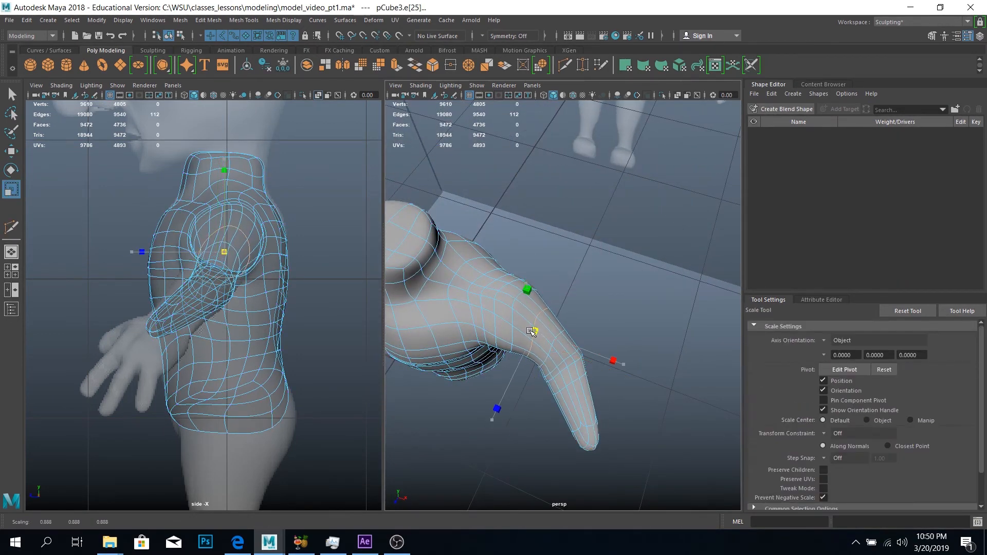
Try adjusting another arm edge loop and inserting a further loop near the shoulder with Multi-Cut
{"action": "double_click", "coordinate": [593, 319], "text": "shift"}
{"action": "key", "text": "w"}
{"action": "scroll", "coordinate": [535, 329], "scroll_direction": "down", "scroll_amount": 4}
{"action": "mouse_move", "coordinate": [607, 266]}
{"action": "left_mouse_down", "text": "alt"}
{"action": "mouse_move", "coordinate": [535, 329]}
{"action": "mouse_move", "coordinate": [612, 273]}
{"action": "left_mouse_up", "text": "alt"}
{"action": "left_click", "coordinate": [564, 65]}
{"action": "left_click", "coordinate": [526, 329], "text": "ctrl"}
{"action": "key", "text": "w"}
Scale the edge loop at the top of the arm using soft selection
{"action": "double_click", "coordinate": [516, 319]}
{"action": "key", "text": "r"}
{"action": "key", "text": "1"}
{"action": "key", "text": "b"}
{"action": "left_click_drag", "start_coordinate": [643, 278], "coordinate": [617, 278]}
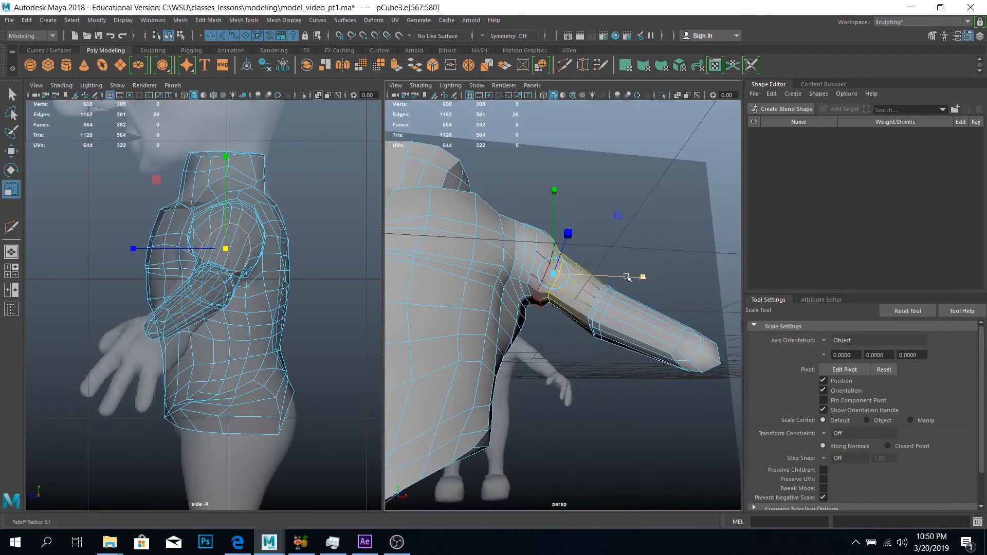
{"action": "left_click_drag", "start_coordinate": [573, 322], "coordinate": [521, 334], "text": "alt"}
{"action": "key", "text": "b"}
{"action": "left_click_drag", "start_coordinate": [594, 373], "coordinate": [545, 278], "text": "alt"}
{"action": "scroll", "coordinate": [535, 272], "scroll_direction": "up", "scroll_amount": 5}
Reposition a vertex at the armpit with soft selection switched off and restore the smooth preview
{"action": "right_click_drag", "start_coordinate": [507, 247], "coordinate": [457, 248]}
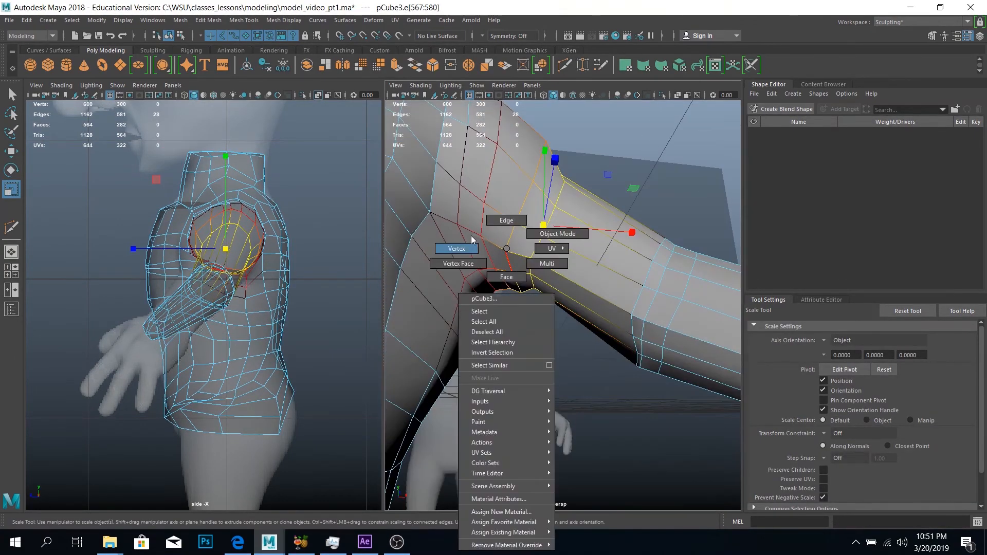
{"action": "left_click", "coordinate": [512, 272]}
{"action": "key", "text": "w"}
{"action": "key", "text": "b"}
{"action": "left_click_drag", "start_coordinate": [519, 196], "coordinate": [604, 292]}
{"action": "key", "text": "3"}
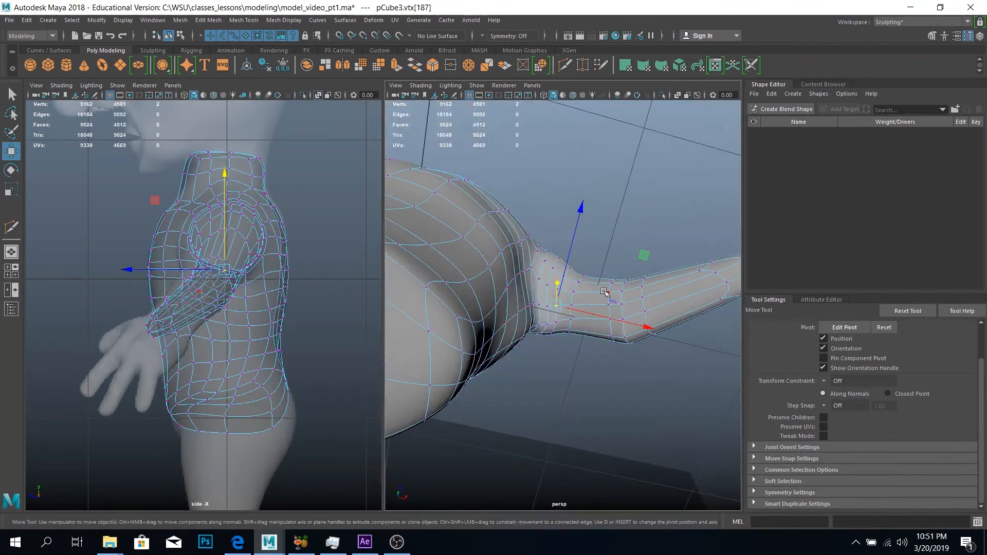
Inflate the upper arm surface with the Bulge tool
{"action": "left_click", "coordinate": [152, 50]}
{"action": "left_click", "coordinate": [299, 65]}
{"action": "mouse_move", "coordinate": [571, 247]}
{"action": "left_mouse_down", "text": "alt"}
{"action": "mouse_move", "coordinate": [606, 303]}
{"action": "mouse_move", "coordinate": [619, 388]}
{"action": "mouse_move", "coordinate": [578, 268]}
{"action": "left_mouse_up", "text": "alt"}
Scale an edge loop around the upper arm to refine its thickness
{"action": "key", "text": "w"}
{"action": "right_click_drag", "start_coordinate": [578, 249], "coordinate": [579, 220]}
{"action": "double_click", "coordinate": [588, 267]}
{"action": "key", "text": "r"}
{"action": "key", "text": "1"}
{"action": "left_click_drag", "start_coordinate": [588, 267], "coordinate": [625, 360], "text": "alt"}
{"action": "key", "text": "w"}
{"action": "key", "text": "3"}
Insert additional edge loops around the arm near the elbow with Multi-Cut
{"action": "left_click", "coordinate": [105, 51]}
{"action": "left_click", "coordinate": [565, 65]}
{"action": "left_click", "coordinate": [603, 339], "text": "ctrl"}
{"action": "key", "text": "w"}
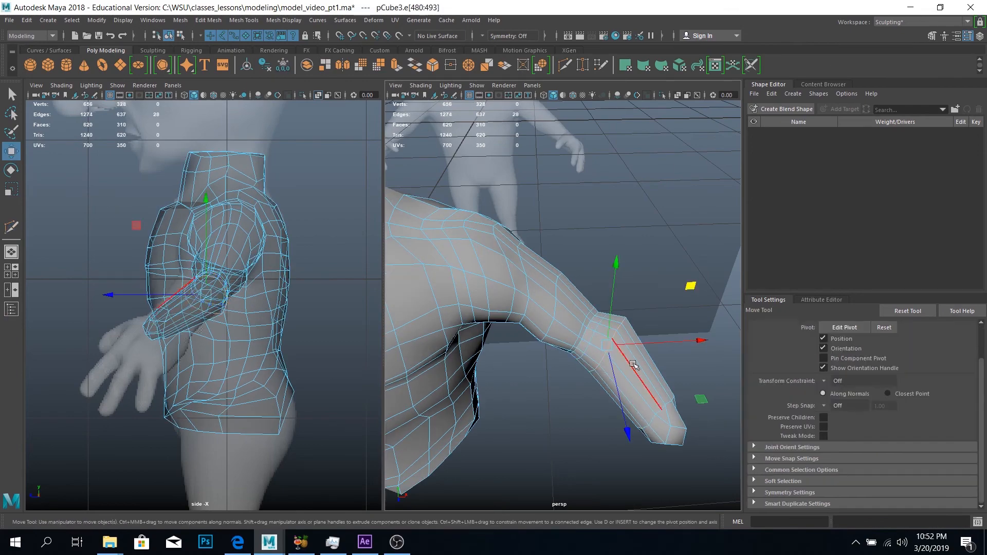
Try transforming the selected forearm edges and undo the change
{"action": "left_click", "coordinate": [208, 20]}
{"action": "left_click", "coordinate": [224, 191]}
{"action": "left_click_drag", "start_coordinate": [651, 421], "coordinate": [646, 251], "text": "alt"}
{"action": "key", "text": "ctrl+z"}
Reposition the edge loop on the upper arm below the shoulder using soft selection
{"action": "key", "text": "q"}
{"action": "left_click", "coordinate": [628, 216]}
{"action": "key", "text": "3"}
{"action": "double_click", "coordinate": [616, 303]}
{"action": "key", "text": "w"}
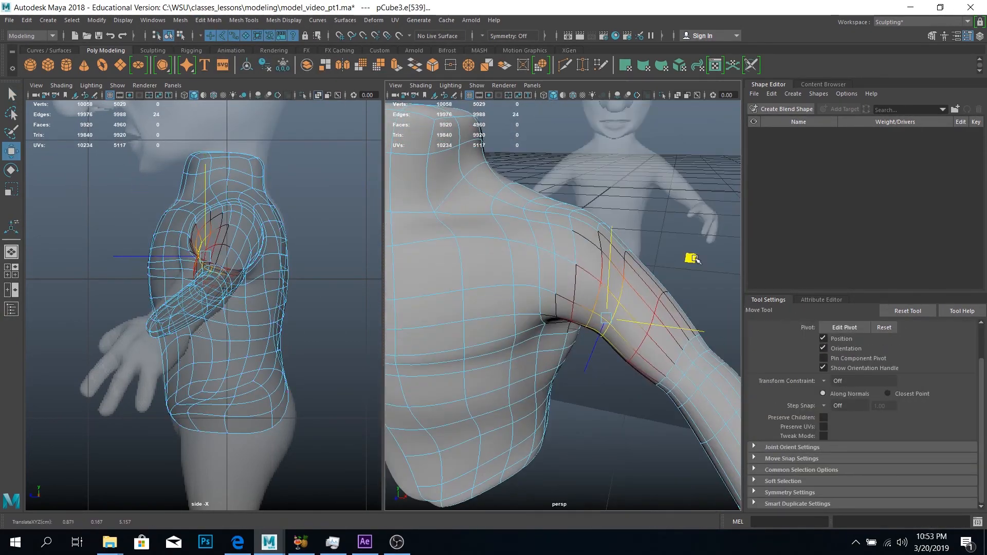
{"action": "key", "text": "1"}
{"action": "left_click_drag", "start_coordinate": [606, 294], "coordinate": [548, 238], "text": "alt"}
{"action": "key", "text": "3"}
{"action": "left_click", "coordinate": [654, 379]}
{"action": "left_click_drag", "start_coordinate": [654, 379], "coordinate": [576, 386], "text": "alt"}
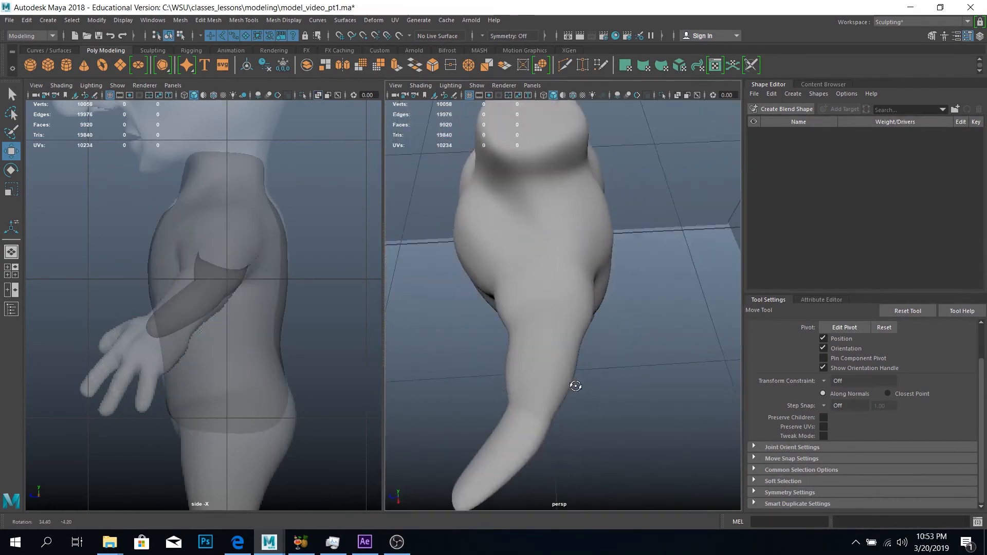
Reshape the top and front of the shoulder by moving vertices with soft selection
{"action": "left_click_drag", "start_coordinate": [549, 293], "coordinate": [641, 248], "text": "alt"}
{"action": "left_click", "coordinate": [641, 248]}
{"action": "right_click", "coordinate": [642, 248]}
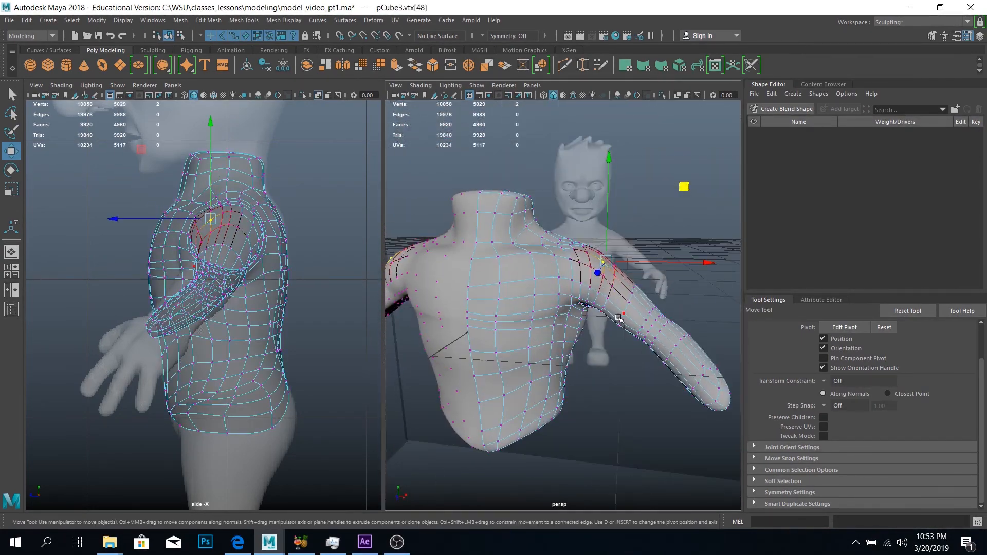
{"action": "left_click_drag", "start_coordinate": [618, 317], "coordinate": [632, 269], "text": "alt"}
{"action": "left_click", "coordinate": [632, 269]}
{"action": "right_click_drag", "start_coordinate": [633, 269], "coordinate": [581, 269]}
{"action": "left_click", "coordinate": [616, 260]}
{"action": "right_click", "coordinate": [610, 247]}
{"action": "mouse_move", "coordinate": [677, 291]}
{"action": "left_mouse_down", "text": "alt"}
{"action": "mouse_move", "coordinate": [610, 247]}
{"action": "mouse_move", "coordinate": [576, 336]}
{"action": "left_mouse_up", "text": "alt"}
Bulge the upper arm near the armpit with the Bulge tool at size 0.112 and strength 0.1
{"action": "left_click", "coordinate": [152, 51]}
{"action": "left_click", "coordinate": [300, 65]}
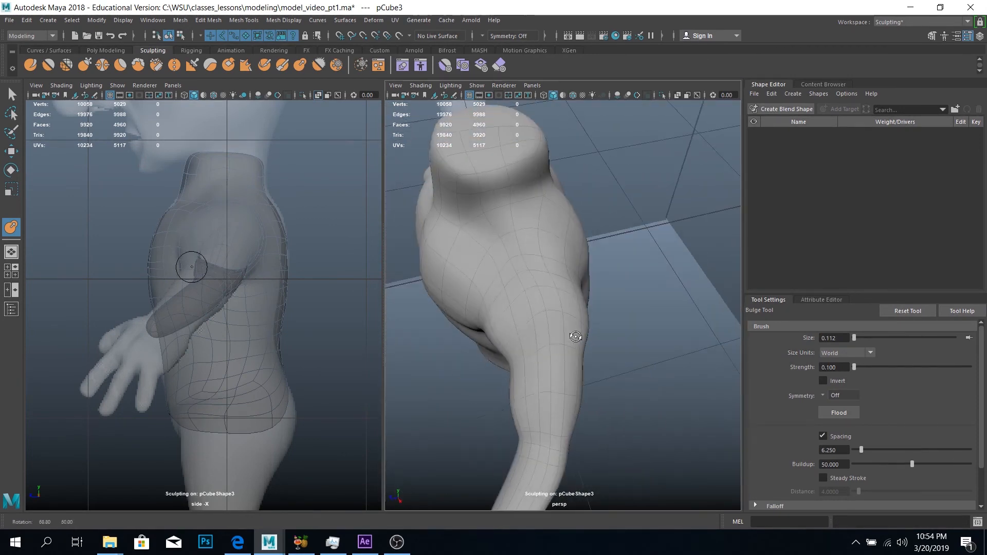
{"action": "left_click_drag", "start_coordinate": [514, 370], "coordinate": [641, 324], "text": "alt"}
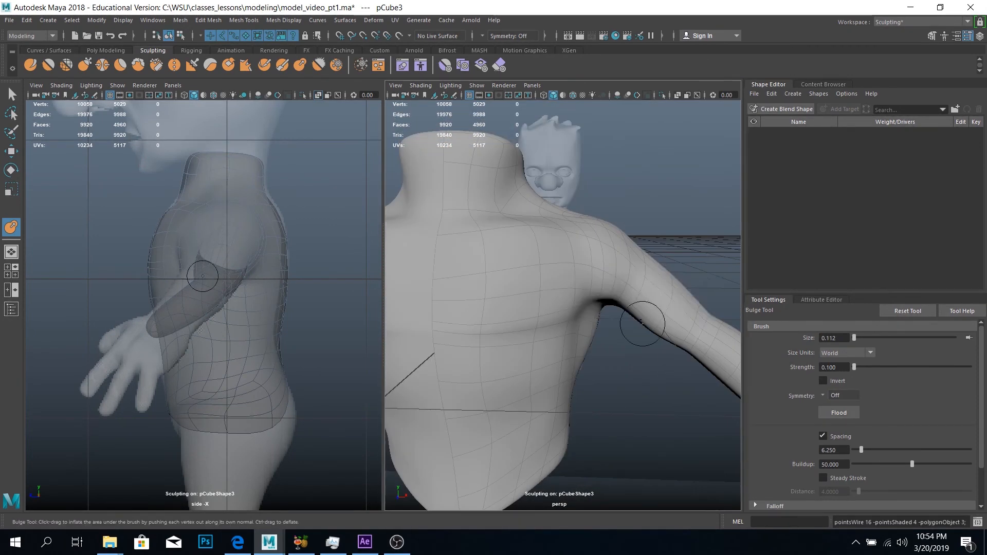
{"action": "key", "text": "q"}
{"action": "left_click", "coordinate": [641, 360]}
Move vertices at the front of the shoulder and upper arm with soft selection to refine the contour
{"action": "left_click_drag", "start_coordinate": [617, 267], "coordinate": [580, 249], "text": "alt"}
{"action": "right_click_drag", "start_coordinate": [579, 248], "coordinate": [524, 252]}
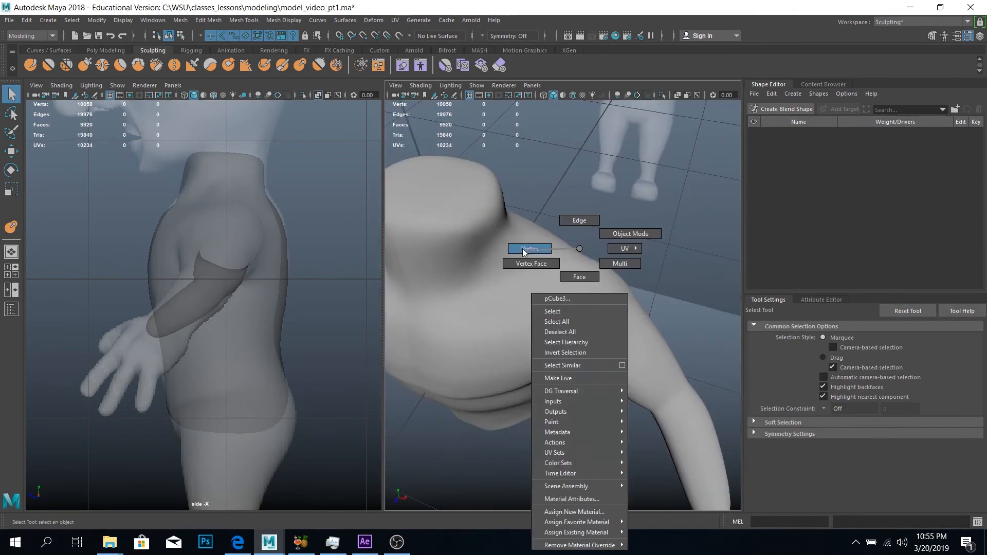
{"action": "left_click_drag", "start_coordinate": [524, 251], "coordinate": [566, 360], "text": "alt"}
{"action": "left_click", "coordinate": [579, 386]}
{"action": "key", "text": "w"}
{"action": "left_click_drag", "start_coordinate": [617, 399], "coordinate": [568, 395], "text": "alt"}
{"action": "left_click_drag", "start_coordinate": [507, 498], "coordinate": [615, 180], "text": "alt"}
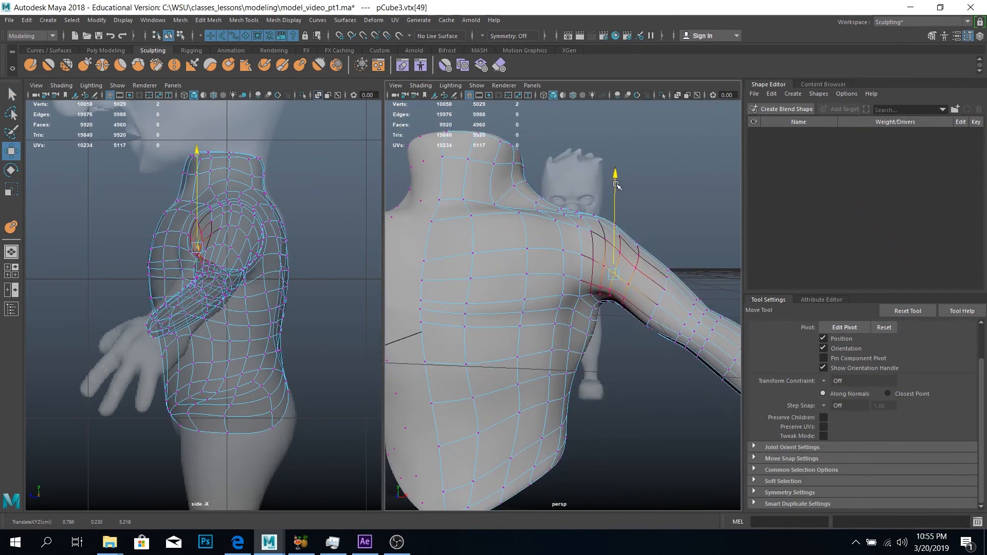
{"action": "right_click_drag", "start_coordinate": [615, 257], "coordinate": [649, 226]}
{"action": "left_click", "coordinate": [669, 205]}
Even out the shoulder and upper arm surface with the Smooth tool
{"action": "scroll", "coordinate": [643, 257], "scroll_direction": "down", "scroll_amount": 5}
{"action": "mouse_move", "coordinate": [633, 257]}
{"action": "left_mouse_down", "text": "alt"}
{"action": "mouse_move", "coordinate": [642, 304]}
{"action": "mouse_move", "coordinate": [580, 262]}
{"action": "mouse_move", "coordinate": [573, 315]}
{"action": "mouse_move", "coordinate": [588, 267]}
{"action": "mouse_move", "coordinate": [625, 361]}
{"action": "mouse_move", "coordinate": [435, 292]}
{"action": "mouse_move", "coordinate": [555, 329]}
{"action": "left_mouse_up", "text": "alt"}
{"action": "scroll", "coordinate": [579, 261], "scroll_direction": "up", "scroll_amount": 3}
{"action": "left_click", "coordinate": [580, 261]}
{"action": "left_click", "coordinate": [48, 65]}
{"action": "left_click", "coordinate": [11, 95]}
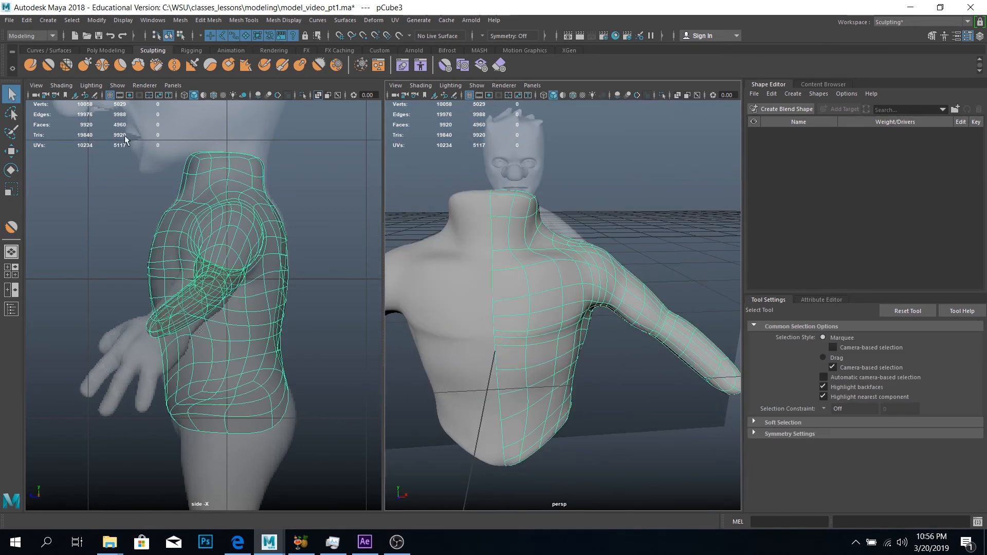
Examine the whole torso and both arms from the front, the back and above
{"action": "scroll", "coordinate": [585, 293], "scroll_direction": "down", "scroll_amount": 5}
{"action": "left_click", "coordinate": [598, 334]}
{"action": "right_click_drag", "start_coordinate": [566, 329], "coordinate": [580, 353], "text": "alt"}
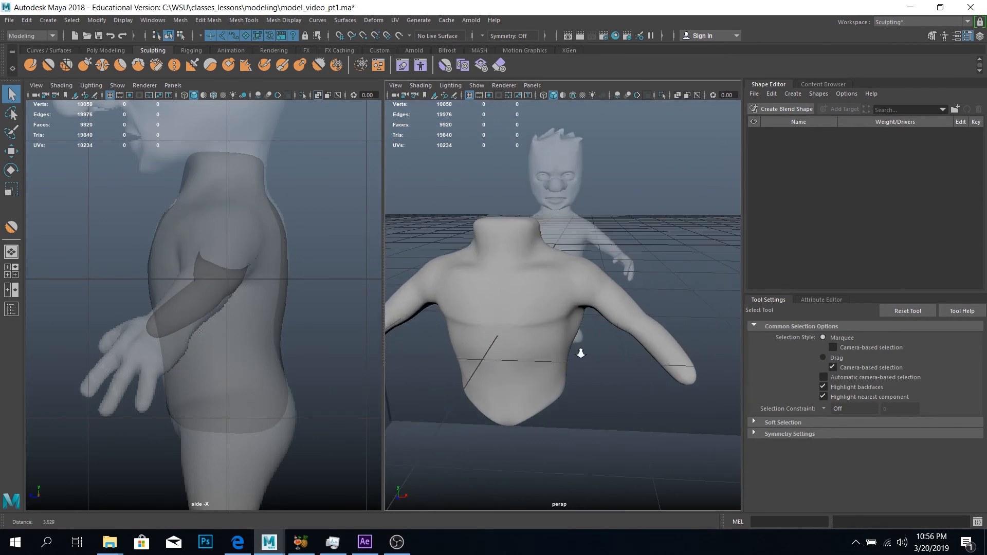
{"action": "left_click_drag", "start_coordinate": [569, 340], "coordinate": [574, 286], "text": "alt"}
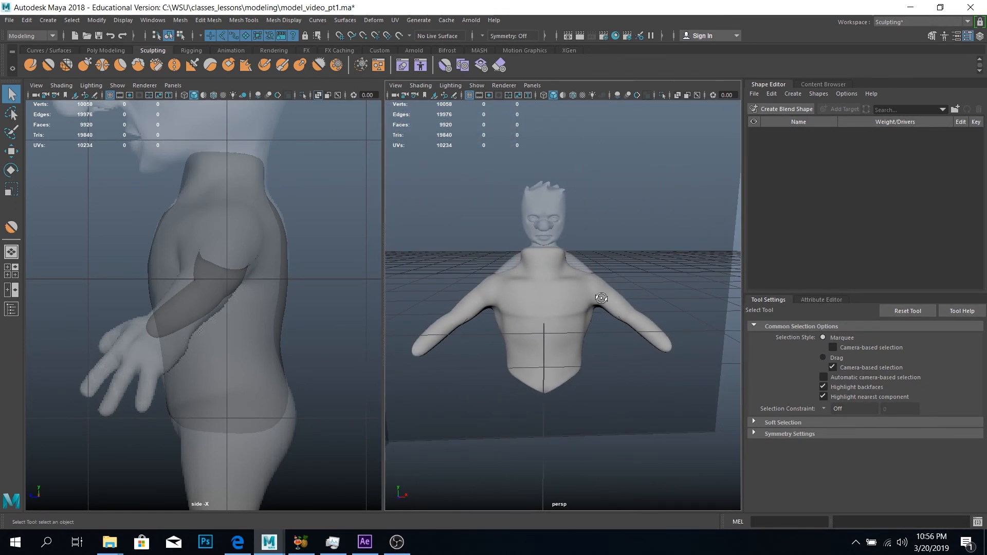
{"action": "left_click_drag", "start_coordinate": [596, 298], "coordinate": [593, 286], "text": "alt"}
{"action": "right_click_drag", "start_coordinate": [587, 259], "coordinate": [610, 306], "text": "alt"}
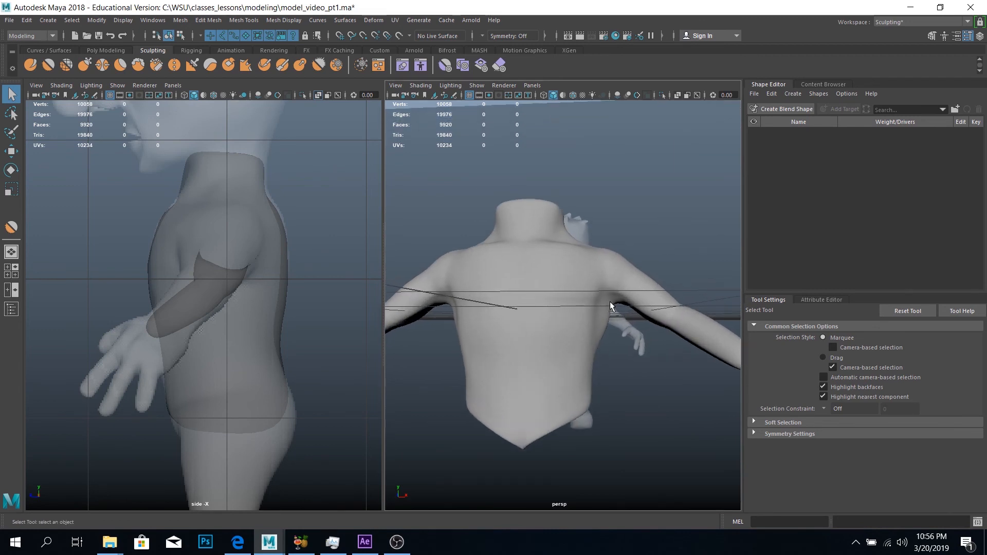
{"action": "left_click_drag", "start_coordinate": [502, 146], "coordinate": [629, 286], "text": "alt"}
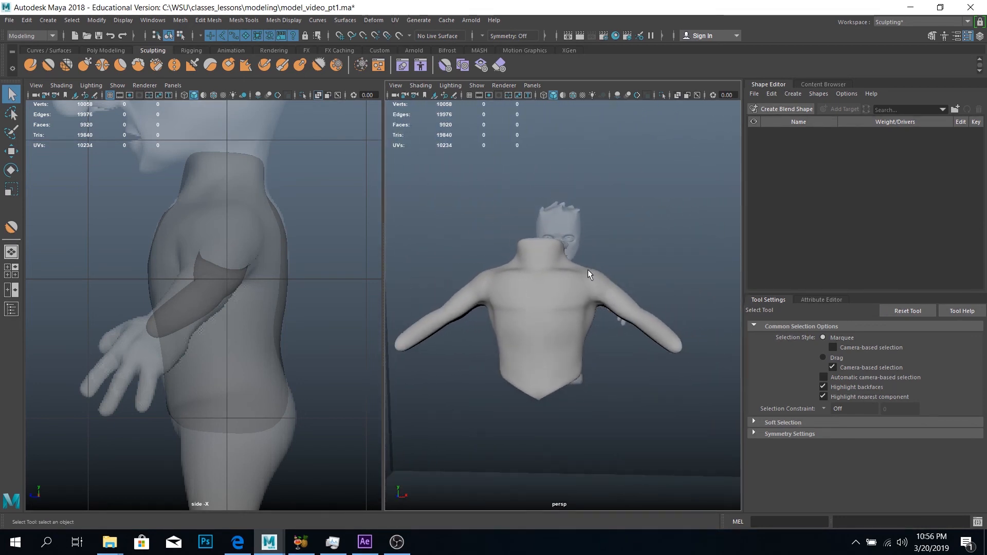
{"action": "left_click_drag", "start_coordinate": [605, 273], "coordinate": [601, 285], "text": "alt"}
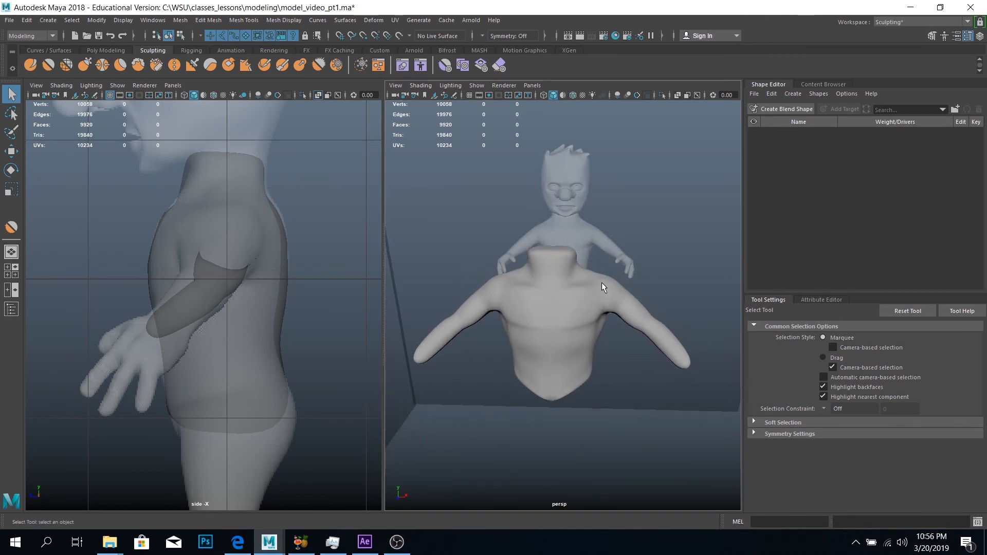
{"action": "mouse_move", "coordinate": [627, 346]}
{"action": "left_mouse_down", "text": "alt"}
{"action": "mouse_move", "coordinate": [654, 348]}
{"action": "mouse_move", "coordinate": [648, 368]}
{"action": "mouse_move", "coordinate": [633, 357]}
{"action": "mouse_move", "coordinate": [636, 343]}
{"action": "left_mouse_up", "text": "alt"}
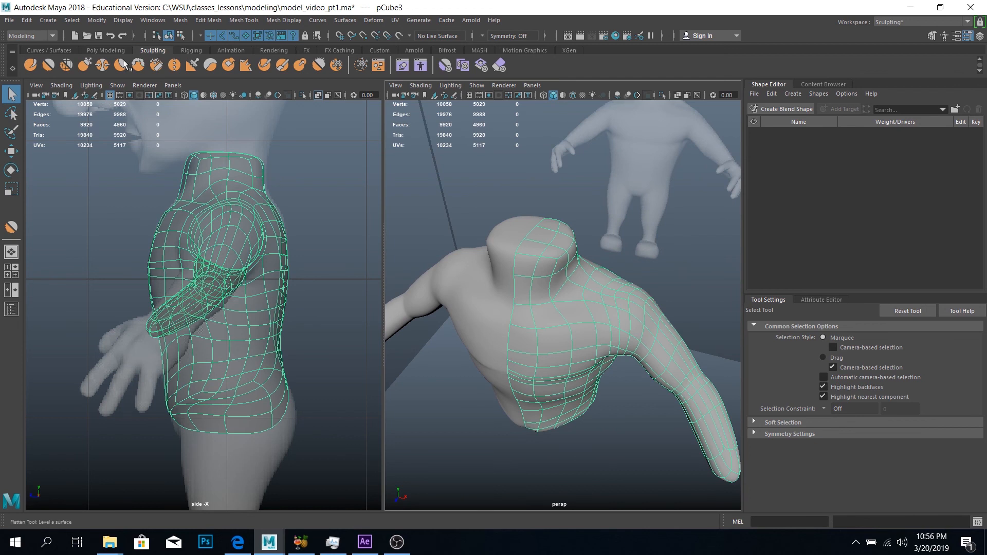
Smooth the front of the shoulder with the Smooth tool at size 0.112 and strength 12, and deselect the mesh
{"action": "left_click", "coordinate": [49, 65]}
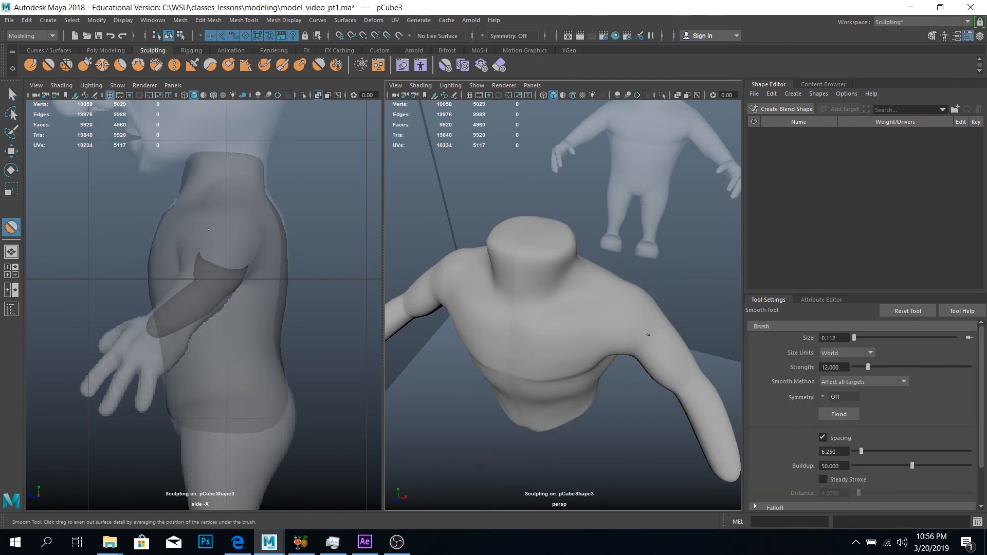
{"action": "left_click_drag", "start_coordinate": [637, 335], "coordinate": [654, 286], "text": "alt"}
{"action": "left_click", "coordinate": [12, 94]}
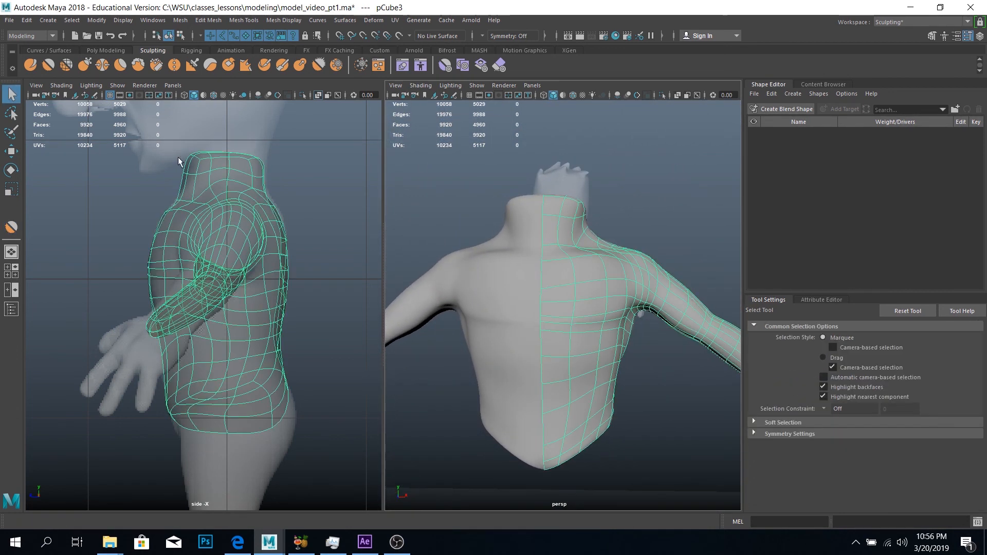
{"action": "left_click", "coordinate": [658, 412]}
{"action": "left_click_drag", "start_coordinate": [689, 421], "coordinate": [647, 381], "text": "alt"}
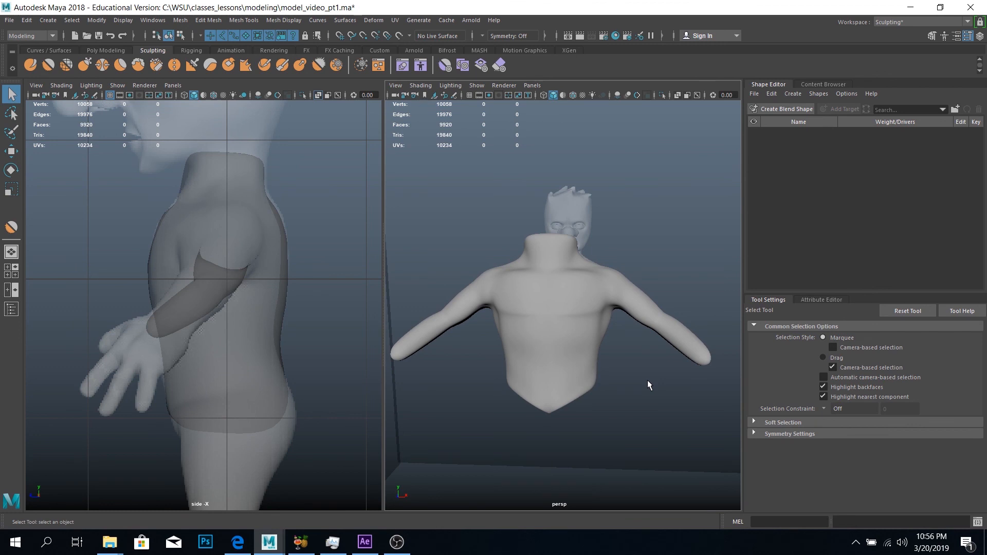